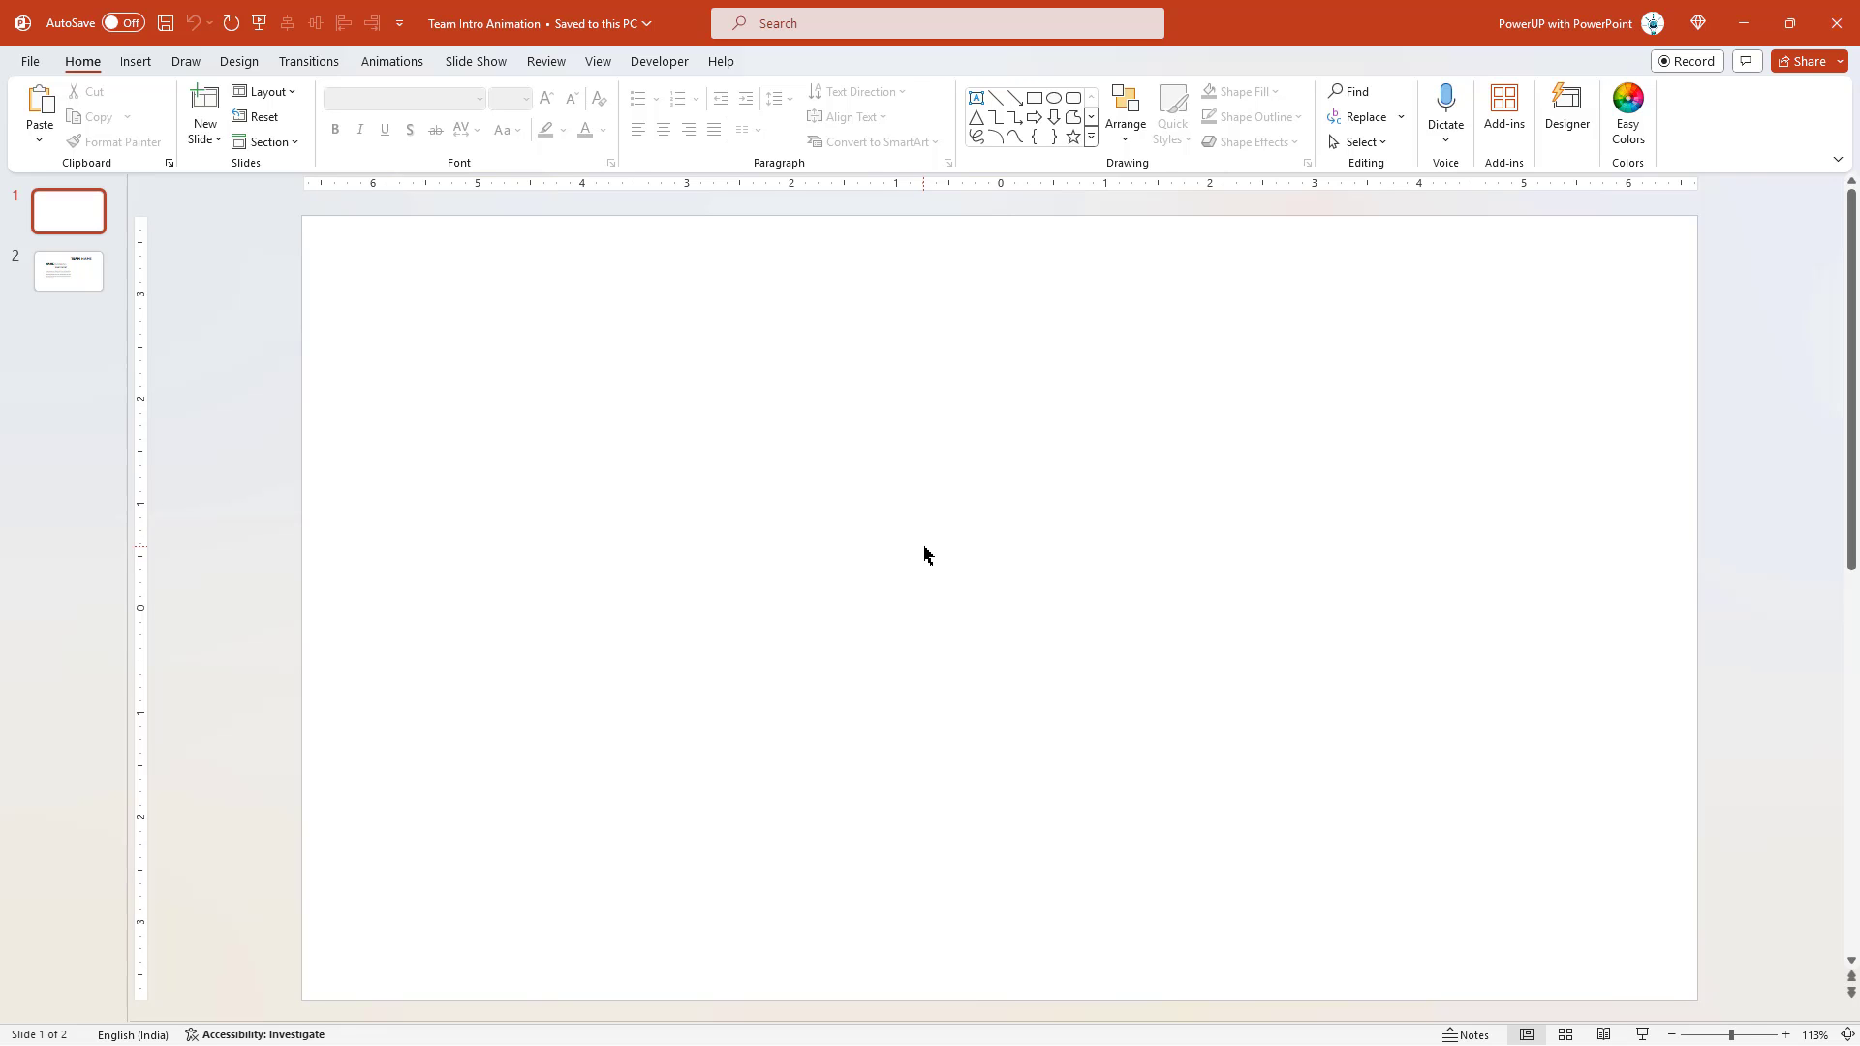
- Turn on Guides from the View tab so dashed centre guides split slide 1 into quarters
{"action": "left_click", "coordinate": [597, 61]}
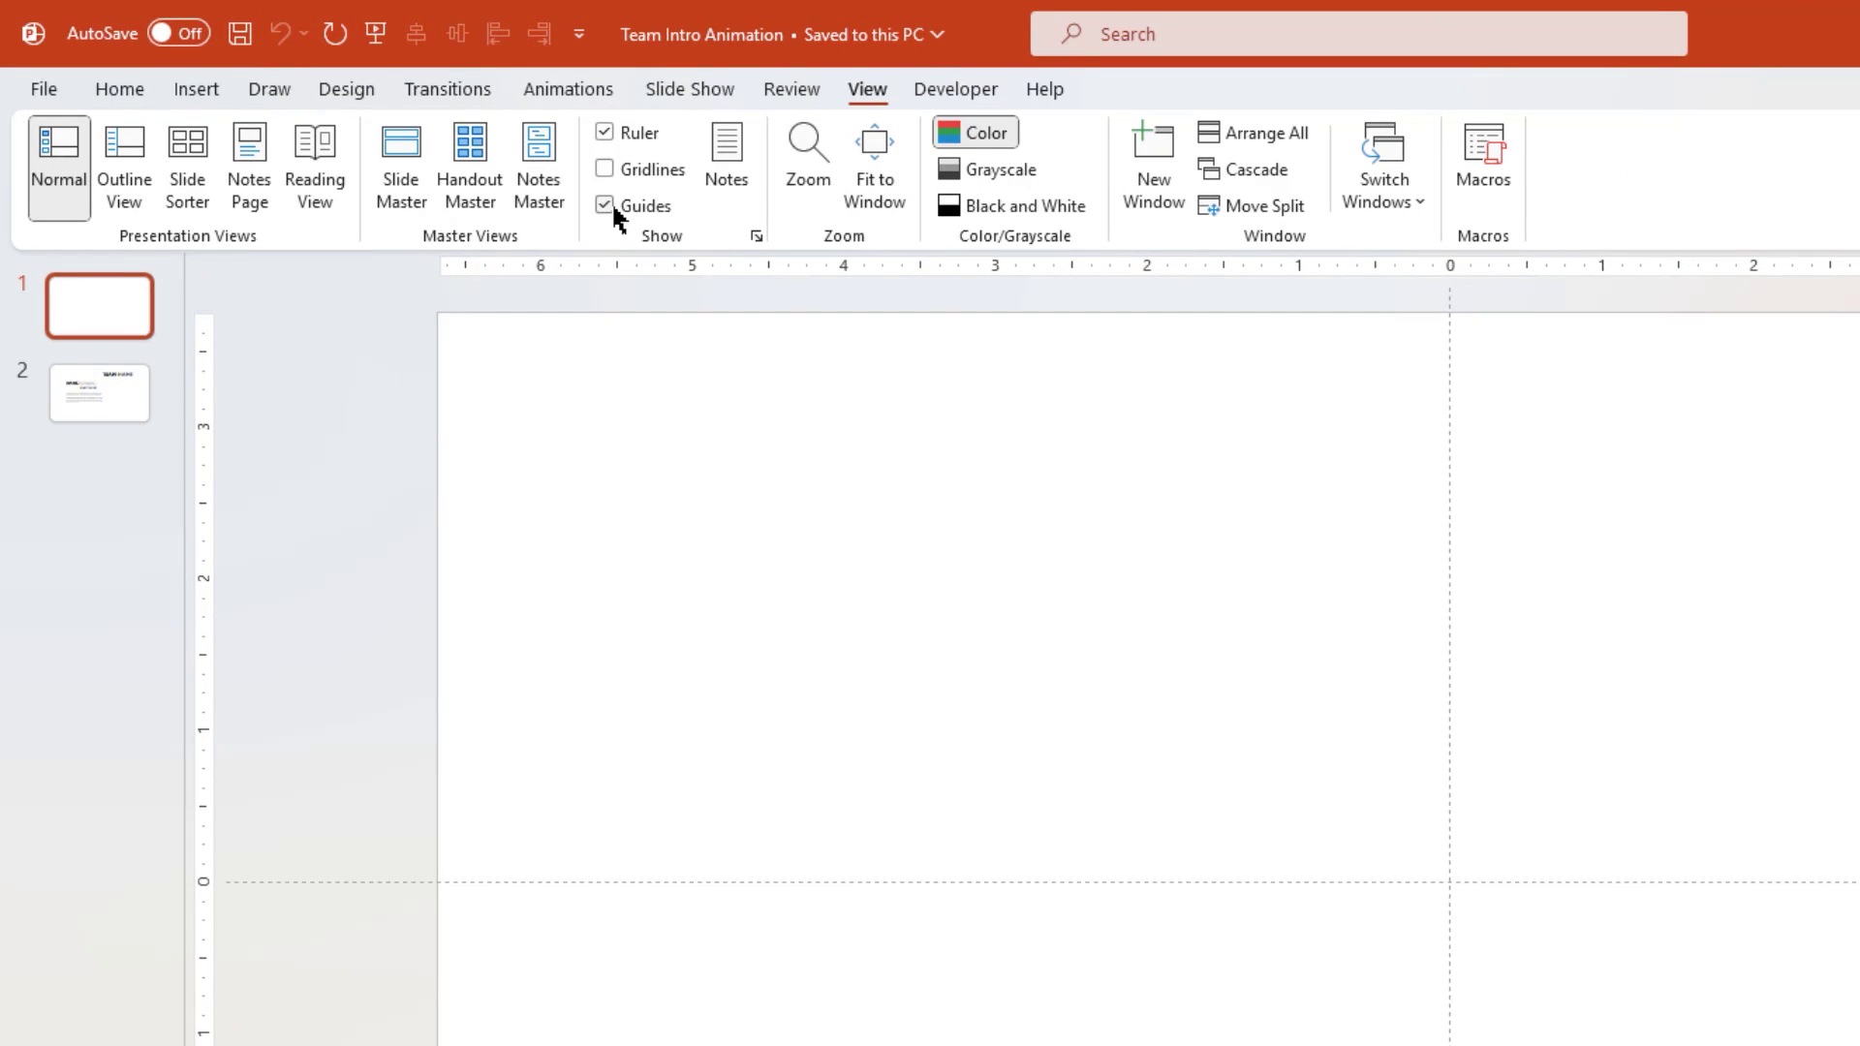
- Fill slide 1's background with the solid custom colour RGB 62/58/50 (#3E3A32)
{"action": "right_click", "coordinate": [1543, 448]}
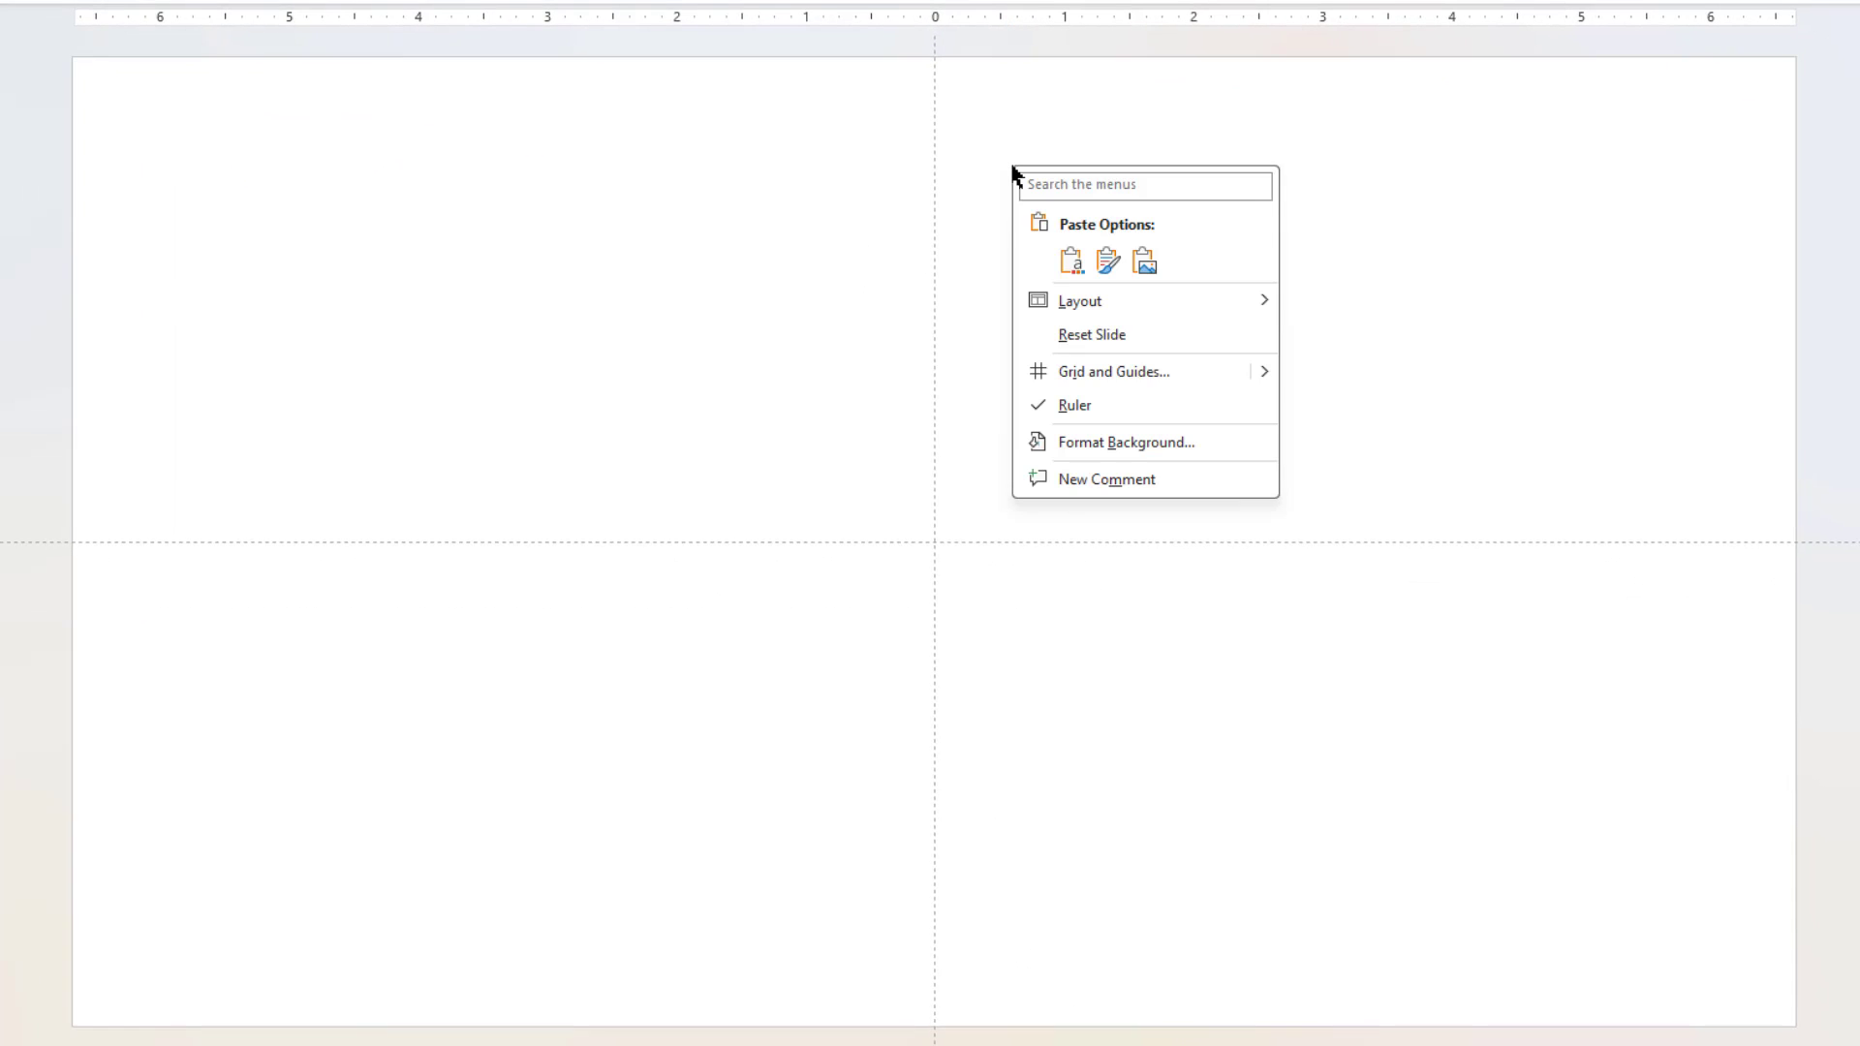
{"action": "left_click", "coordinate": [1142, 444]}
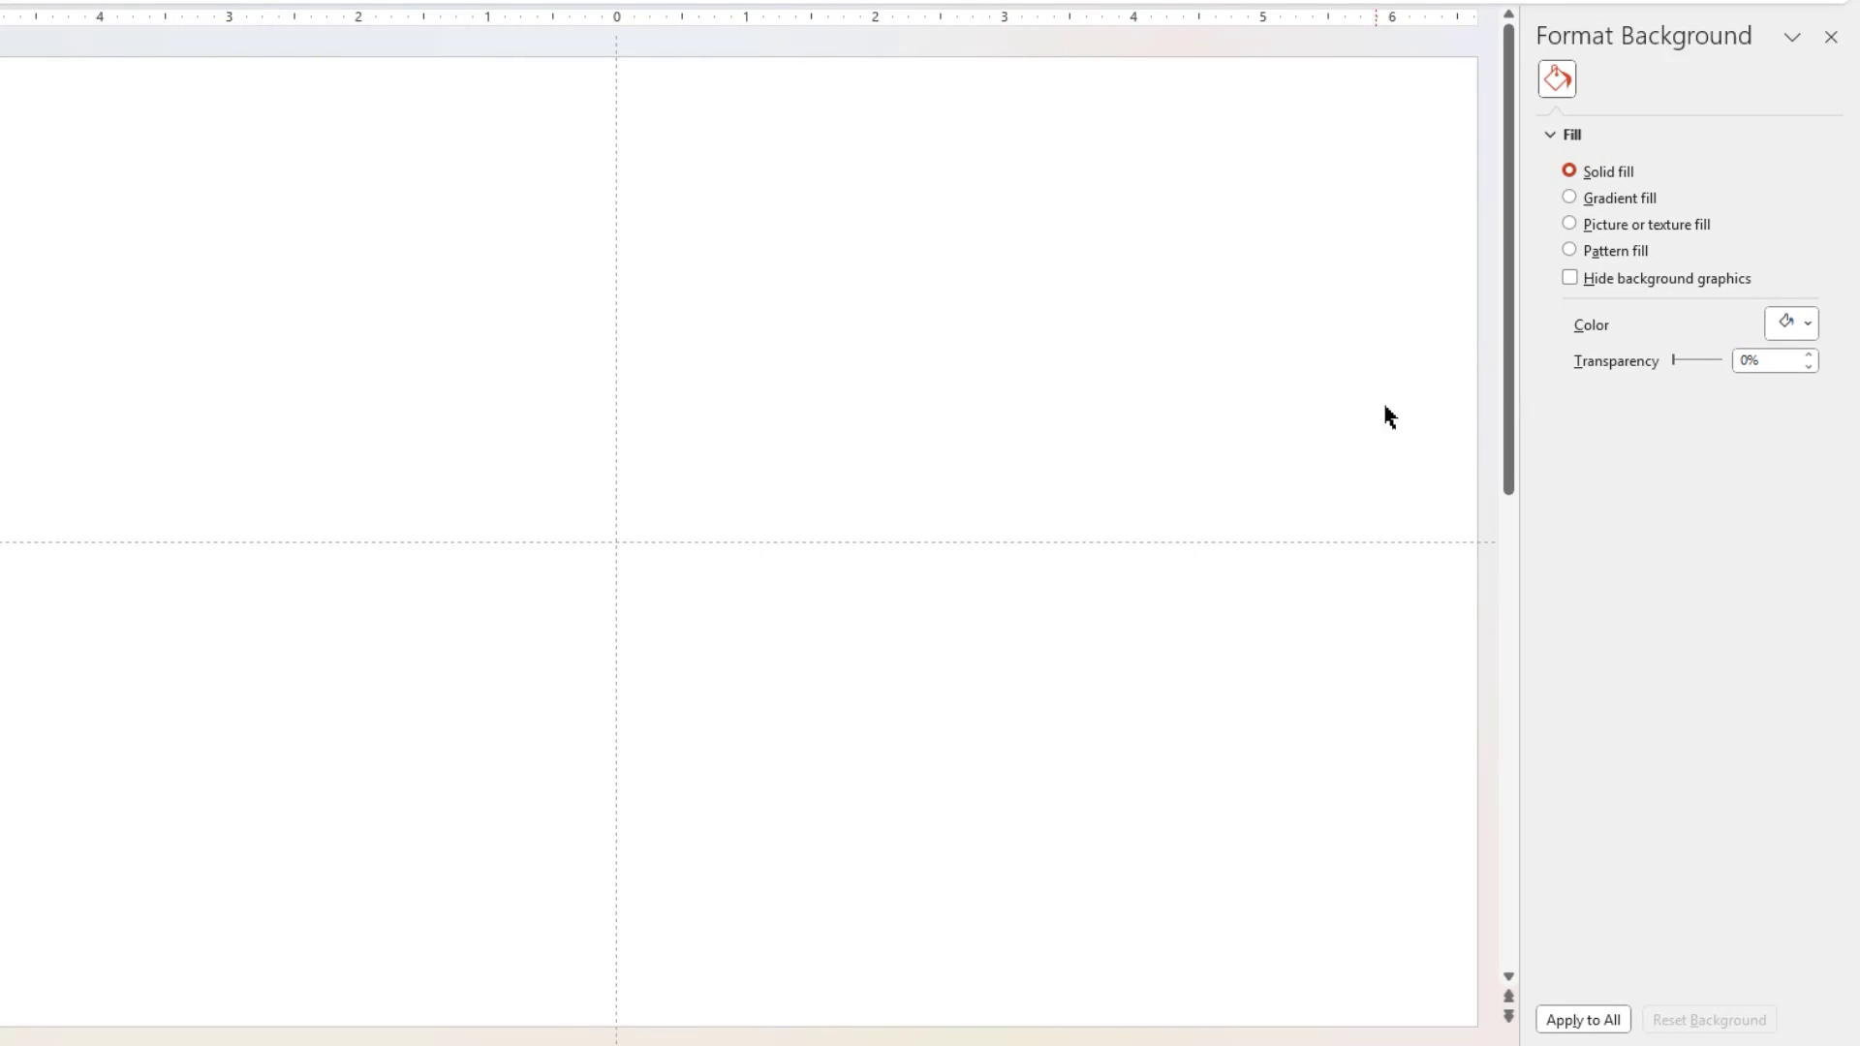
{"action": "left_click", "coordinate": [1805, 326]}
{"action": "left_click", "coordinate": [1714, 616]}
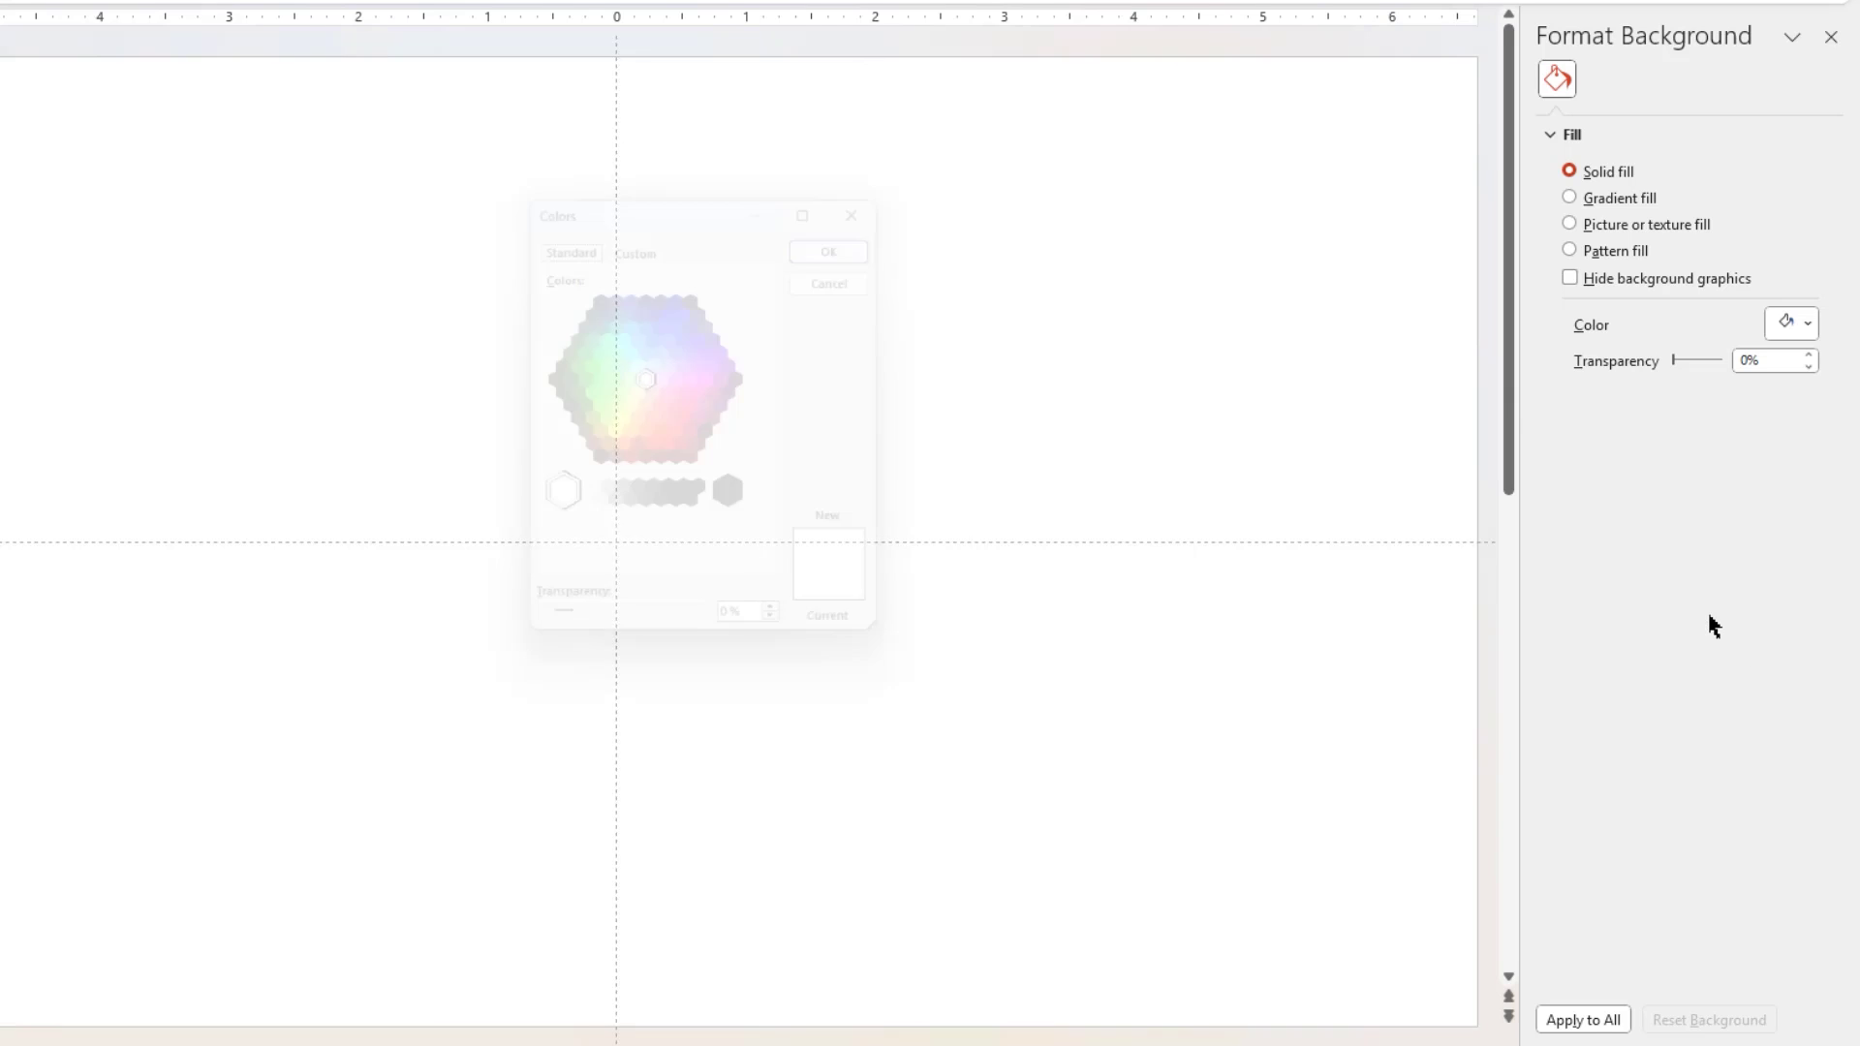
{"action": "left_click", "coordinate": [639, 239]}
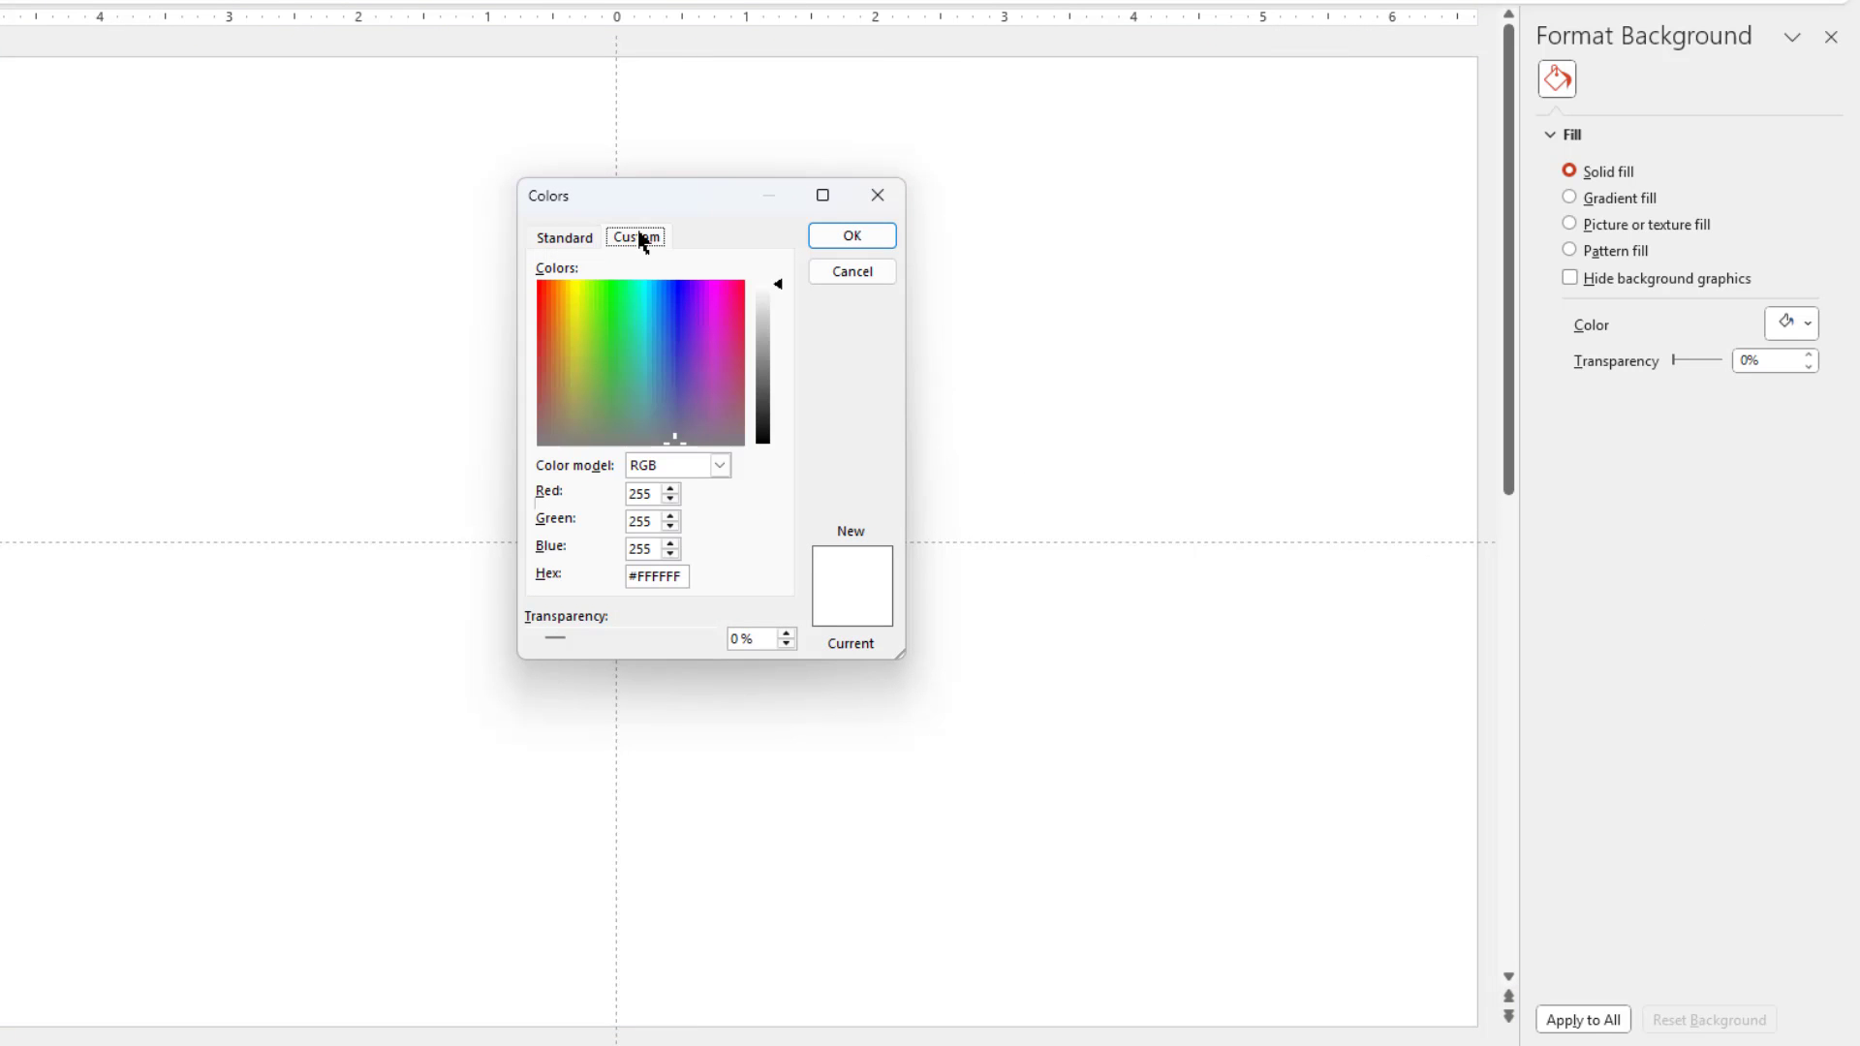
{"action": "left_click", "coordinate": [765, 408]}
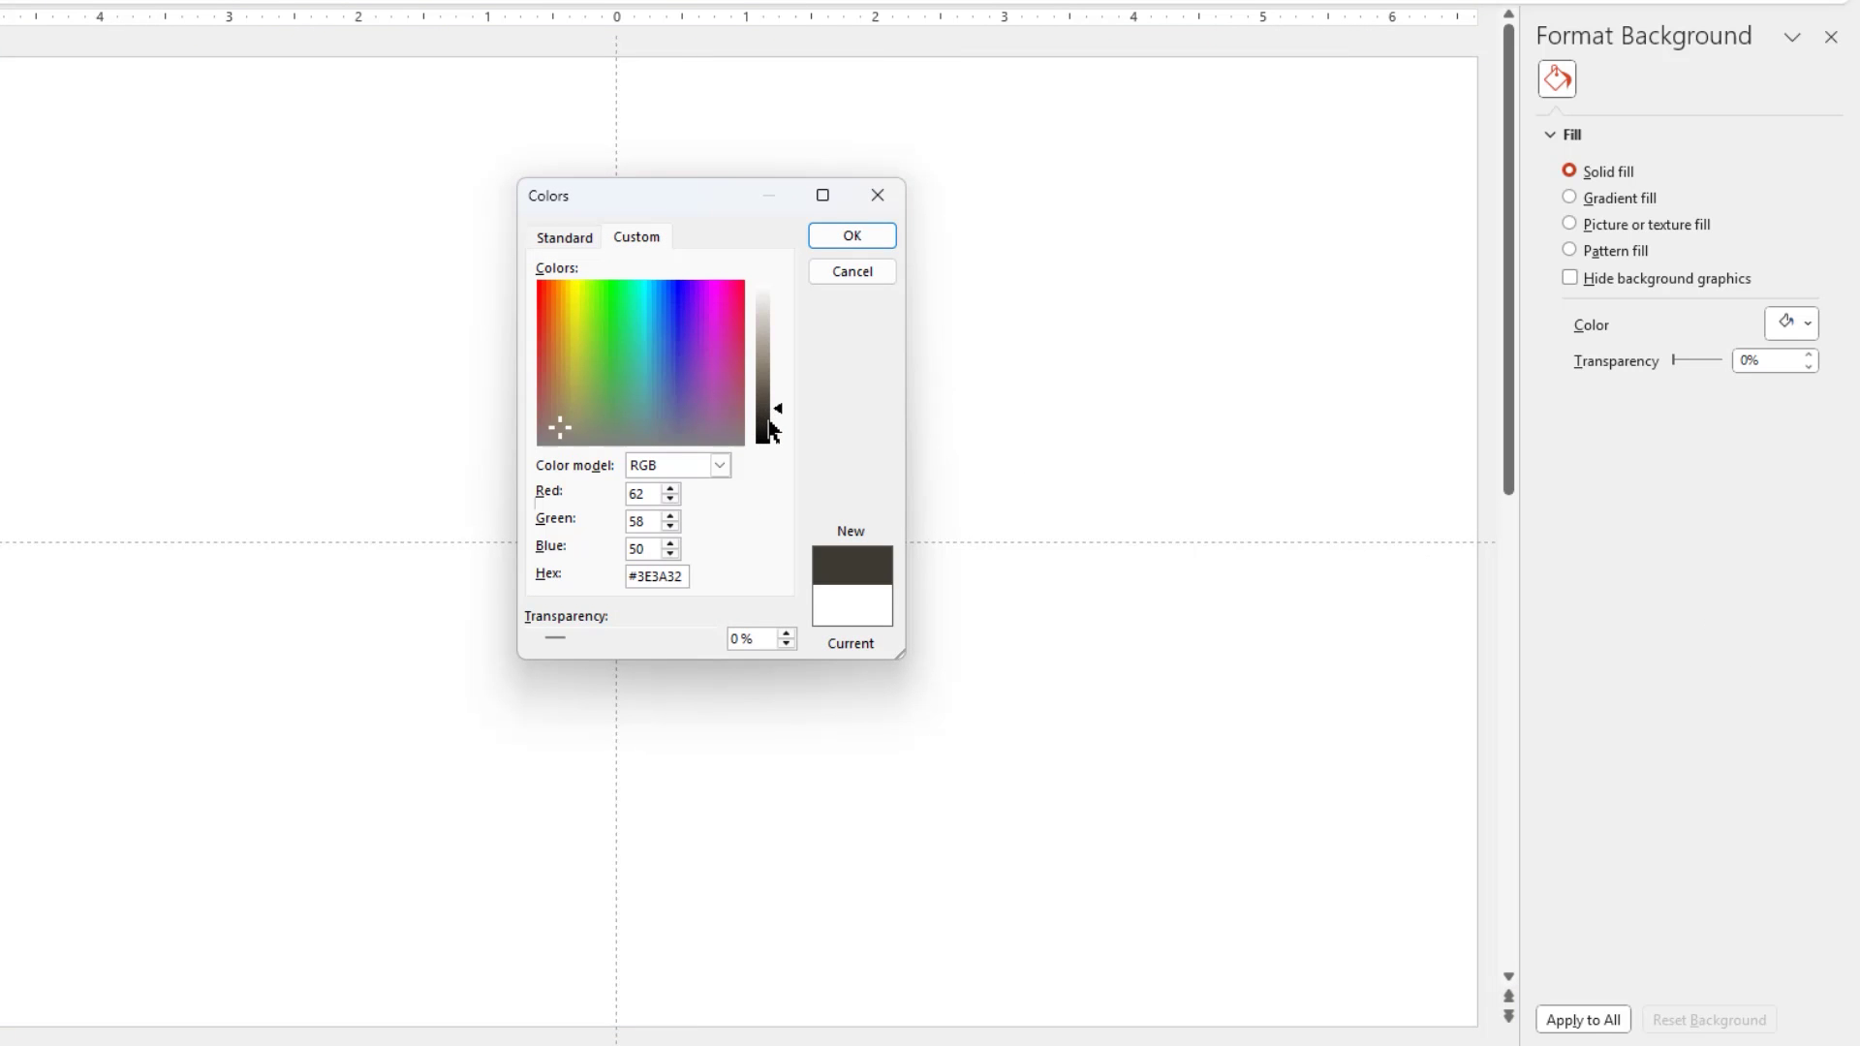
{"action": "left_click", "coordinate": [852, 235]}
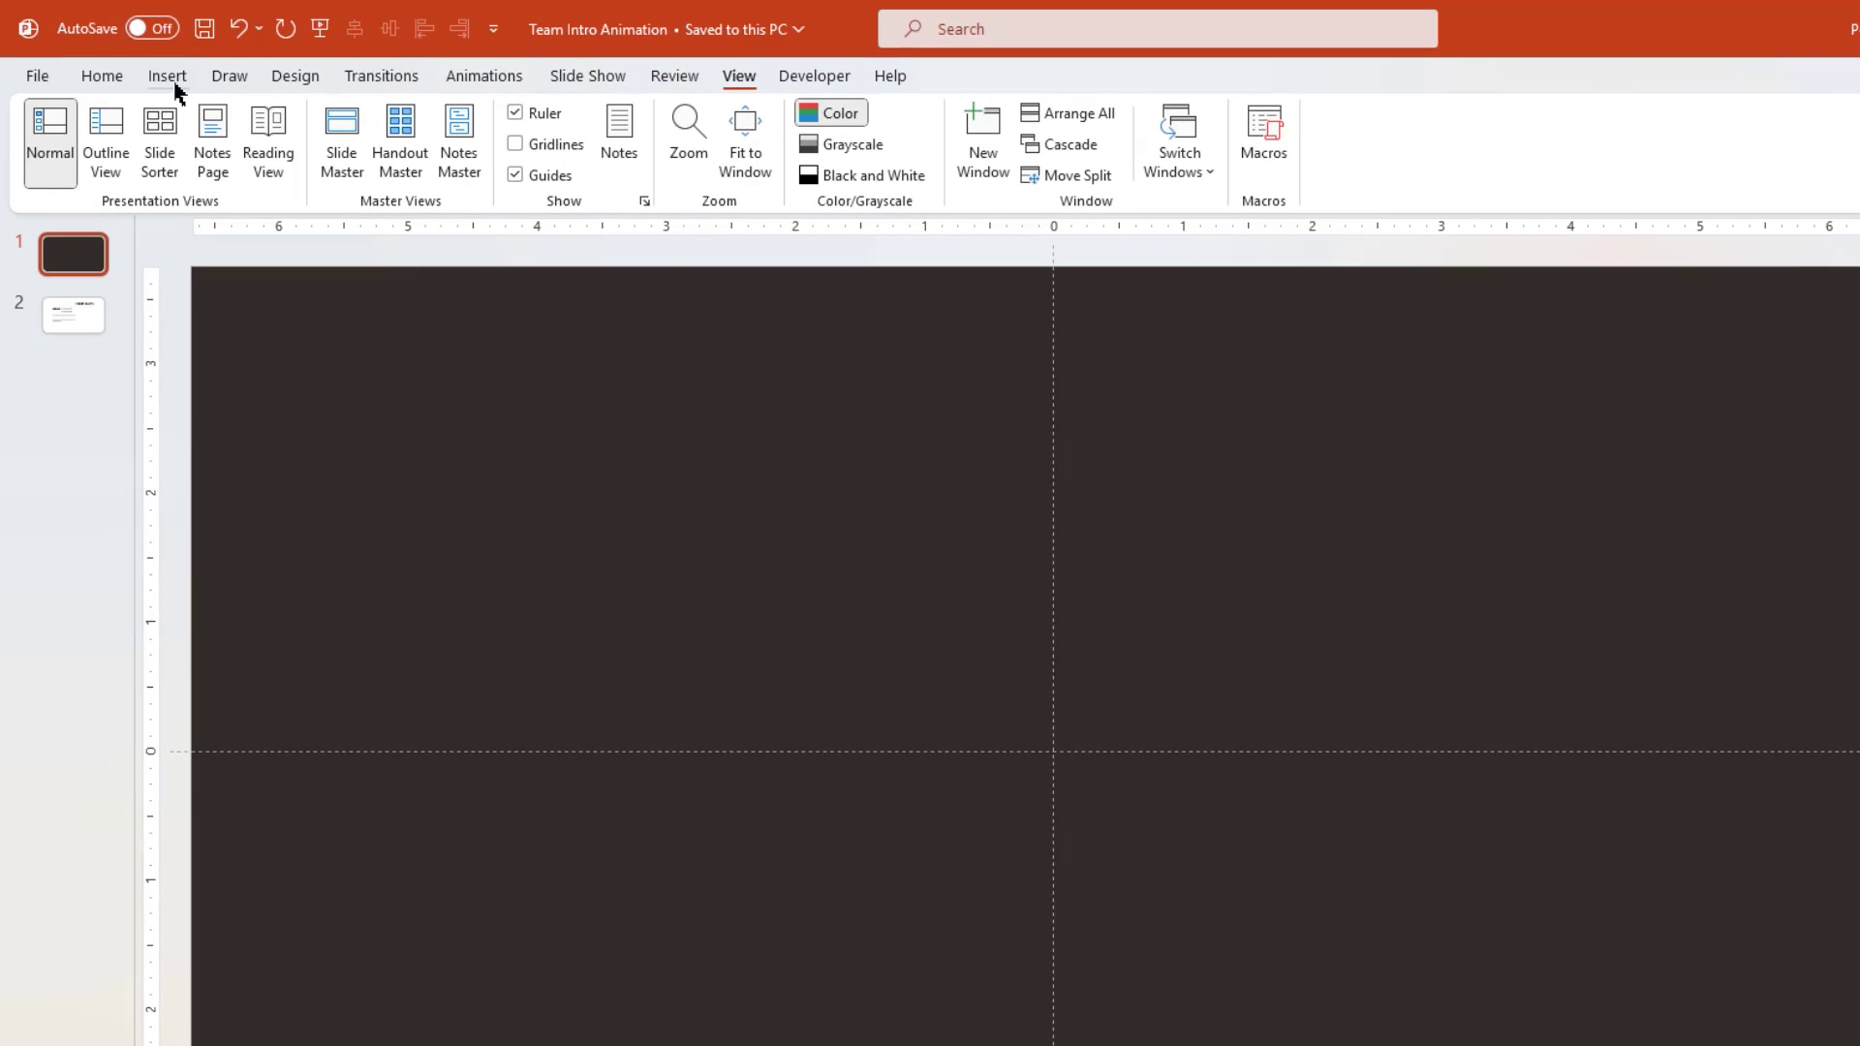
- Insert the Team picture from the Saved Pictures folder onto slide 1
{"action": "left_click", "coordinate": [173, 78]}
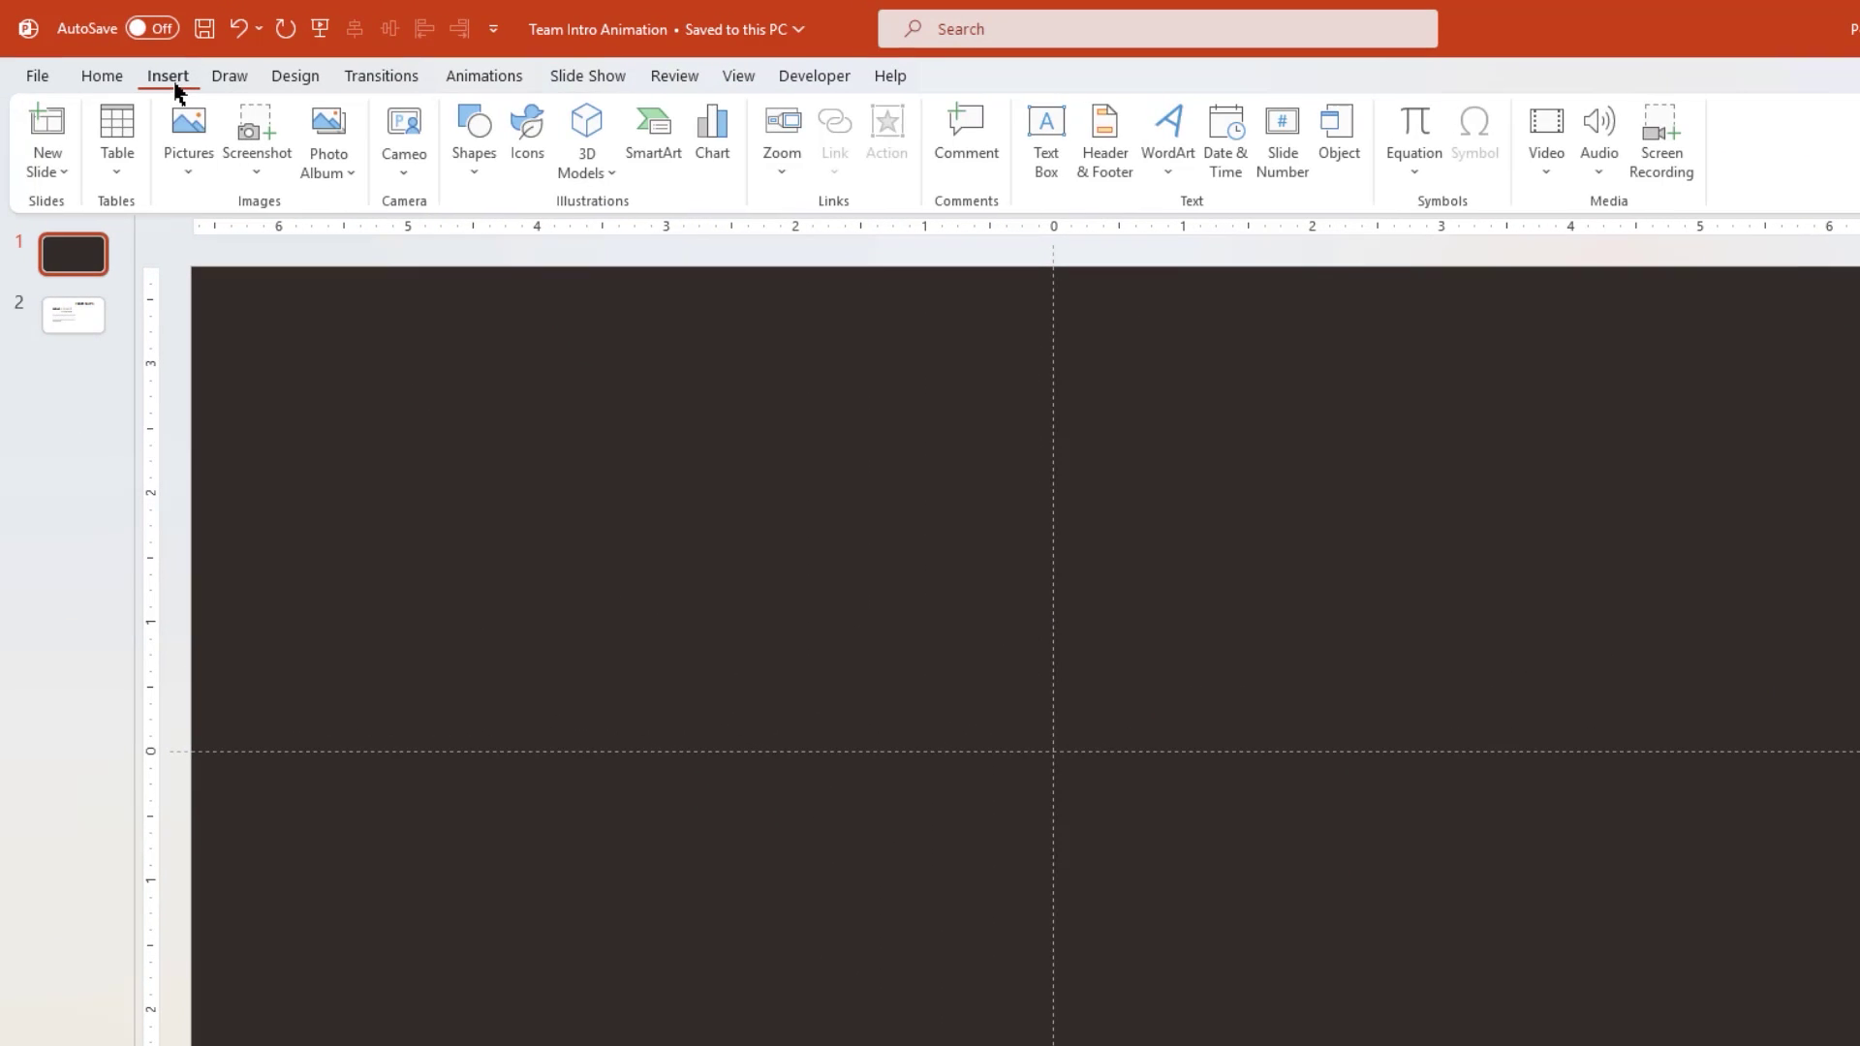
{"action": "left_click", "coordinate": [195, 174]}
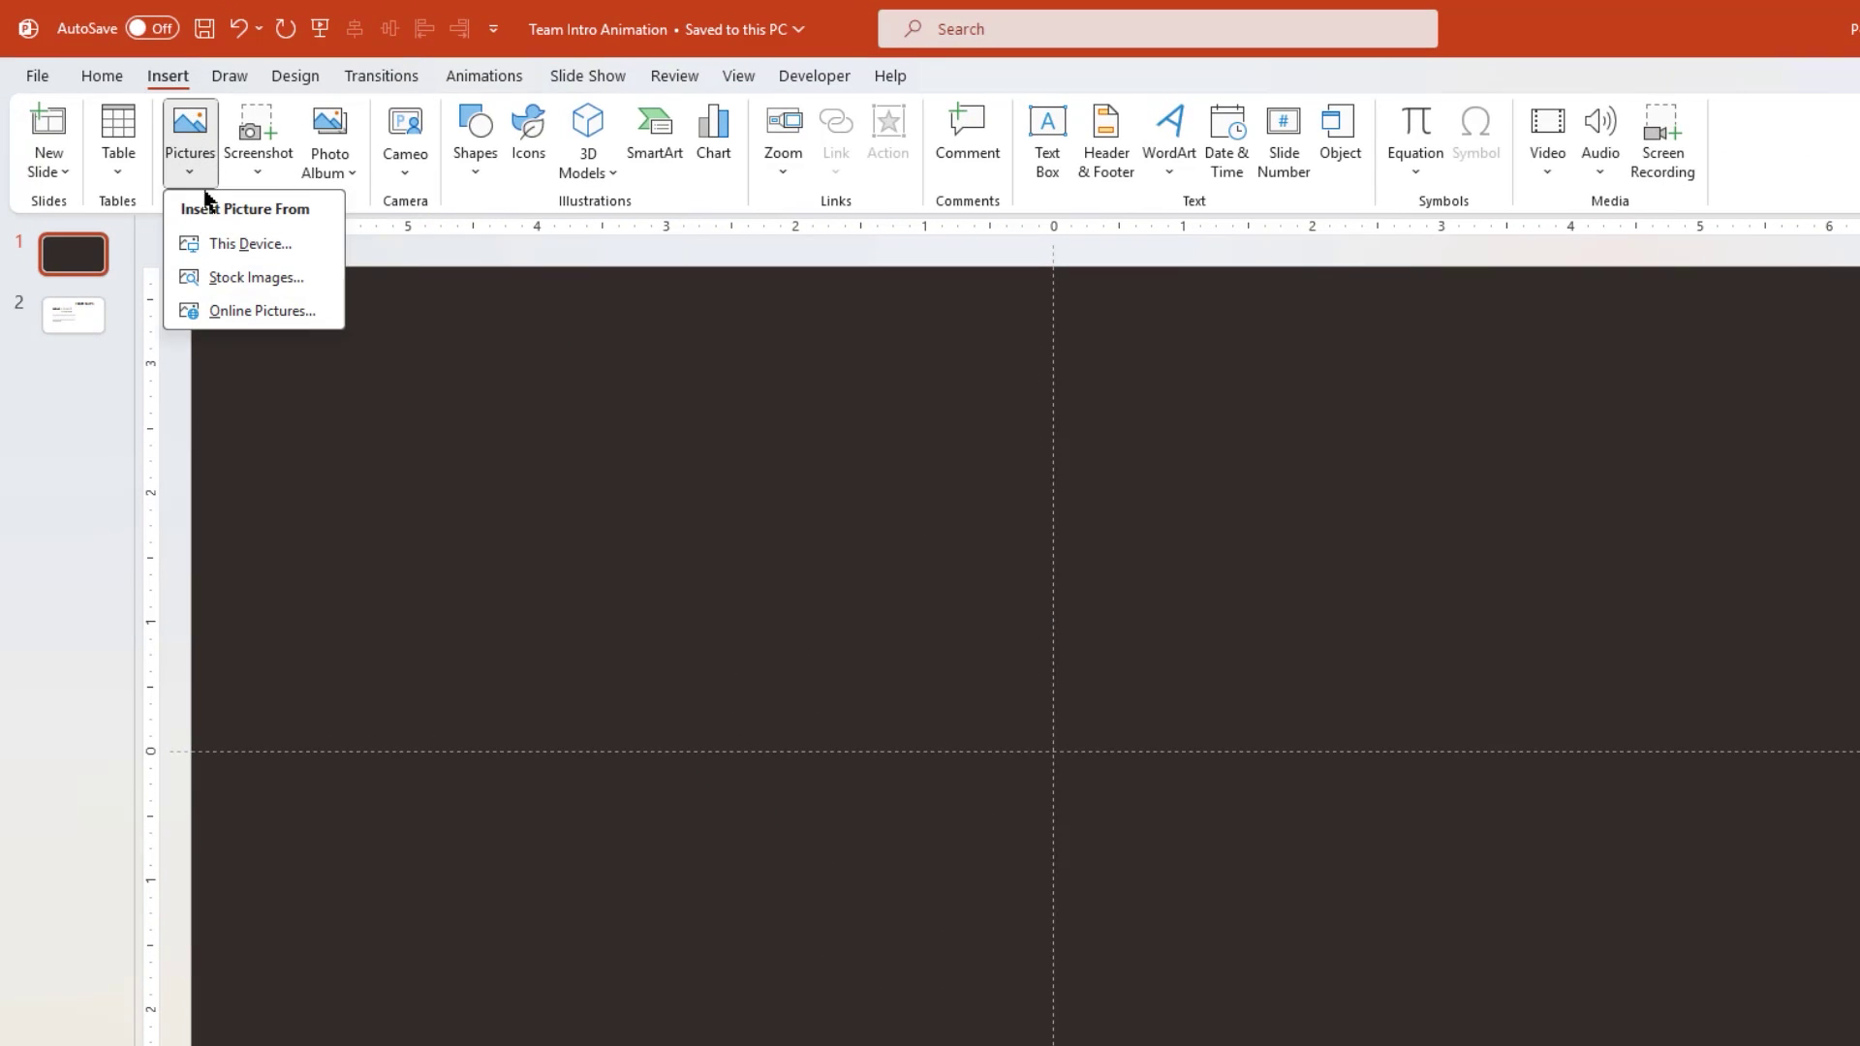
{"action": "left_click", "coordinate": [230, 245]}
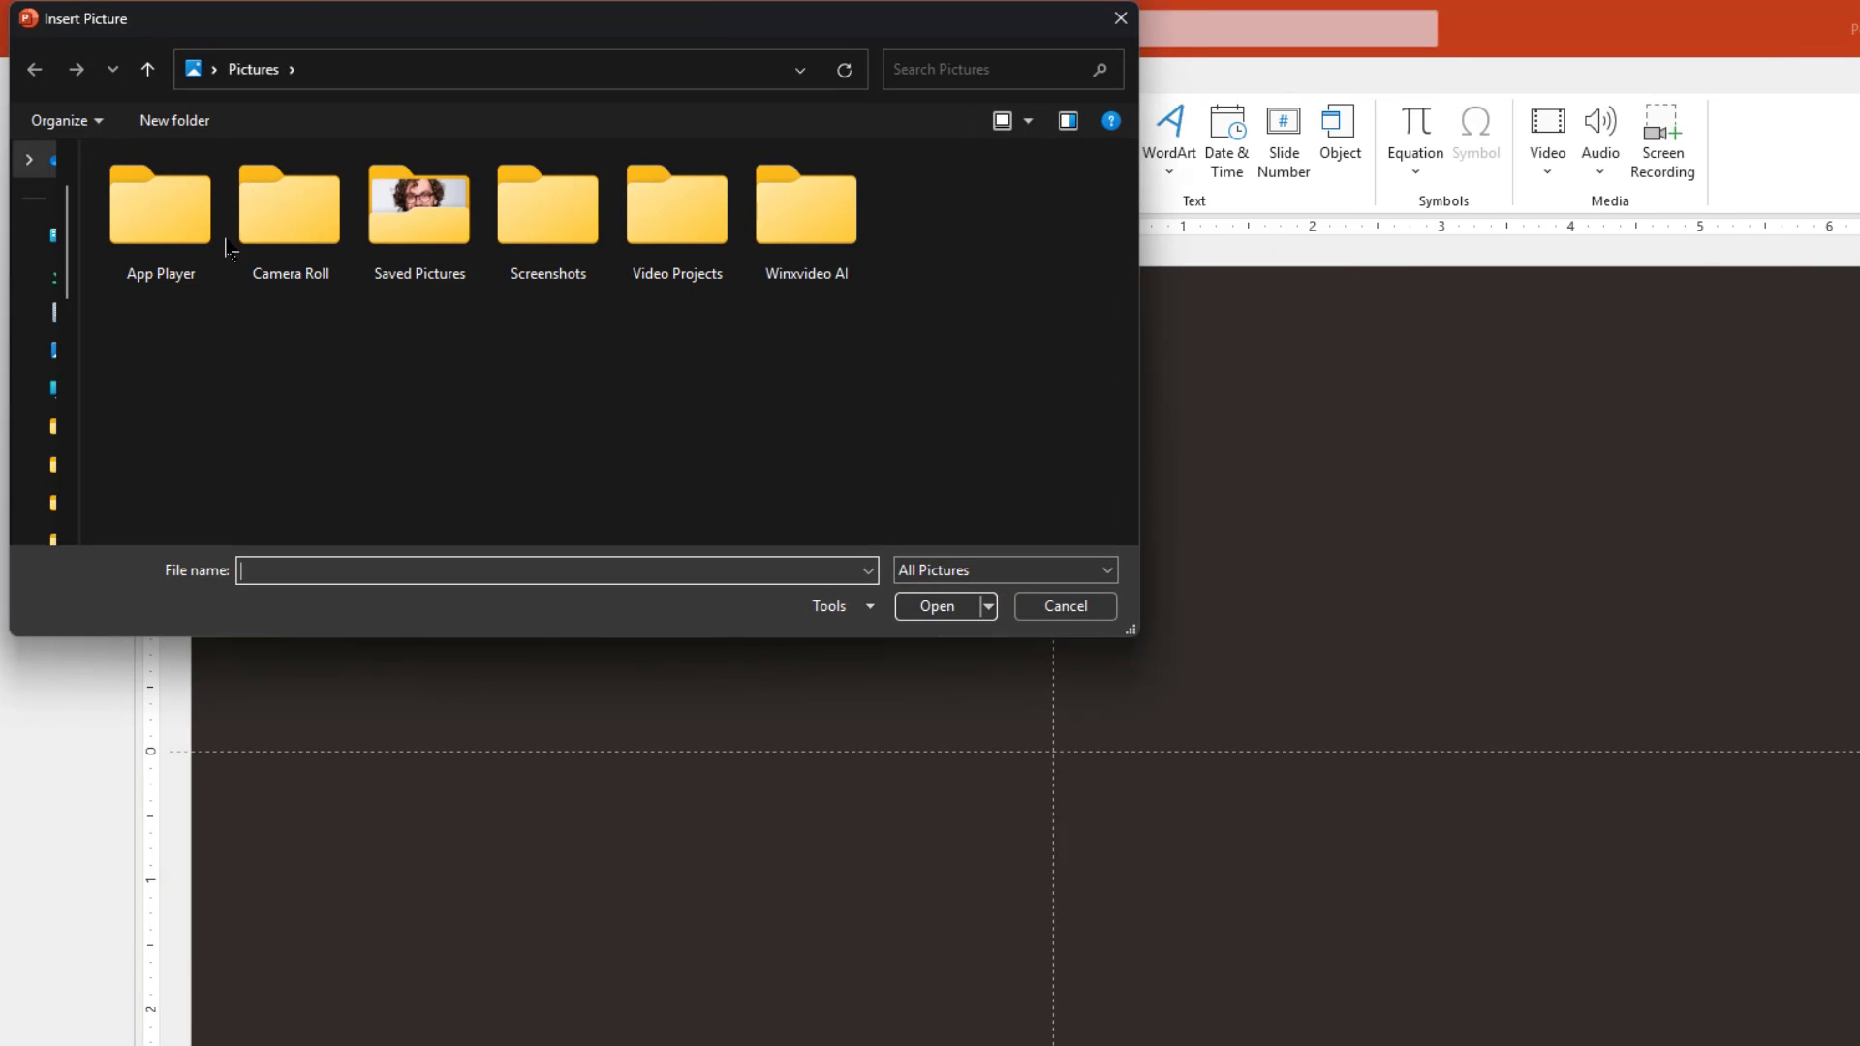
{"action": "double_click", "coordinate": [429, 247]}
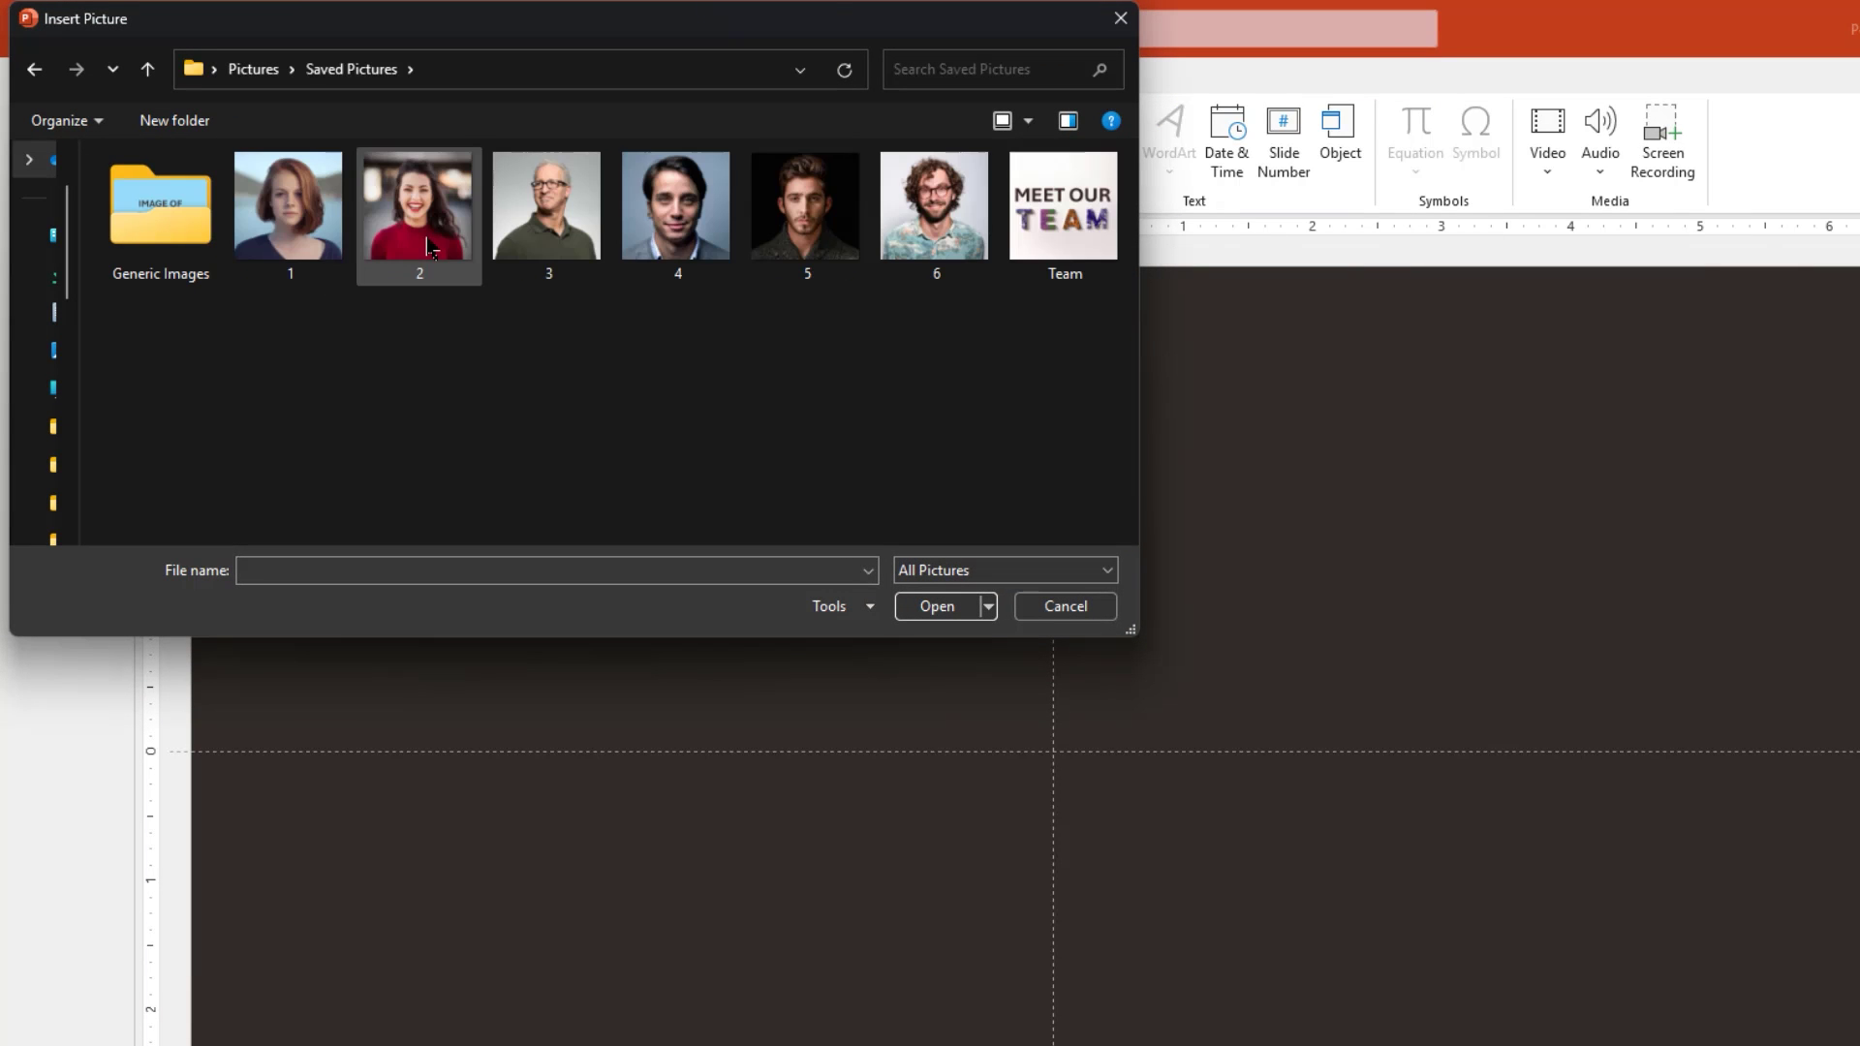
{"action": "double_click", "coordinate": [1082, 240]}
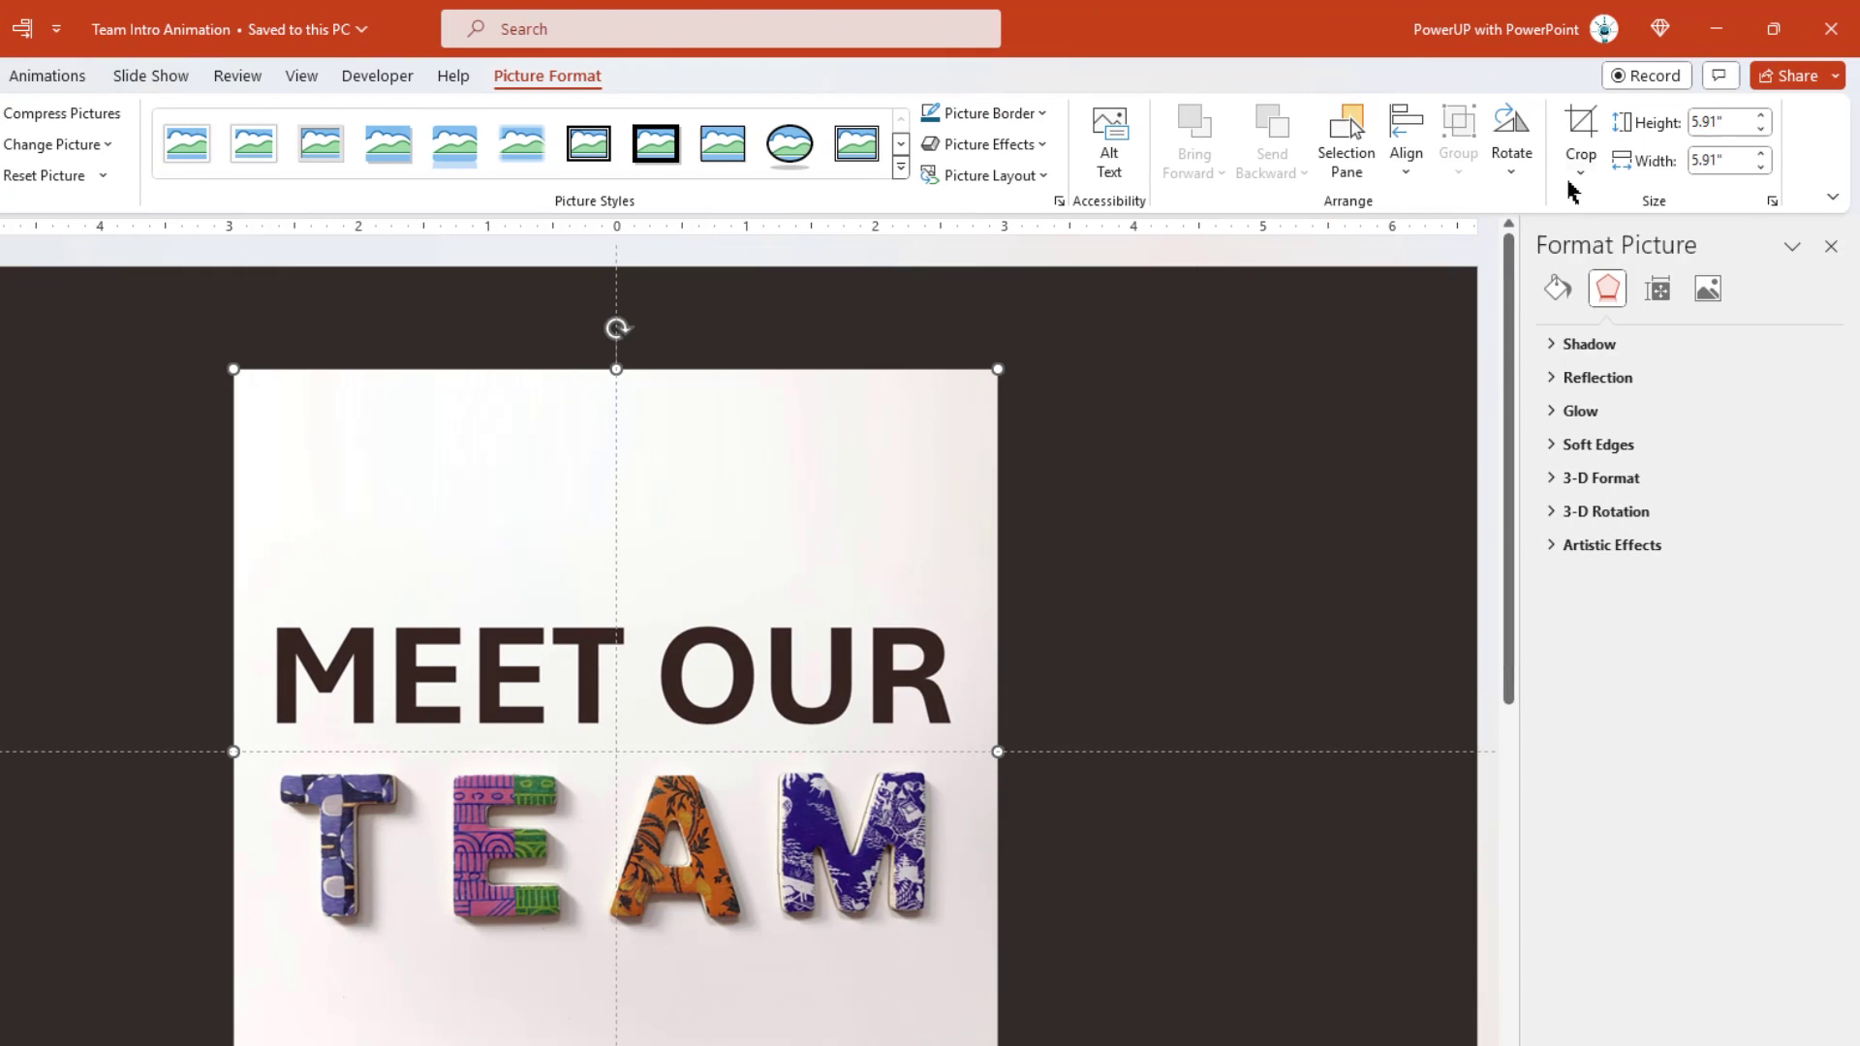
- Crop the Team picture to a Rounded Rectangle and tighten its corner rounding
{"action": "left_click", "coordinate": [1581, 167]}
{"action": "mouse_move", "coordinate": [1606, 242]}
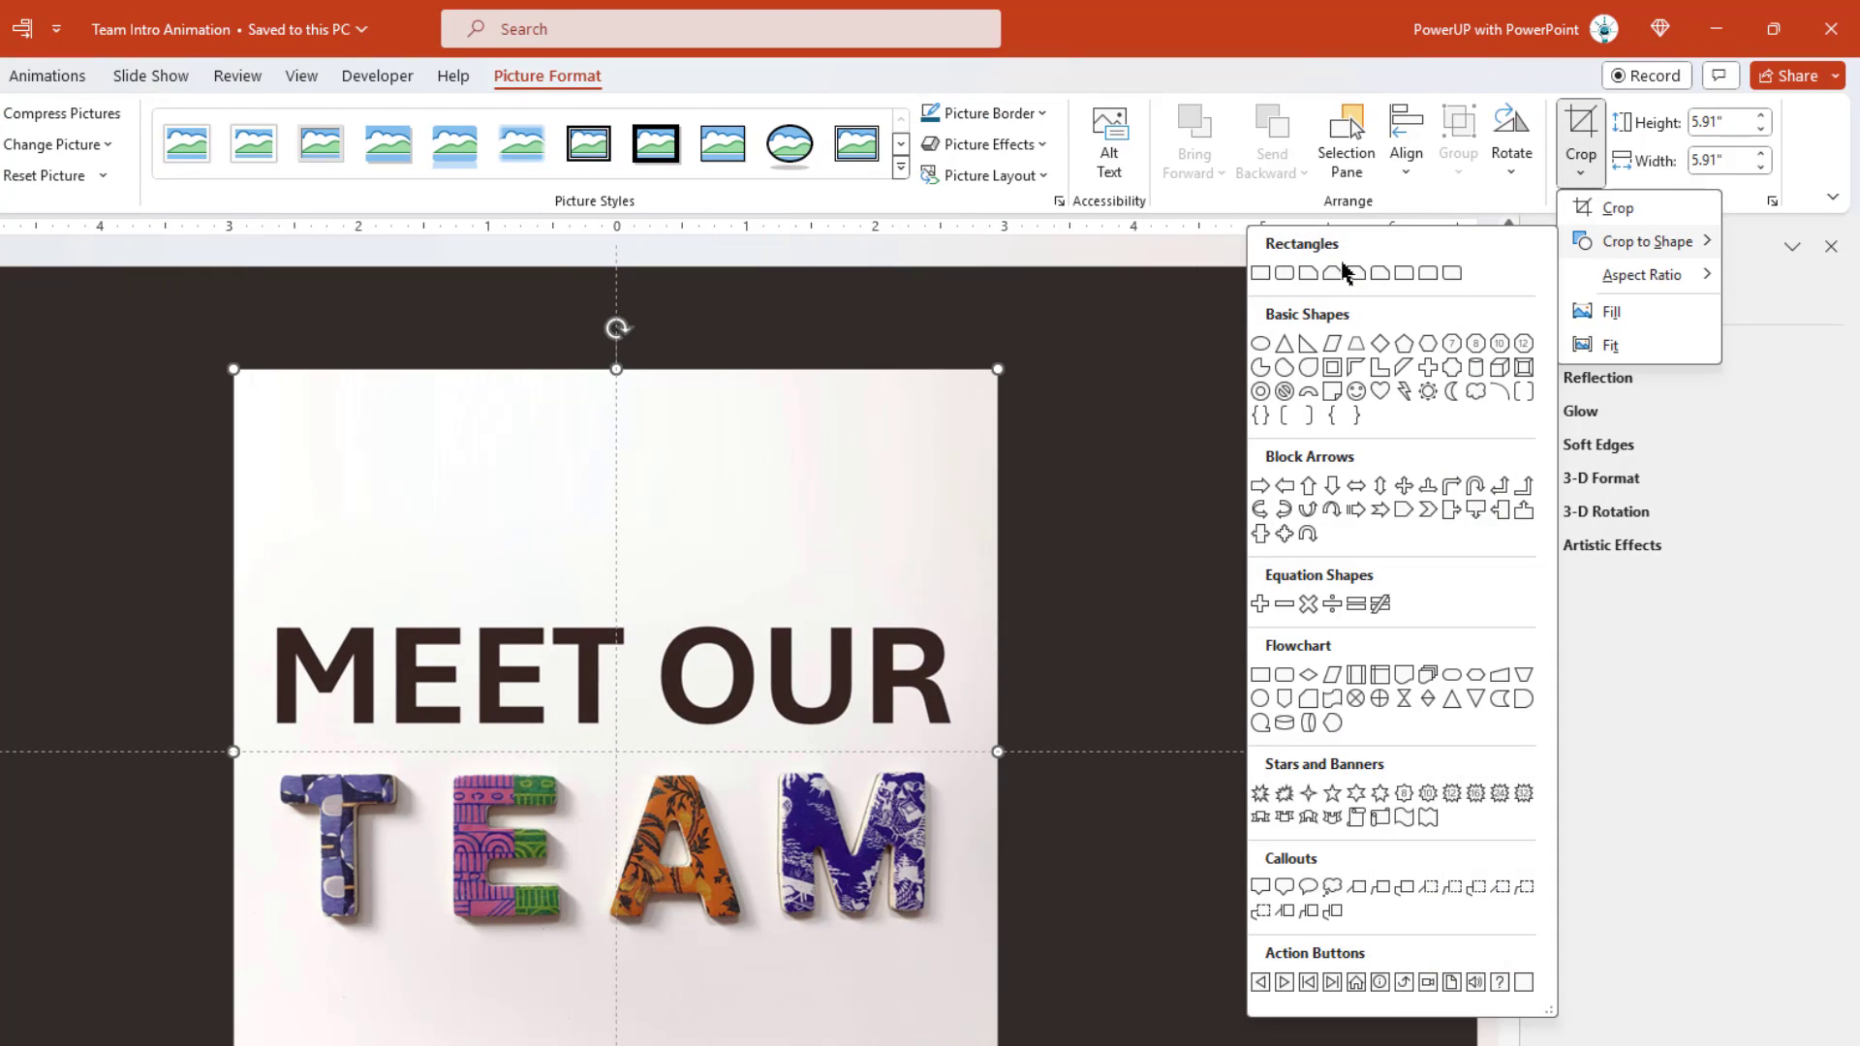
{"action": "left_click", "coordinate": [1283, 274]}
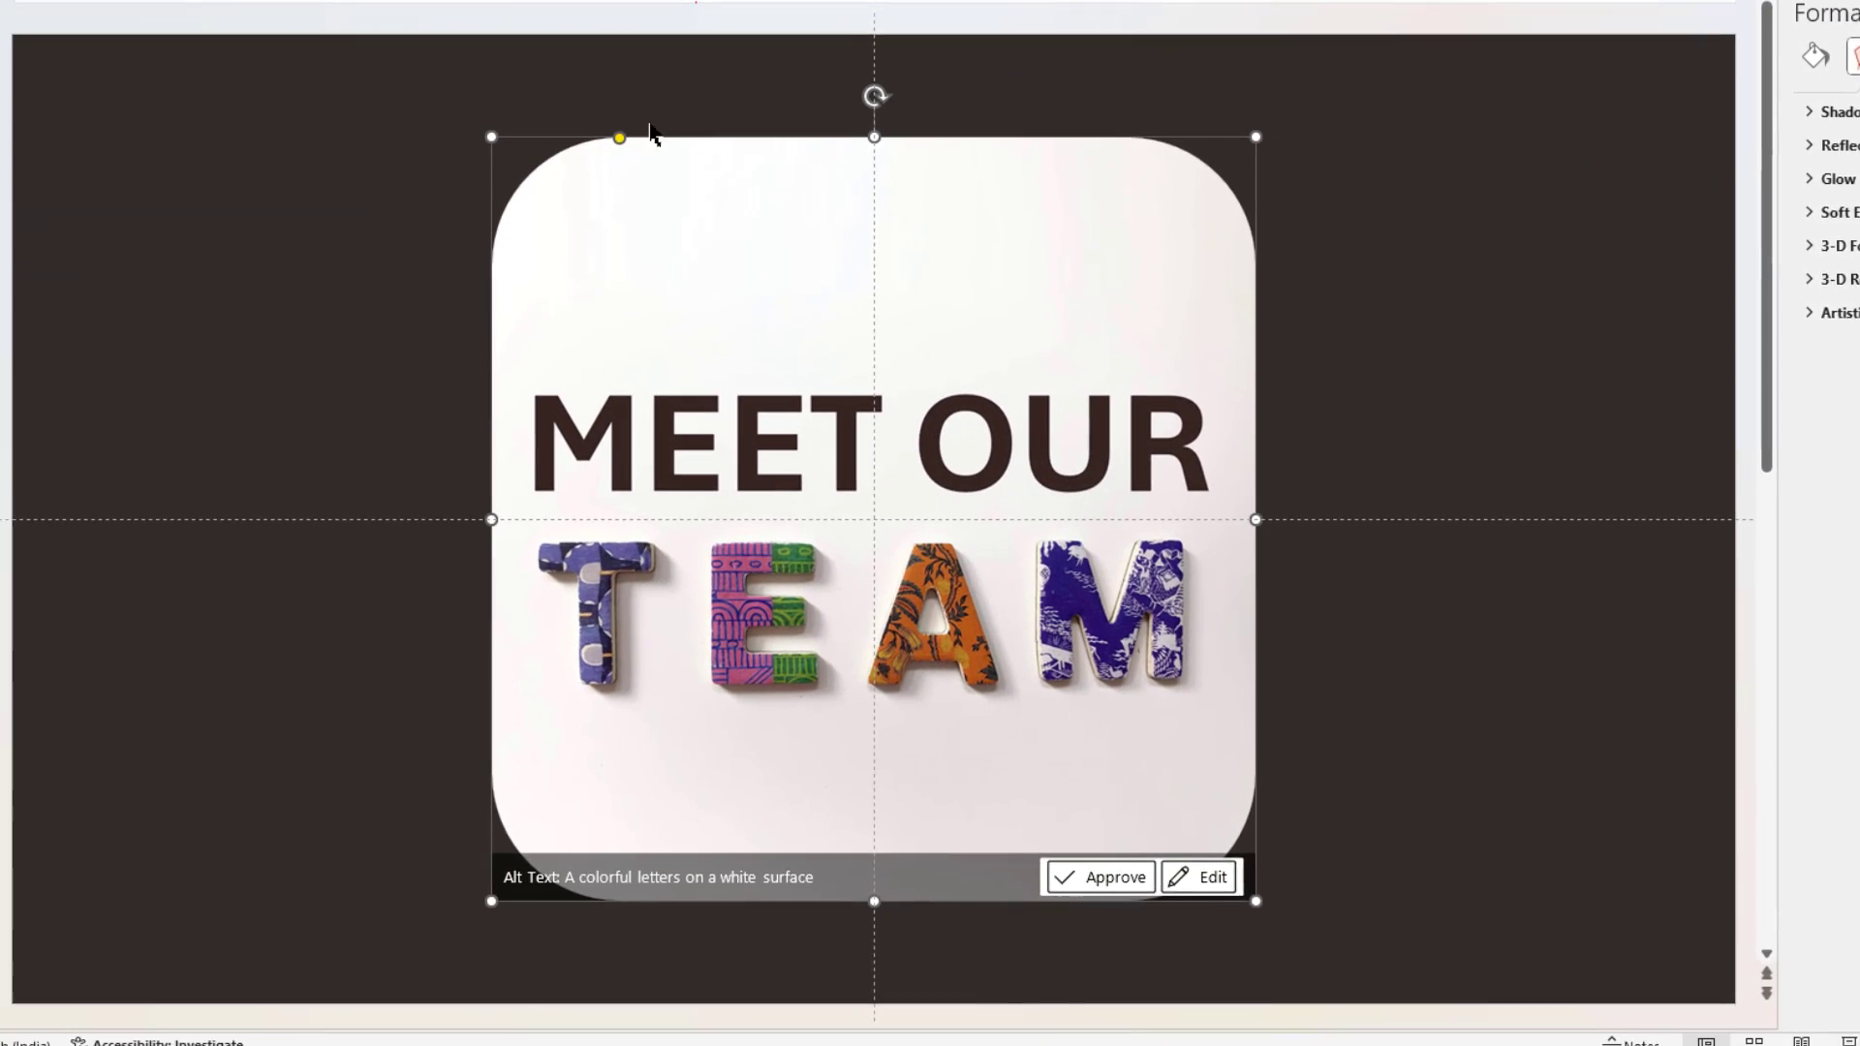
{"action": "left_click_drag", "start_coordinate": [614, 137], "coordinate": [688, 306]}
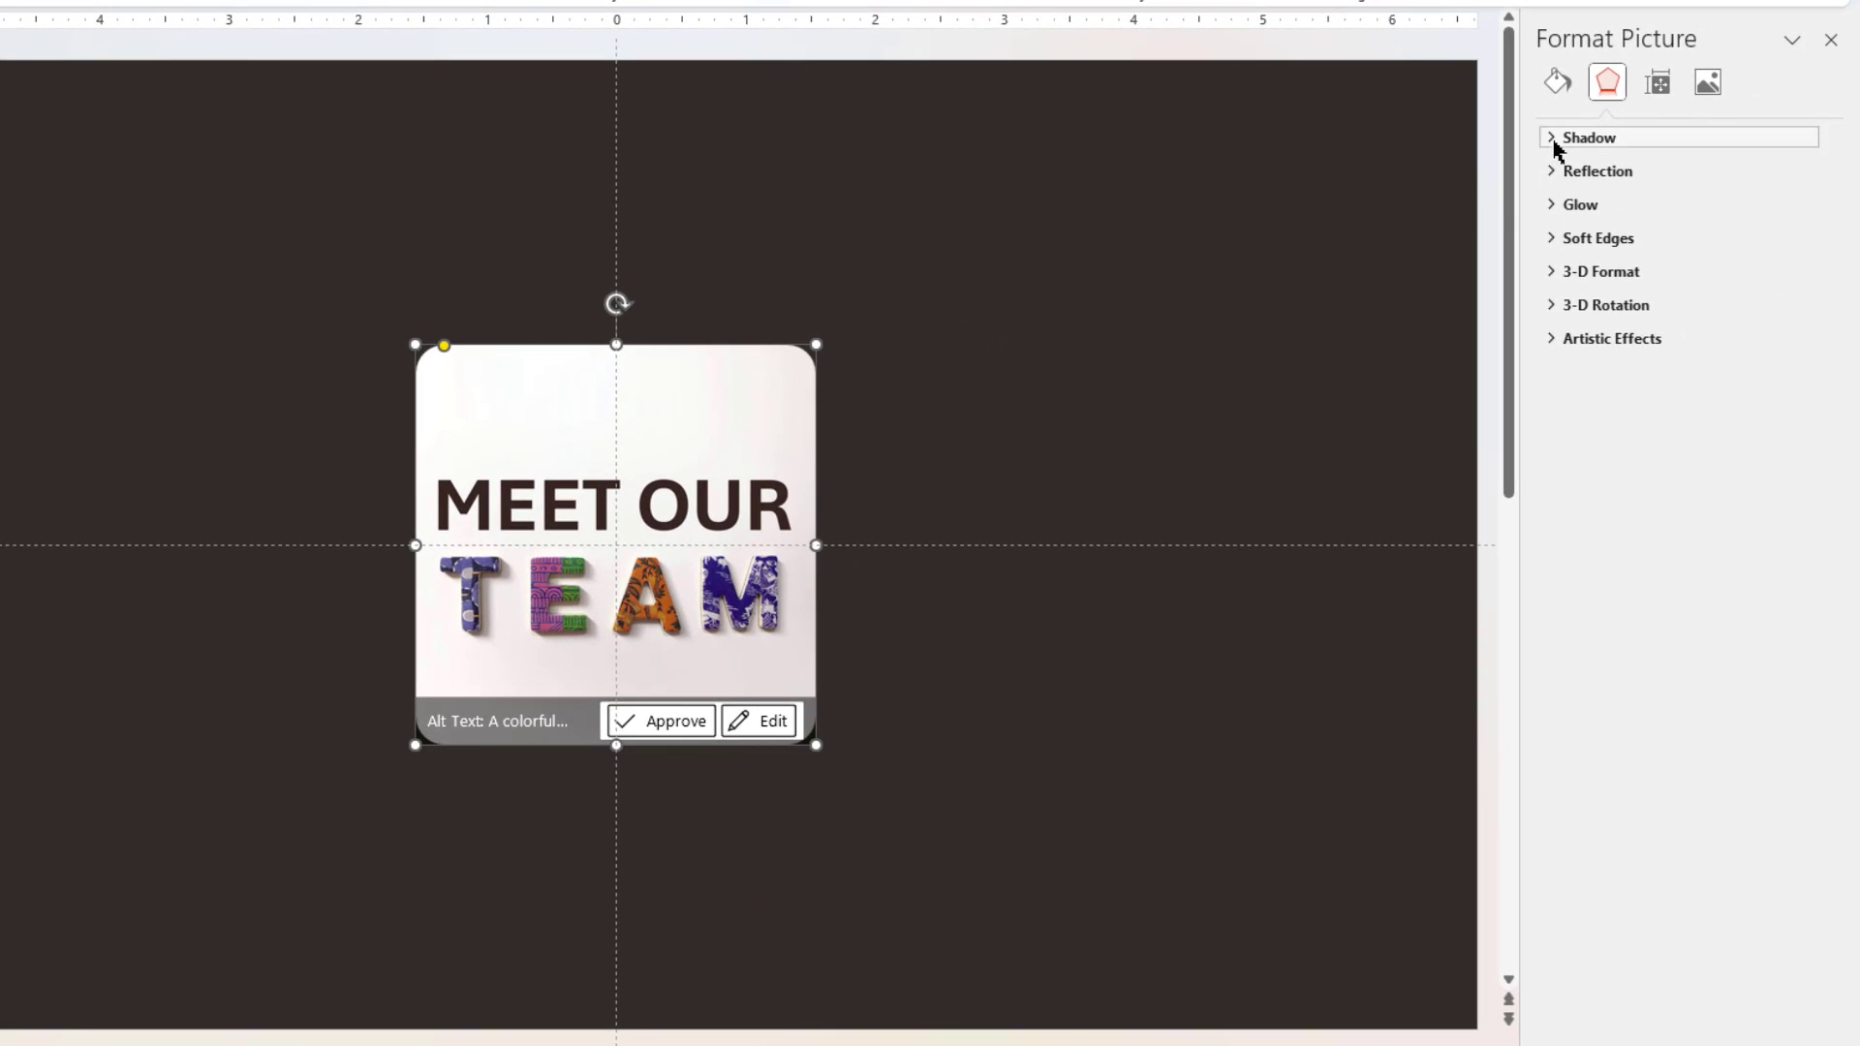
- Give the team card an outer shadow with 32% transparency, 106% size and 22 pt blur
{"action": "left_click", "coordinate": [1600, 134]}
{"action": "left_click", "coordinate": [1835, 166]}
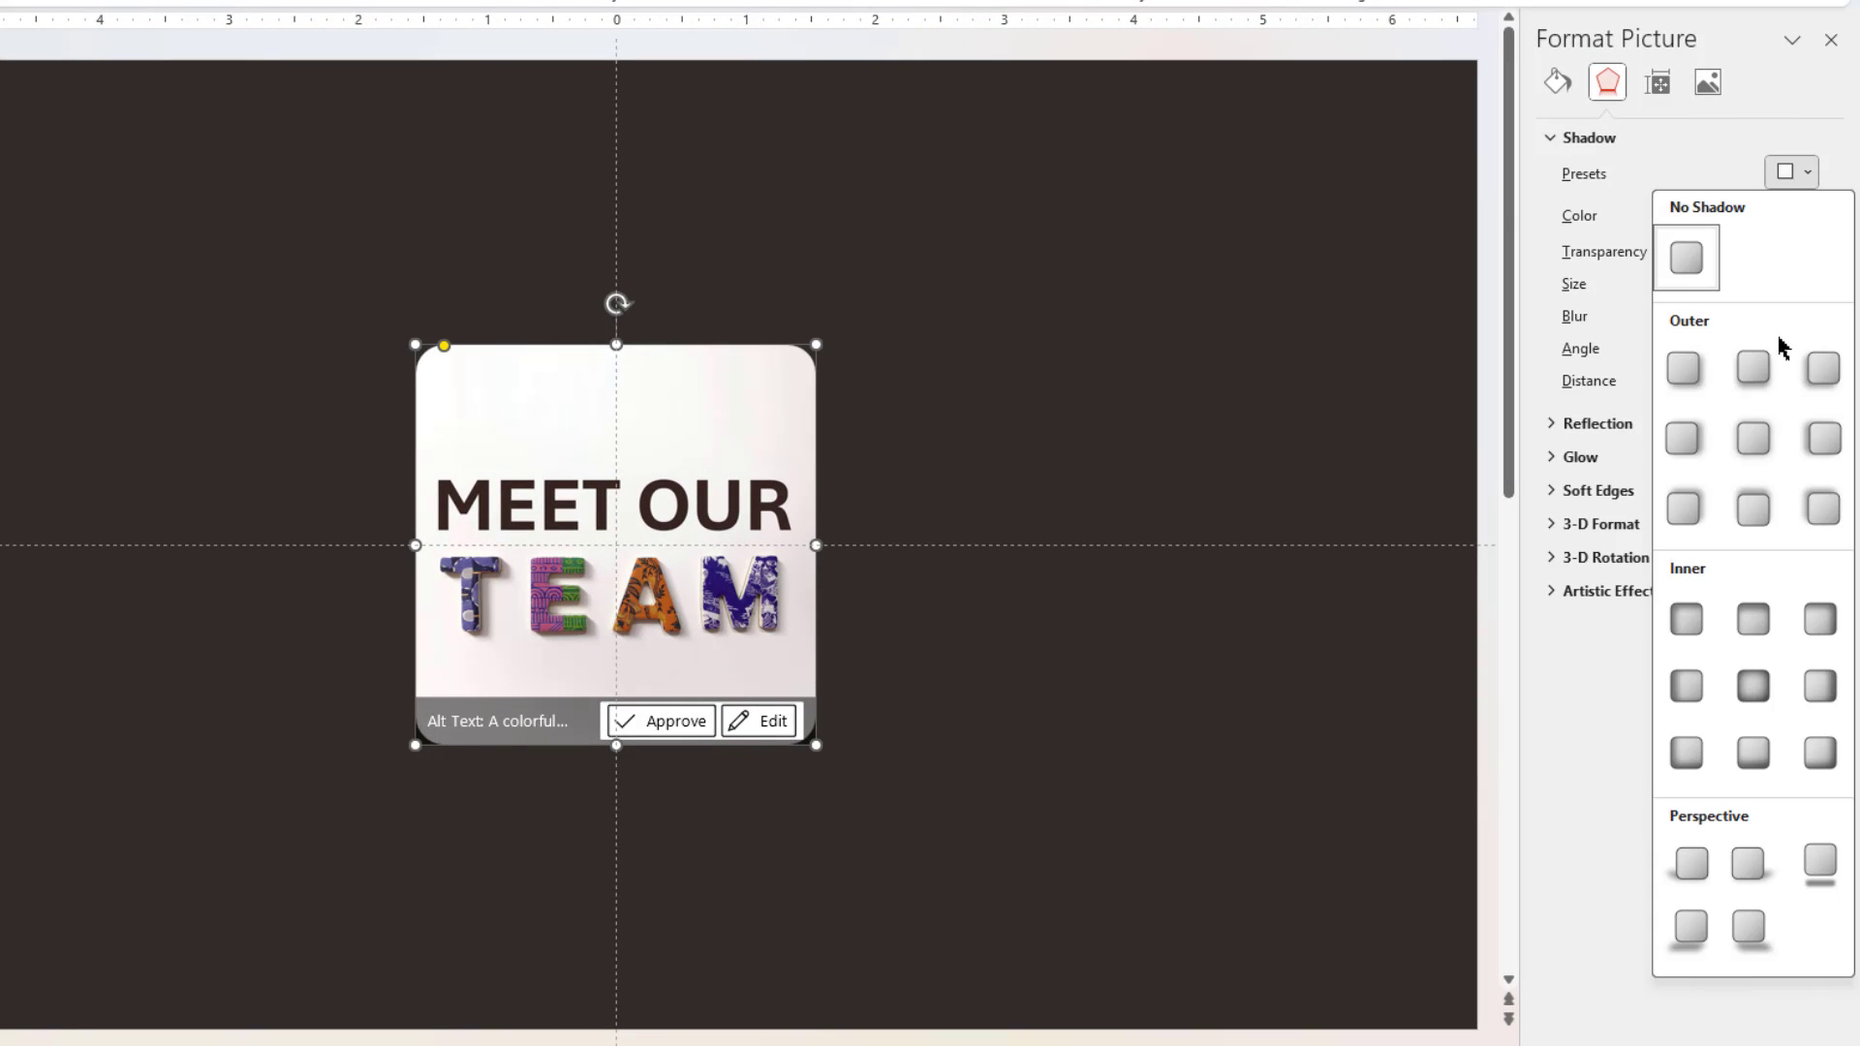
{"action": "left_click", "coordinate": [1753, 438]}
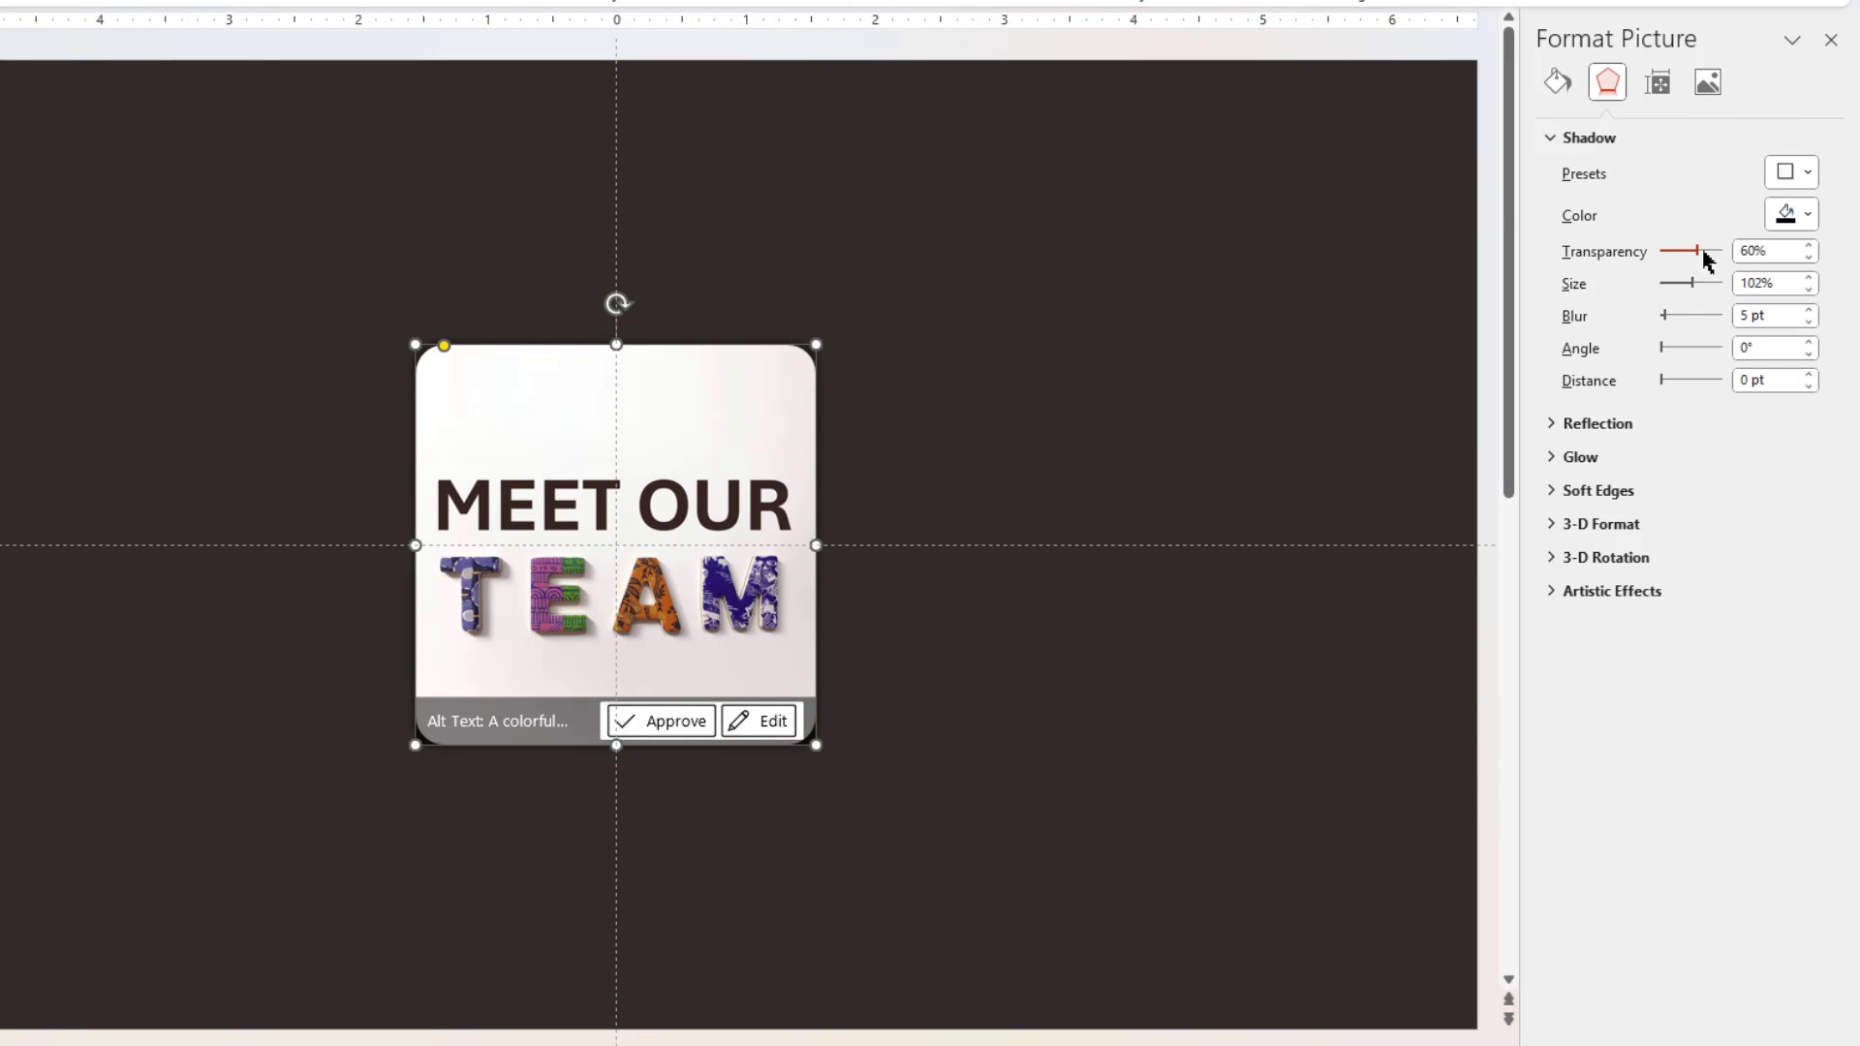
{"action": "left_click", "coordinate": [1808, 278]}
{"action": "left_click", "coordinate": [1807, 278]}
{"action": "left_click", "coordinate": [1808, 278]}
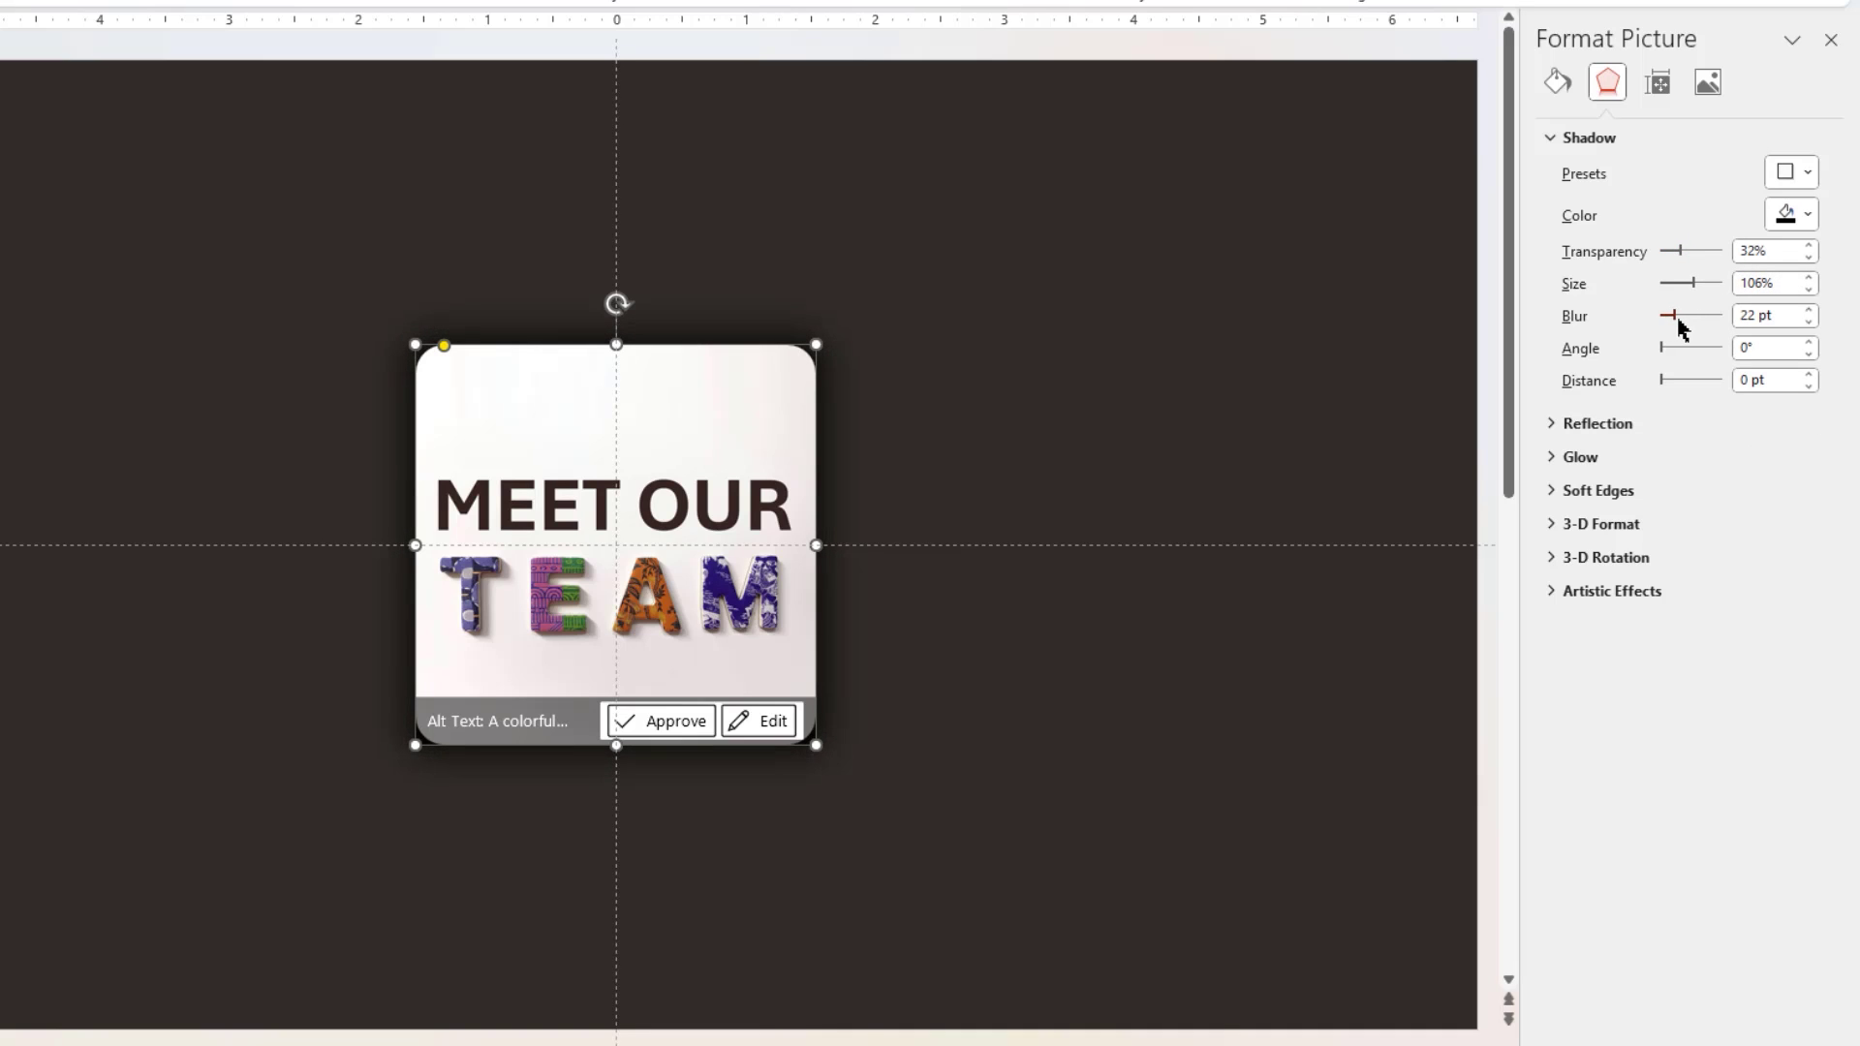
{"action": "left_click", "coordinate": [124, 379]}
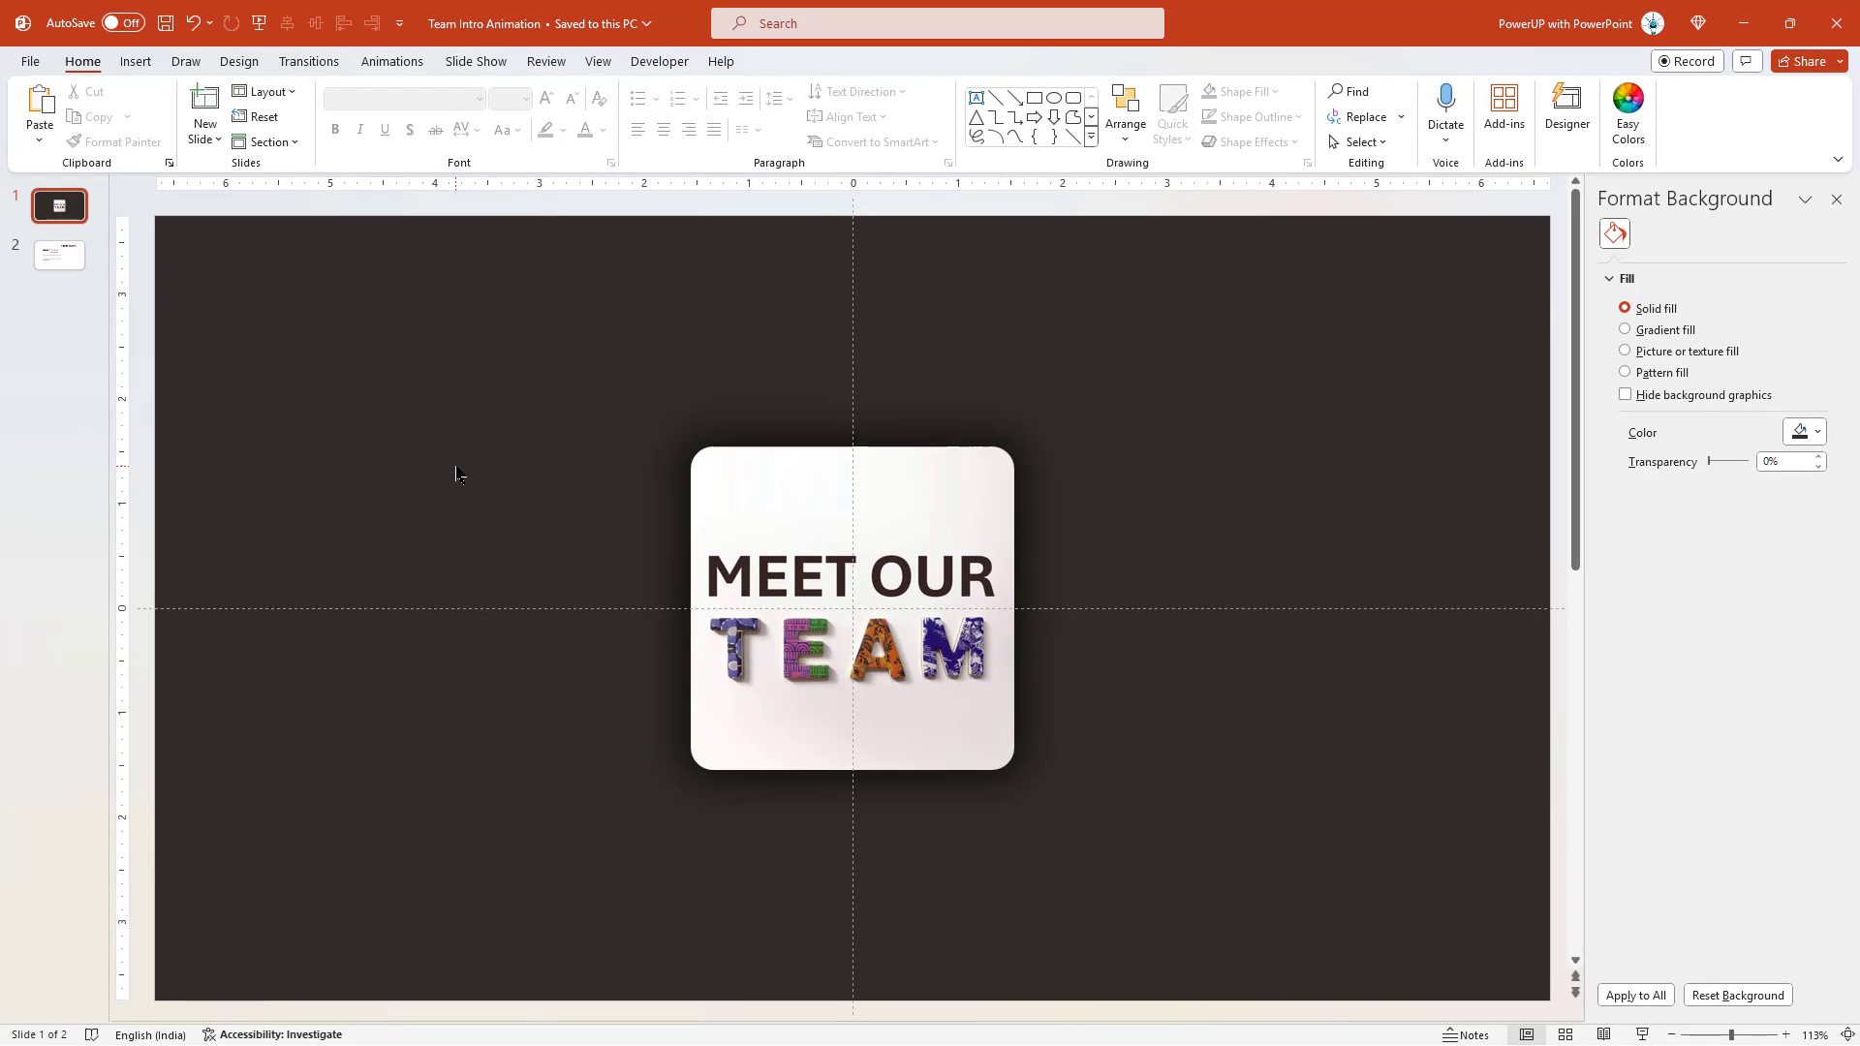
- Copy slide 2's TEAM NAME box onto slide 1, colour it white, and centre it below the card
{"action": "left_click", "coordinate": [63, 261]}
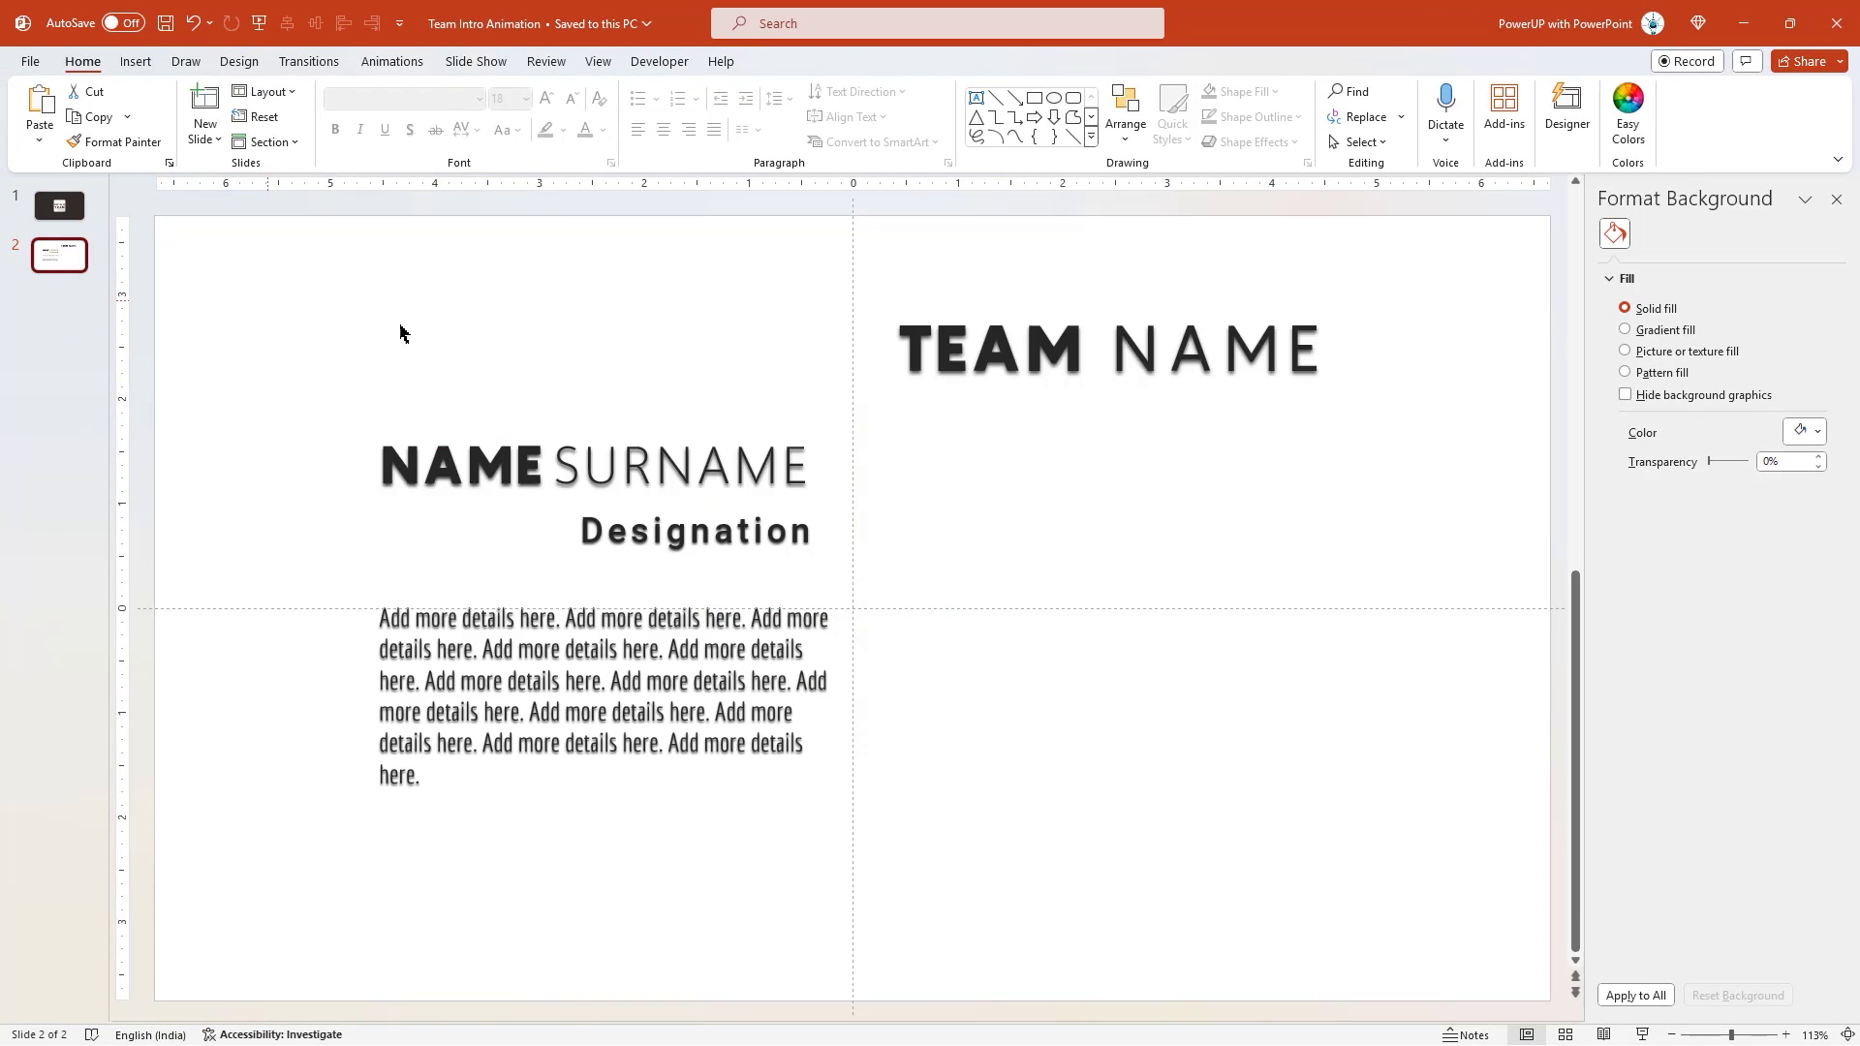
{"action": "key", "text": "ctrl+z"}
{"action": "key", "text": "ctrl+z"}
{"action": "key", "text": "ctrl+v"}
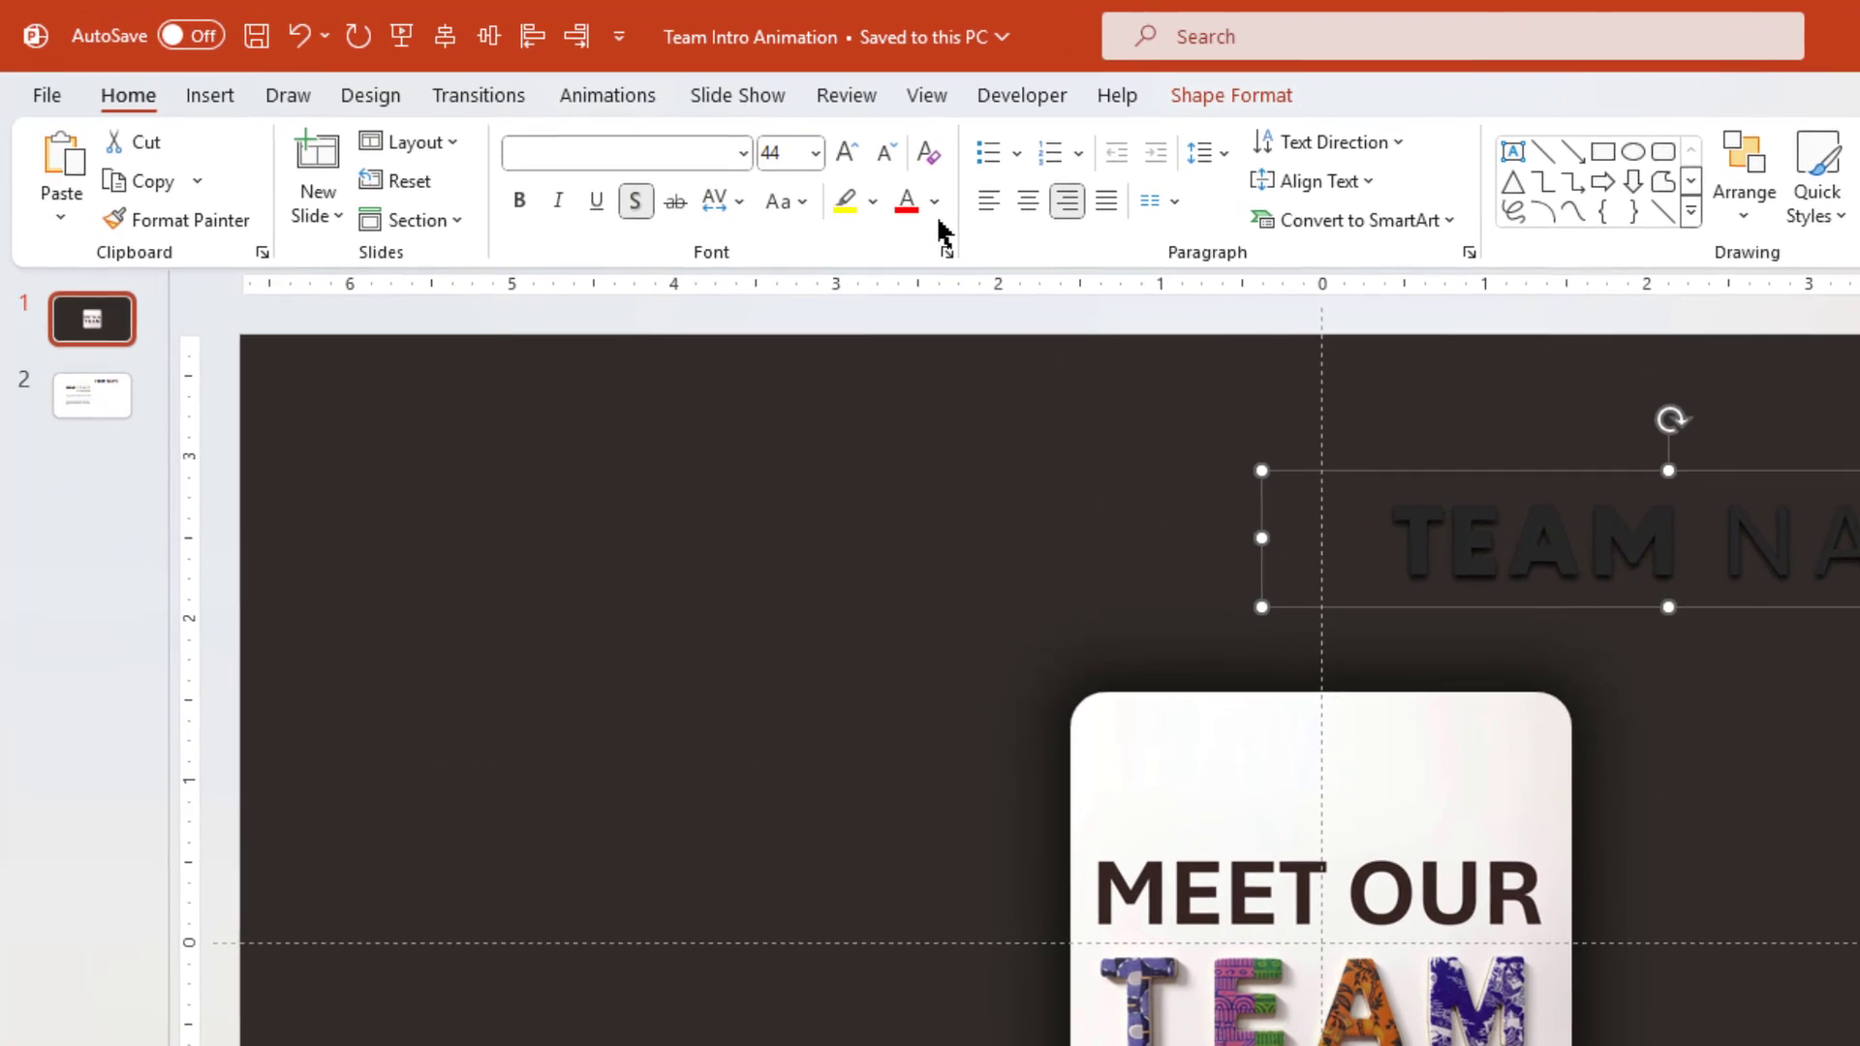
{"action": "left_click", "coordinate": [602, 130]}
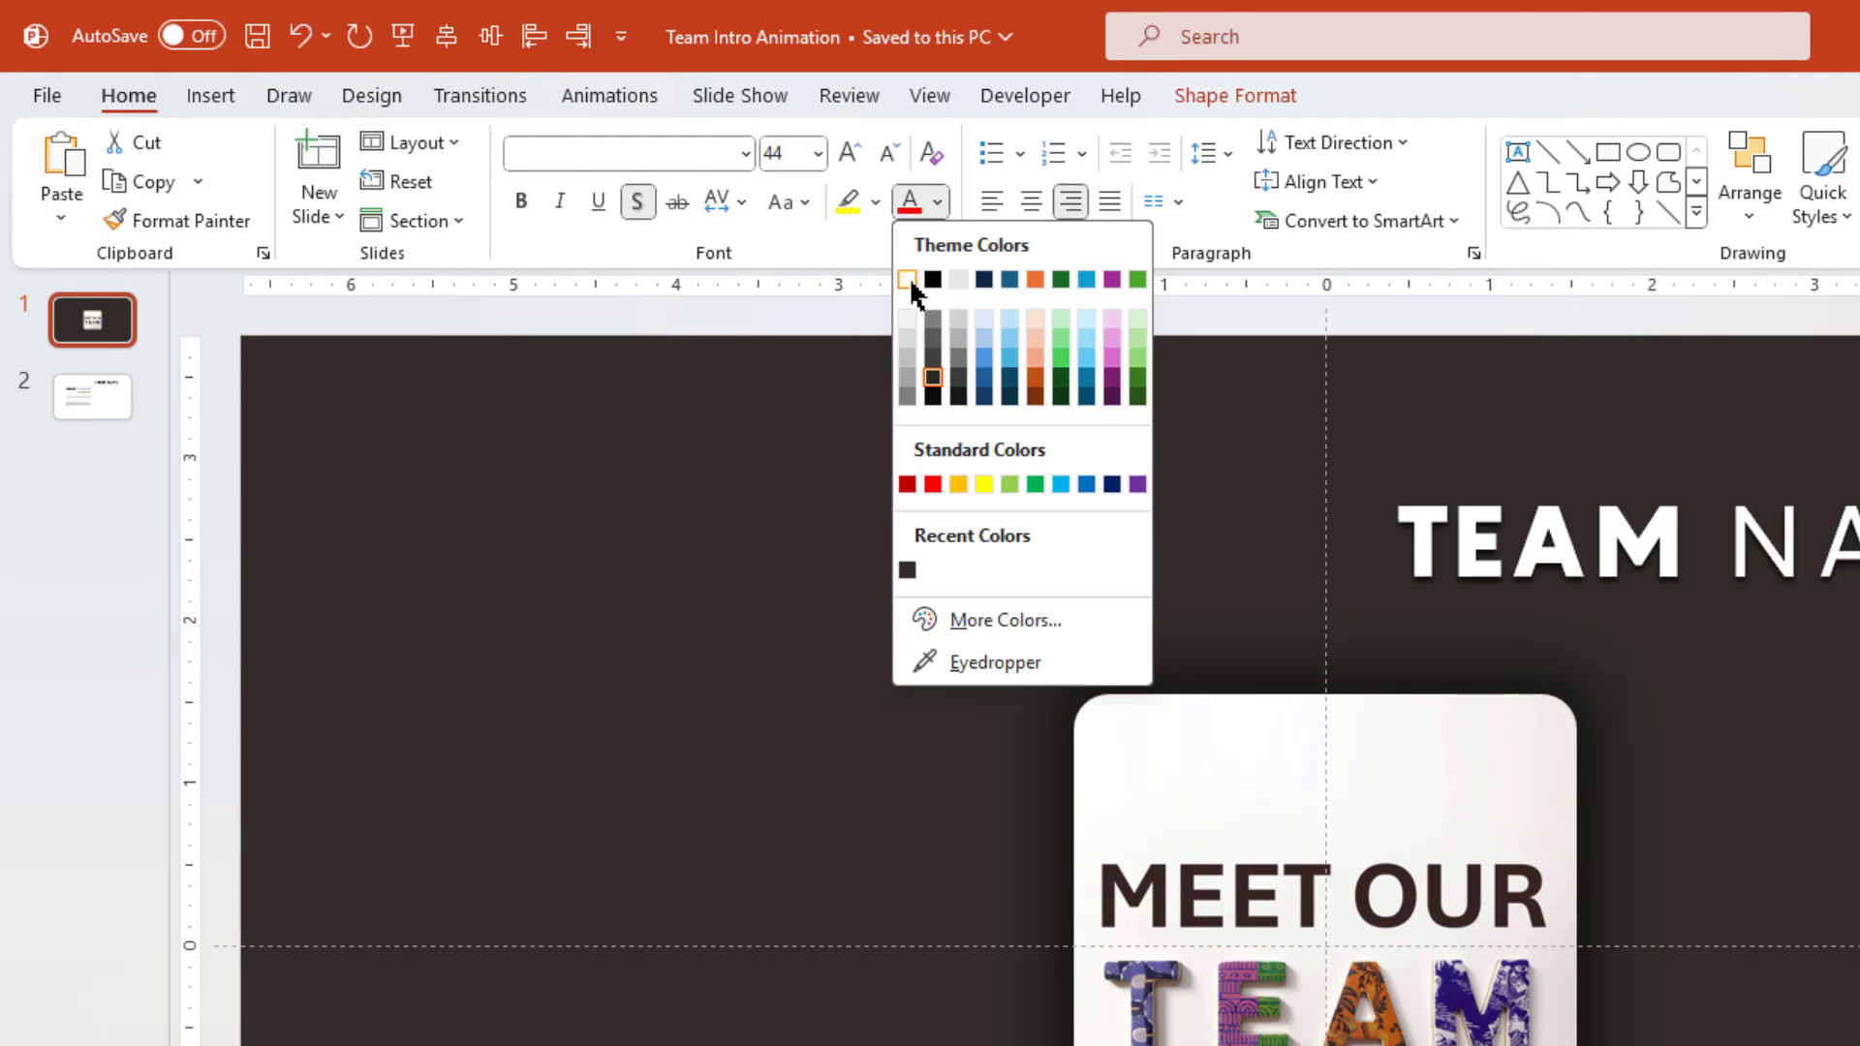
{"action": "left_click", "coordinate": [907, 280]}
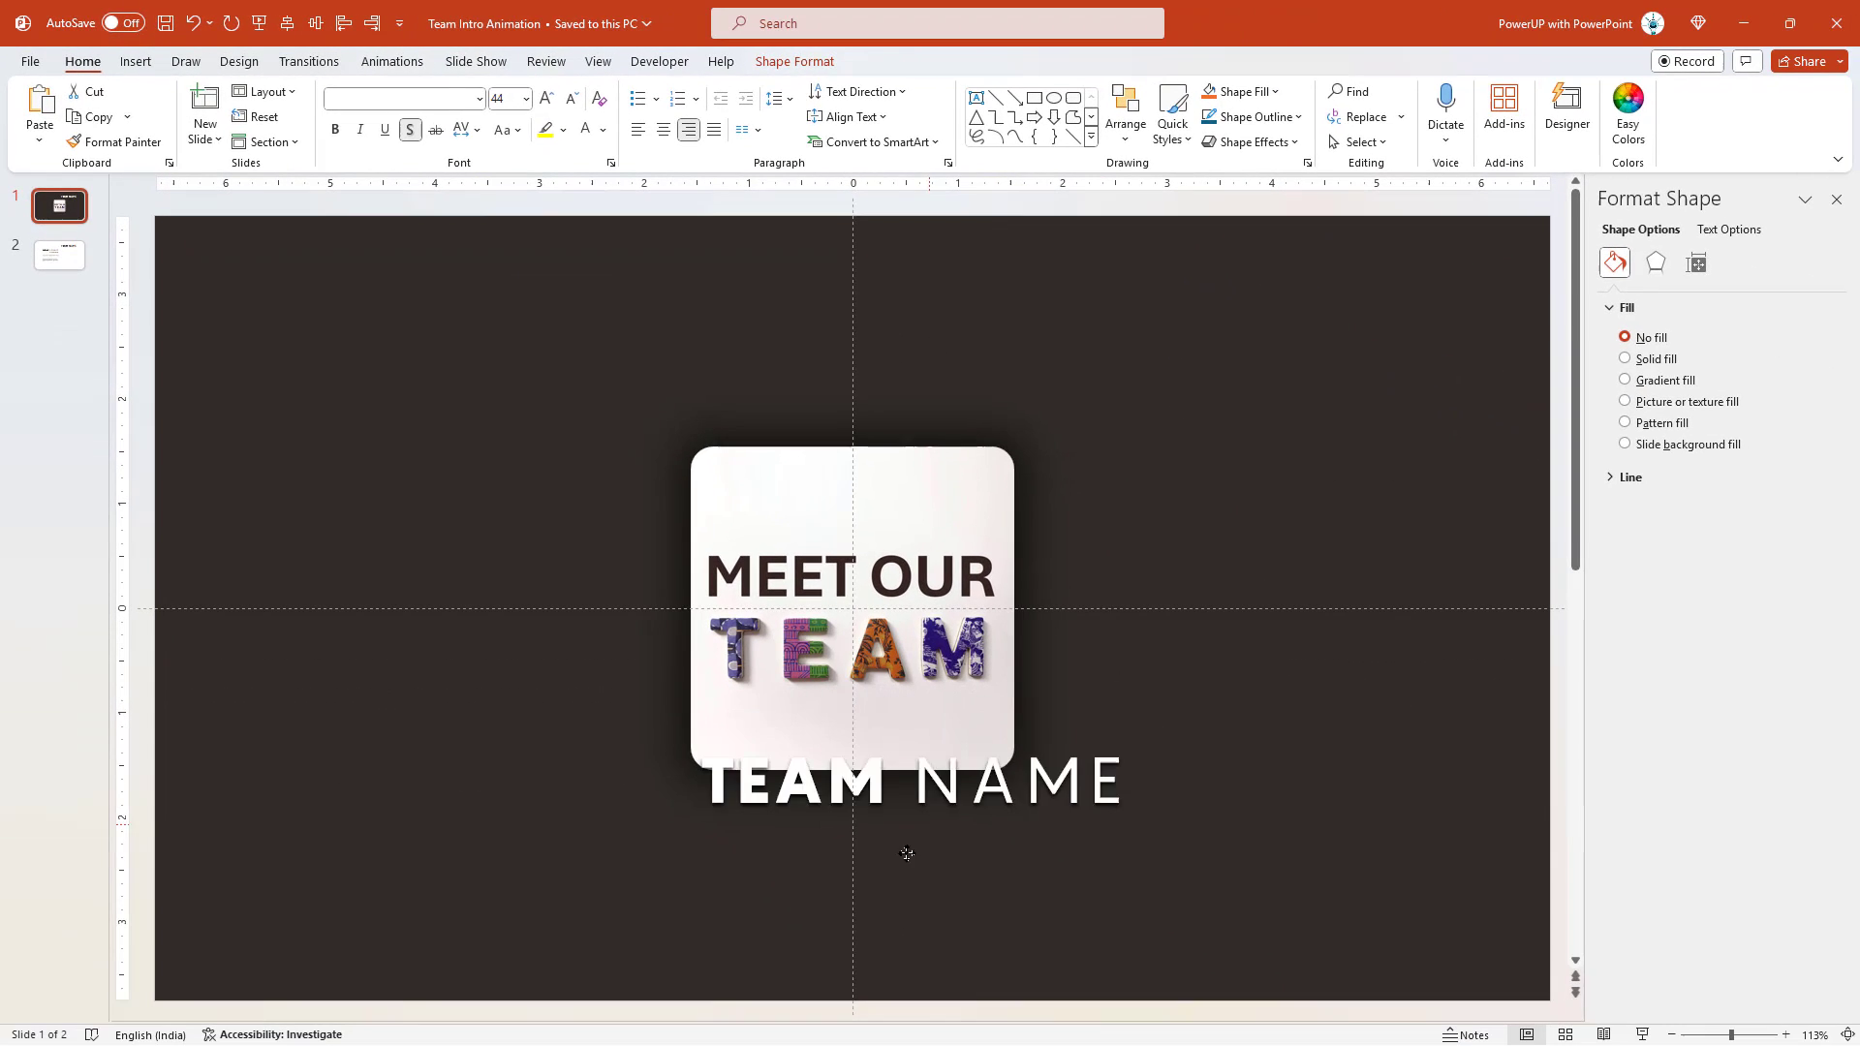
{"action": "mouse_move", "coordinate": [907, 853]}
{"action": "left_mouse_down"}
{"action": "mouse_move", "coordinate": [875, 871]}
{"action": "mouse_move", "coordinate": [910, 888]}
{"action": "left_mouse_up"}
{"action": "left_click", "coordinate": [491, 443]}
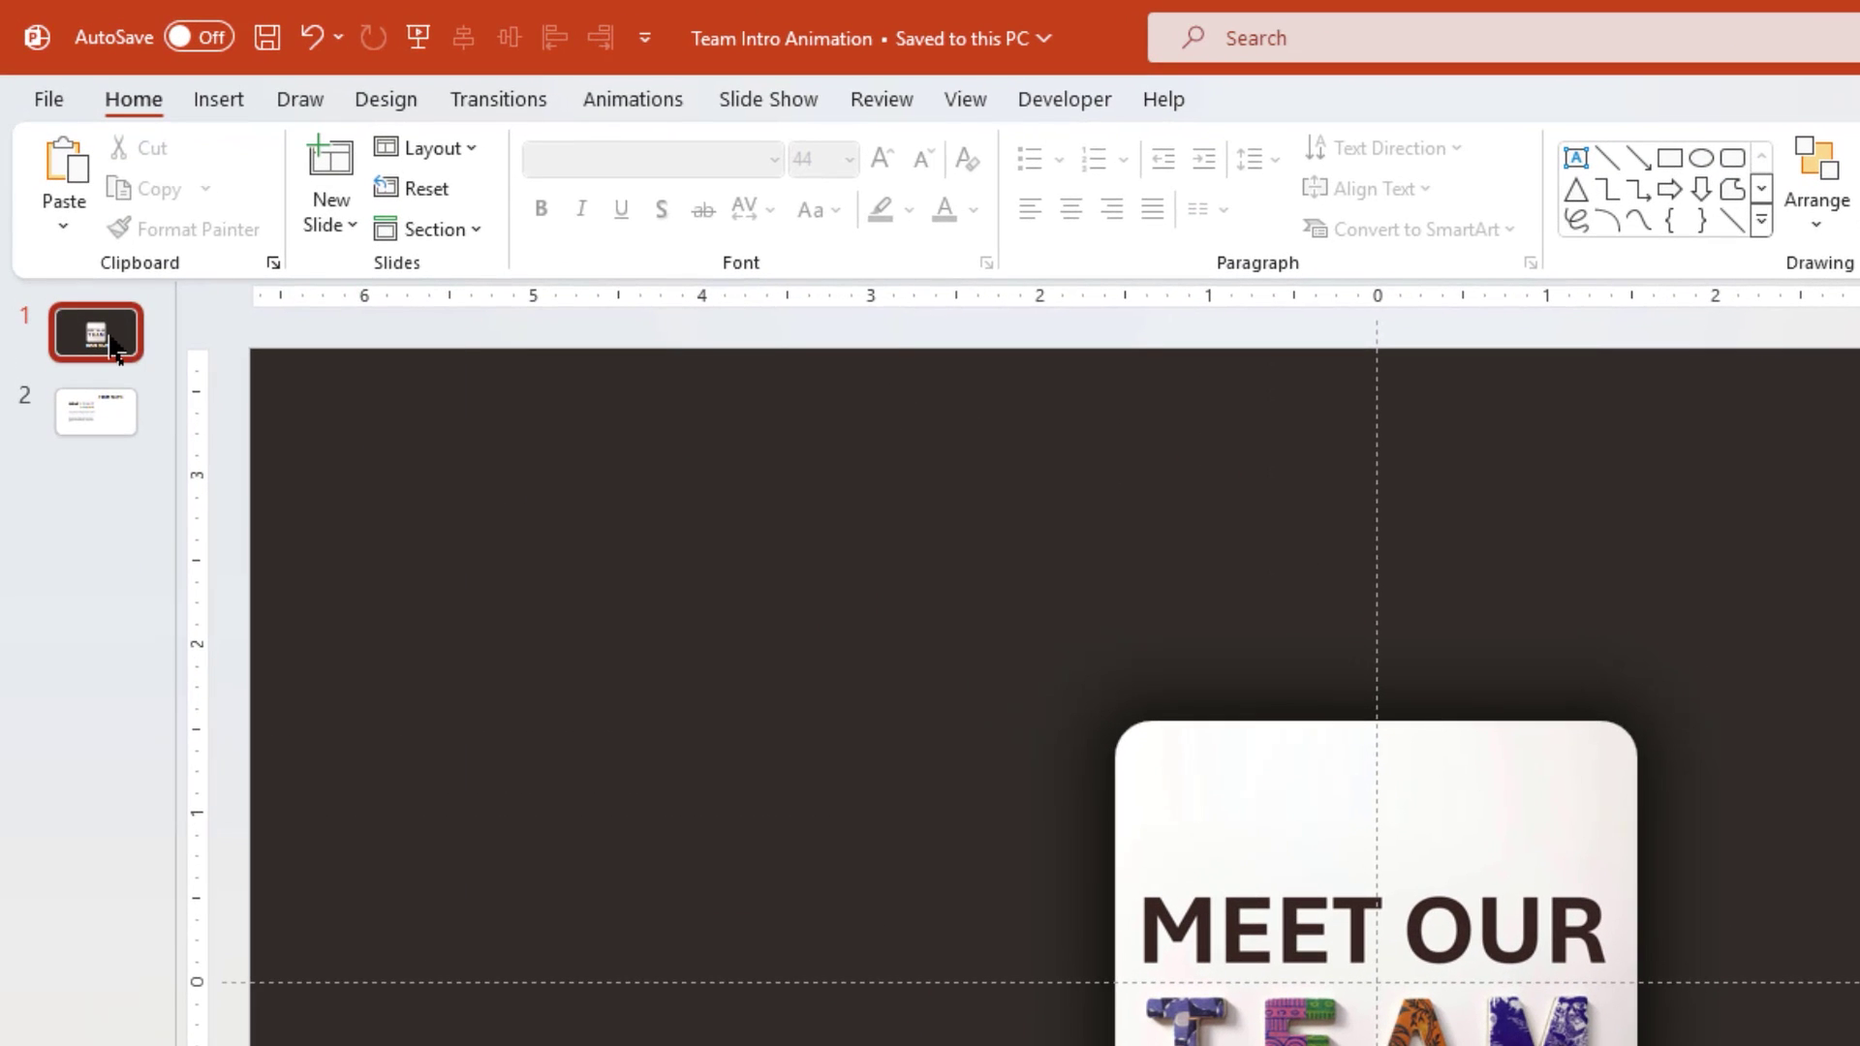
- Duplicate slide 1 and delete the Meet our Team card from the copy
{"action": "right_click", "coordinate": [69, 208]}
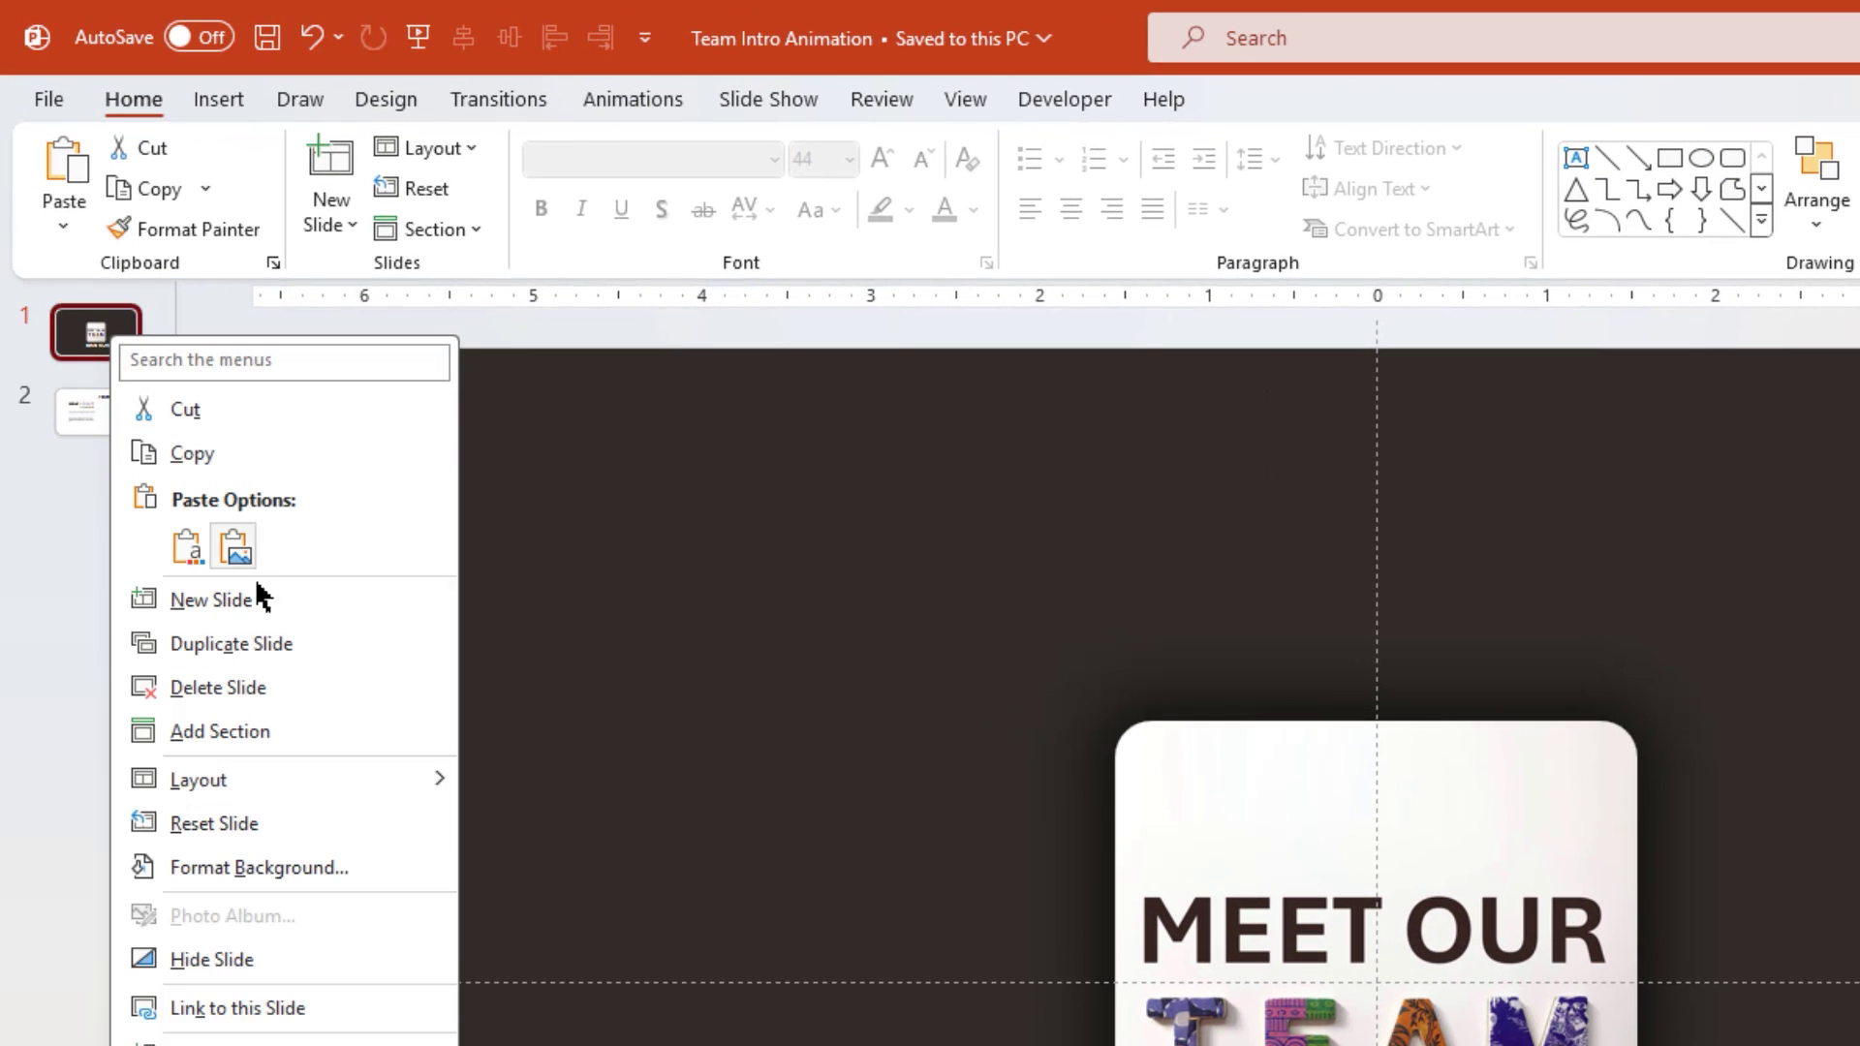
{"action": "left_click", "coordinate": [257, 644]}
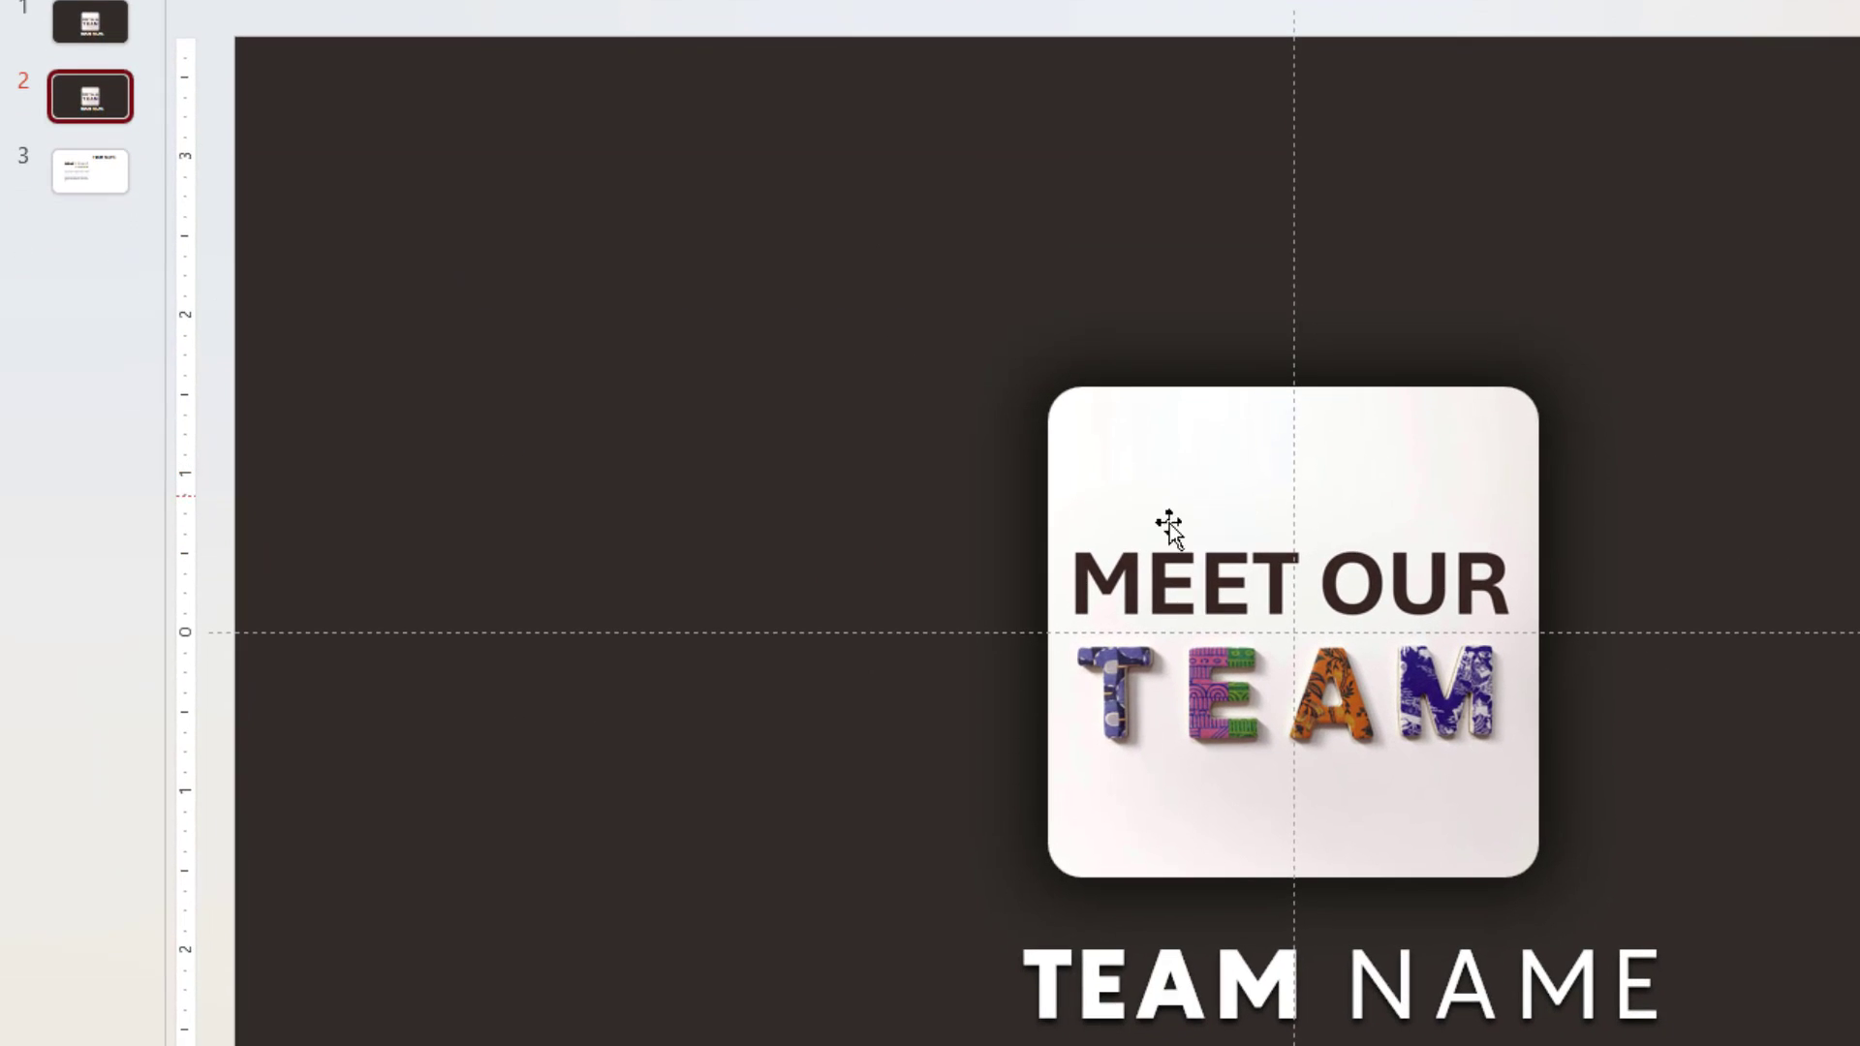
{"action": "left_click", "coordinate": [1184, 508]}
{"action": "key", "text": "Delete"}
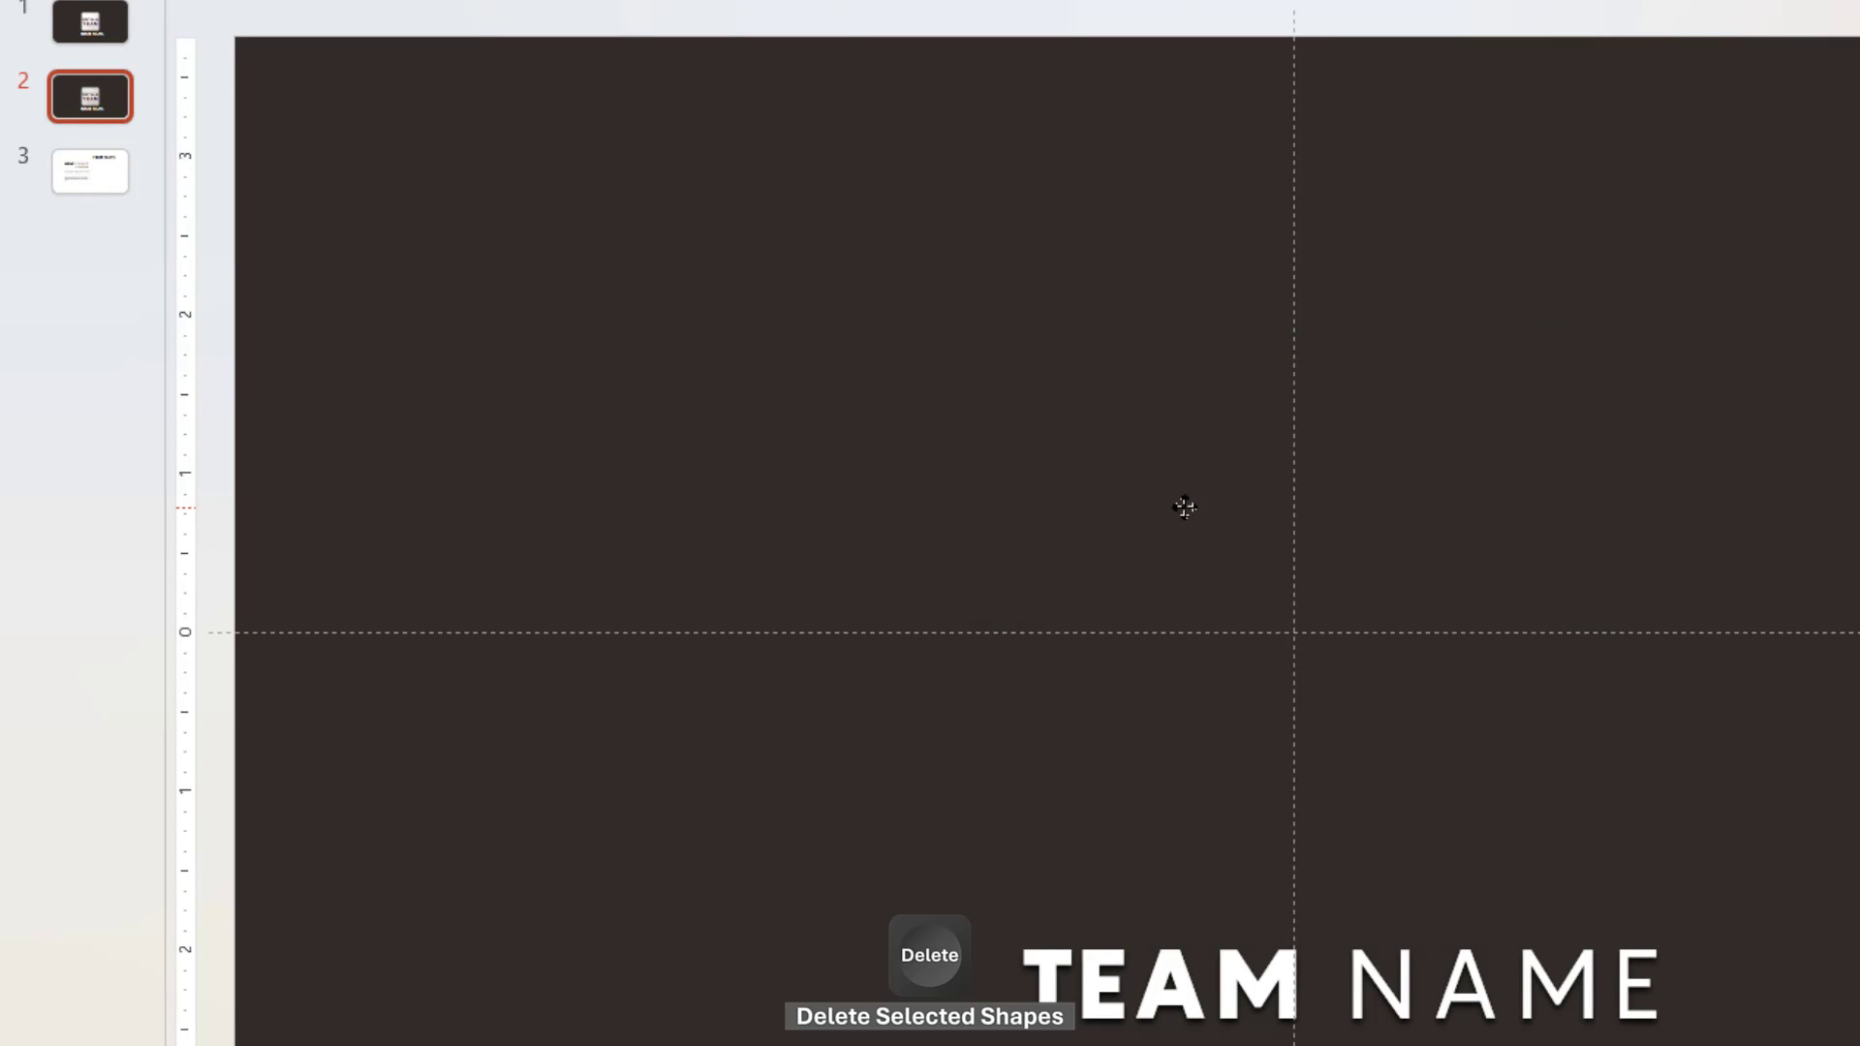
- Move TEAM NAME to the top-left corner, left-aligned at 28 pt in a narrower box
{"action": "left_click", "coordinate": [1147, 1038]}
{"action": "left_click_drag", "start_coordinate": [1147, 1038], "coordinate": [532, 263]}
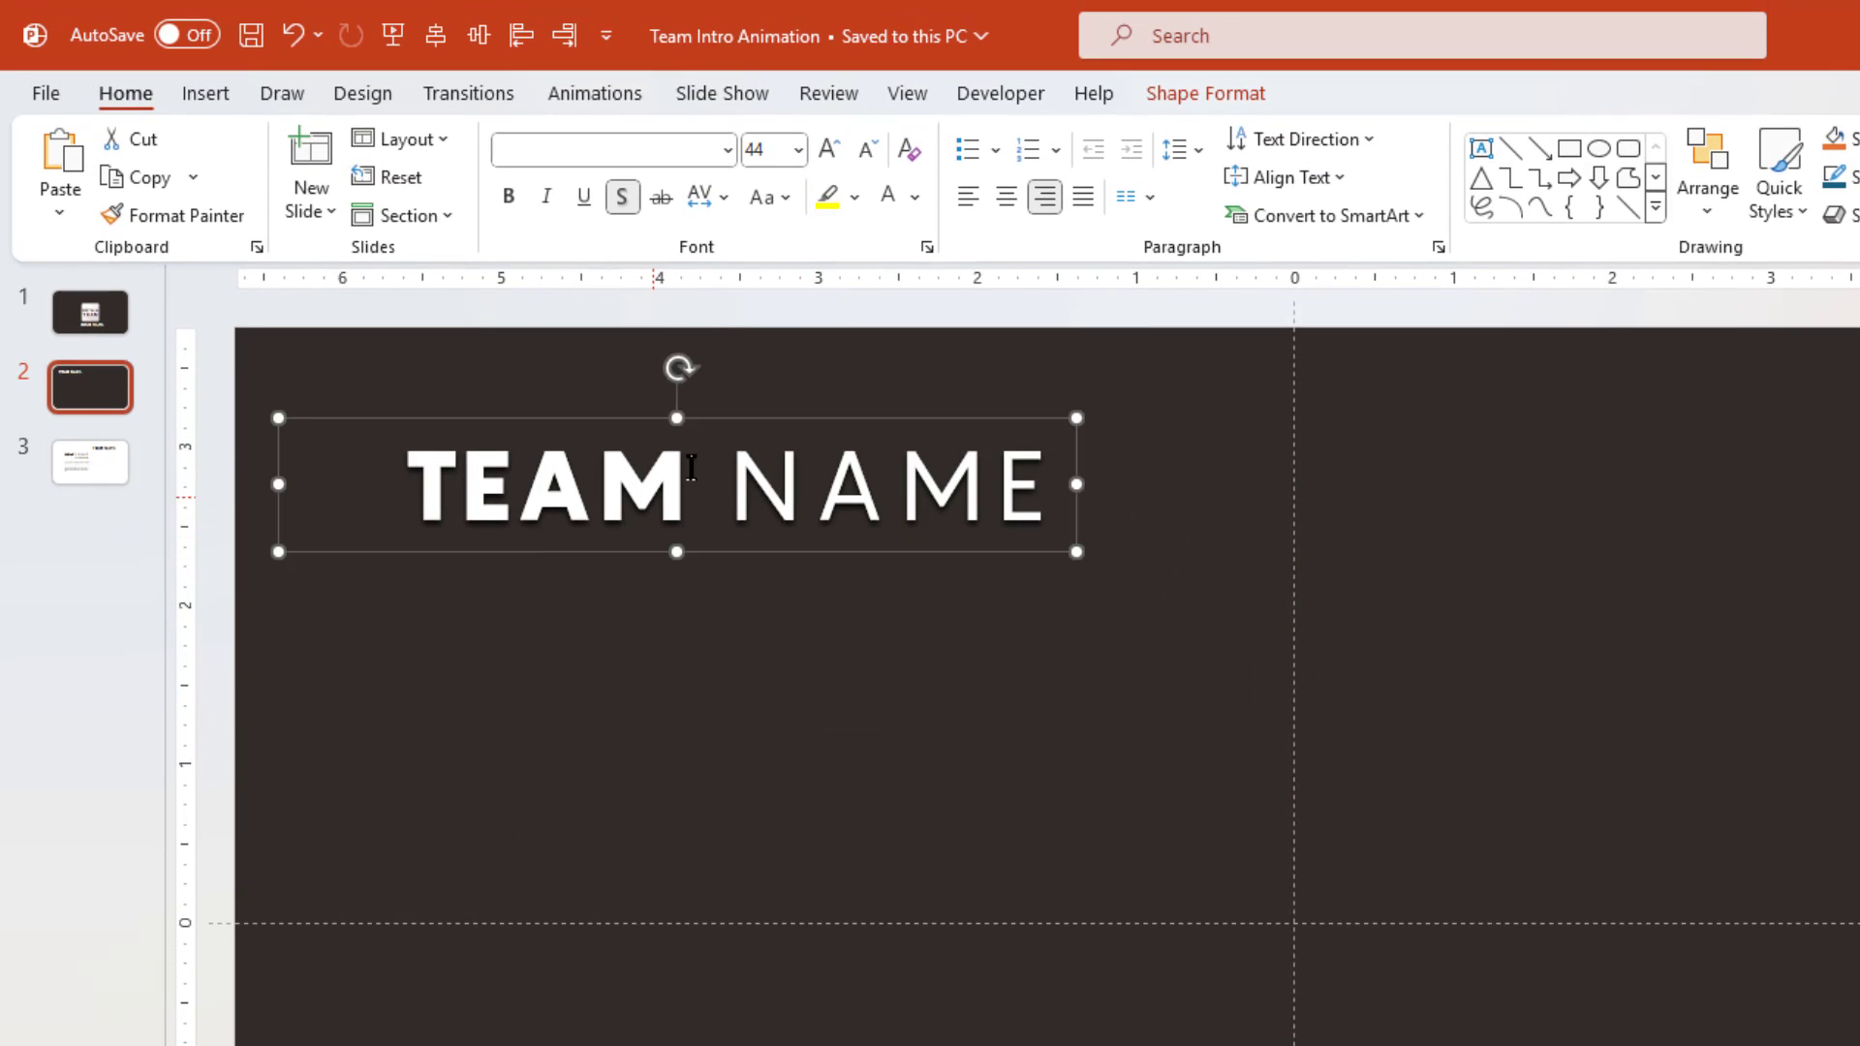
{"action": "left_click", "coordinate": [966, 200]}
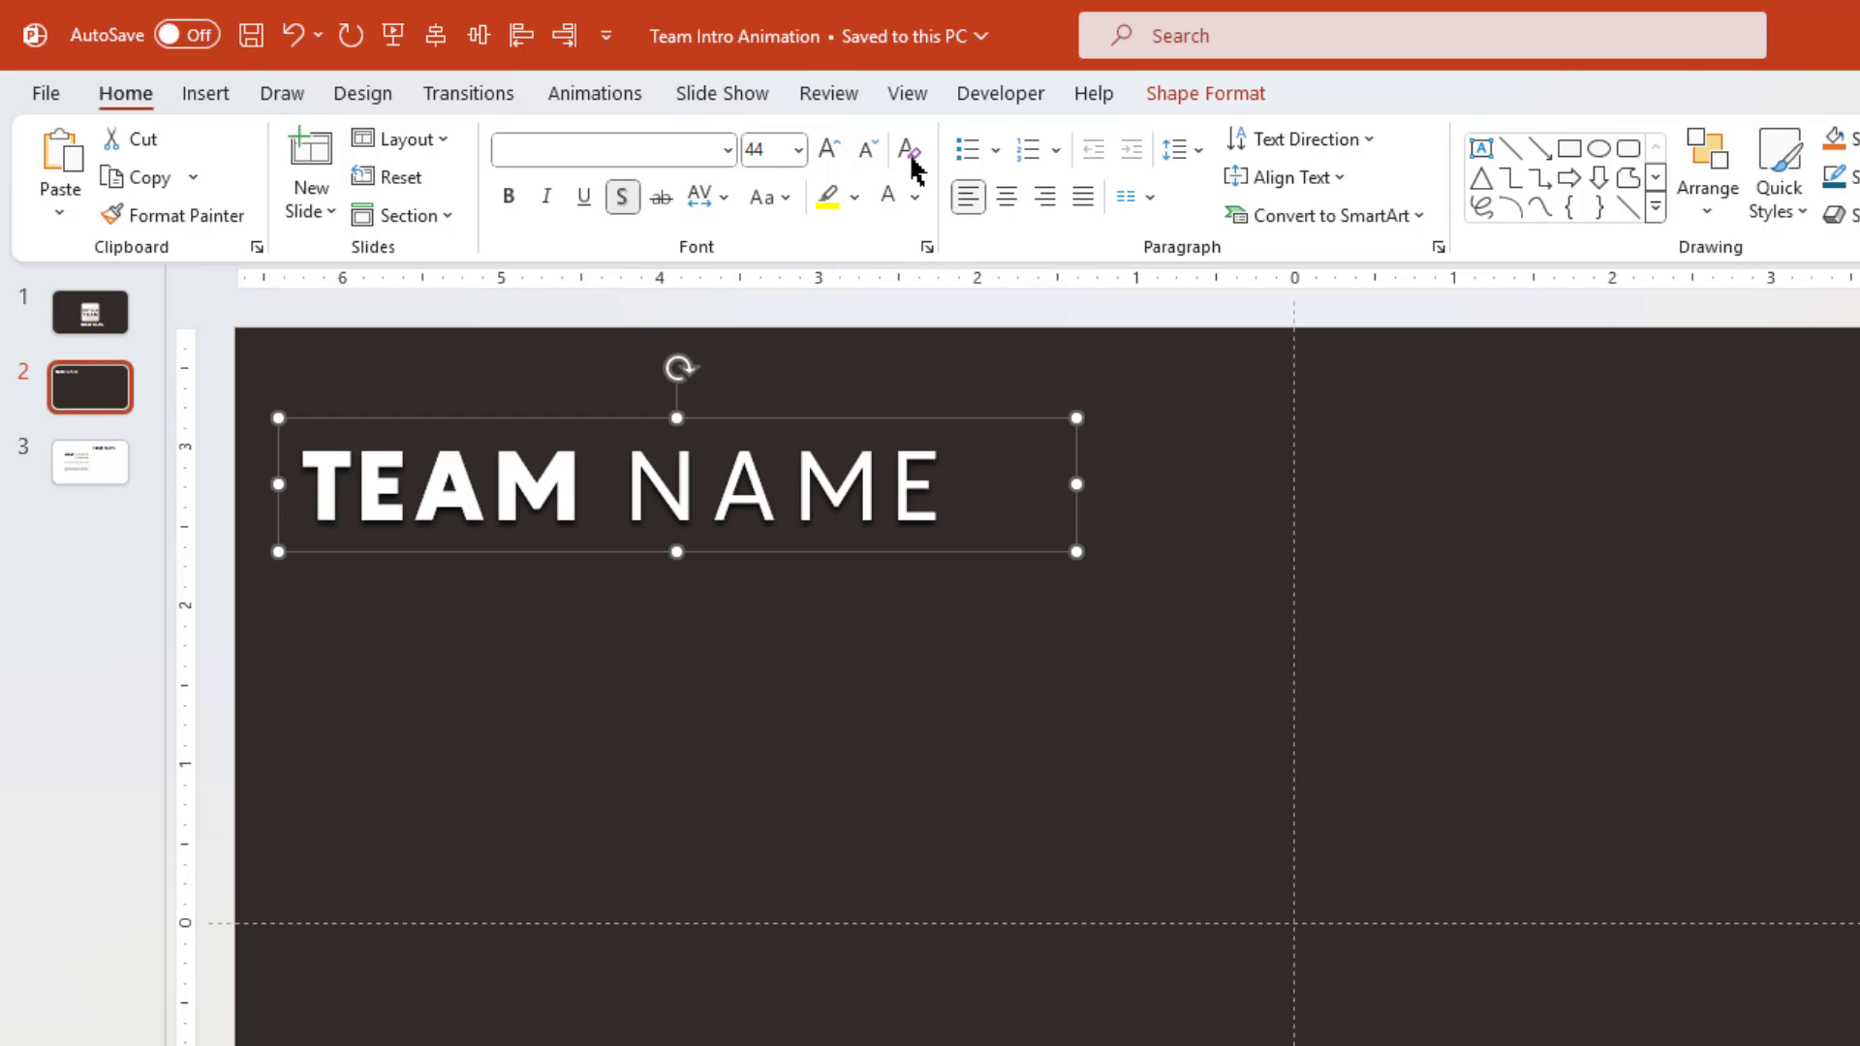
{"action": "left_click", "coordinate": [868, 152]}
{"action": "left_click", "coordinate": [869, 152]}
{"action": "left_click", "coordinate": [869, 152]}
{"action": "left_click", "coordinate": [869, 152]}
{"action": "left_click_drag", "start_coordinate": [1073, 463], "coordinate": [809, 441]}
{"action": "left_click_drag", "start_coordinate": [734, 501], "coordinate": [709, 433]}
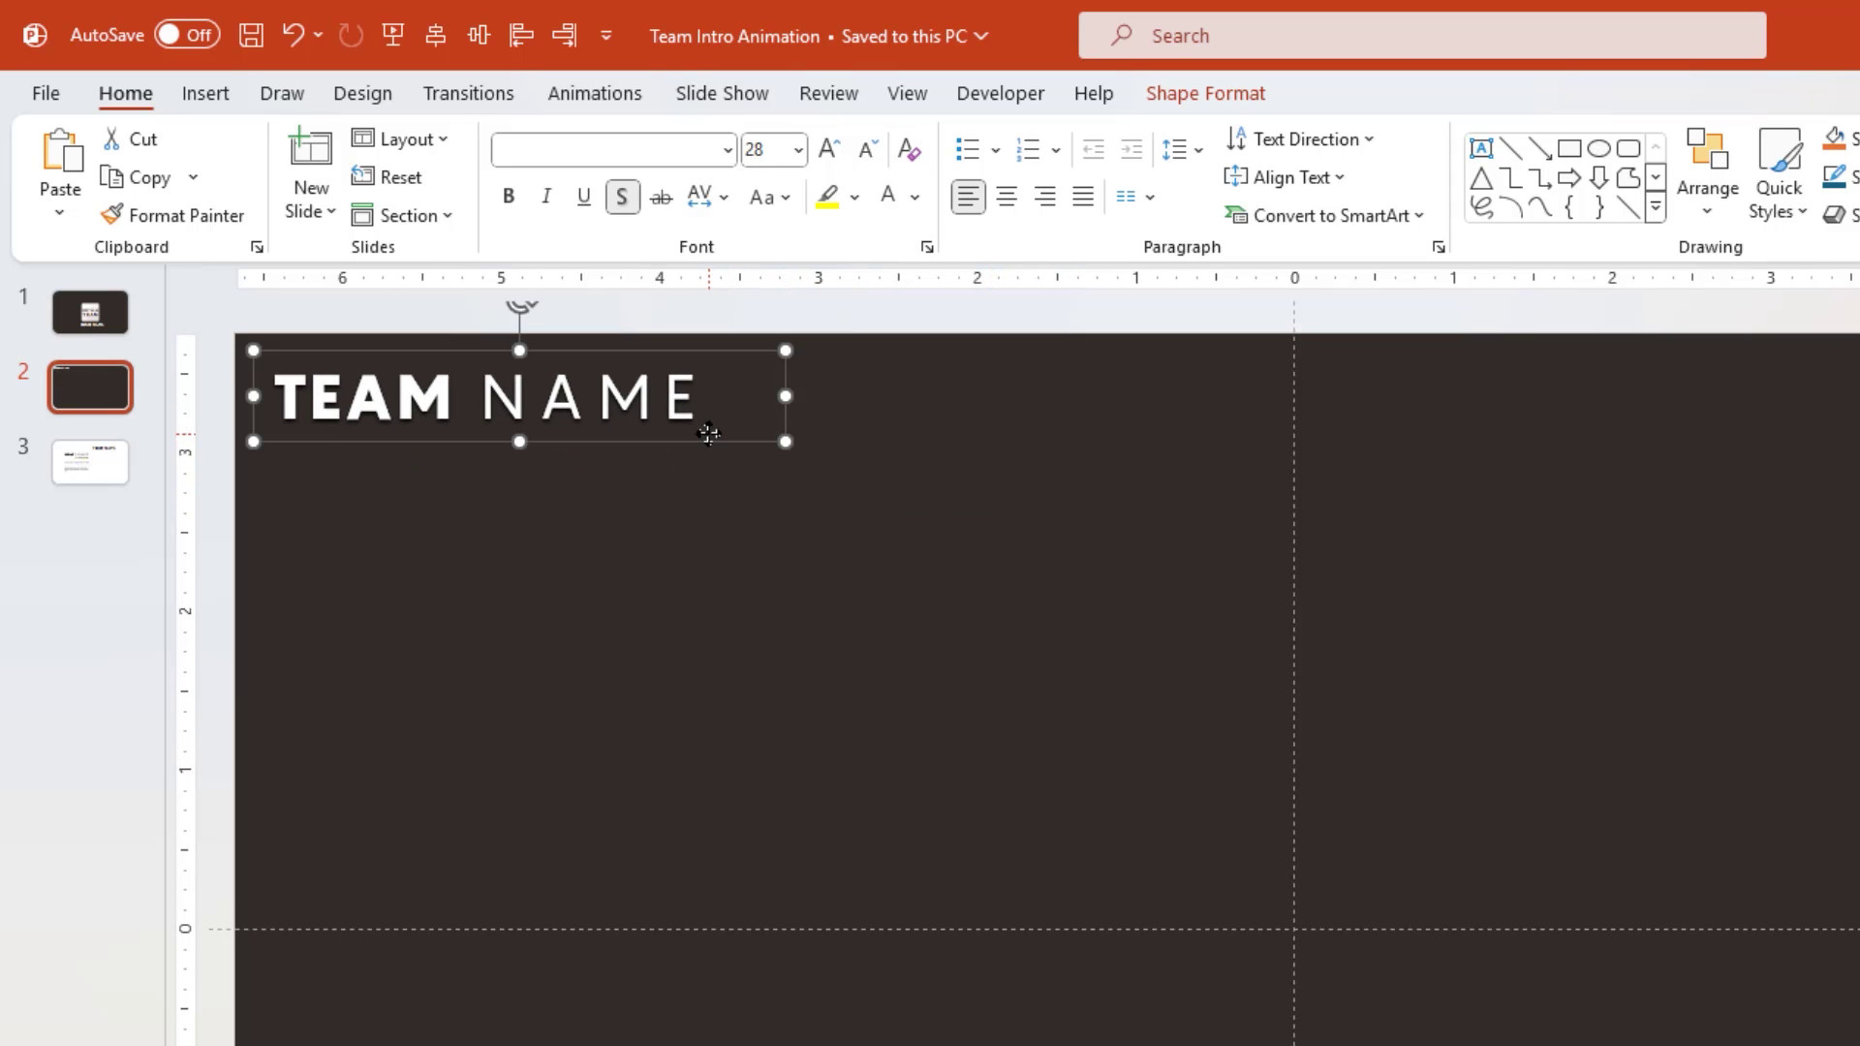
{"action": "left_click", "coordinate": [684, 579]}
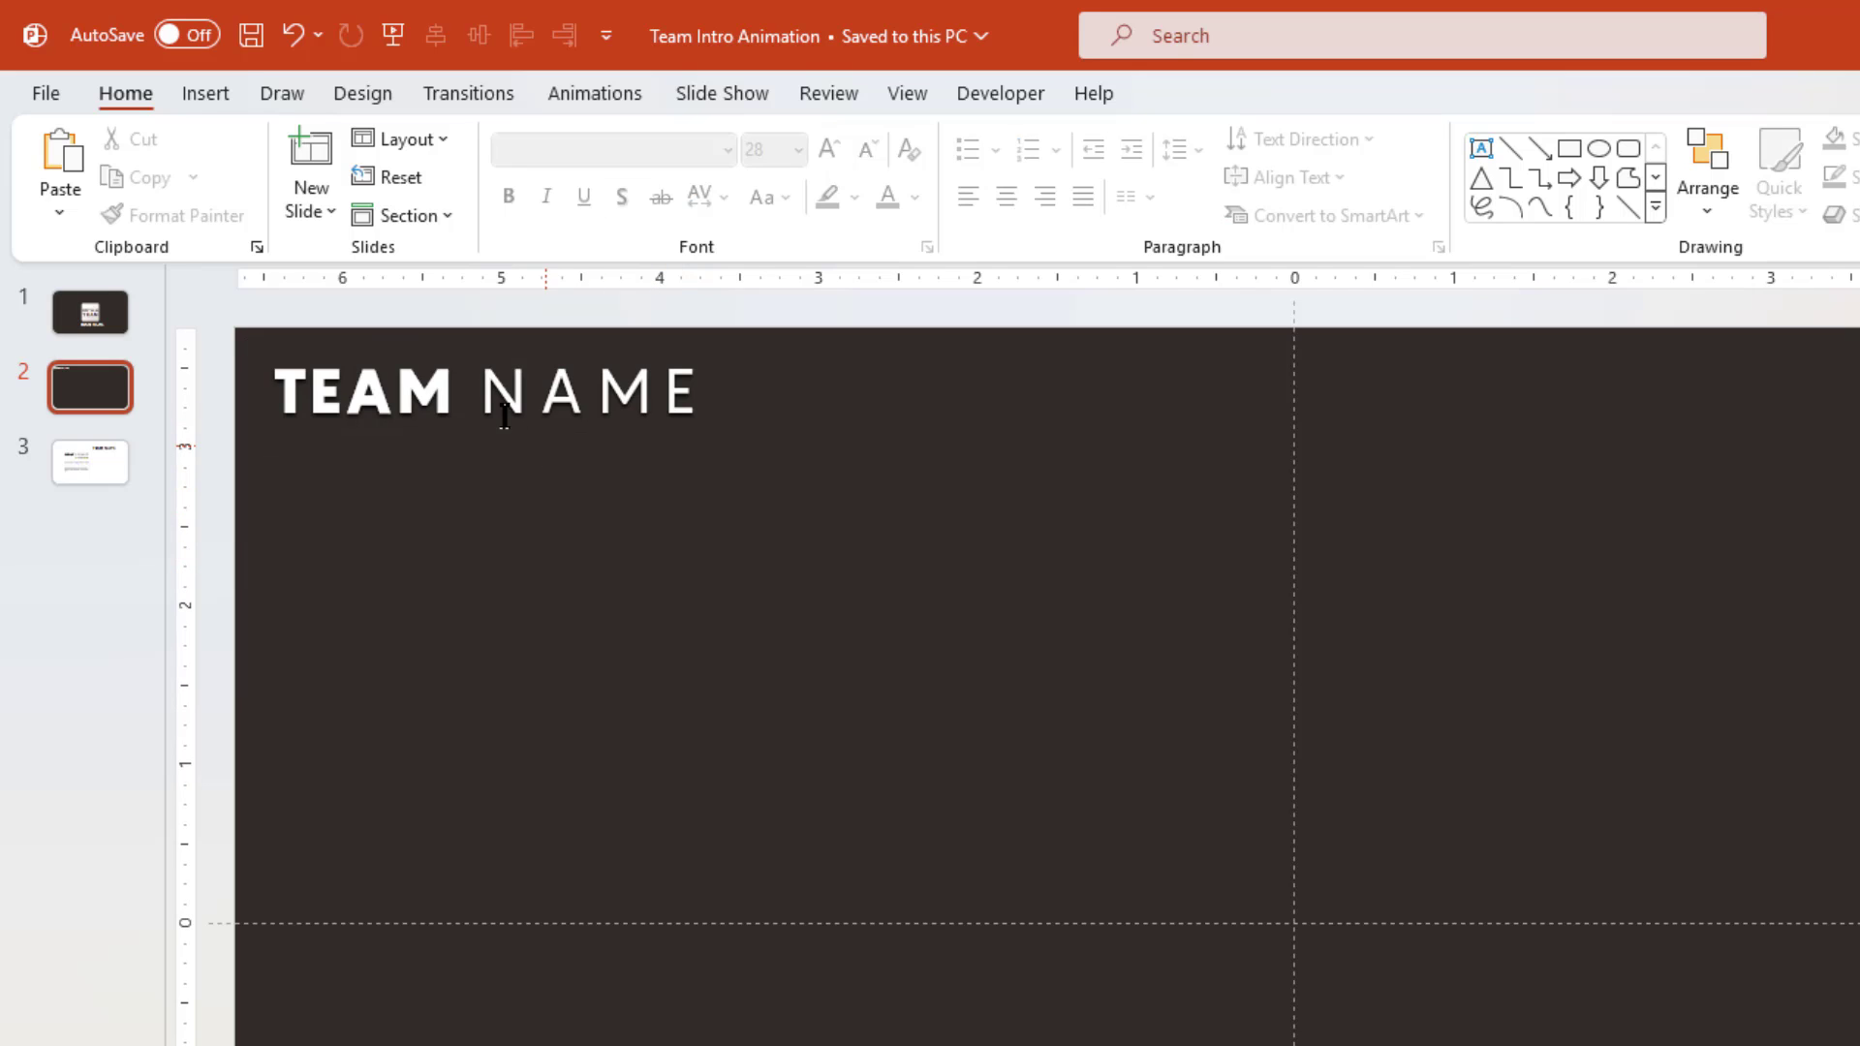
{"action": "left_click", "coordinate": [210, 94]}
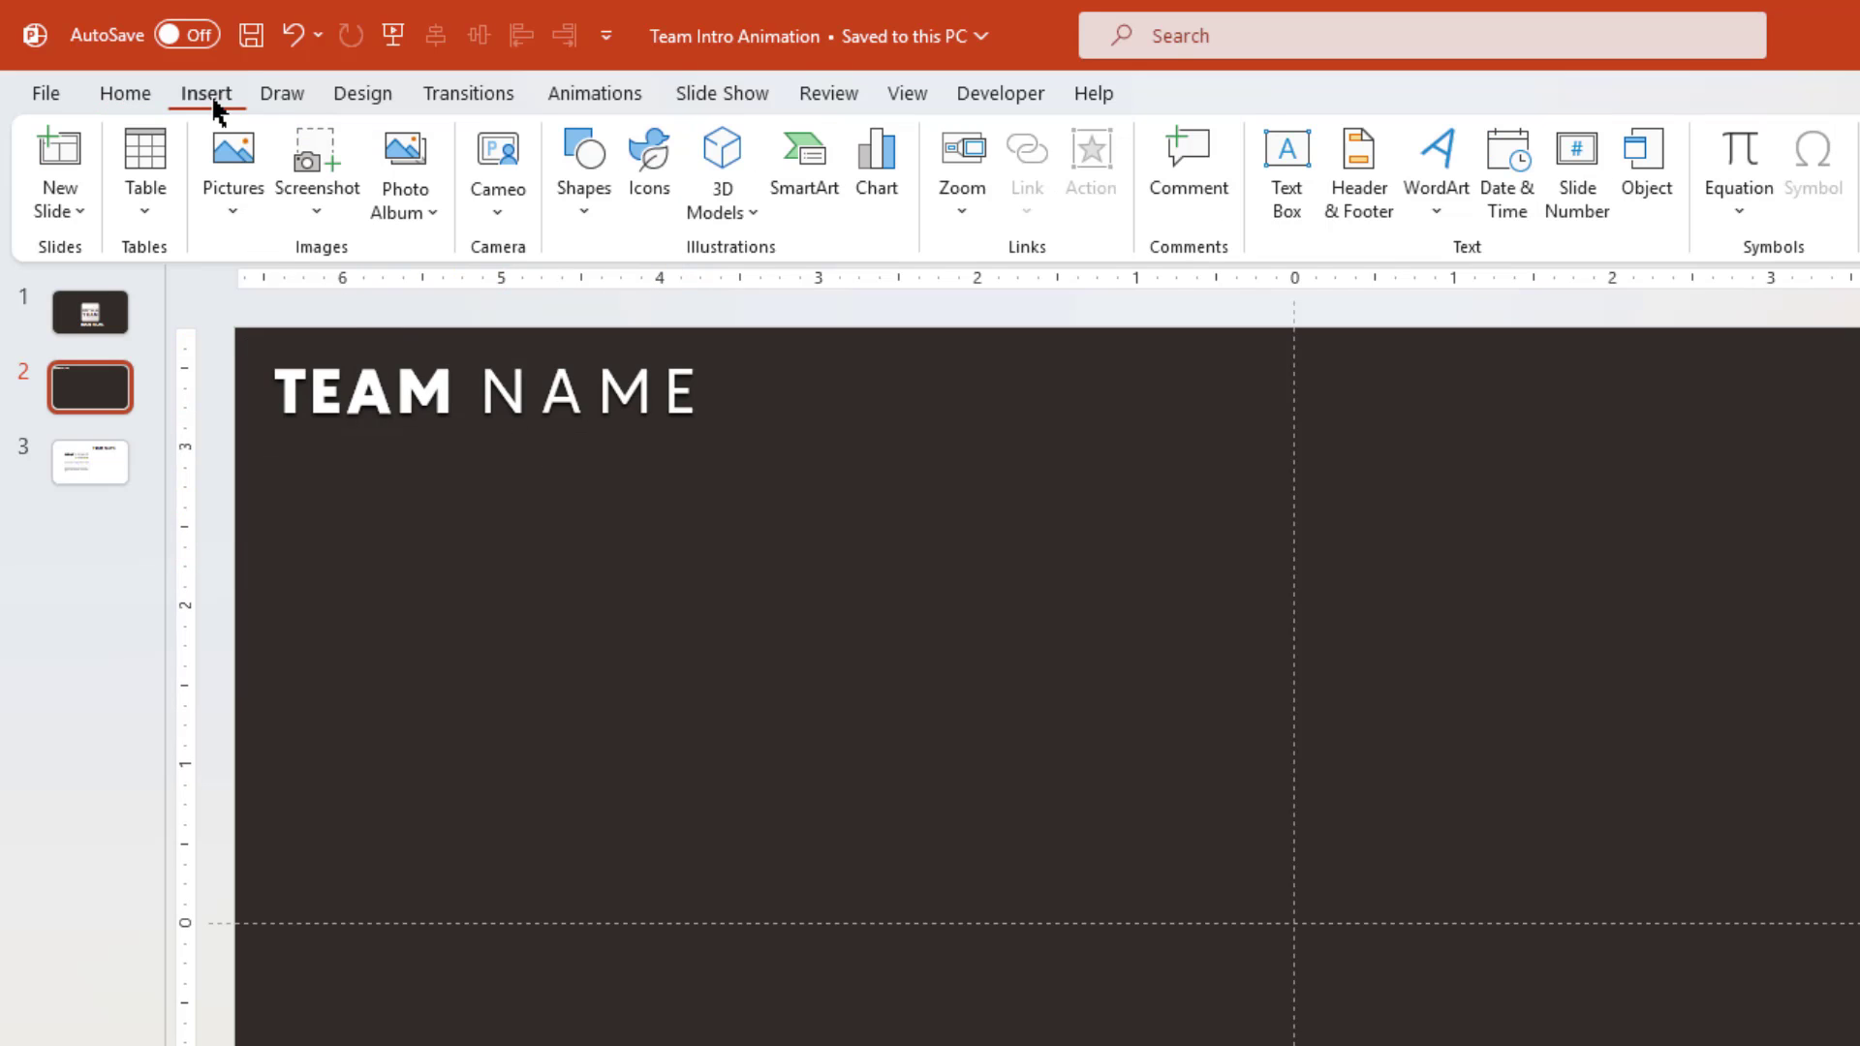
- Insert portrait images 1 to 6 from this computer onto slide 2
{"action": "left_click", "coordinate": [238, 215]}
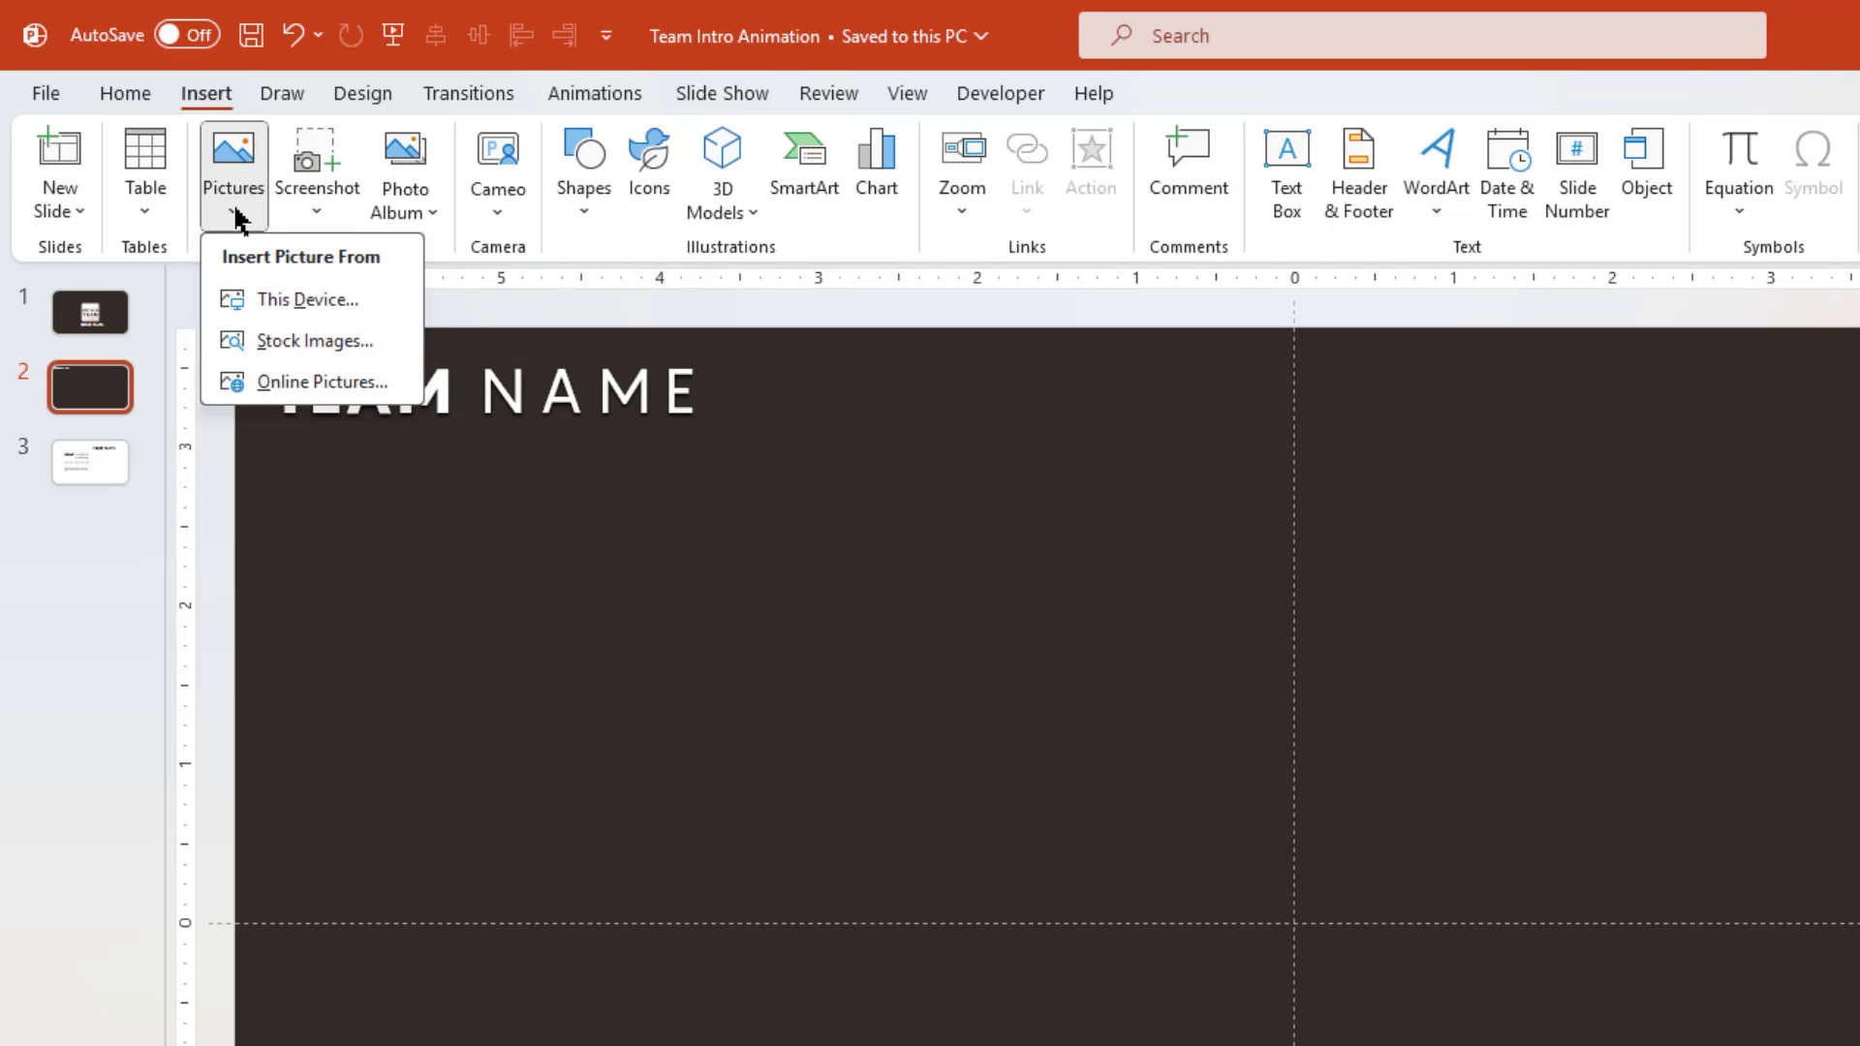
{"action": "left_click", "coordinate": [300, 292]}
{"action": "left_click_drag", "start_coordinate": [1166, 440], "coordinate": [339, 208]}
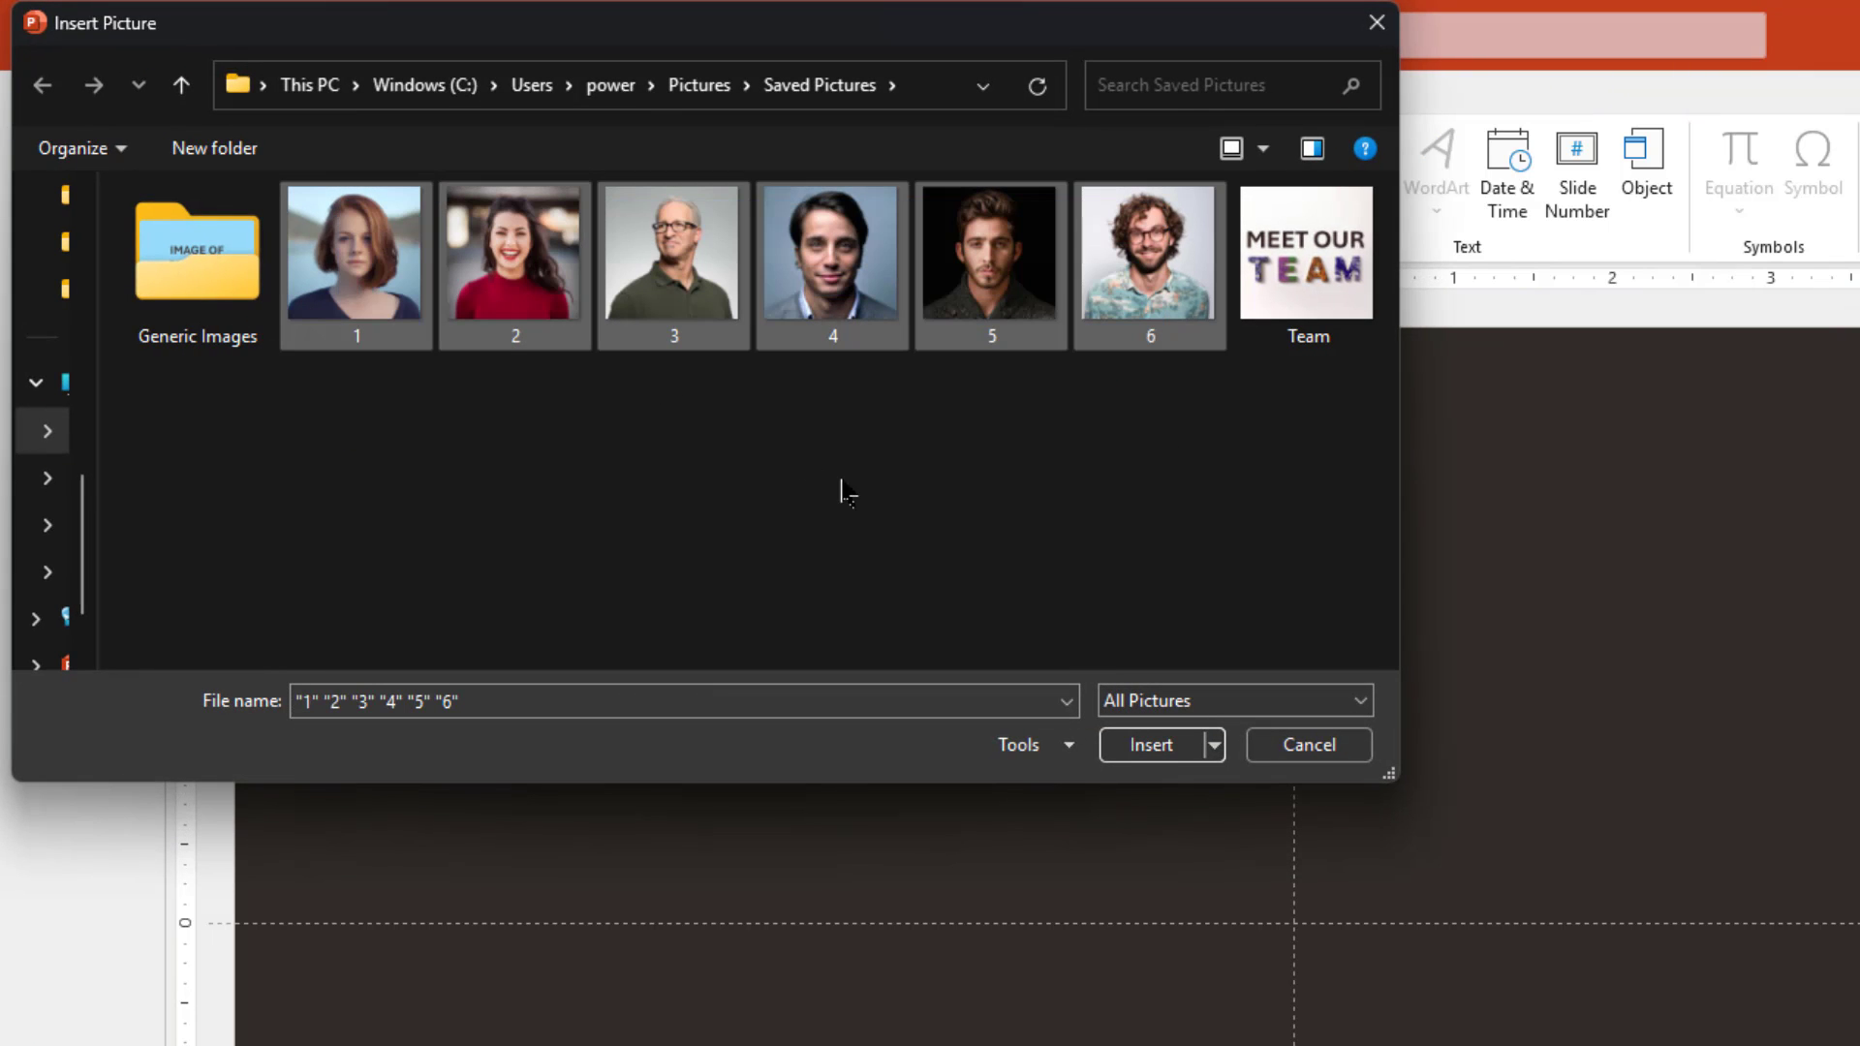
{"action": "left_click", "coordinate": [1158, 755]}
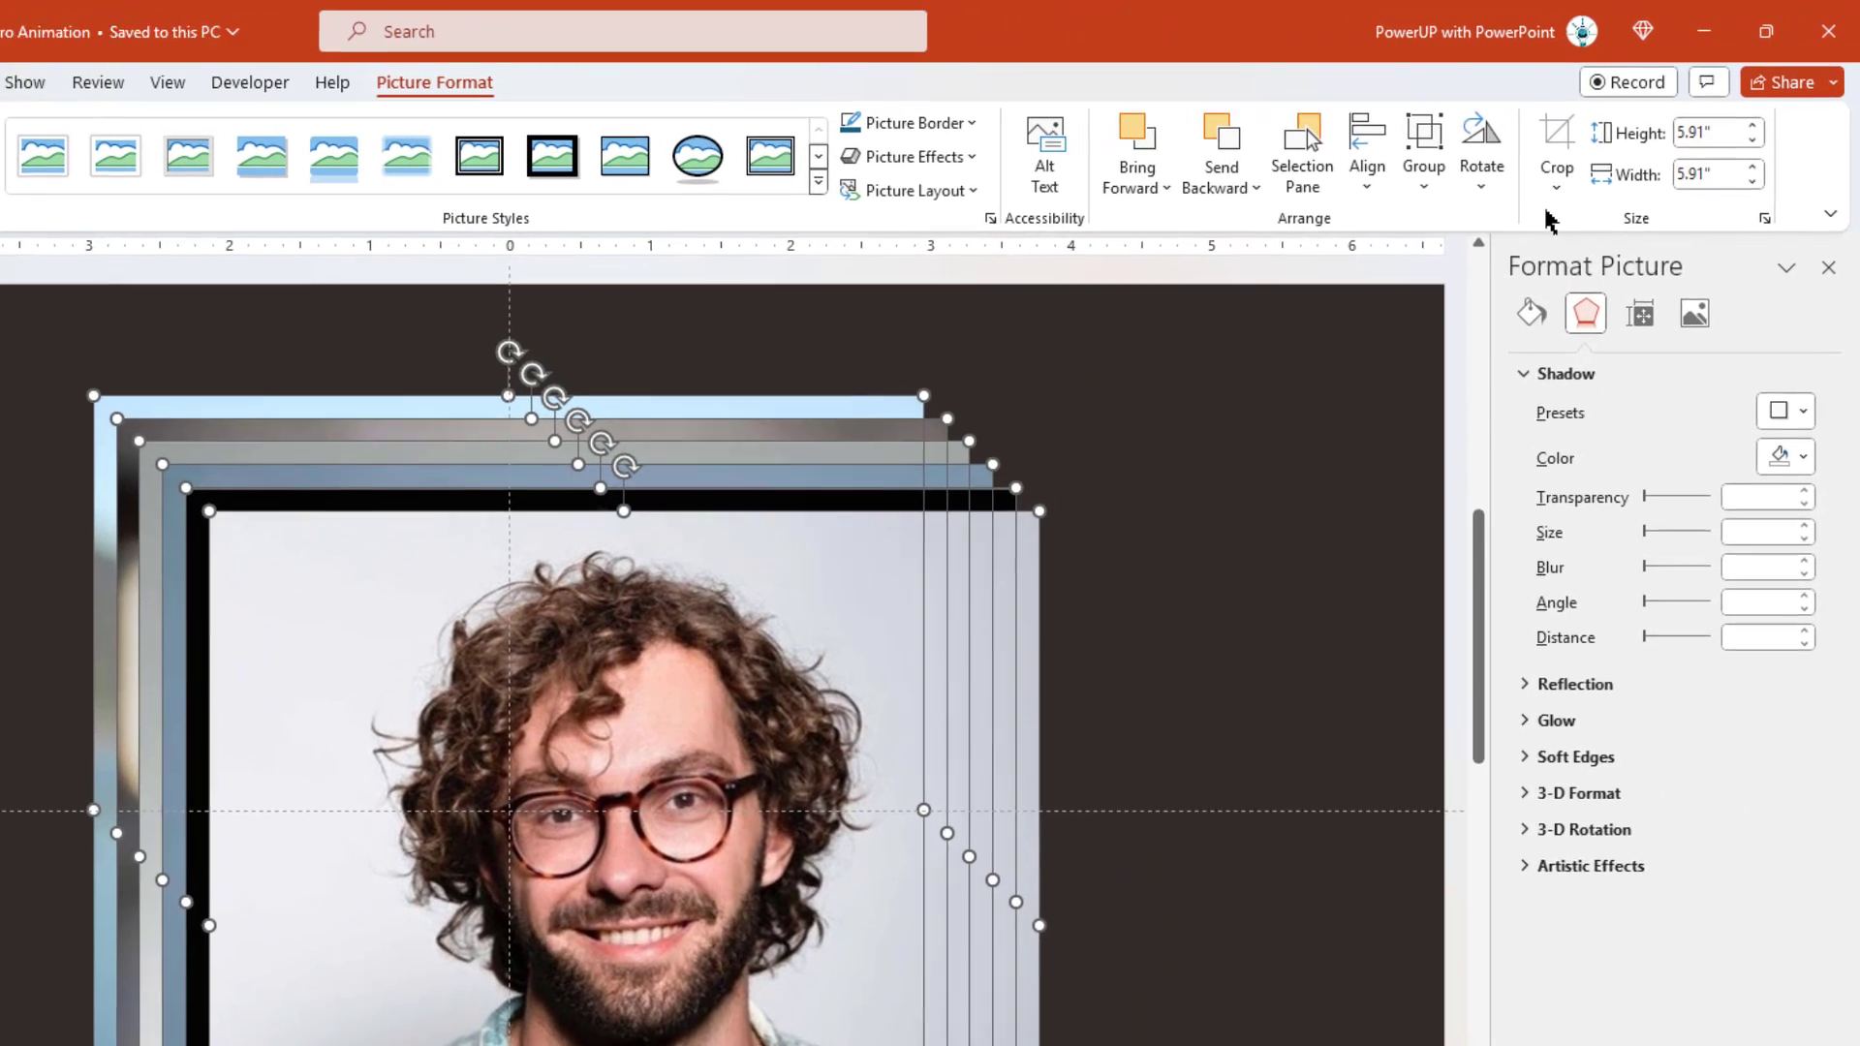
- Crop the portraits to Rounded Rectangles and shrink each one's corner rounding
{"action": "left_click", "coordinate": [1634, 138]}
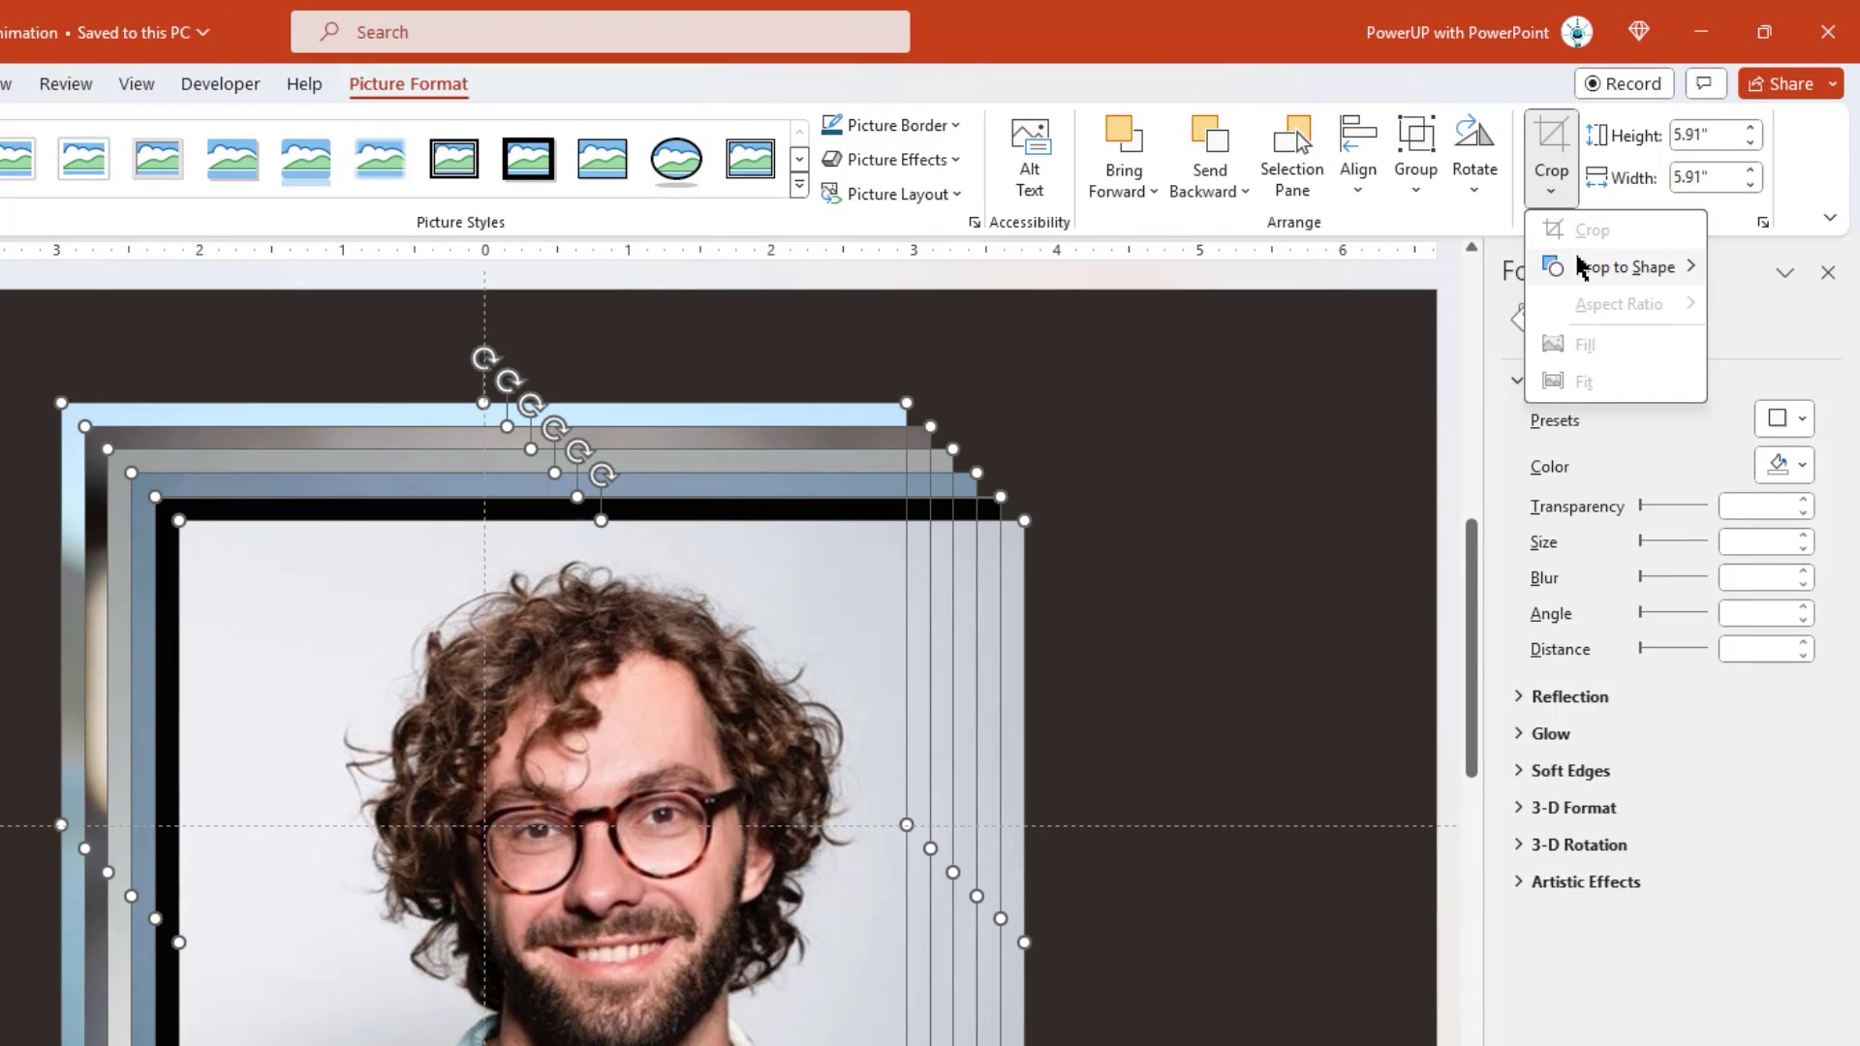
{"action": "mouse_move", "coordinate": [1581, 268]}
{"action": "left_click", "coordinate": [1224, 310]}
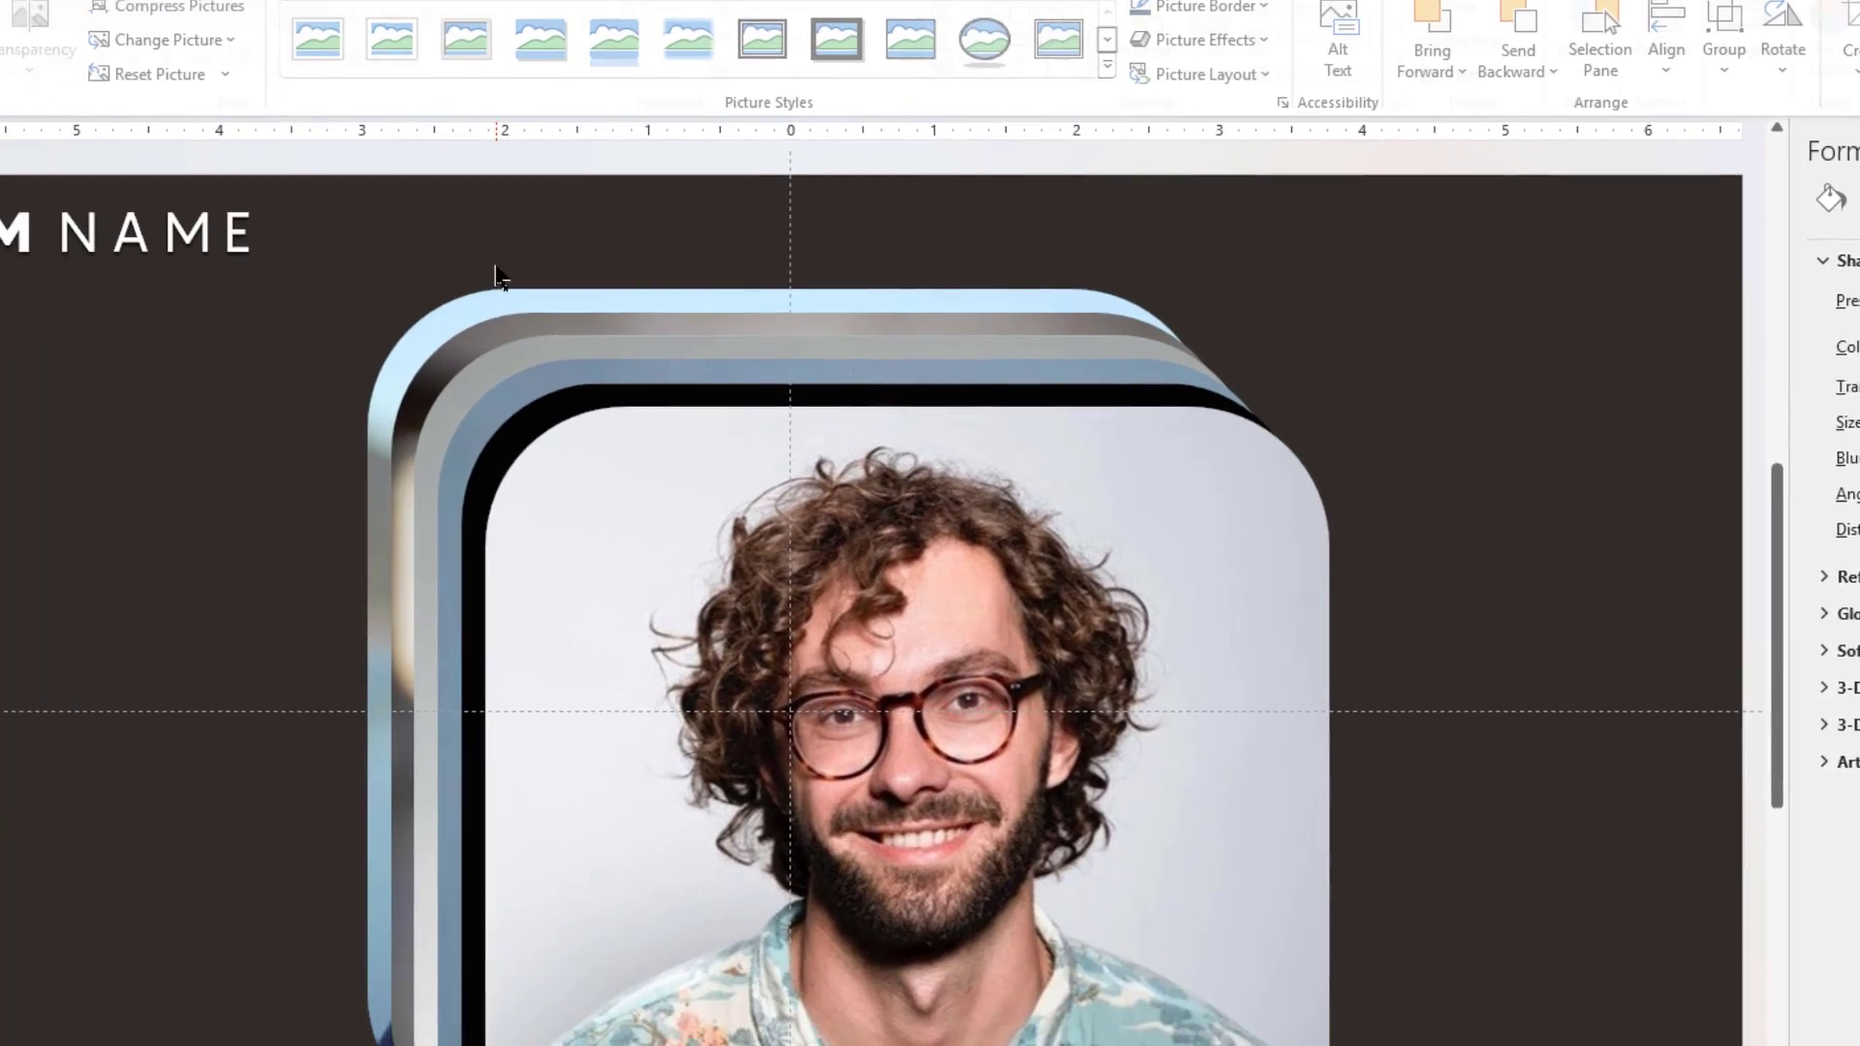
{"action": "left_click", "coordinate": [689, 216]}
{"action": "left_click", "coordinate": [715, 210]}
{"action": "left_click_drag", "start_coordinate": [715, 211], "coordinate": [624, 221]}
{"action": "left_click", "coordinate": [703, 249]}
{"action": "left_click_drag", "start_coordinate": [741, 230], "coordinate": [746, 339]}
{"action": "left_click", "coordinate": [722, 274]}
{"action": "left_click", "coordinate": [763, 318]}
{"action": "left_click", "coordinate": [823, 330]}
{"action": "scroll", "coordinate": [765, 329], "scroll_direction": "down", "scroll_amount": 1}
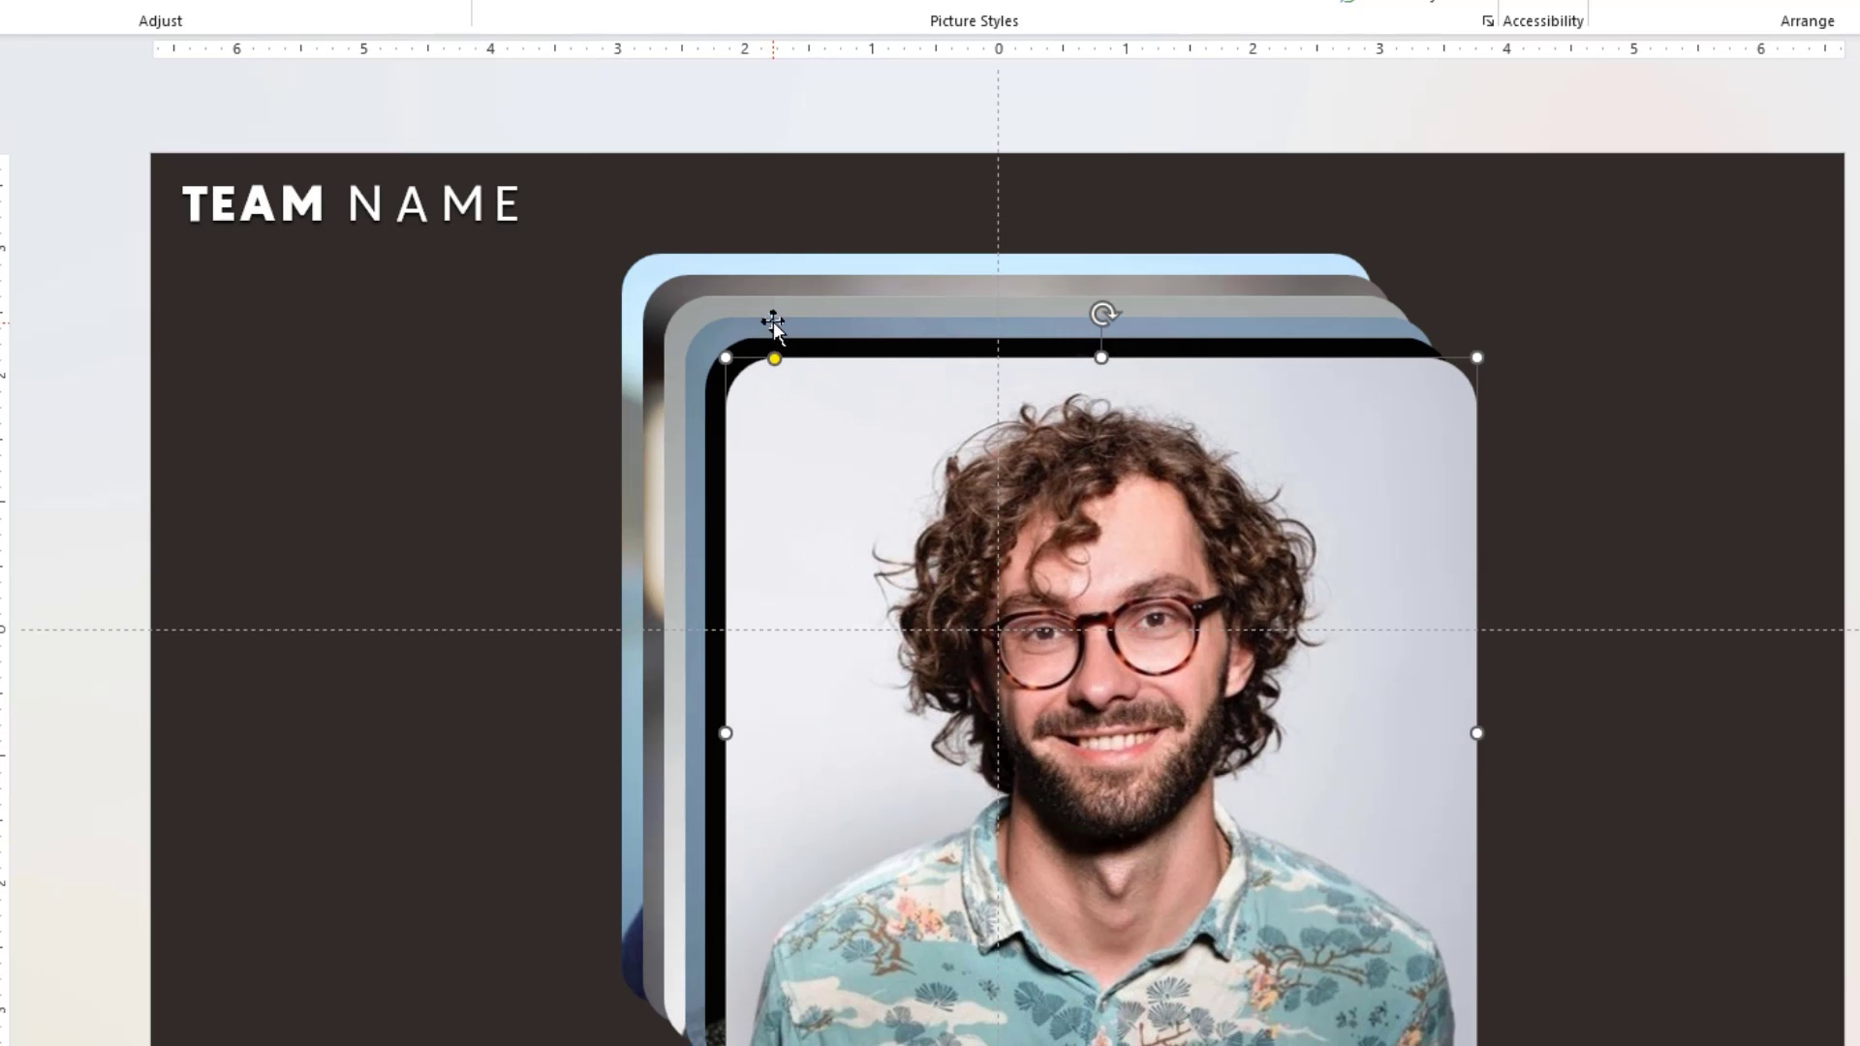
- Set all six portraits to 3.5" width and move the stack just right of centre
{"action": "left_click", "coordinate": [717, 131]}
{"action": "left_click_drag", "start_coordinate": [559, 79], "coordinate": [1539, 983]}
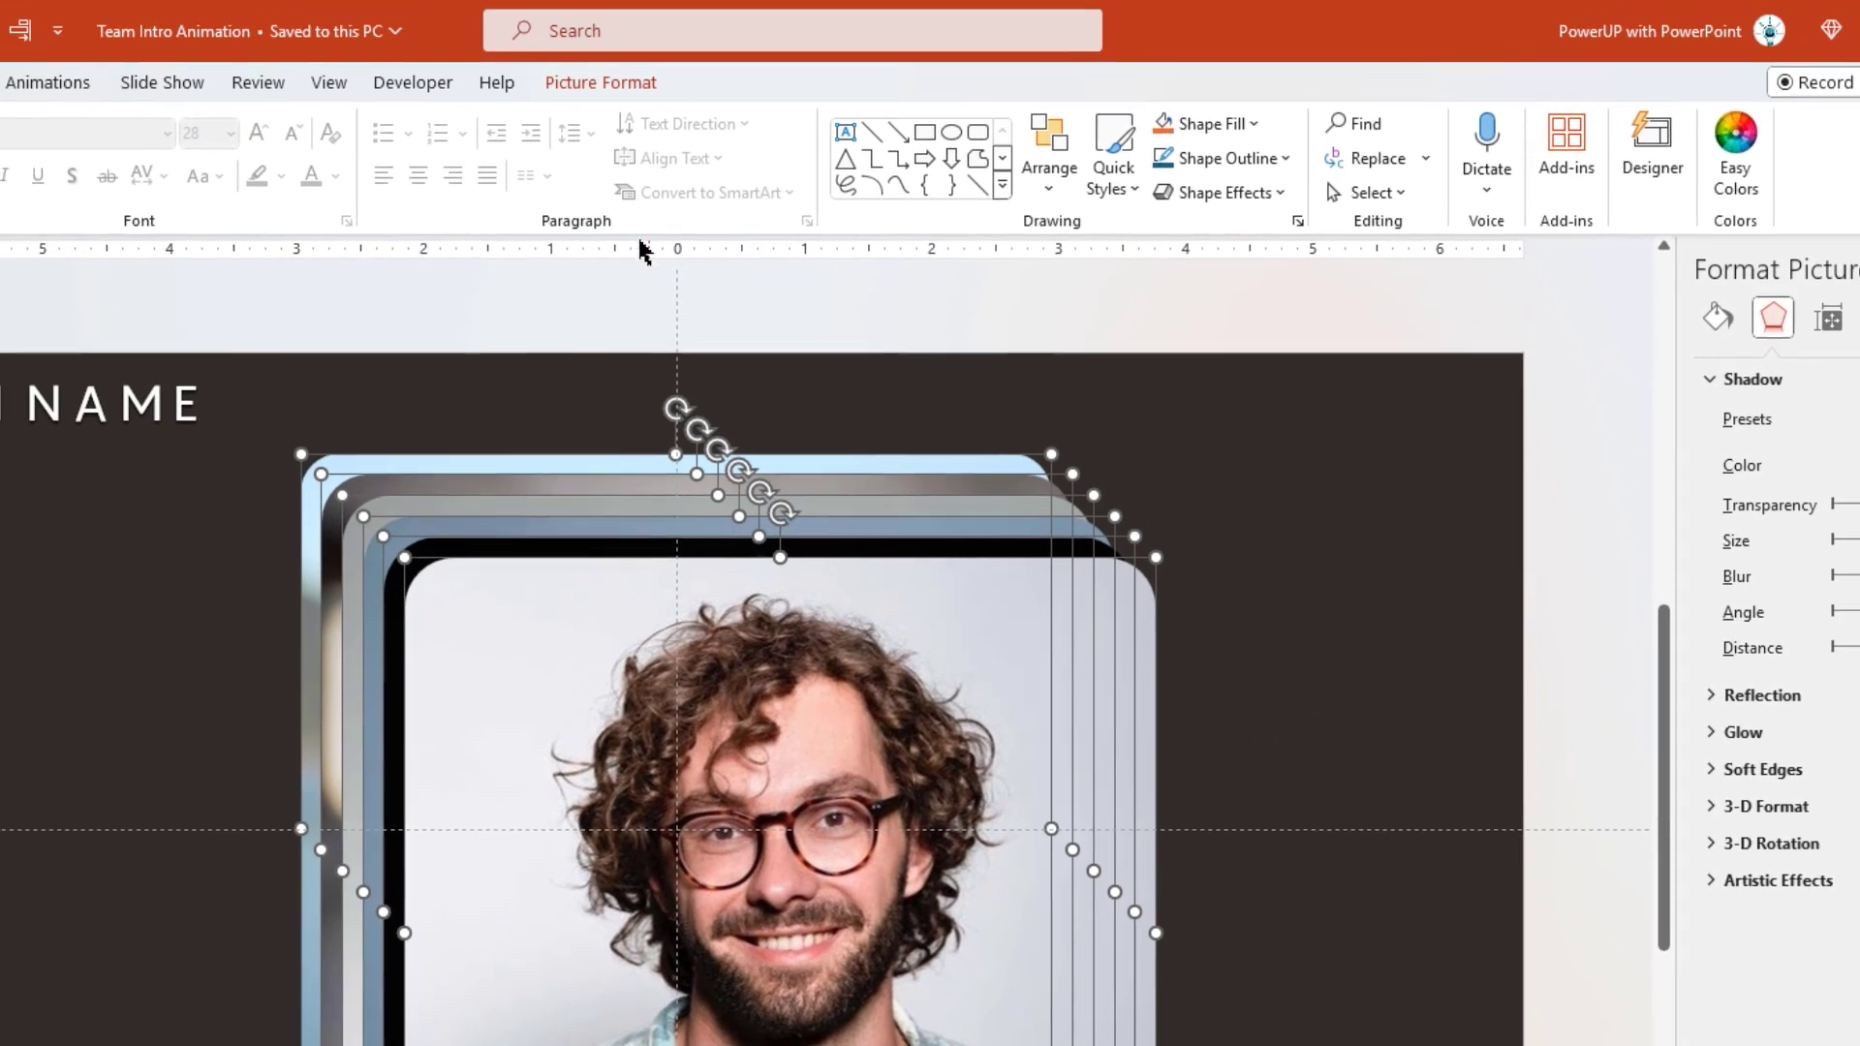
{"action": "left_click", "coordinate": [581, 85]}
{"action": "left_click", "coordinate": [1852, 178]}
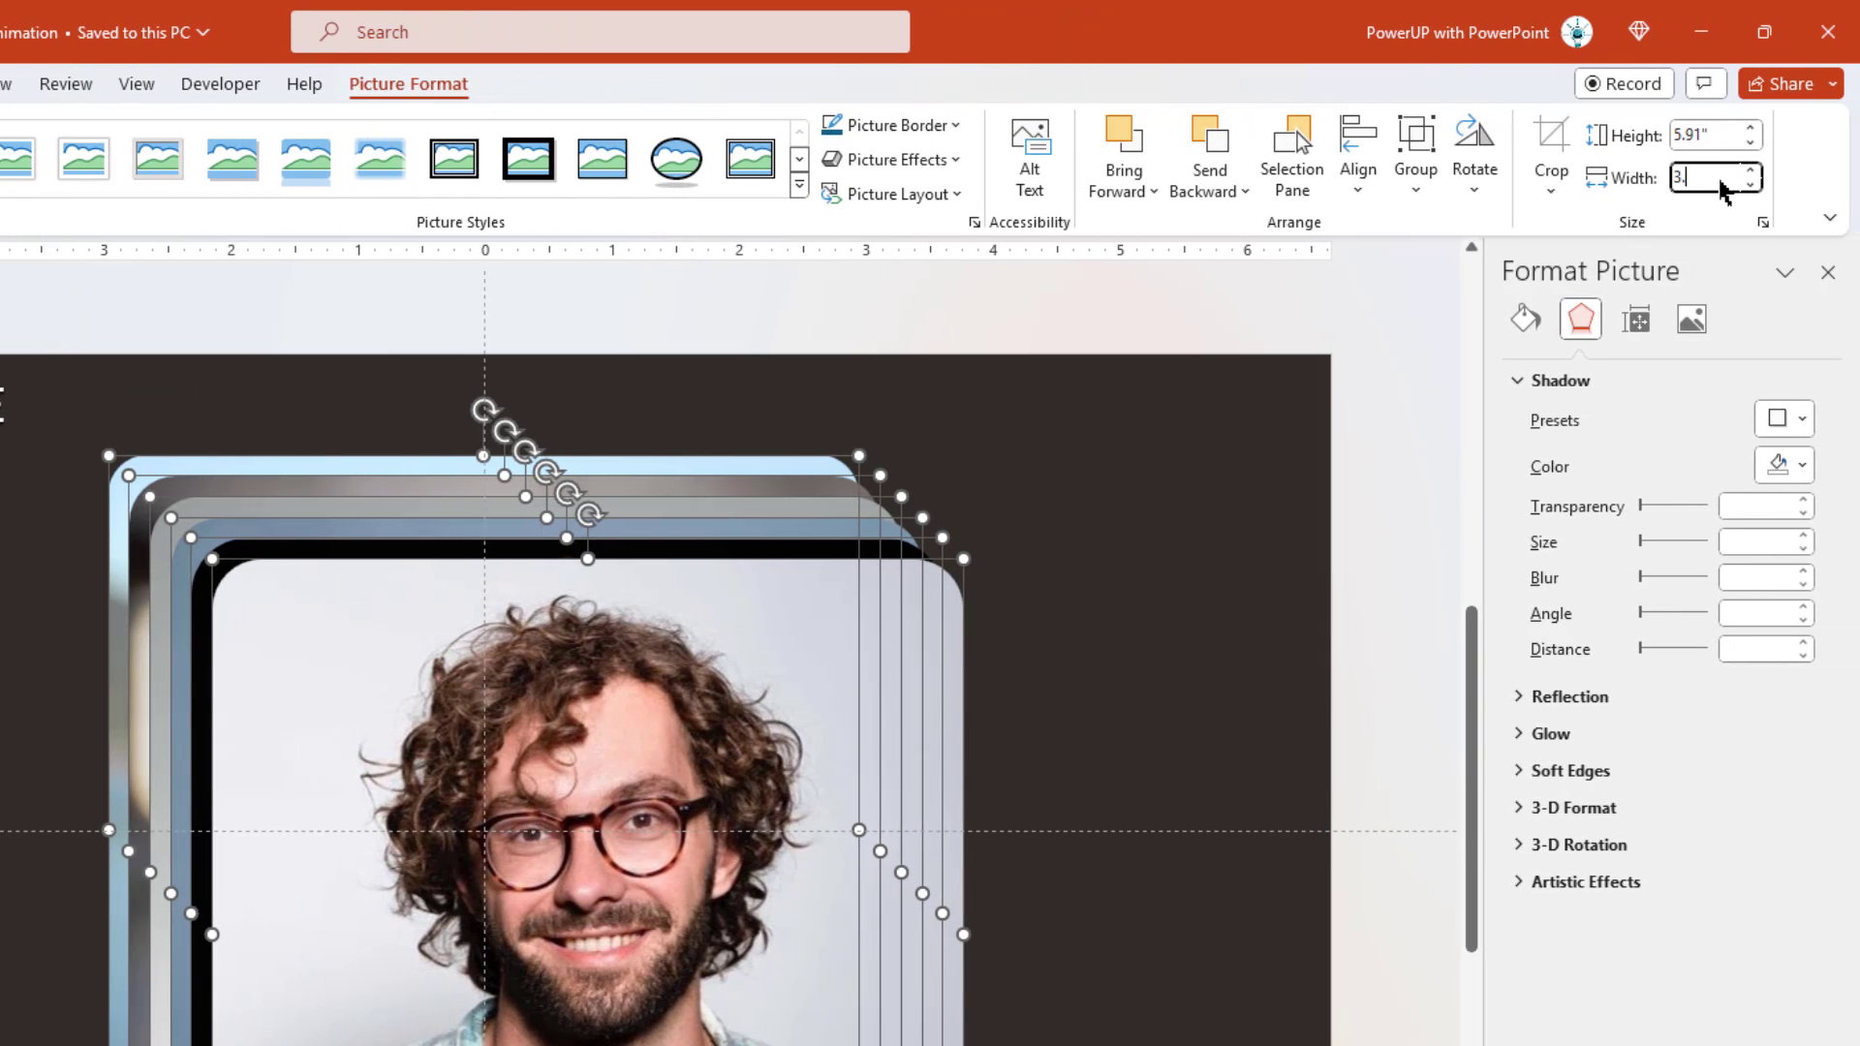
{"action": "type", "text": "3.5\""}
{"action": "key", "text": "Return"}
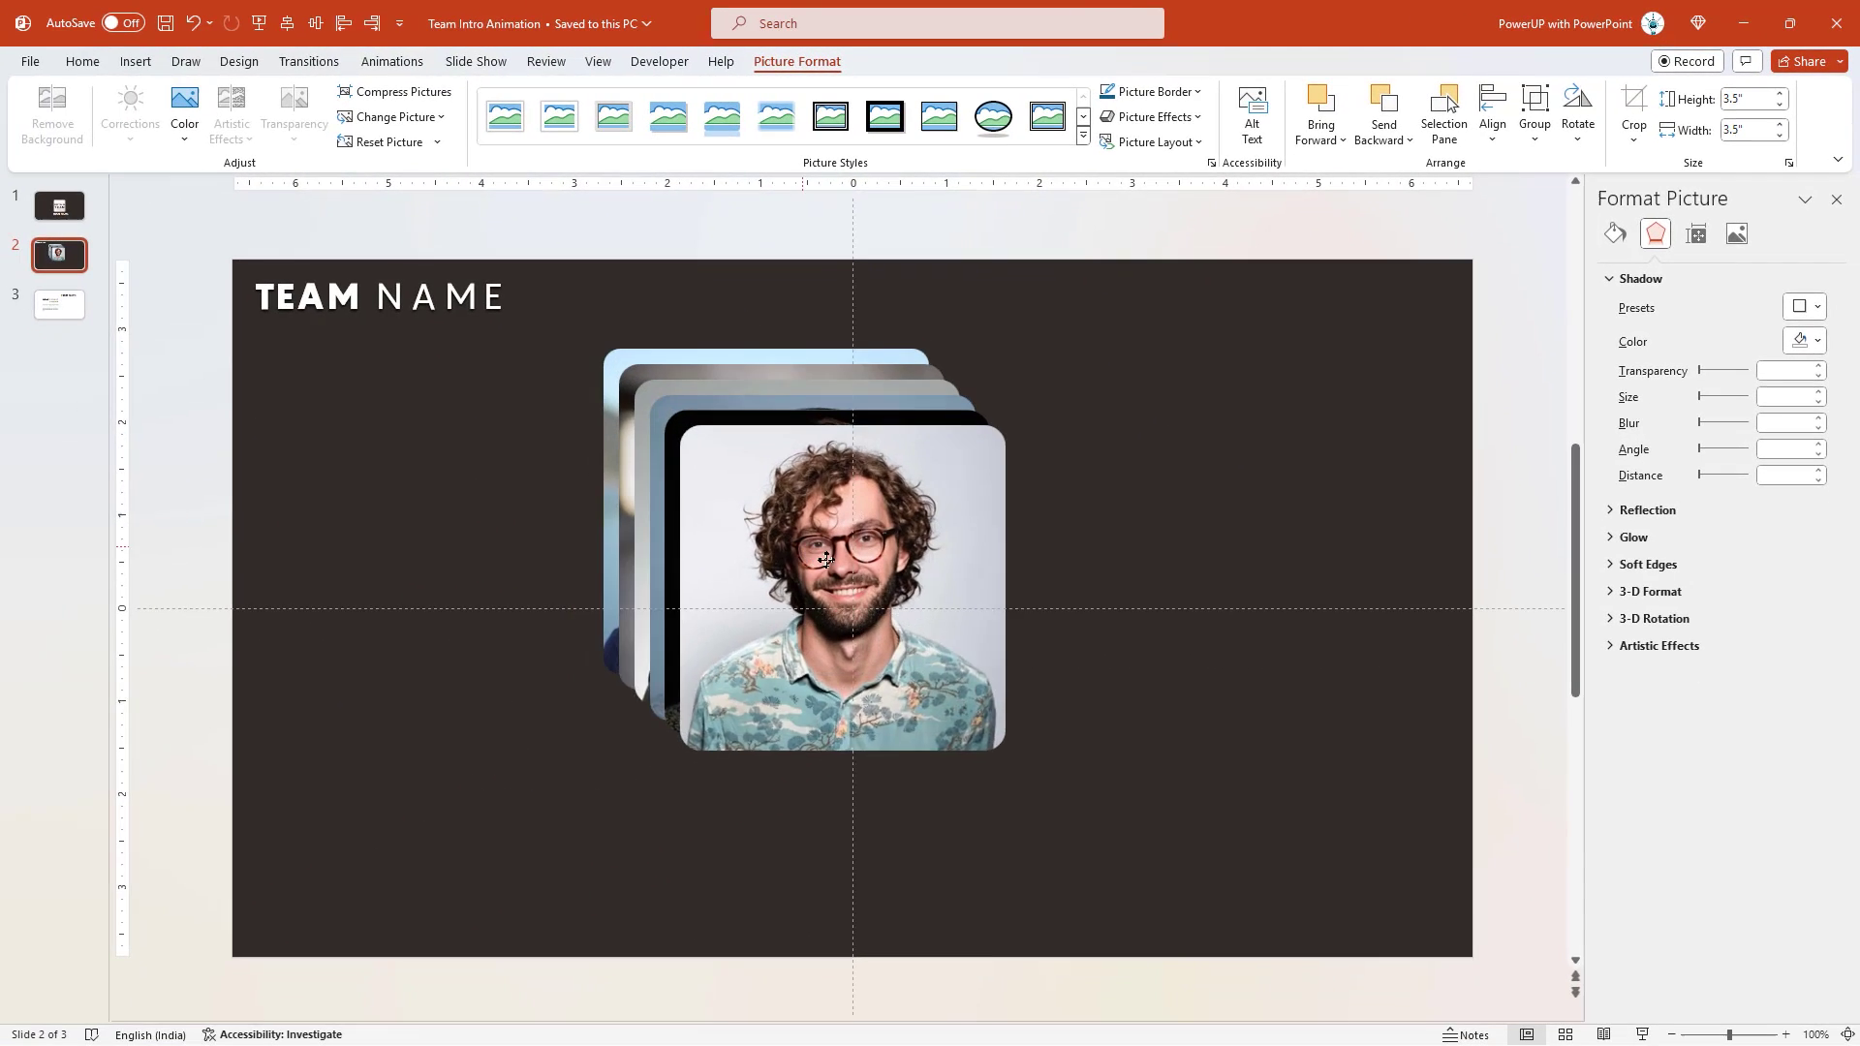
{"action": "left_click_drag", "start_coordinate": [816, 548], "coordinate": [1059, 612]}
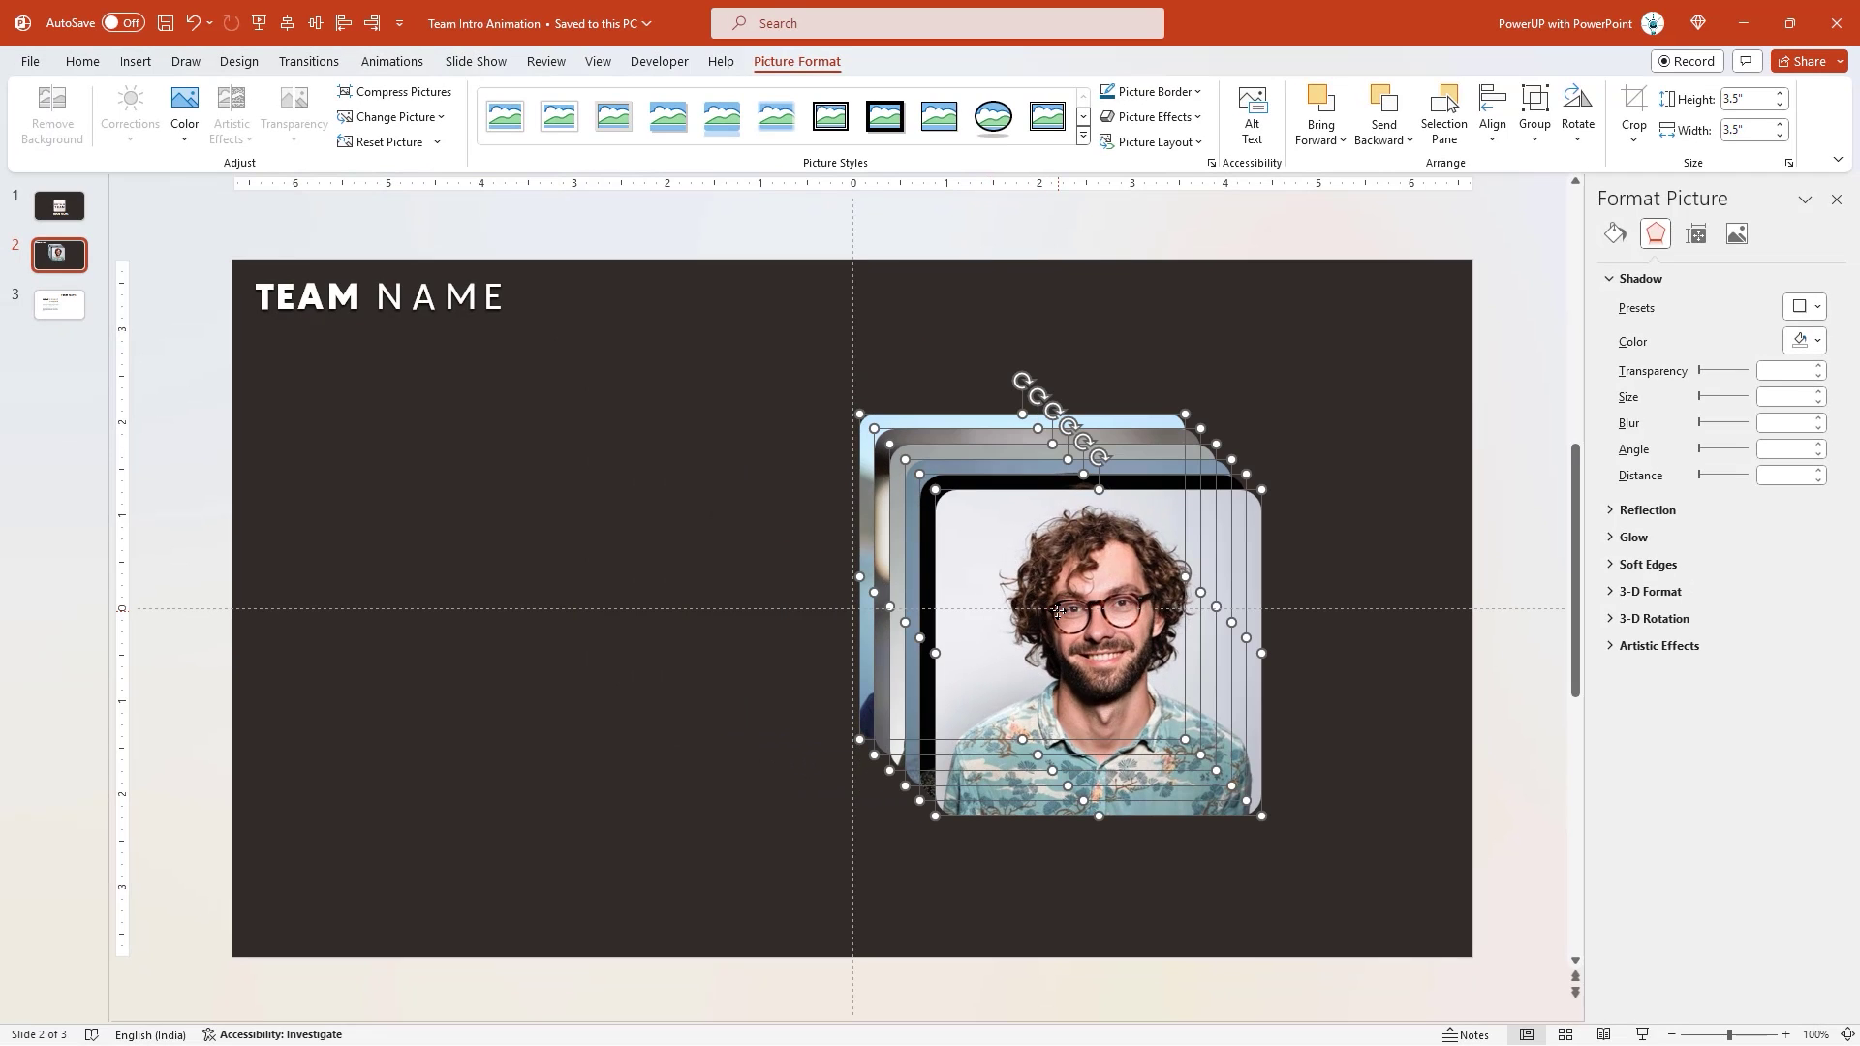
{"action": "left_click", "coordinate": [735, 496]}
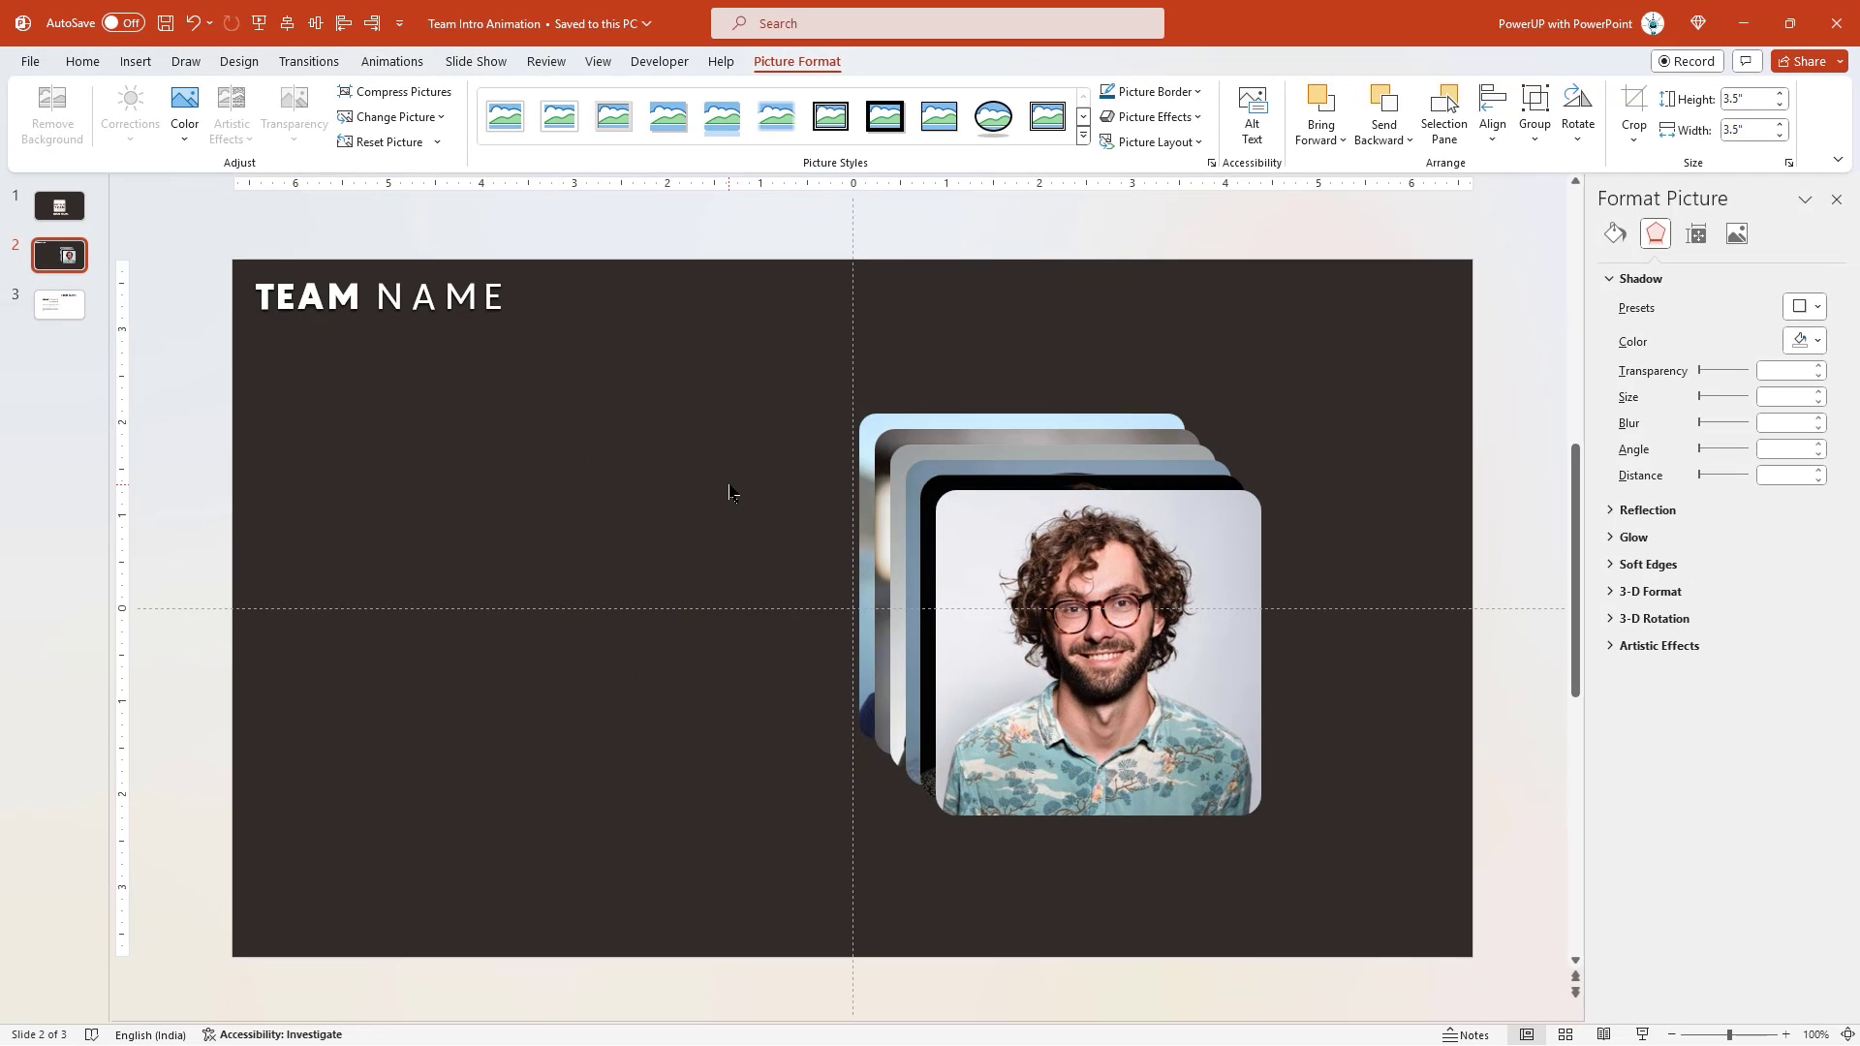
- Pull out the curly-haired portrait and align guides to its top and left edges
{"action": "left_click", "coordinate": [1127, 613]}
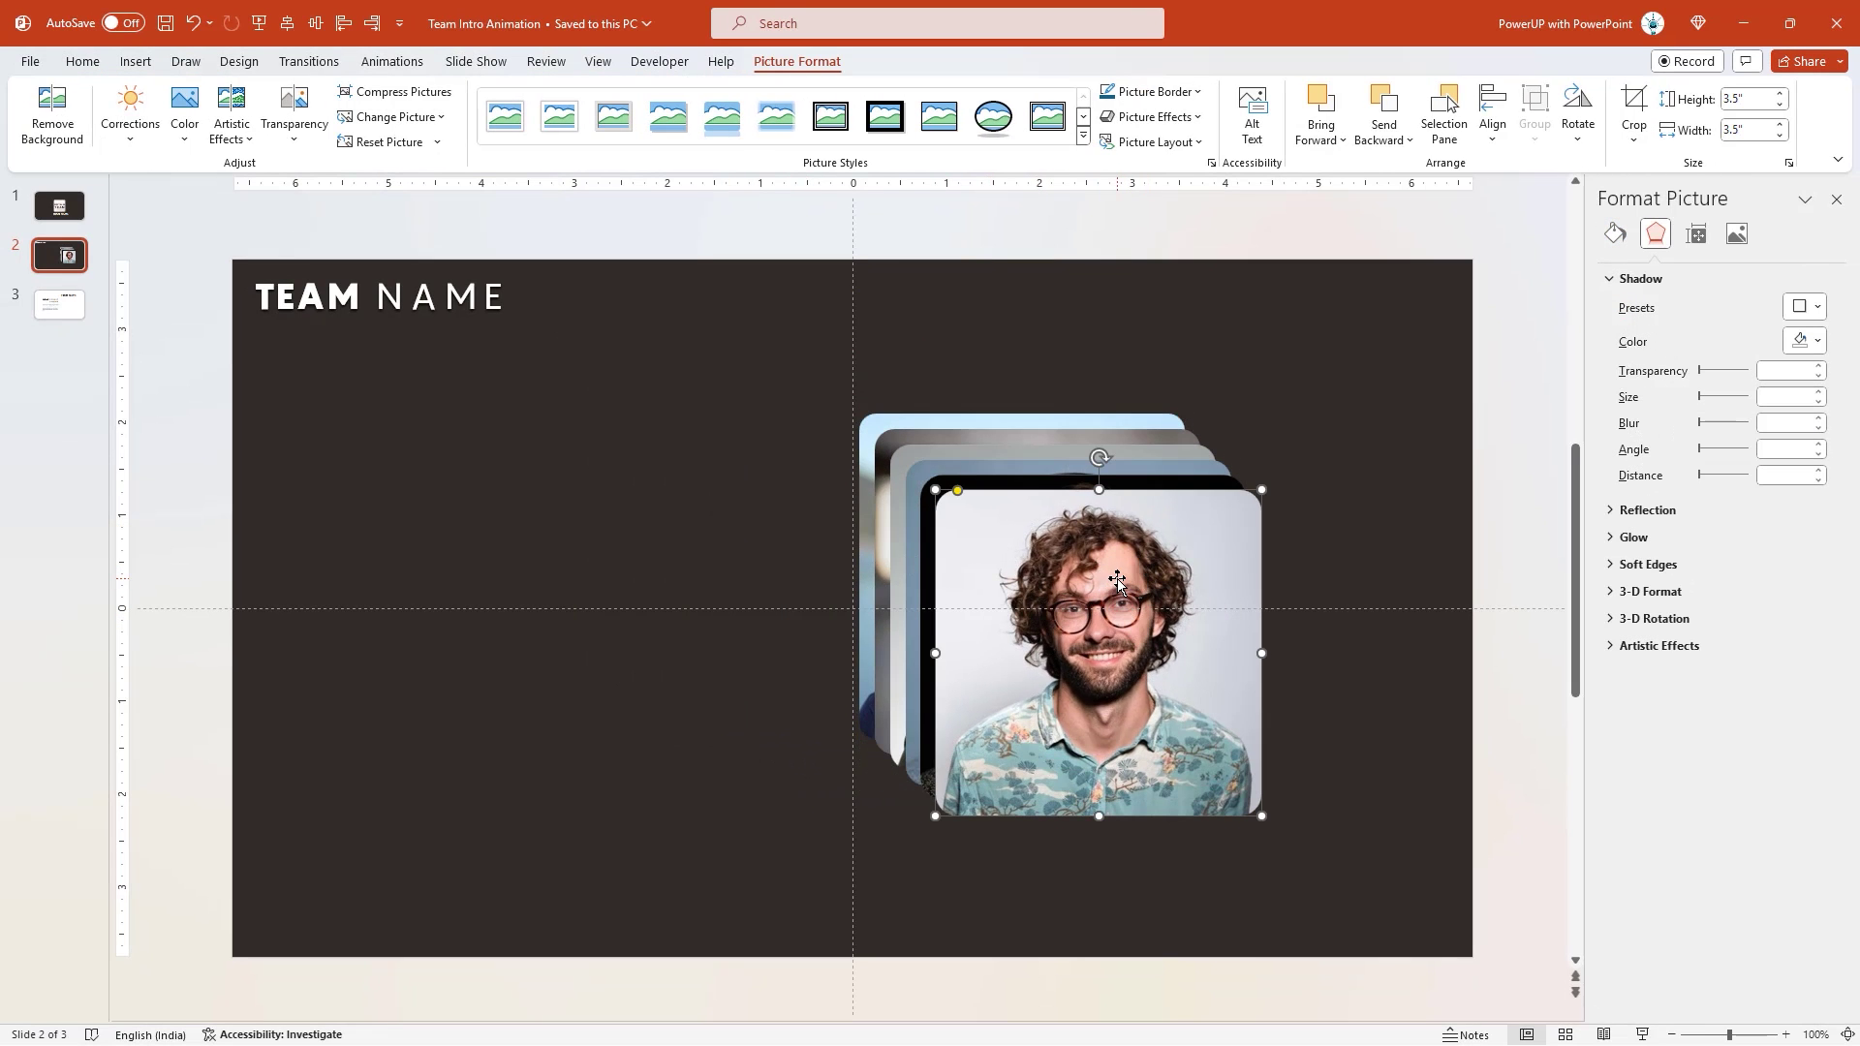
{"action": "left_click_drag", "start_coordinate": [1124, 586], "coordinate": [596, 496]}
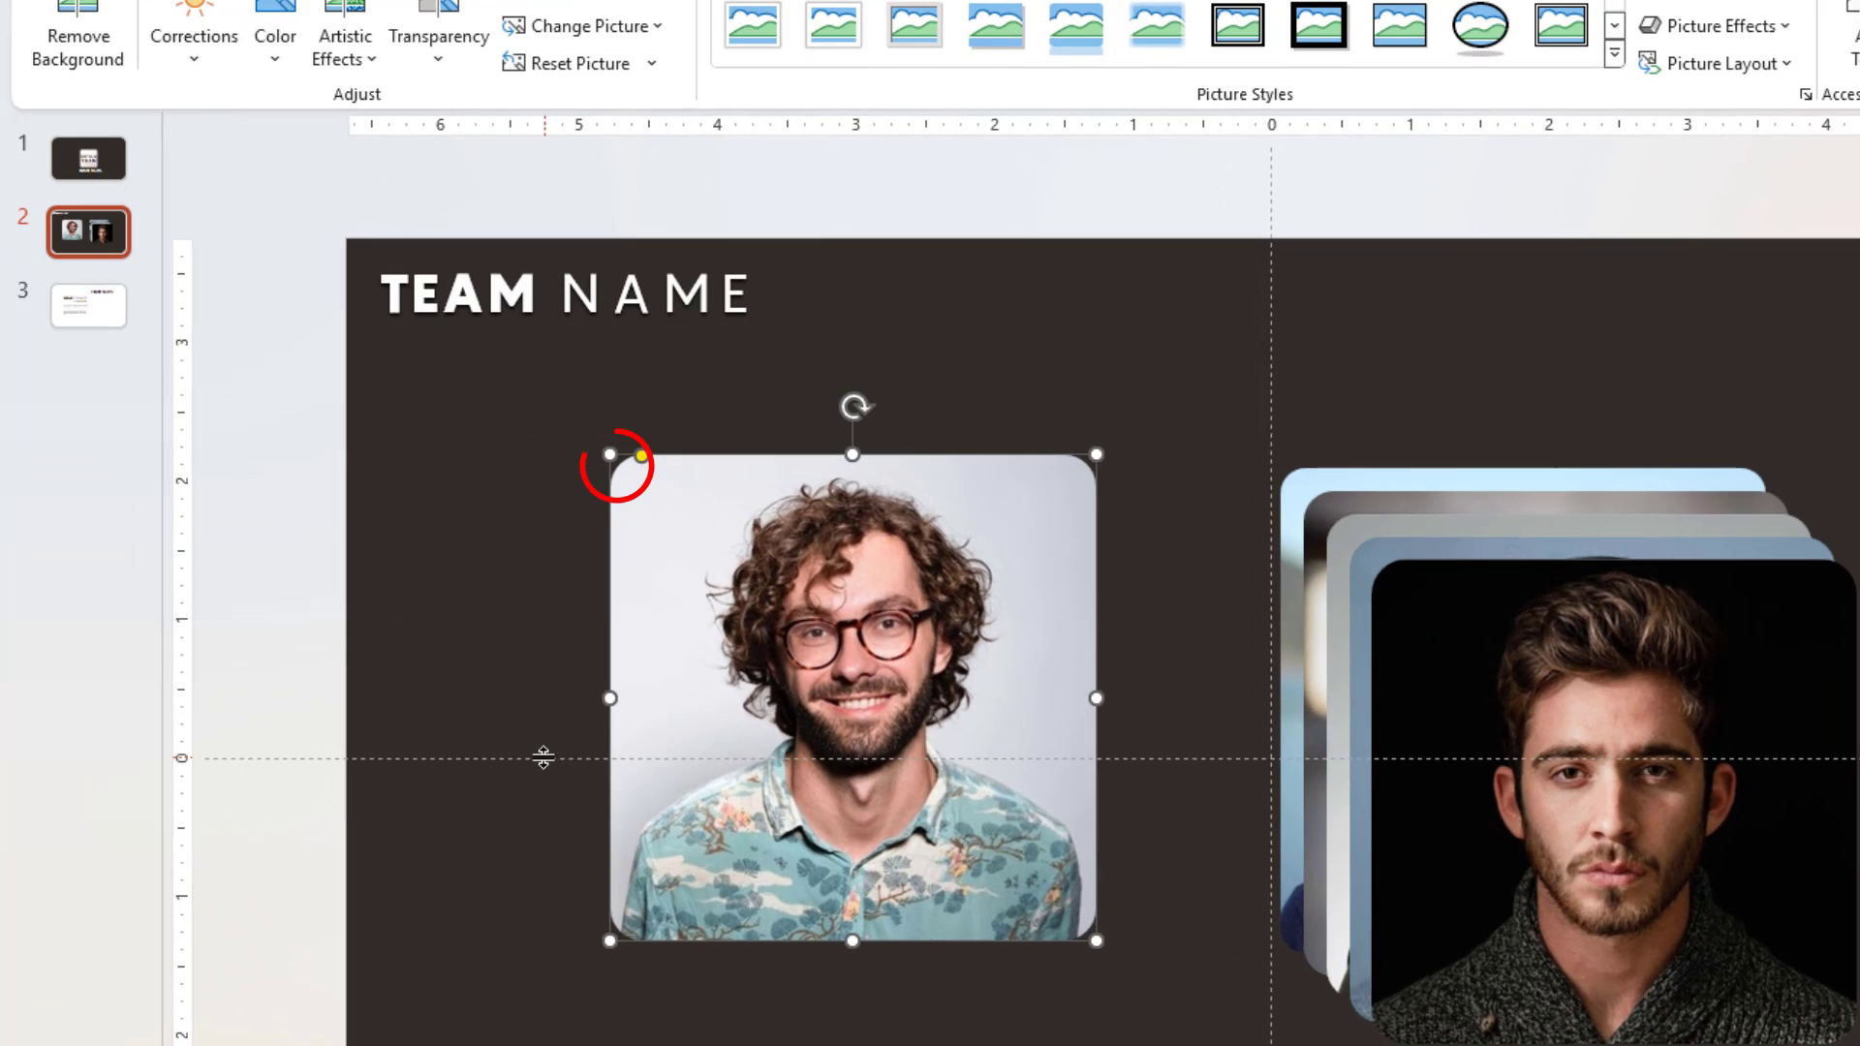
{"action": "left_click_drag", "start_coordinate": [544, 756], "coordinate": [532, 451]}
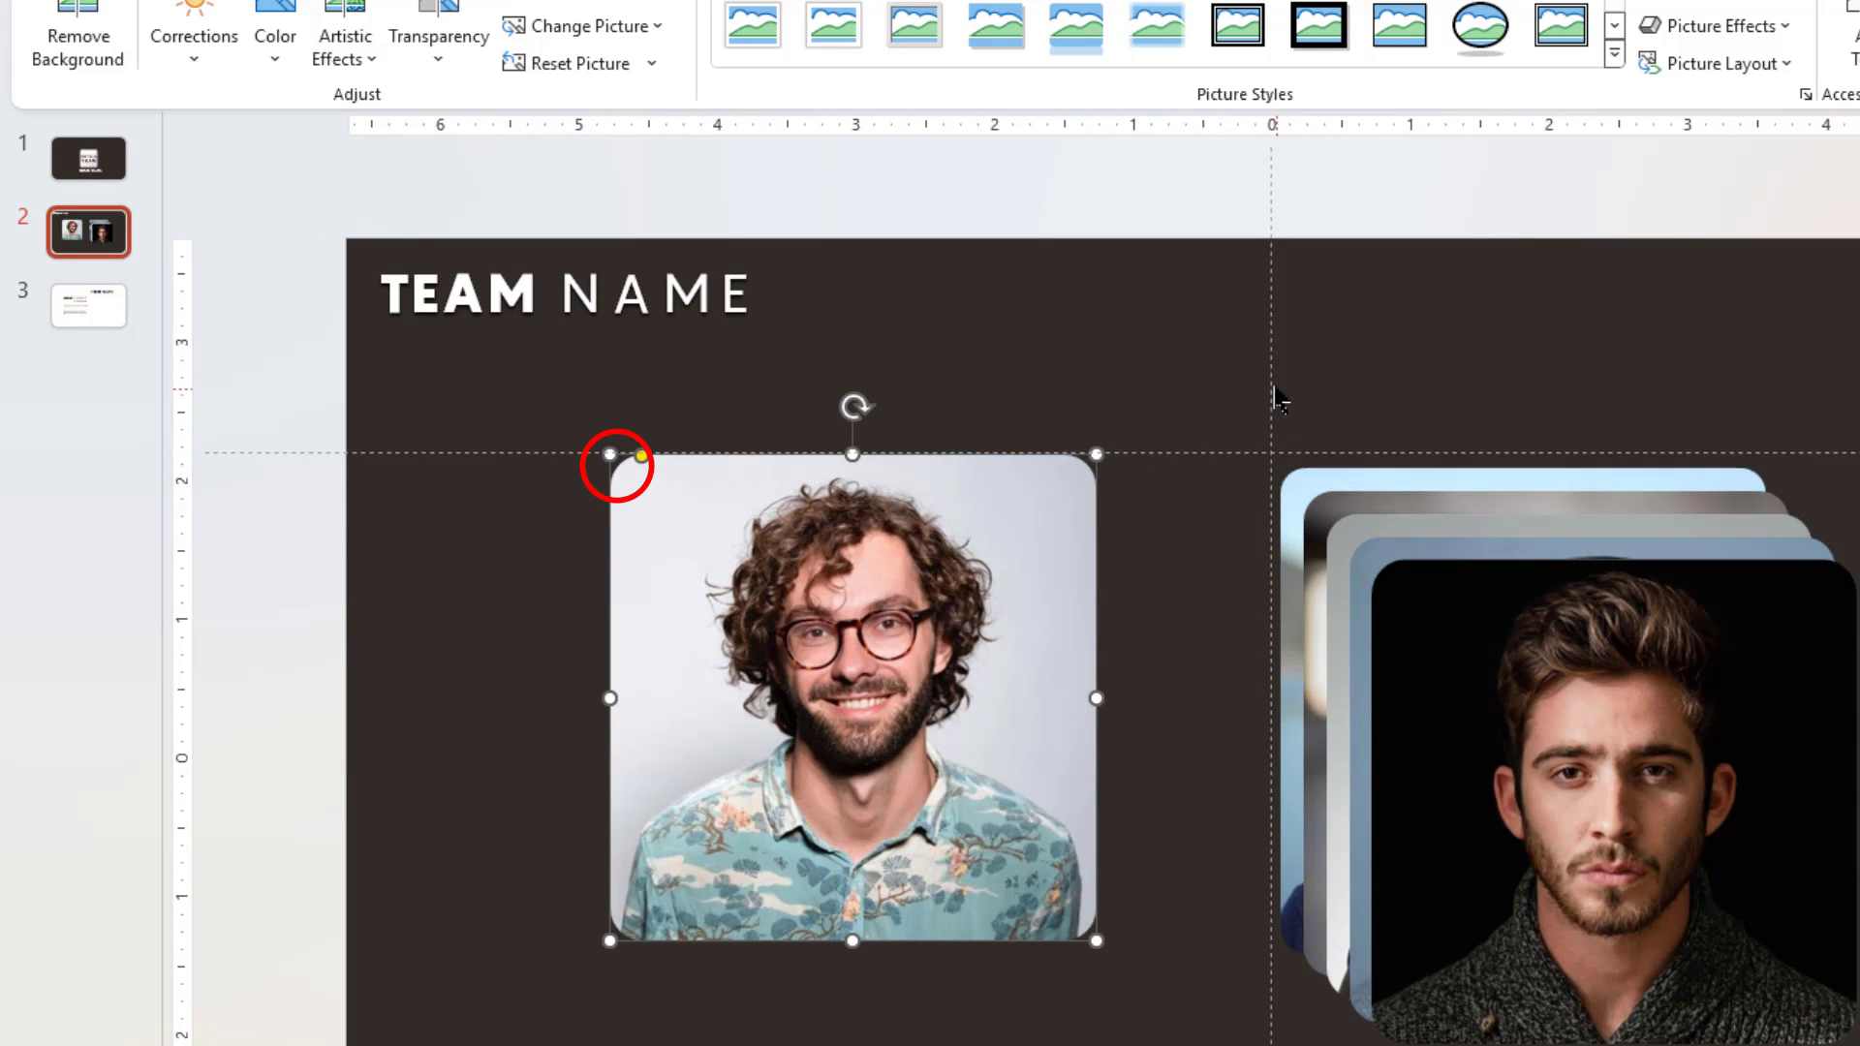
{"action": "left_click_drag", "start_coordinate": [1271, 383], "coordinate": [618, 448]}
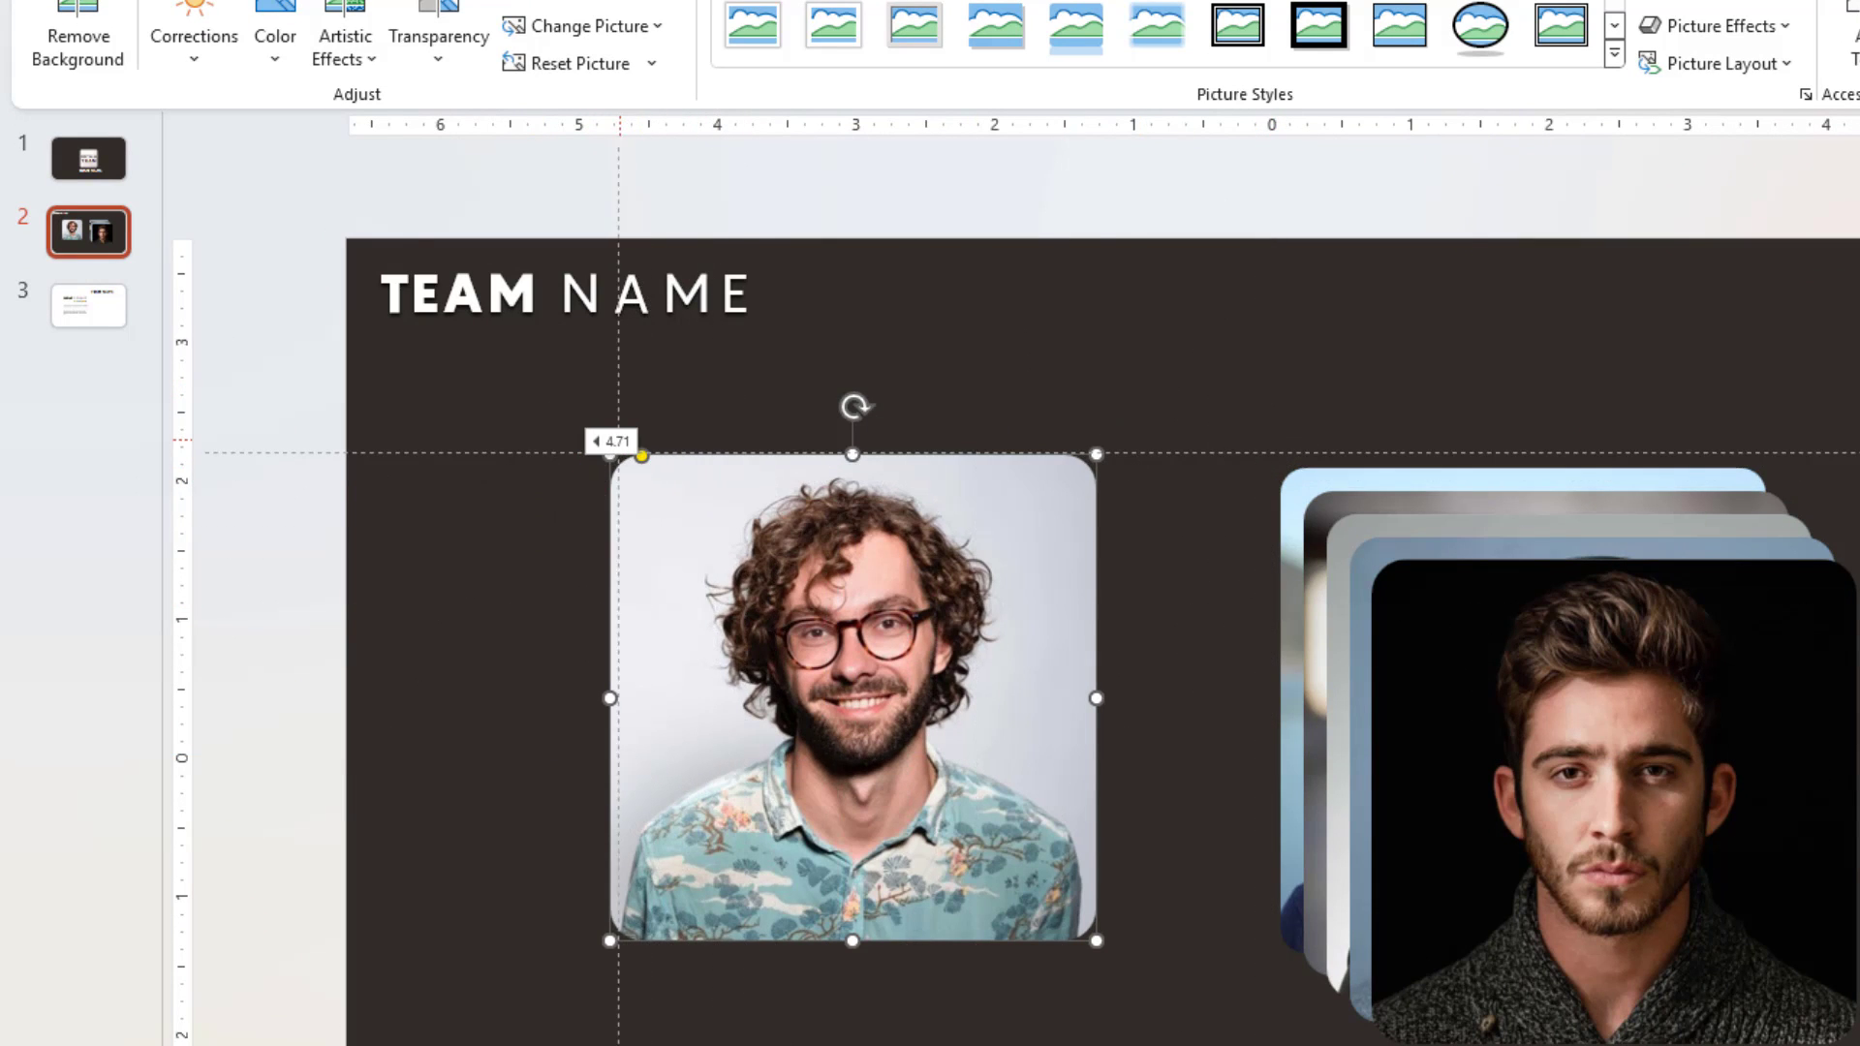
{"action": "left_click_drag", "start_coordinate": [746, 561], "coordinate": [749, 561]}
{"action": "left_click_drag", "start_coordinate": [684, 510], "coordinate": [689, 510]}
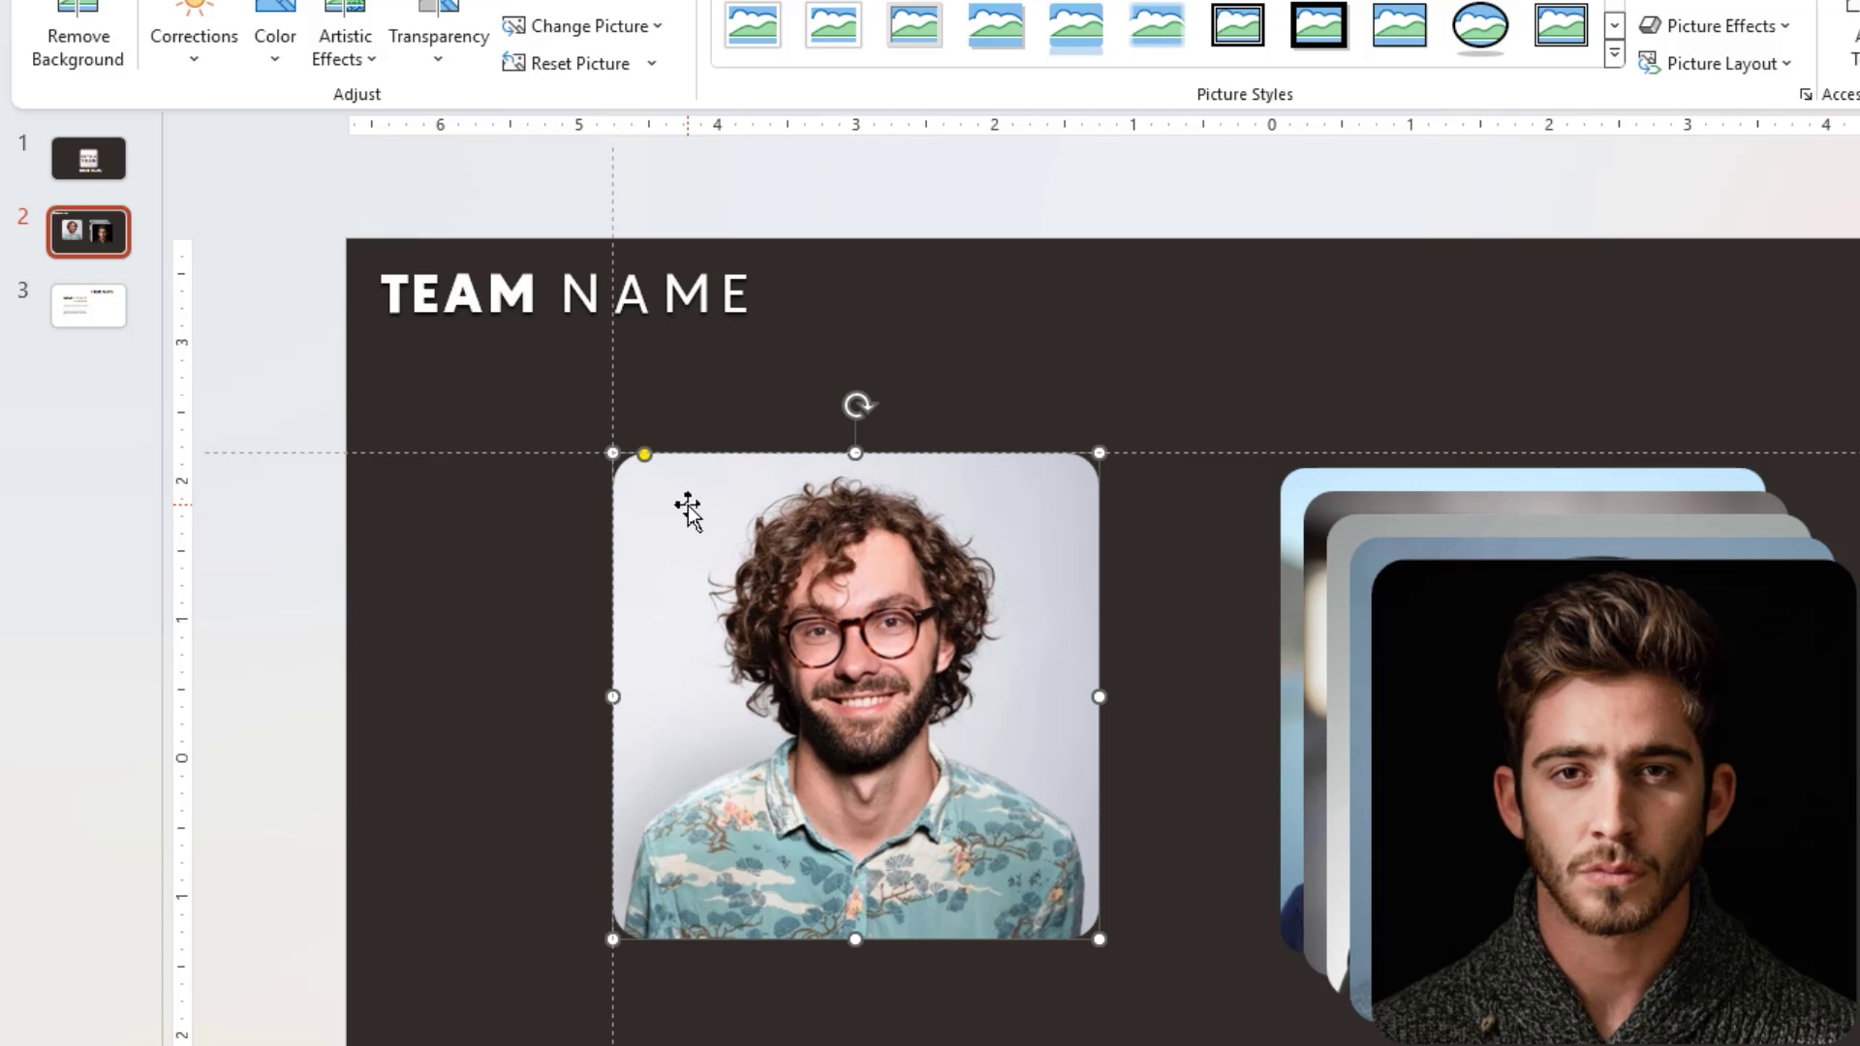
{"action": "left_click", "coordinate": [1182, 723]}
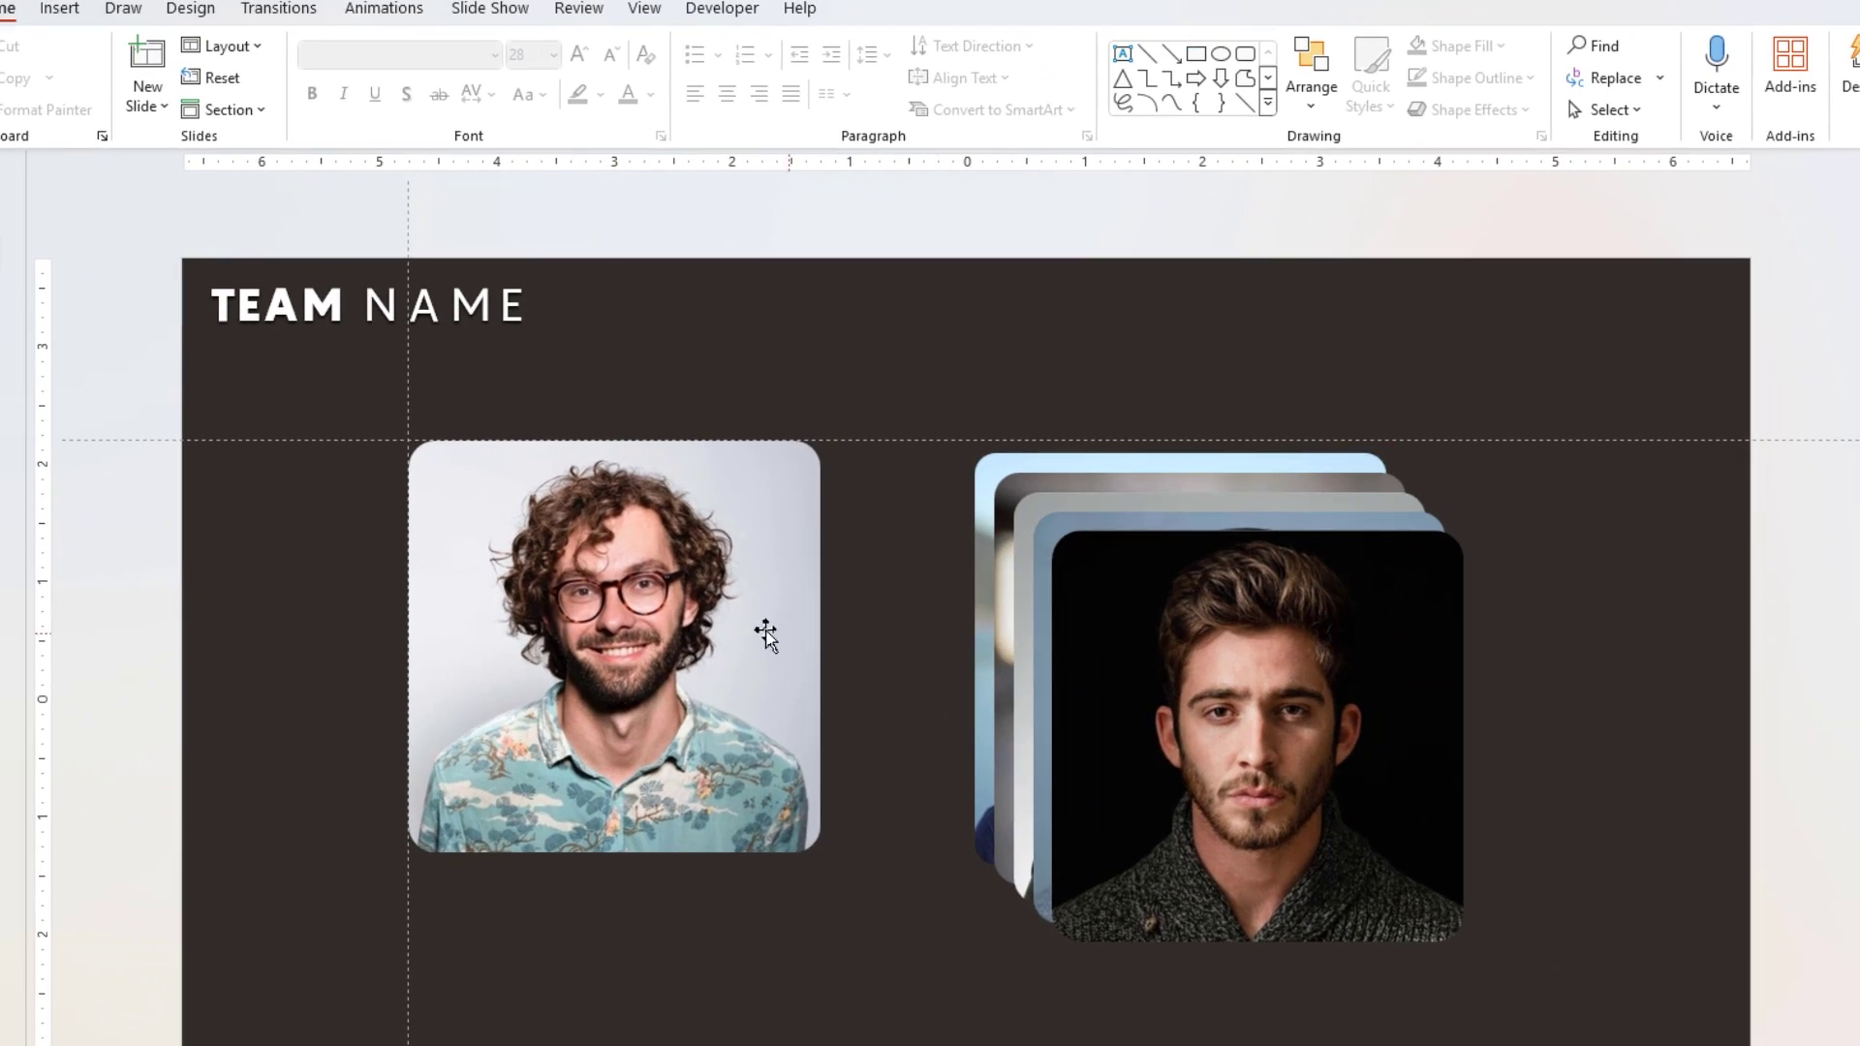
- Return the curly-haired portrait to the front of the stack and reselect all six portraits
{"action": "left_click_drag", "start_coordinate": [1033, 683], "coordinate": [1640, 808]}
{"action": "left_click_drag", "start_coordinate": [1279, 743], "coordinate": [1393, 715]}
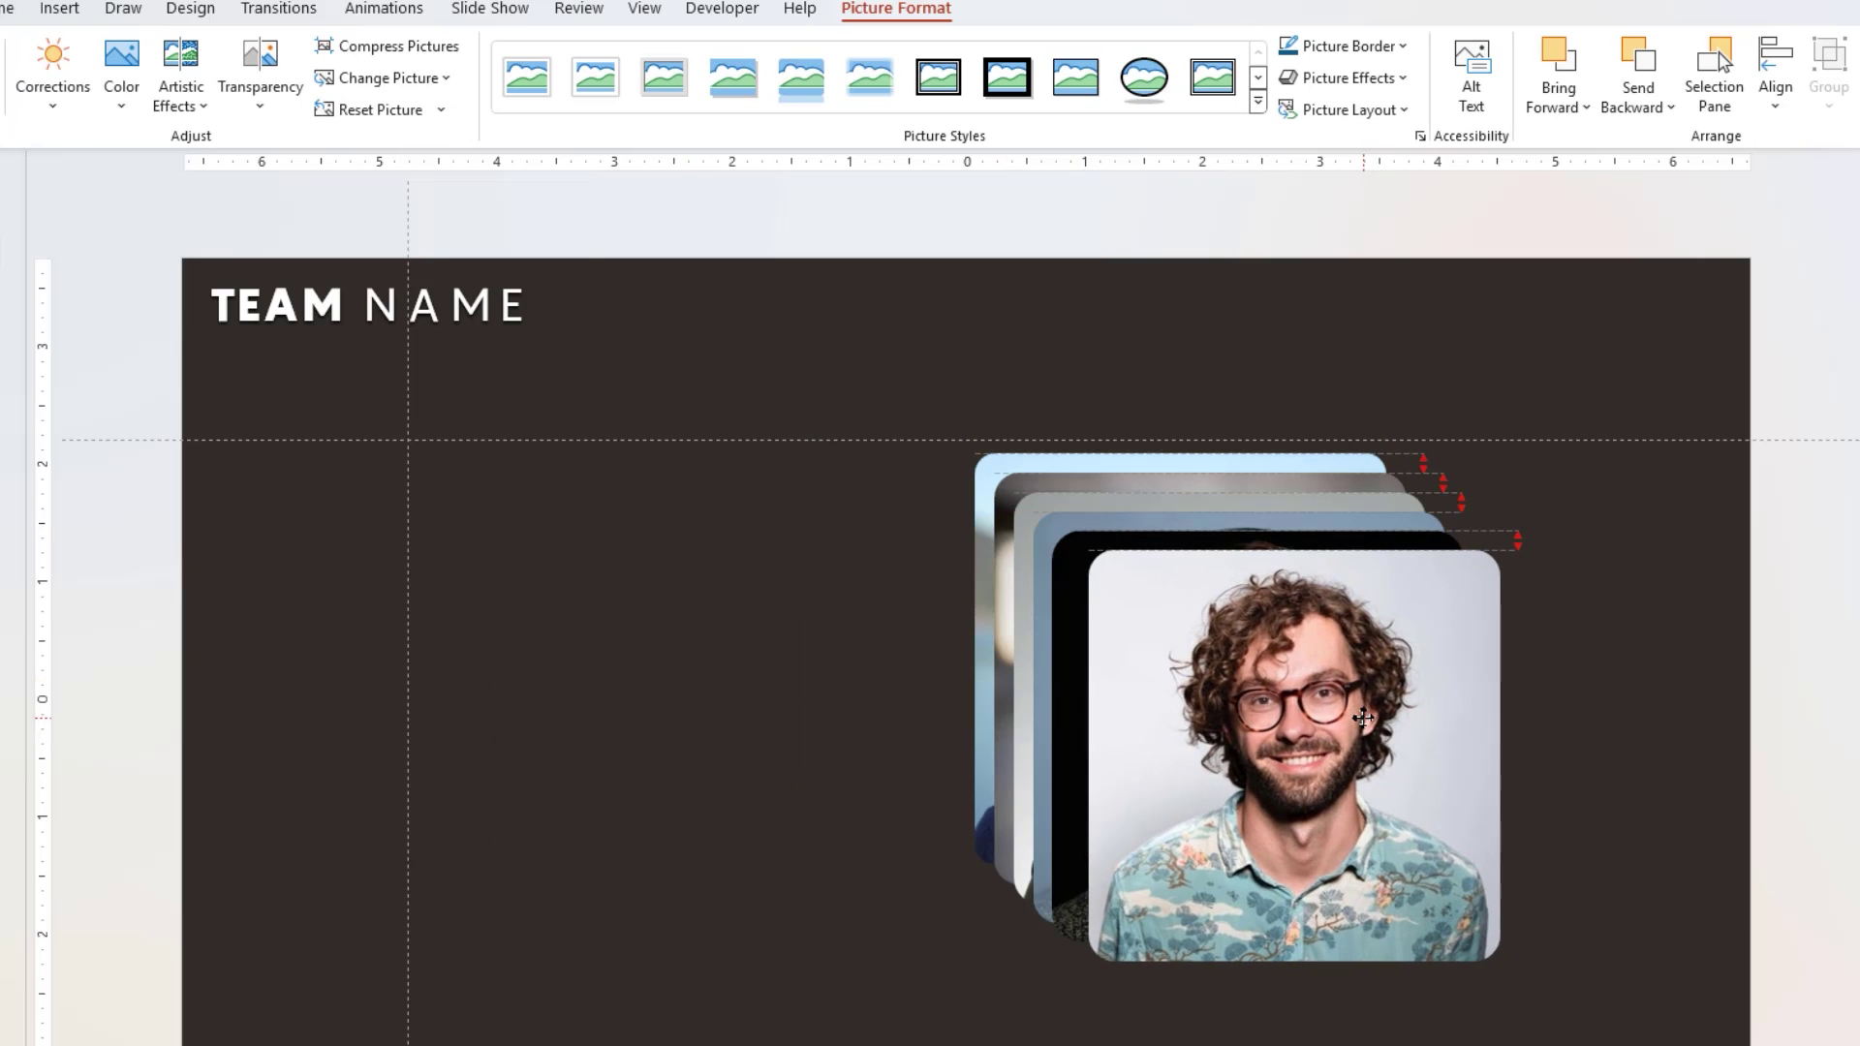
{"action": "left_click", "coordinate": [1589, 1033]}
{"action": "left_click_drag", "start_coordinate": [1598, 1042], "coordinate": [856, 366]}
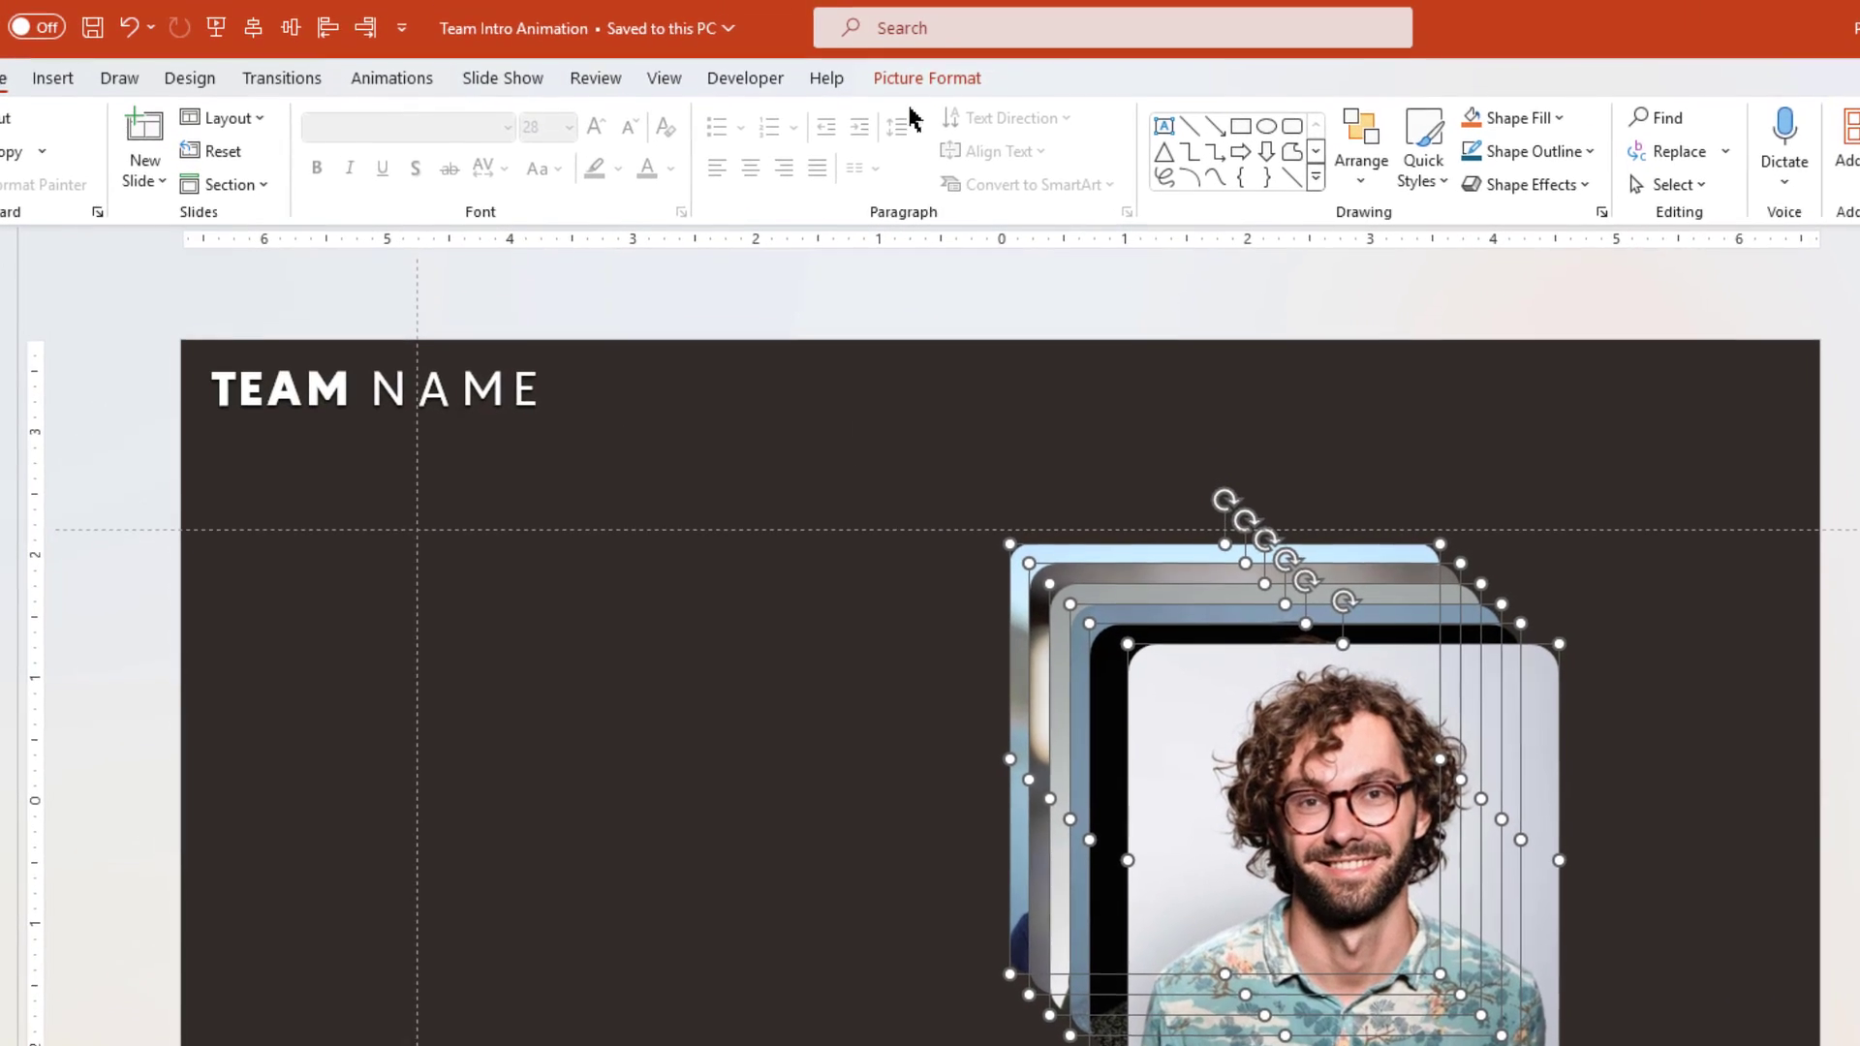
{"action": "left_click", "coordinate": [891, 9]}
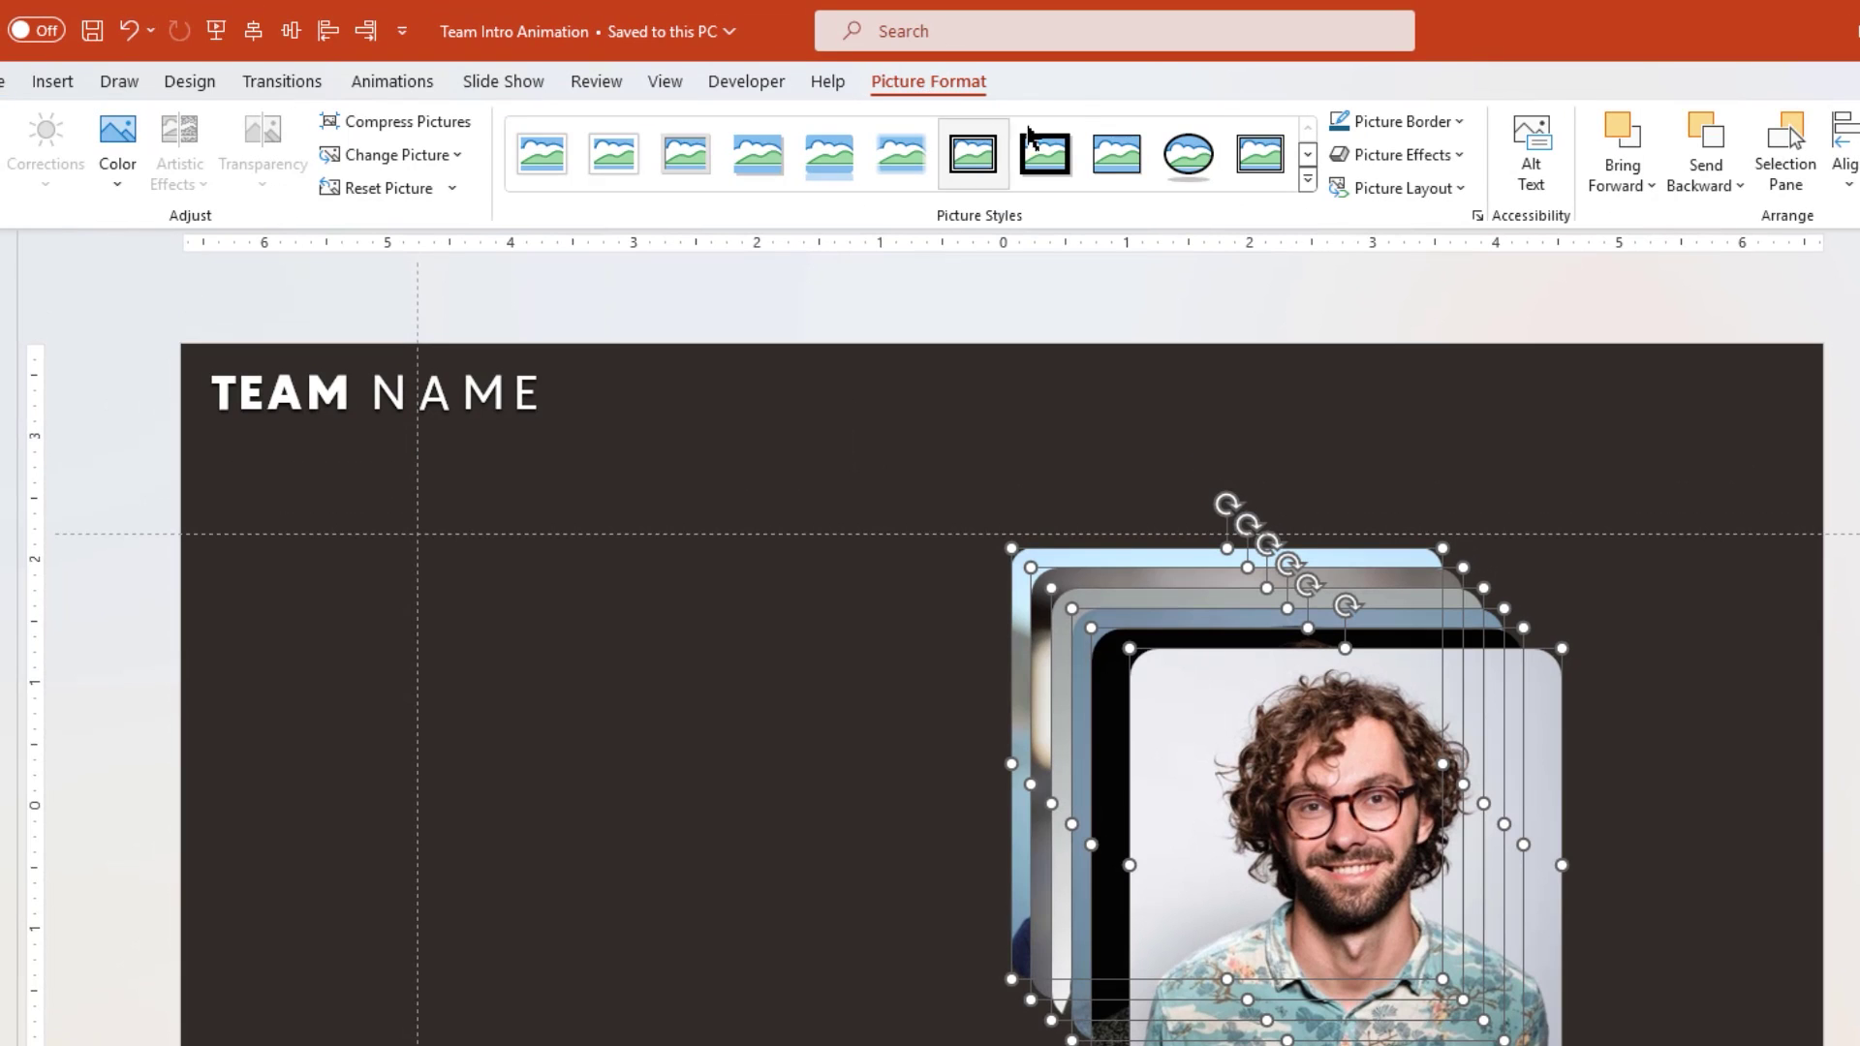
- Apply Off Axis 2: Top 3-D rotation and the first bevel preset to the portraits
{"action": "left_click", "coordinate": [1458, 157]}
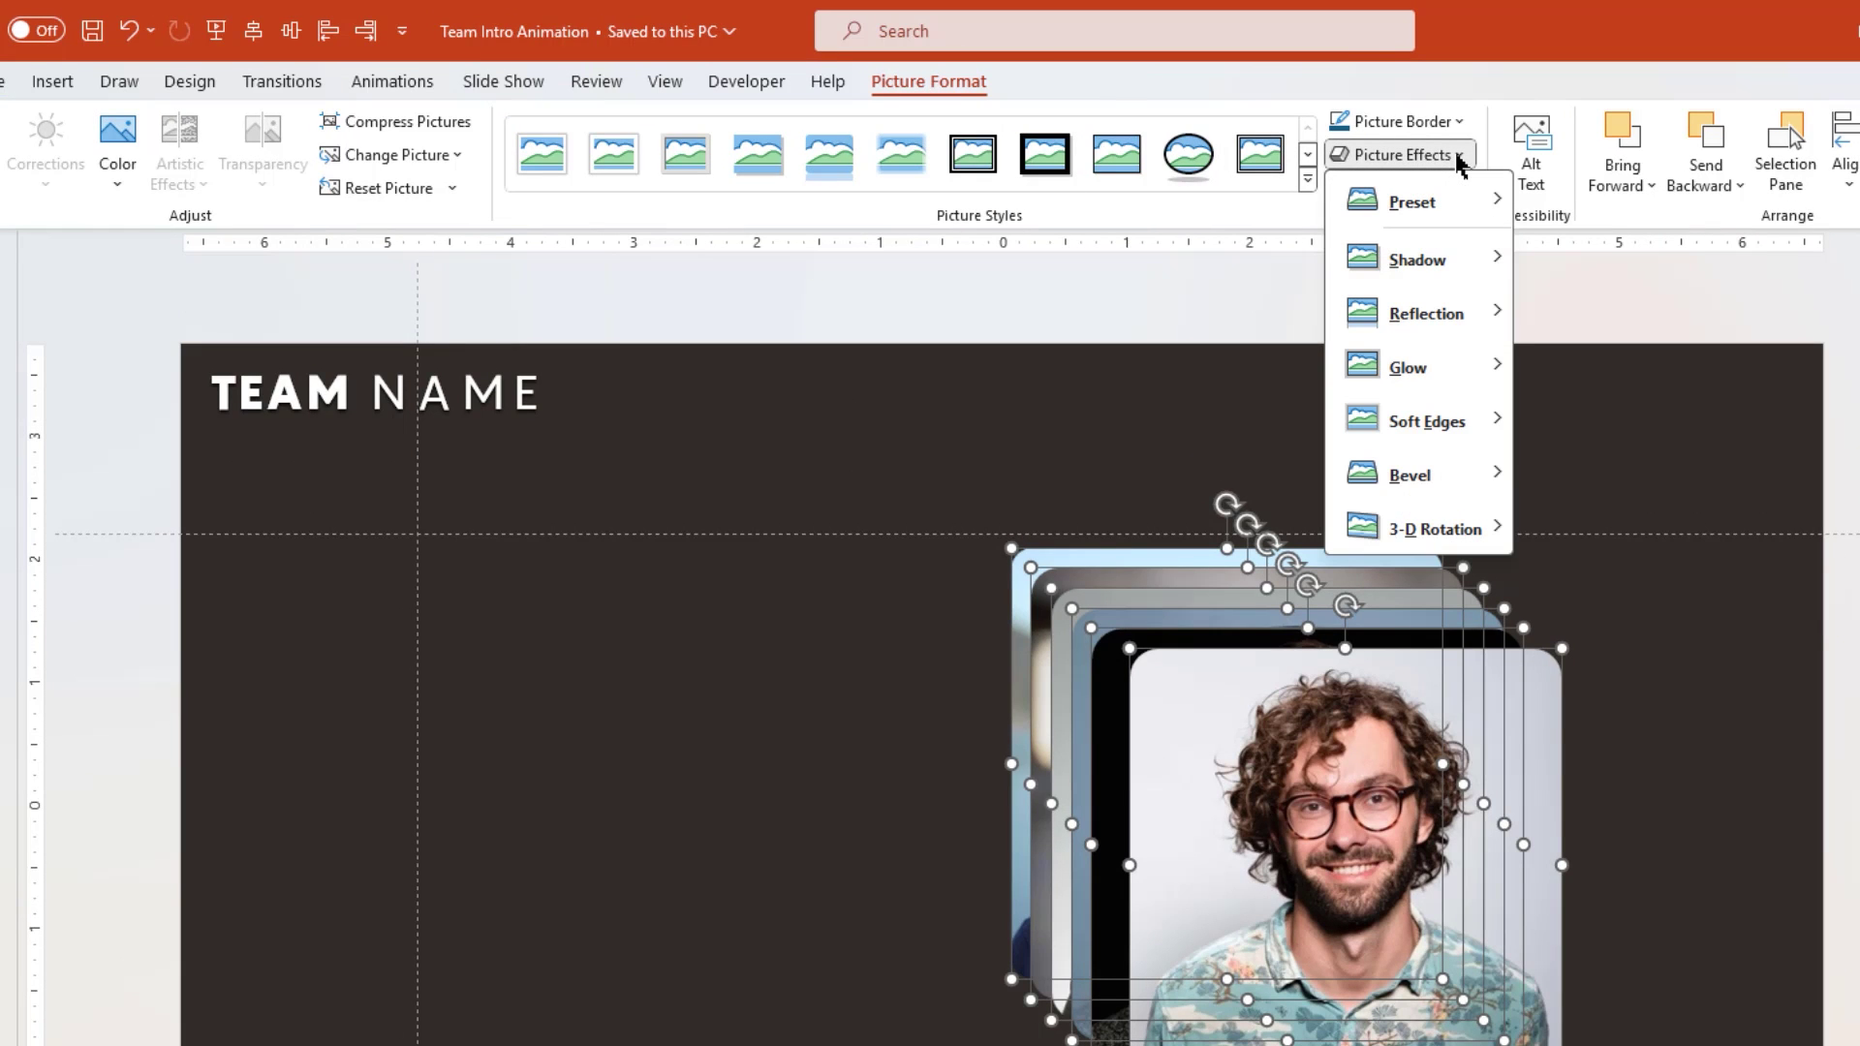
{"action": "mouse_move", "coordinate": [1492, 528]}
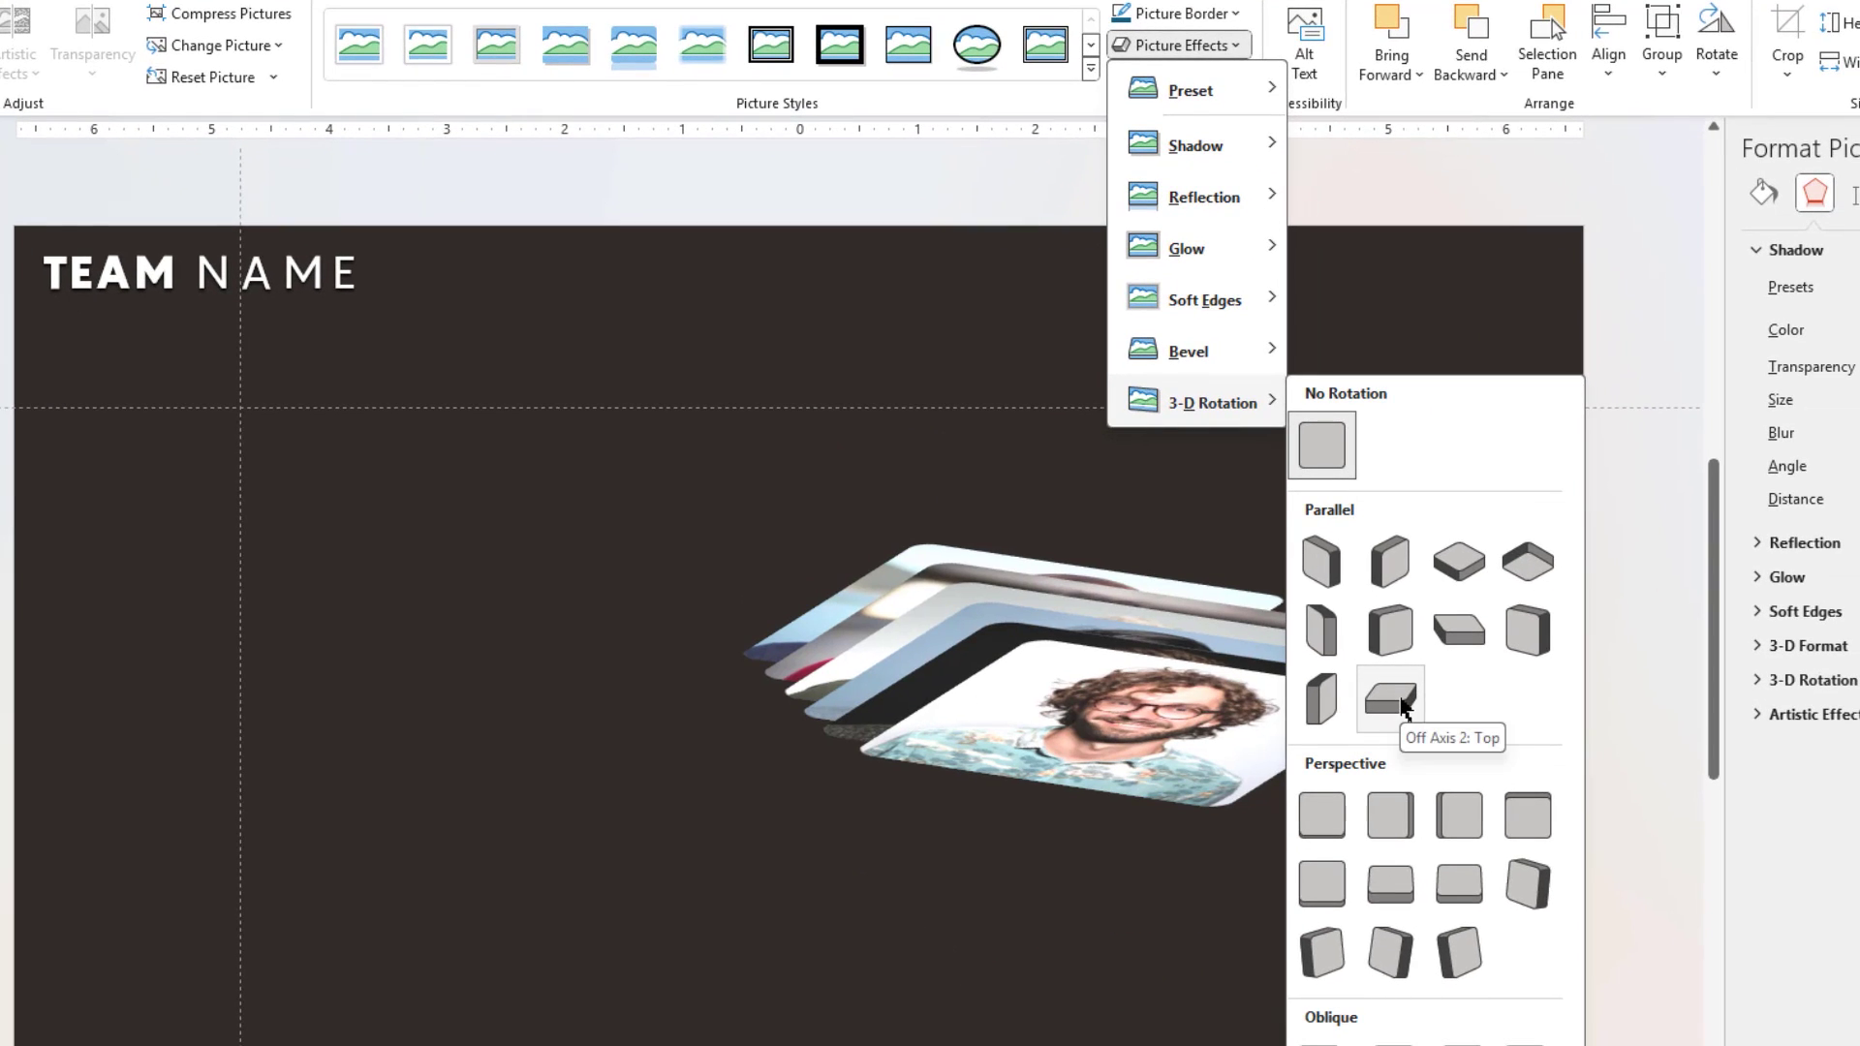
{"action": "left_click", "coordinate": [1402, 707]}
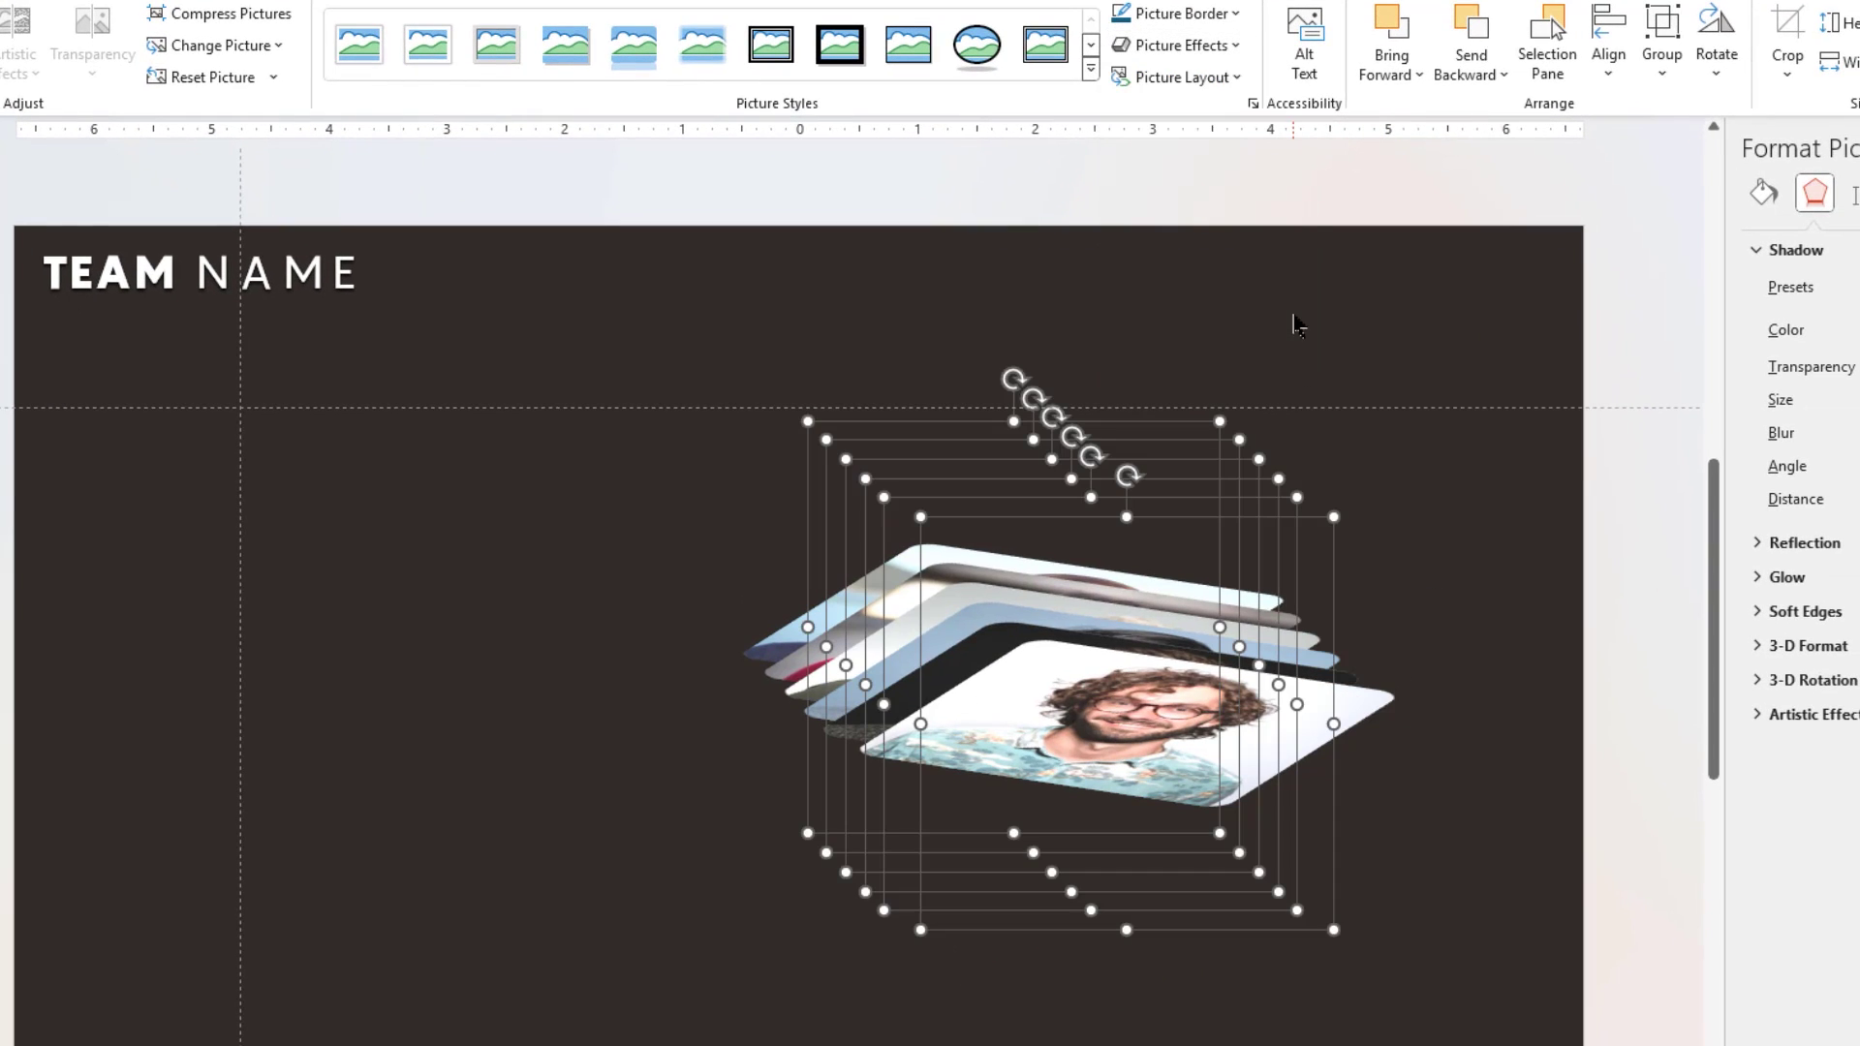
{"action": "left_click", "coordinate": [1236, 48]}
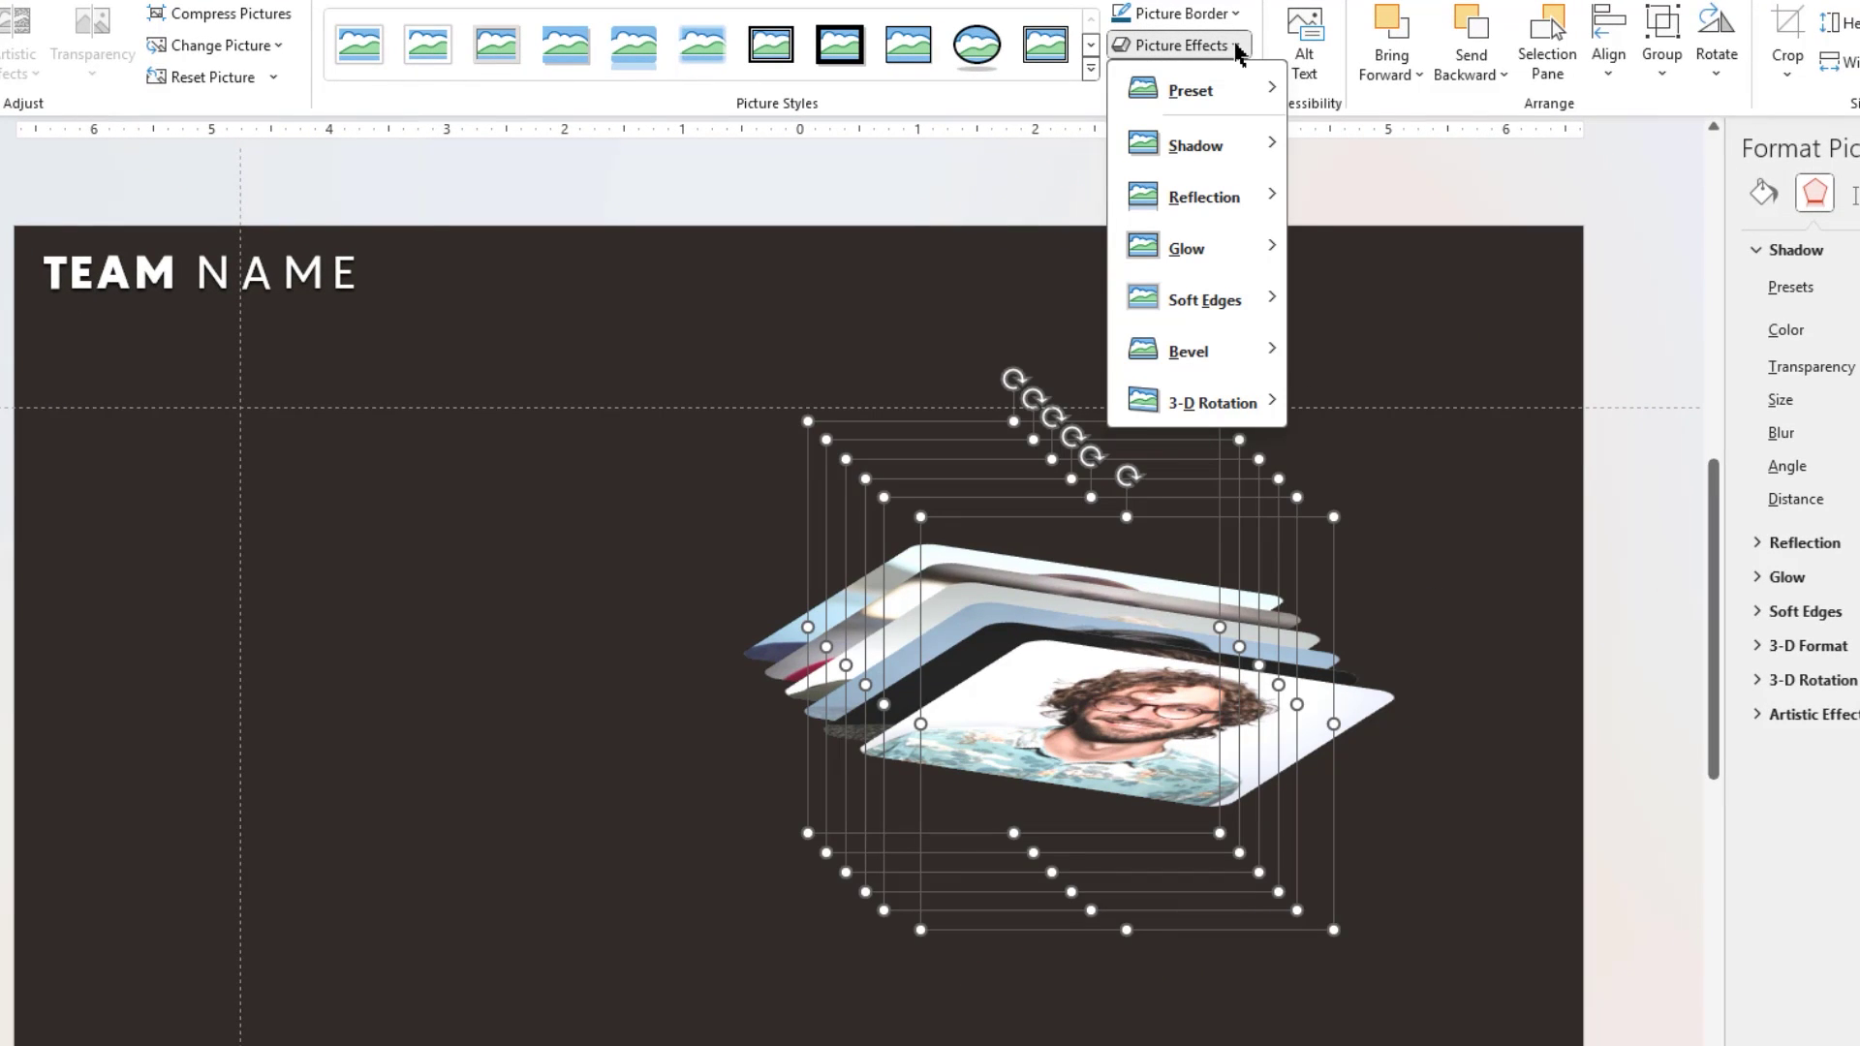
{"action": "mouse_move", "coordinate": [1249, 362]}
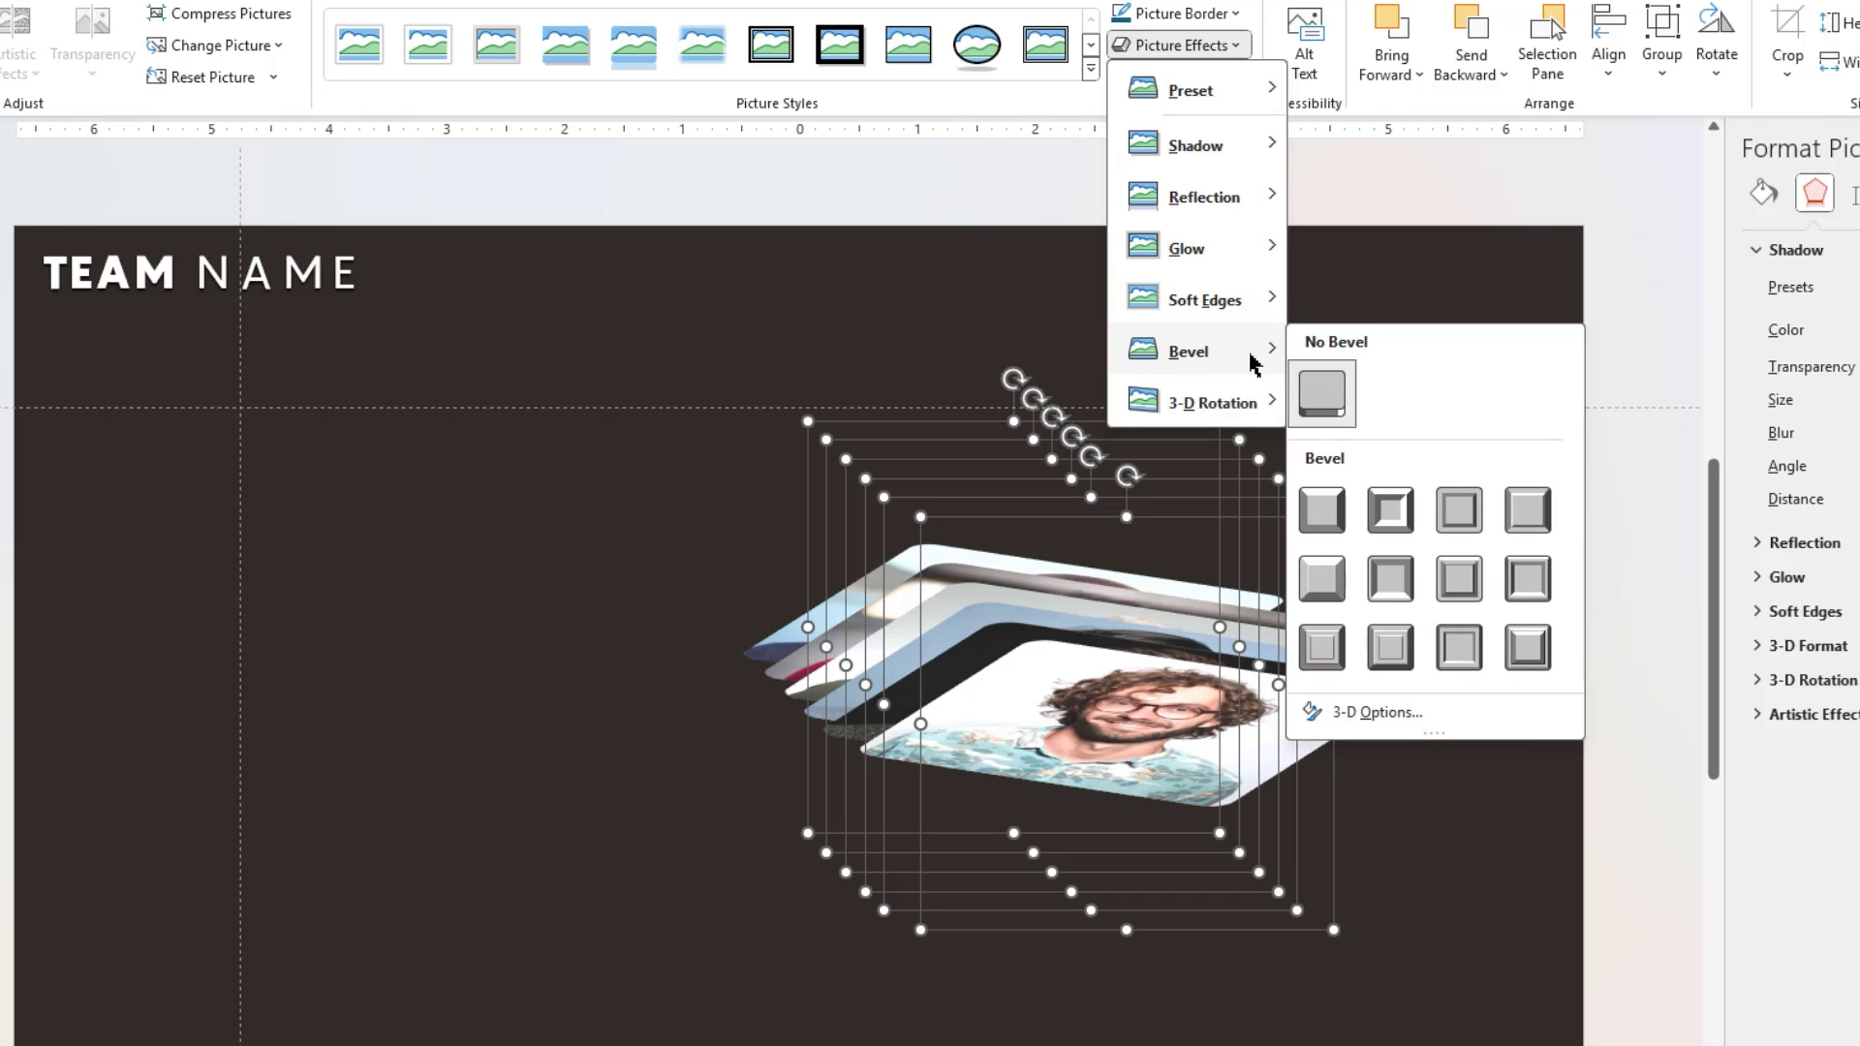
{"action": "left_click", "coordinate": [1324, 504]}
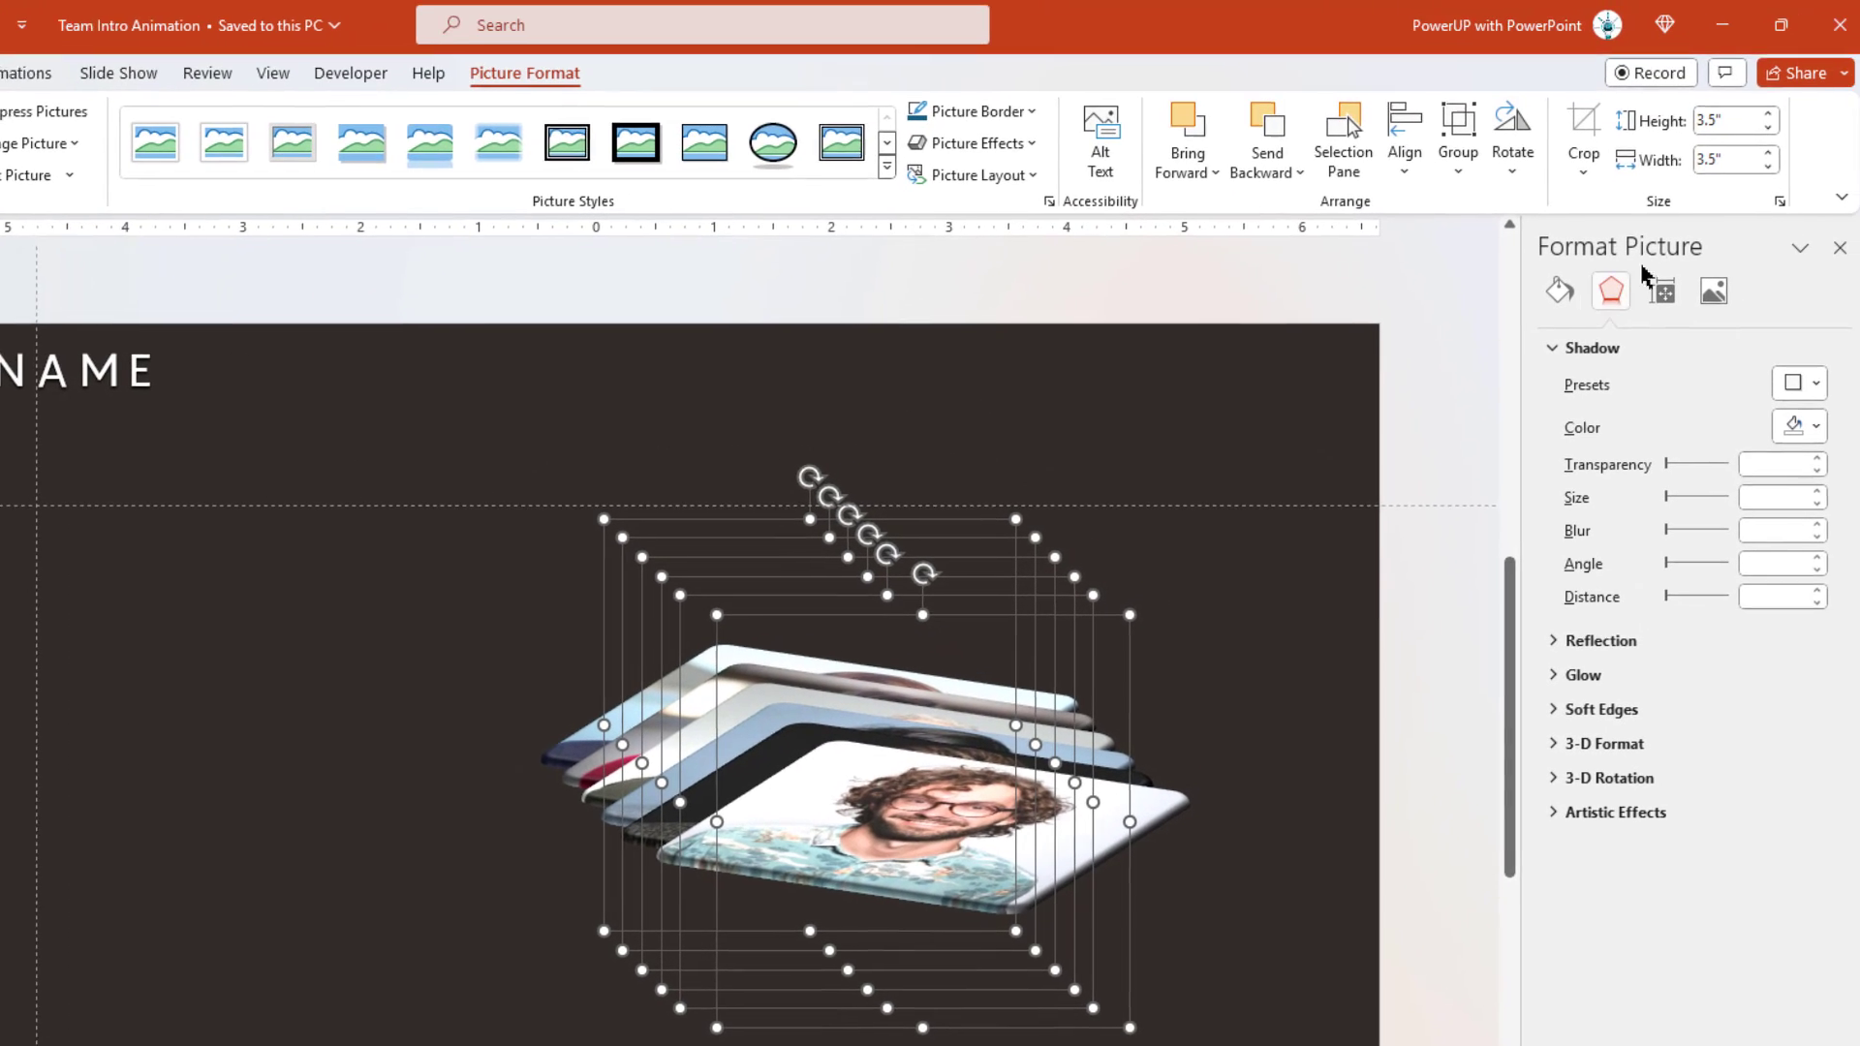
- Resize all six portraits to 1.5" width
{"action": "left_click", "coordinate": [1721, 162]}
{"action": "type", "text": "1.5"}
{"action": "key", "text": "Return"}
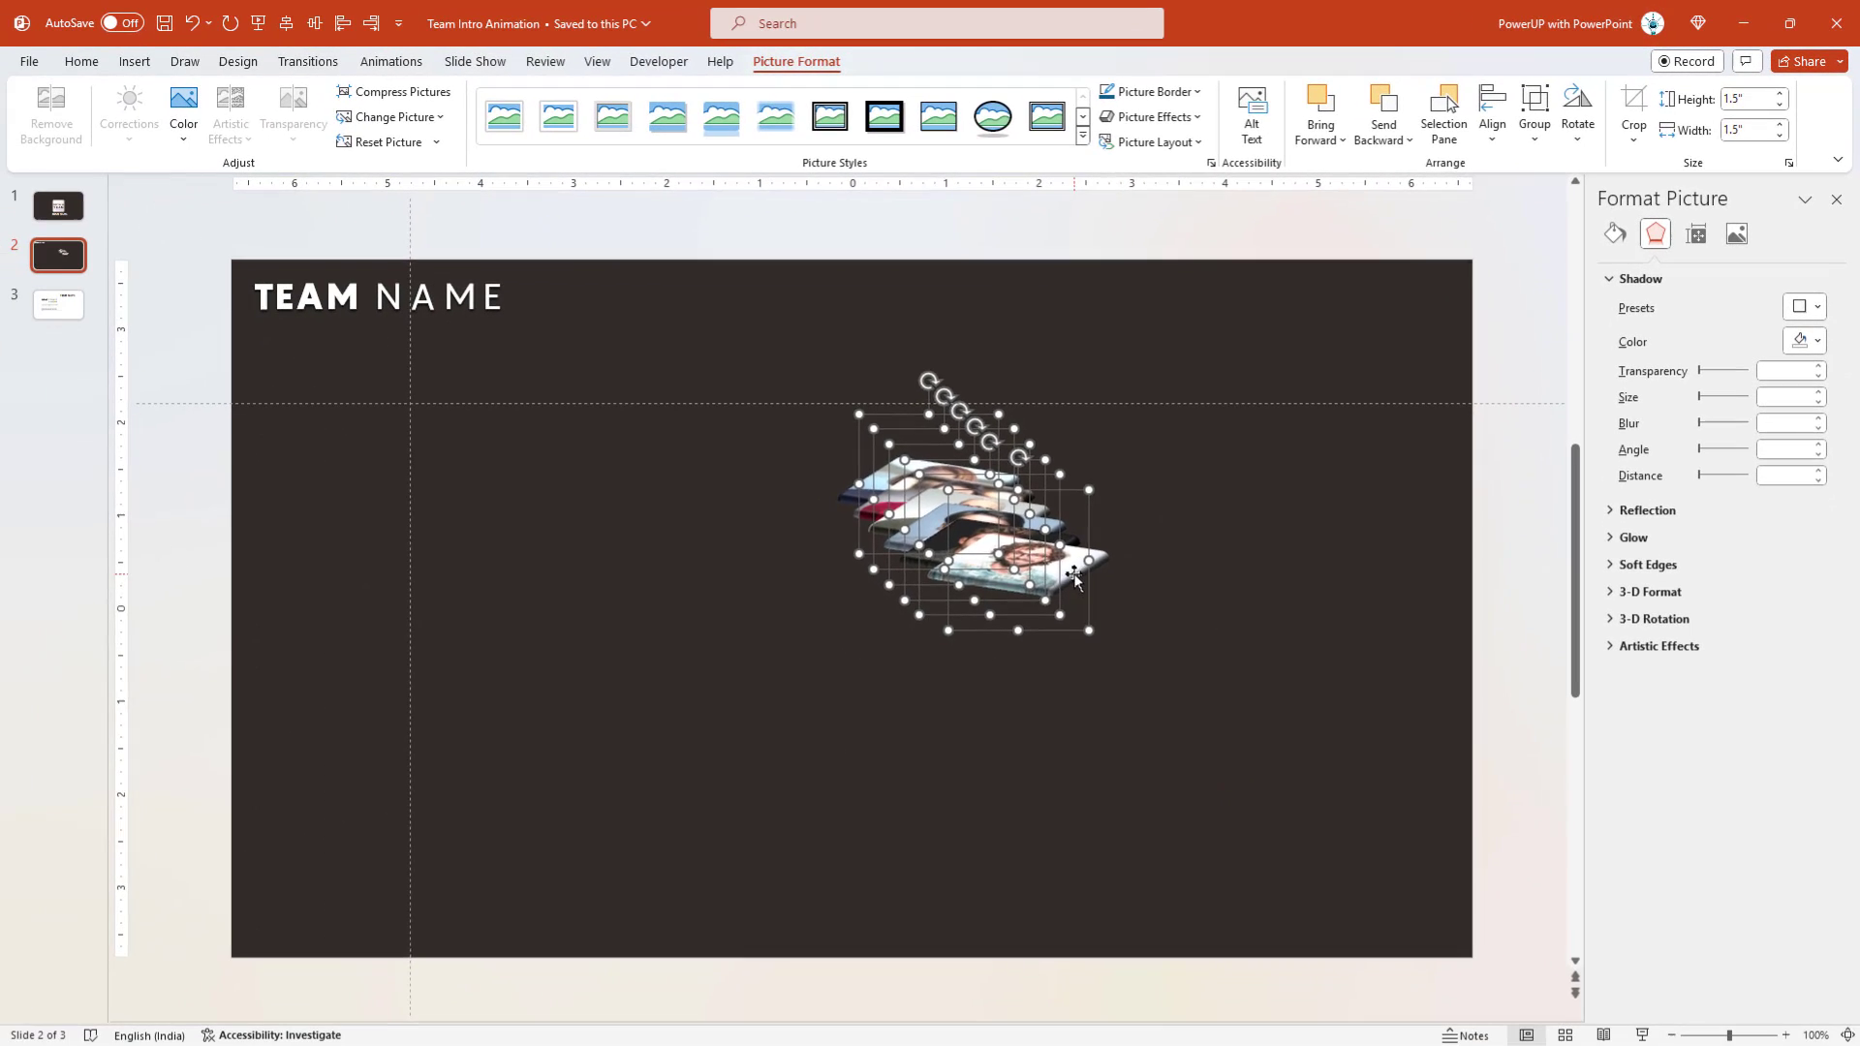
- Pull the front photos off the stack into a bottom row, bringing each placed photo to the front
{"action": "left_click", "coordinate": [1259, 756]}
{"action": "left_click_drag", "start_coordinate": [1133, 664], "coordinate": [1245, 867]}
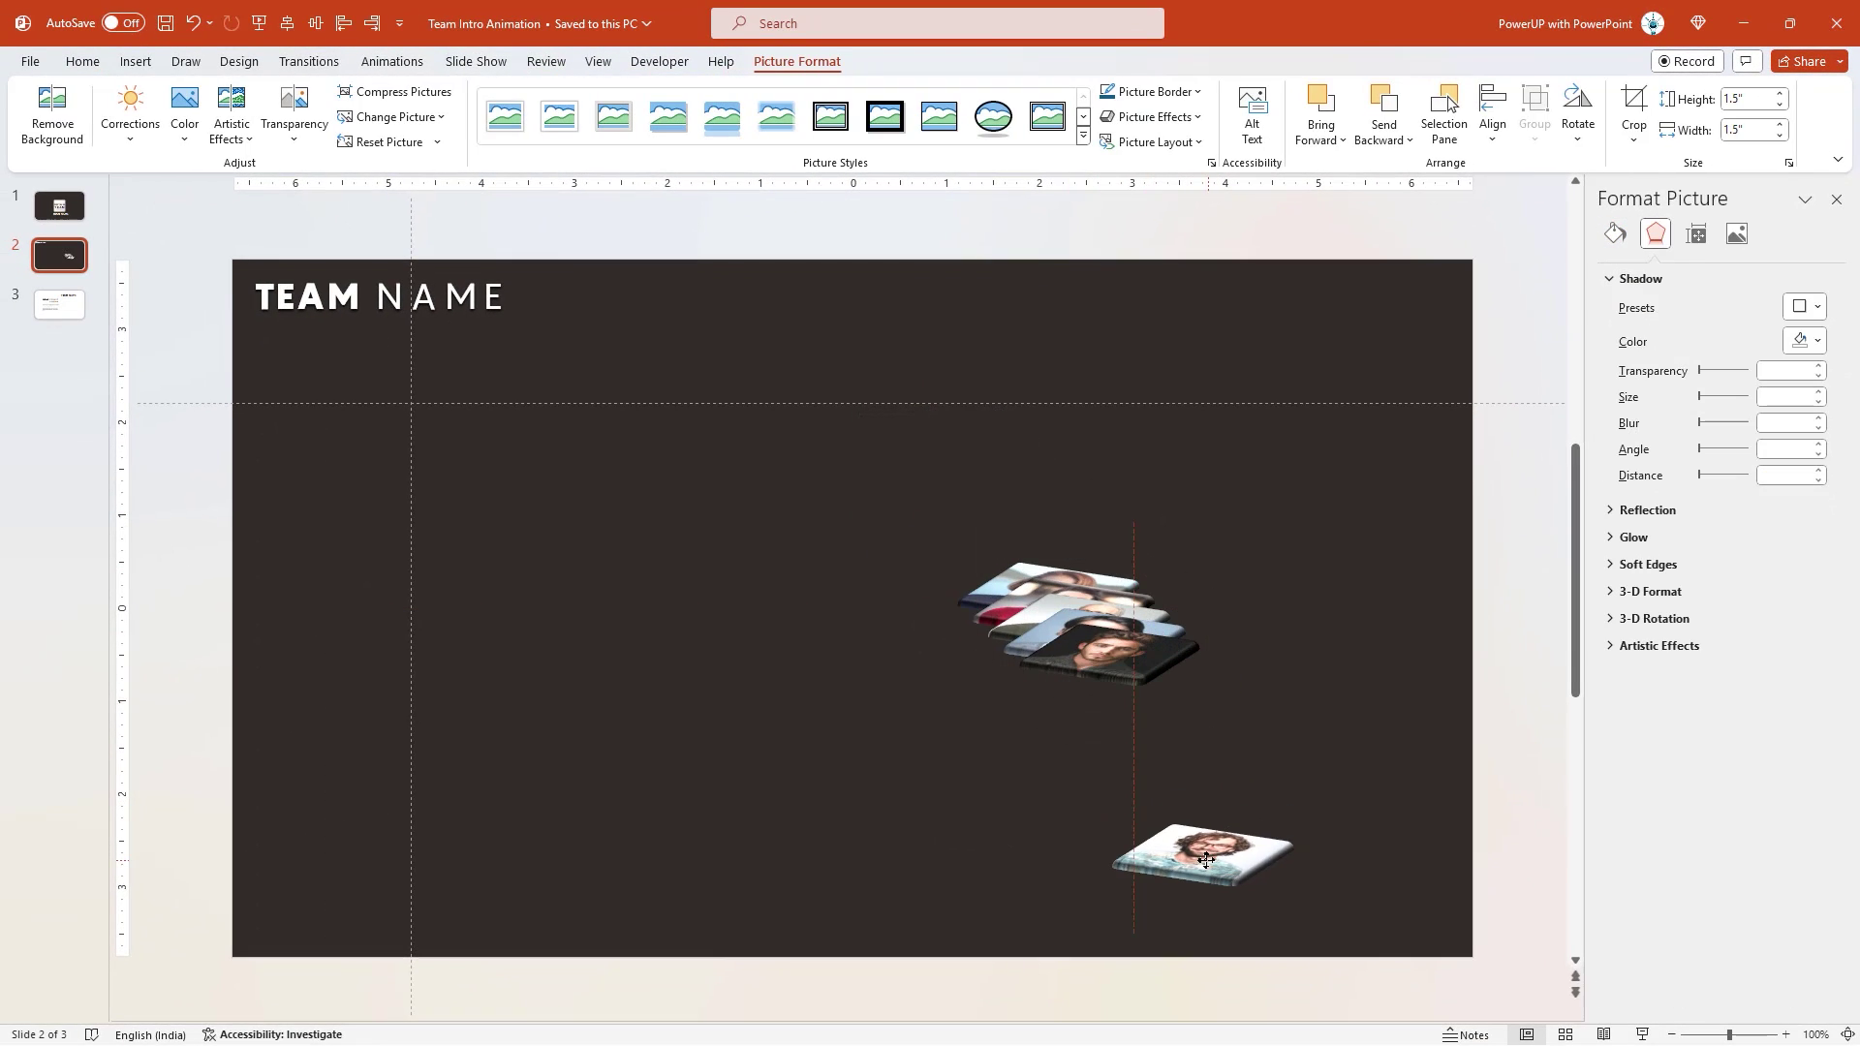
{"action": "left_click_drag", "start_coordinate": [1114, 662], "coordinate": [1066, 856]}
{"action": "right_click", "coordinate": [1079, 859]}
{"action": "left_click", "coordinate": [1149, 606]}
{"action": "left_click_drag", "start_coordinate": [1078, 635], "coordinate": [909, 851]}
{"action": "right_click", "coordinate": [912, 858]}
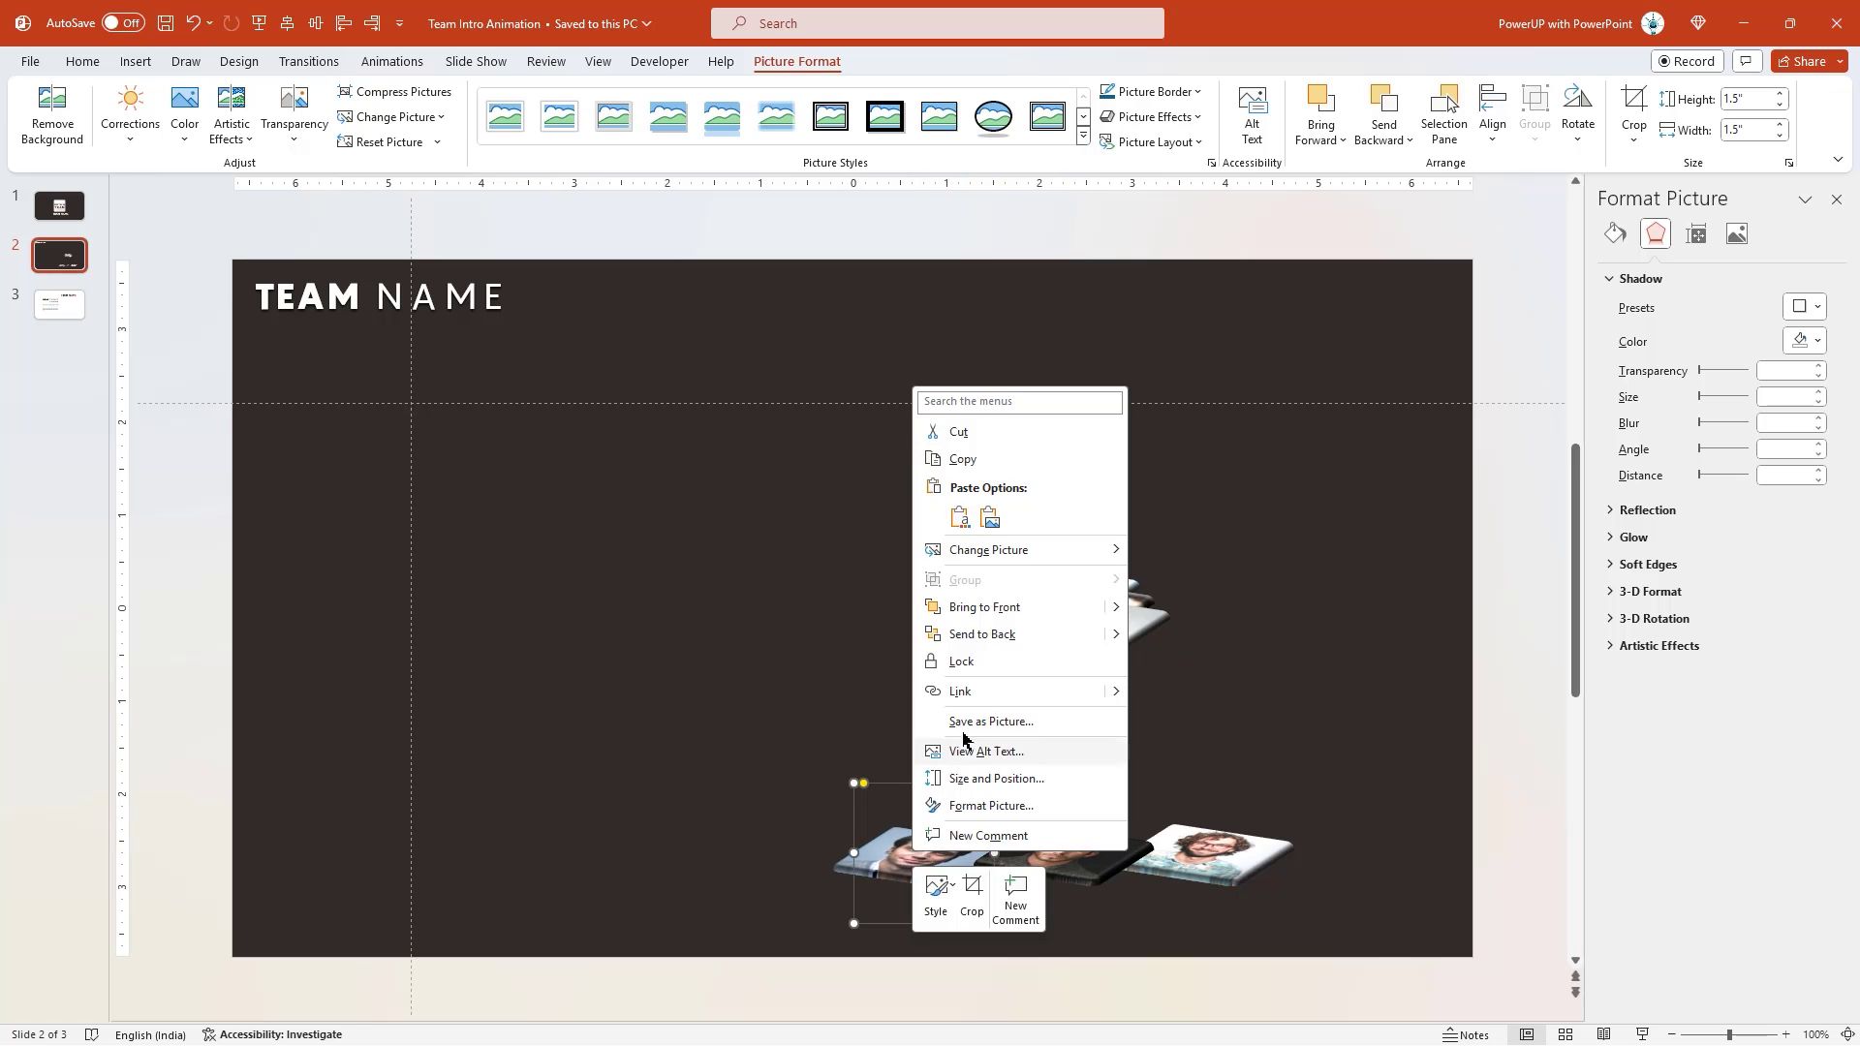
{"action": "left_click", "coordinate": [981, 611]}
- Place the remaining portraits along the row and send overlapping ones to the back
{"action": "left_click_drag", "start_coordinate": [929, 859], "coordinate": [565, 847]}
{"action": "left_click_drag", "start_coordinate": [1005, 627], "coordinate": [649, 839]}
{"action": "left_click_drag", "start_coordinate": [1012, 593], "coordinate": [791, 842]}
{"action": "left_click_drag", "start_coordinate": [920, 860], "coordinate": [968, 839]}
{"action": "right_click", "coordinate": [961, 843]}
{"action": "left_click", "coordinate": [1007, 629]}
{"action": "right_click", "coordinate": [1082, 826]}
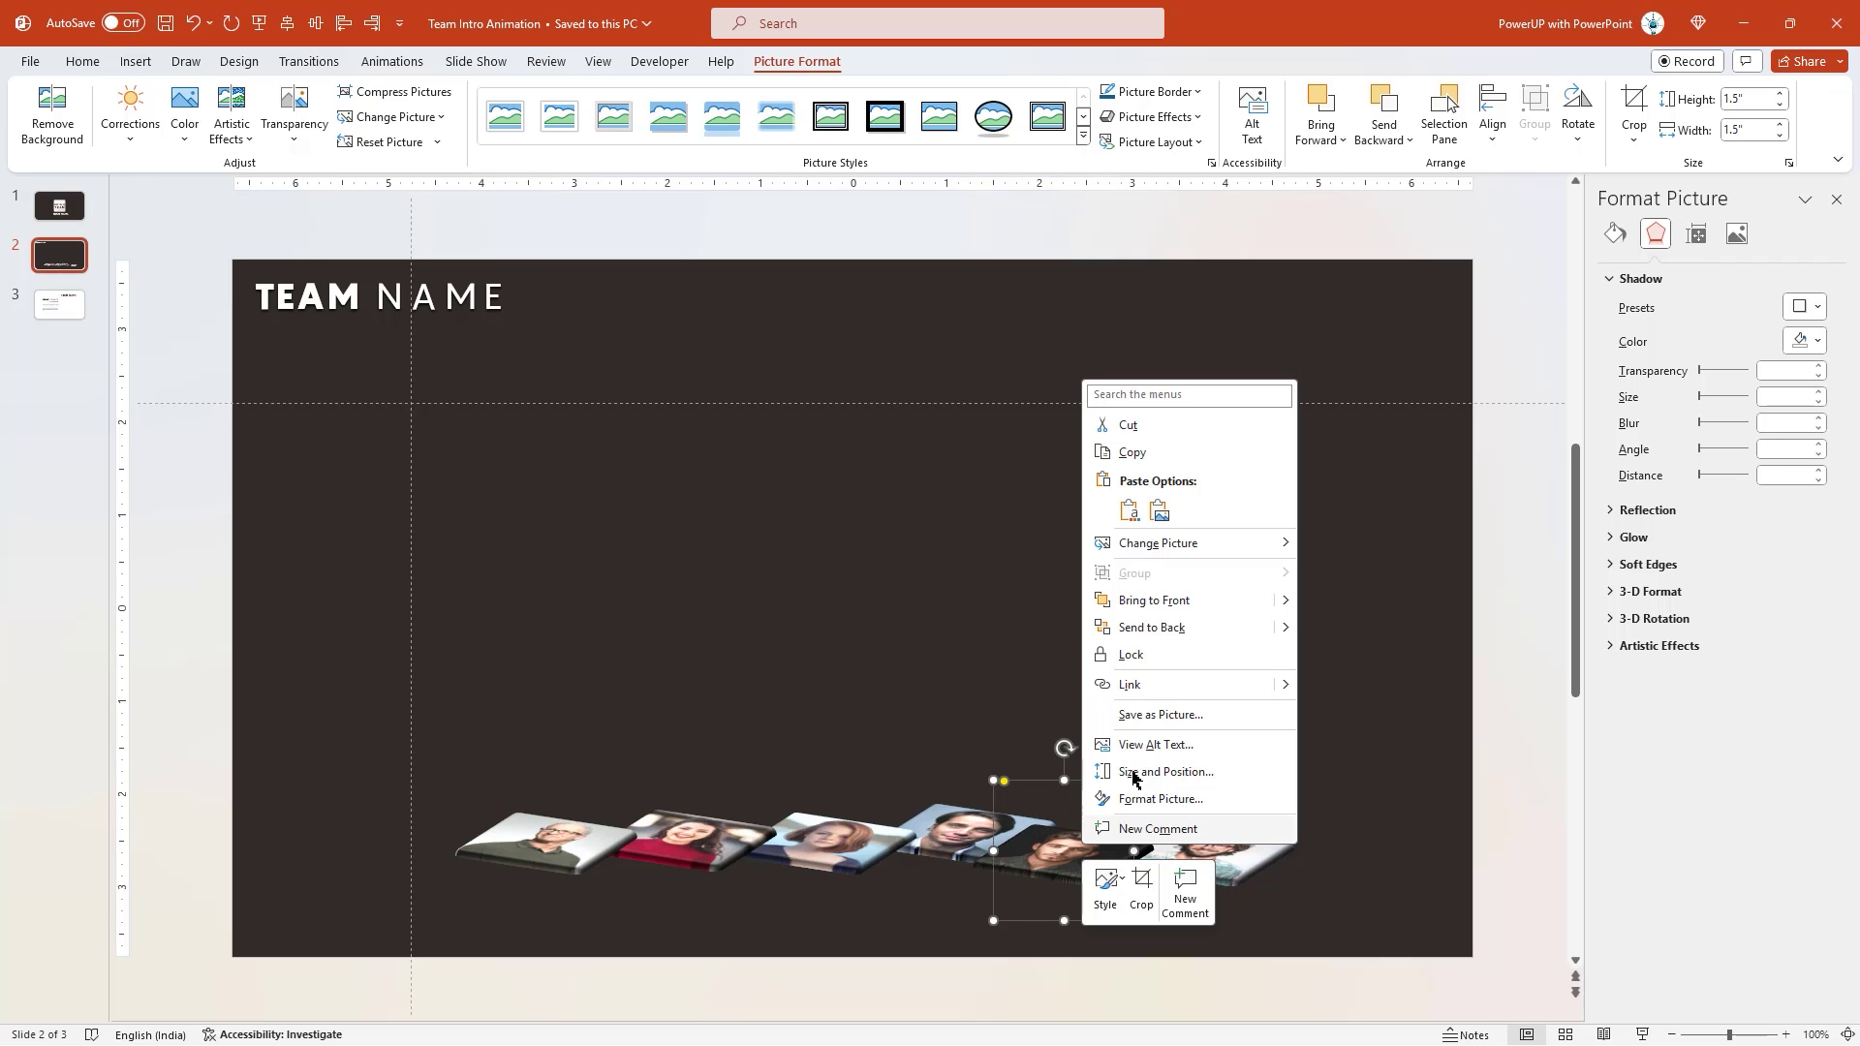
{"action": "left_click", "coordinate": [1153, 628]}
{"action": "left_click_drag", "start_coordinate": [1129, 822], "coordinate": [1283, 833]}
{"action": "right_click", "coordinate": [1240, 860]}
{"action": "left_click", "coordinate": [1317, 640]}
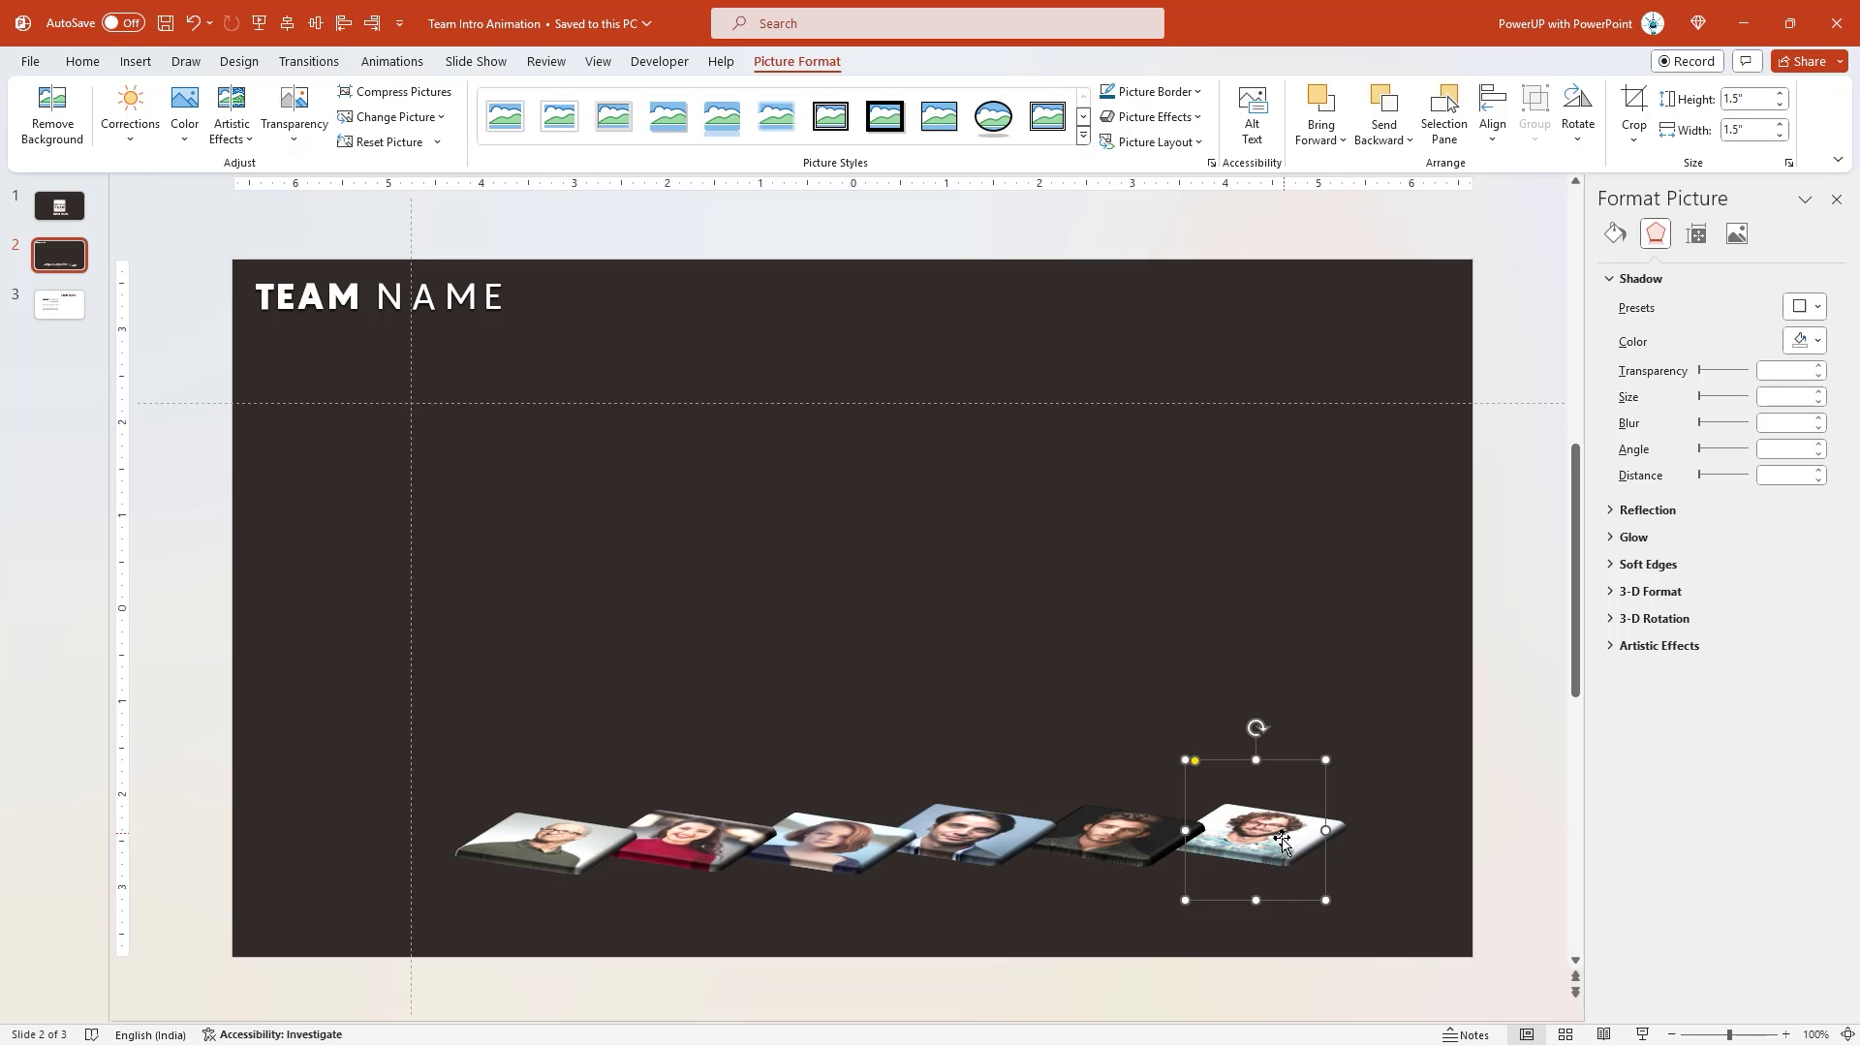
- Align the six photos by their middles and distribute them horizontally
{"action": "left_click_drag", "start_coordinate": [193, 712], "coordinate": [1444, 956]}
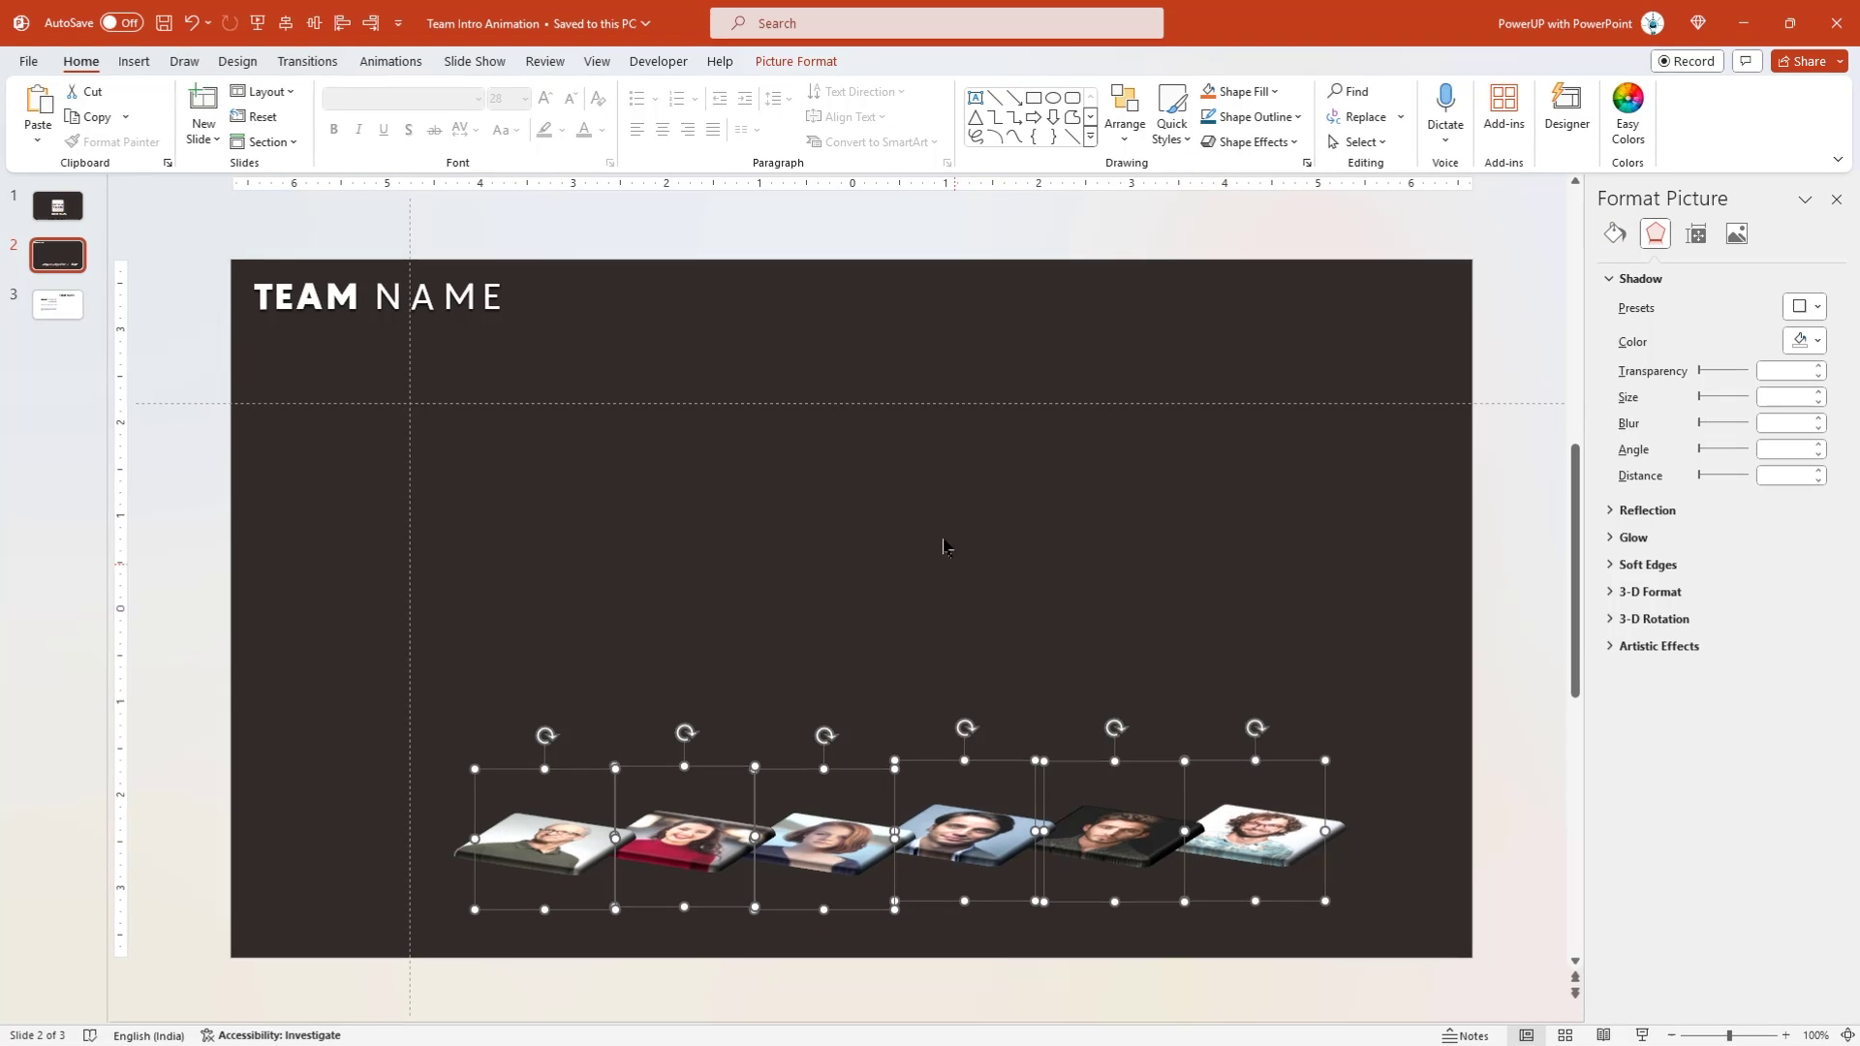
{"action": "left_click", "coordinate": [792, 66]}
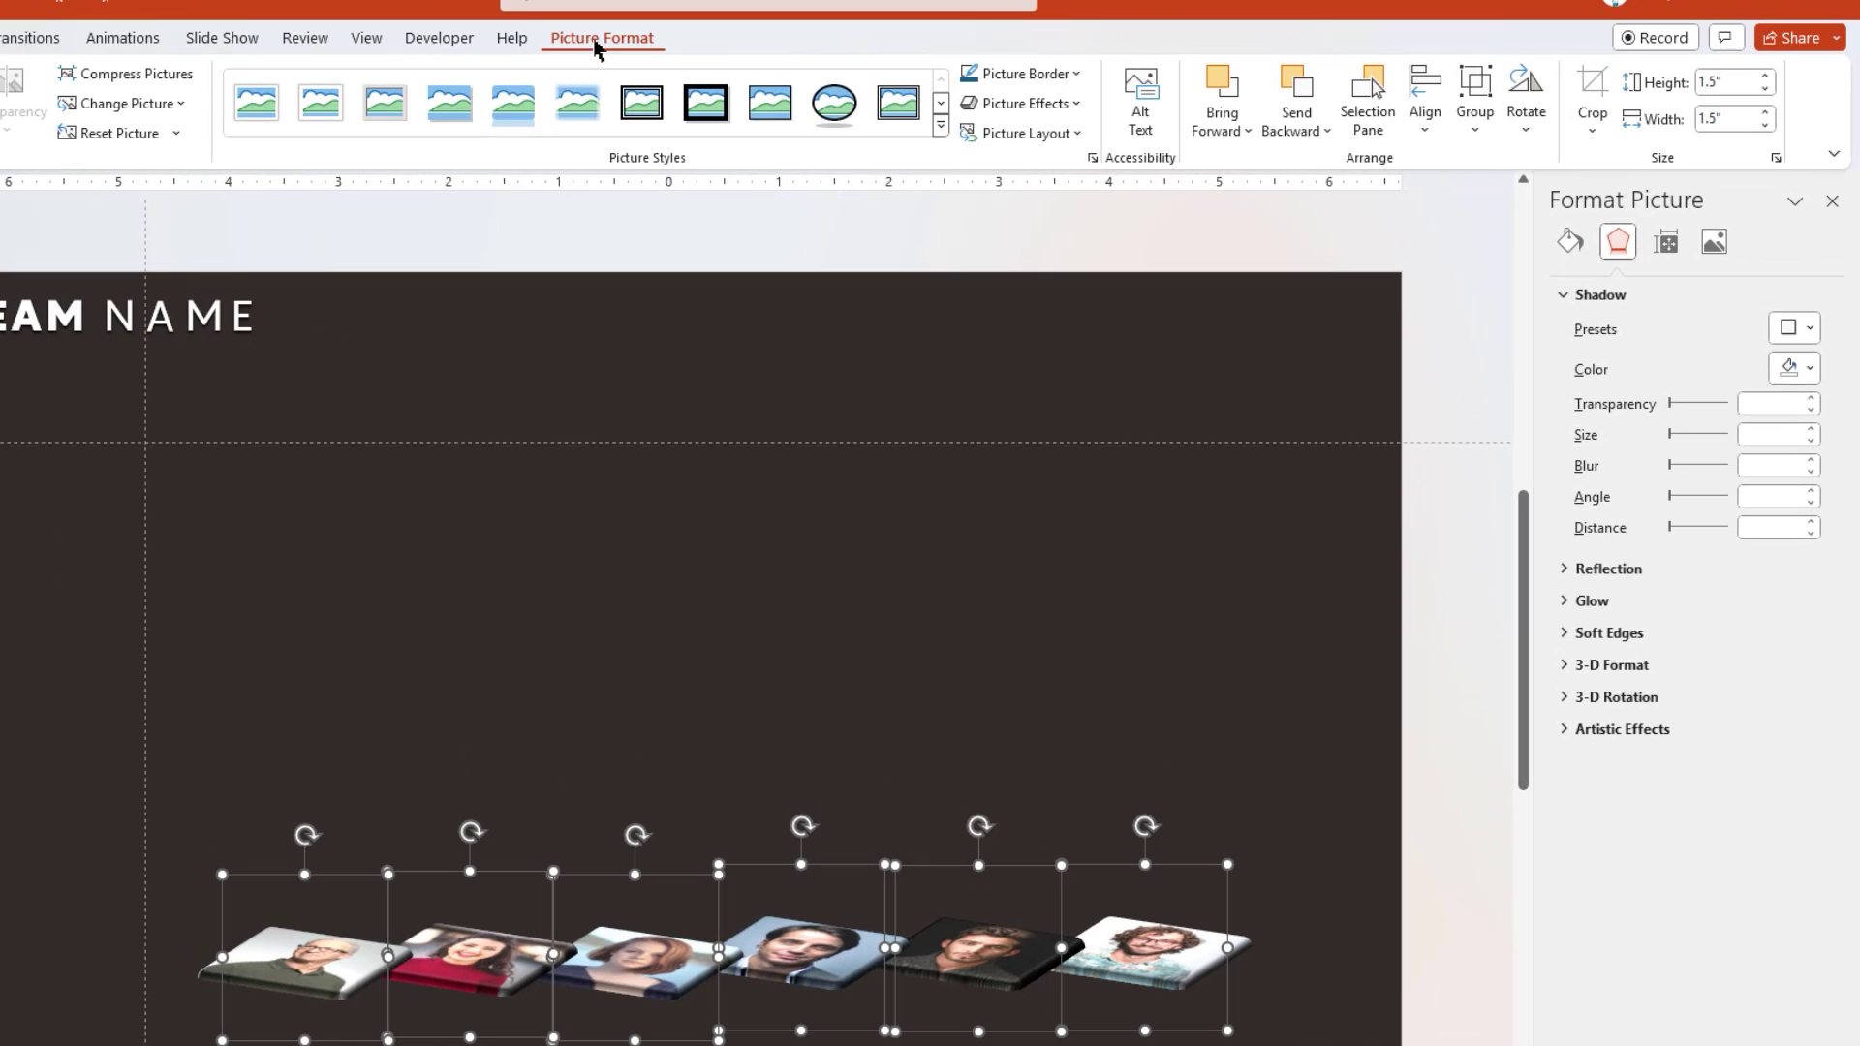
{"action": "left_click", "coordinate": [1425, 124]}
{"action": "left_click", "coordinate": [1463, 297]}
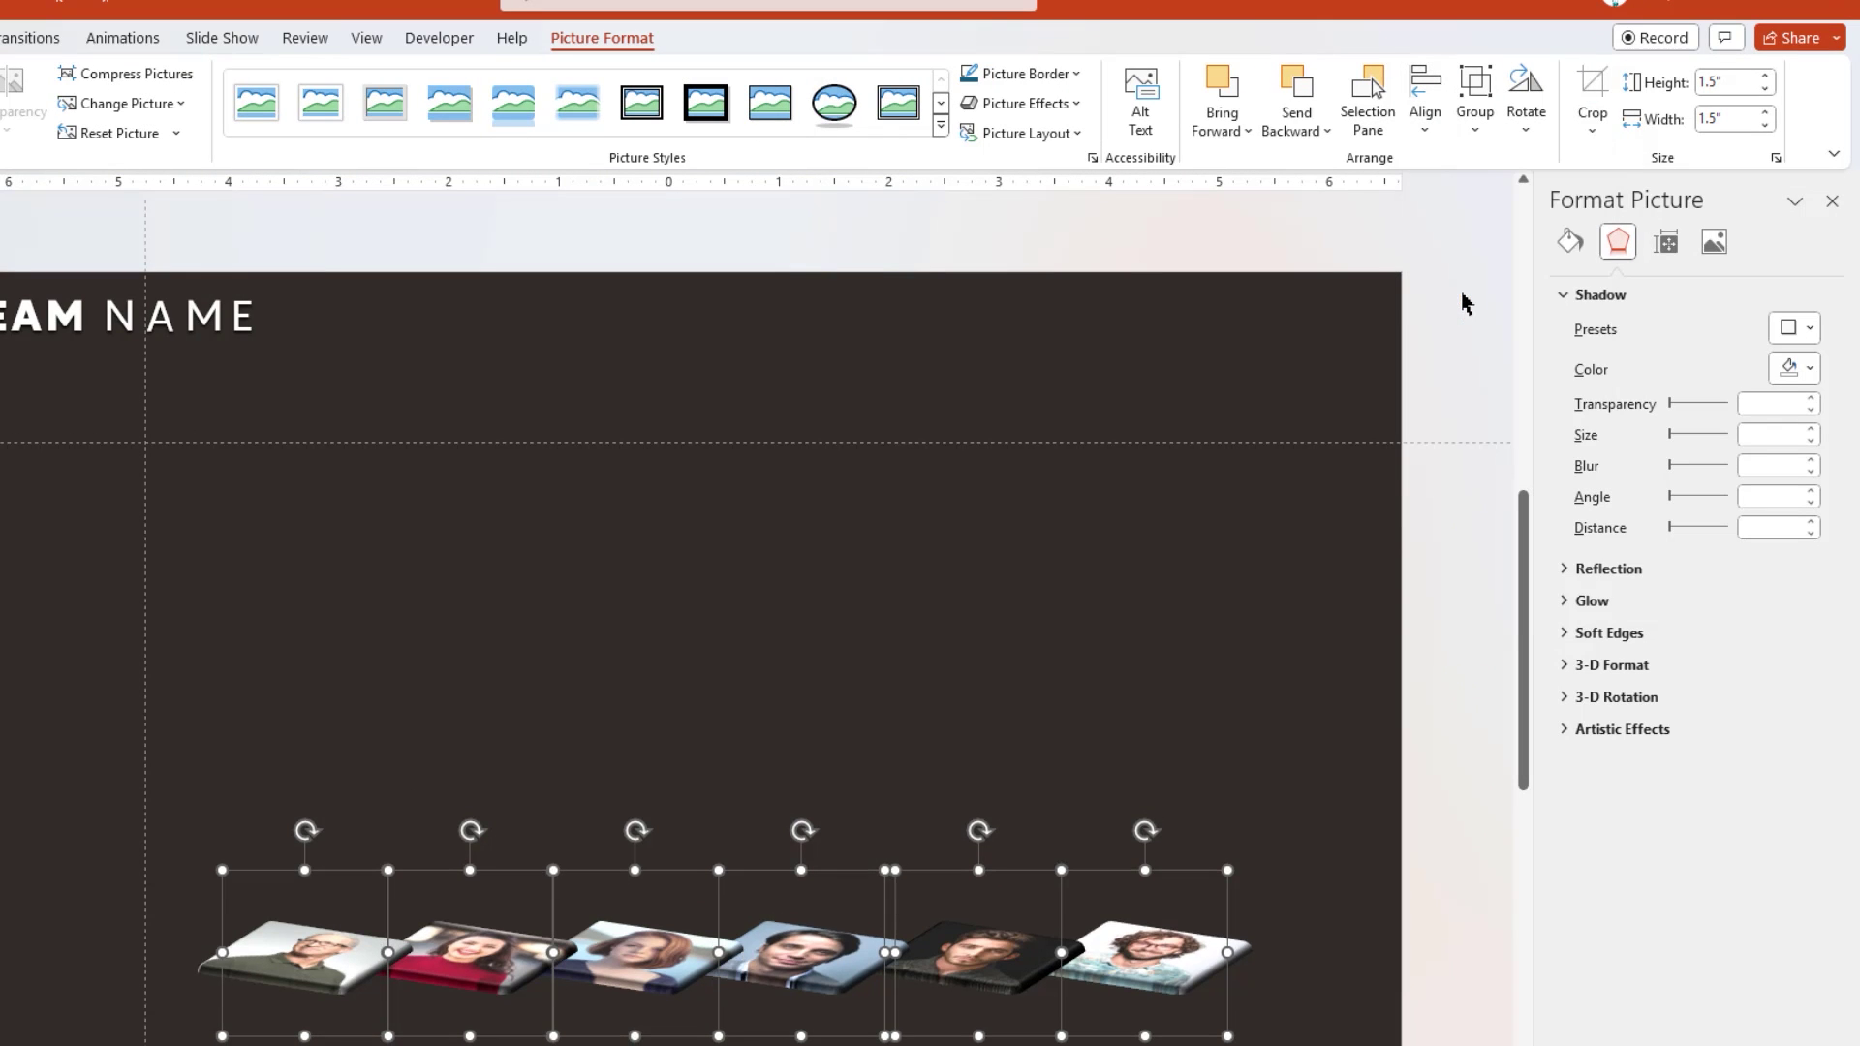
{"action": "left_click", "coordinate": [1425, 114]}
{"action": "left_click", "coordinate": [1486, 362]}
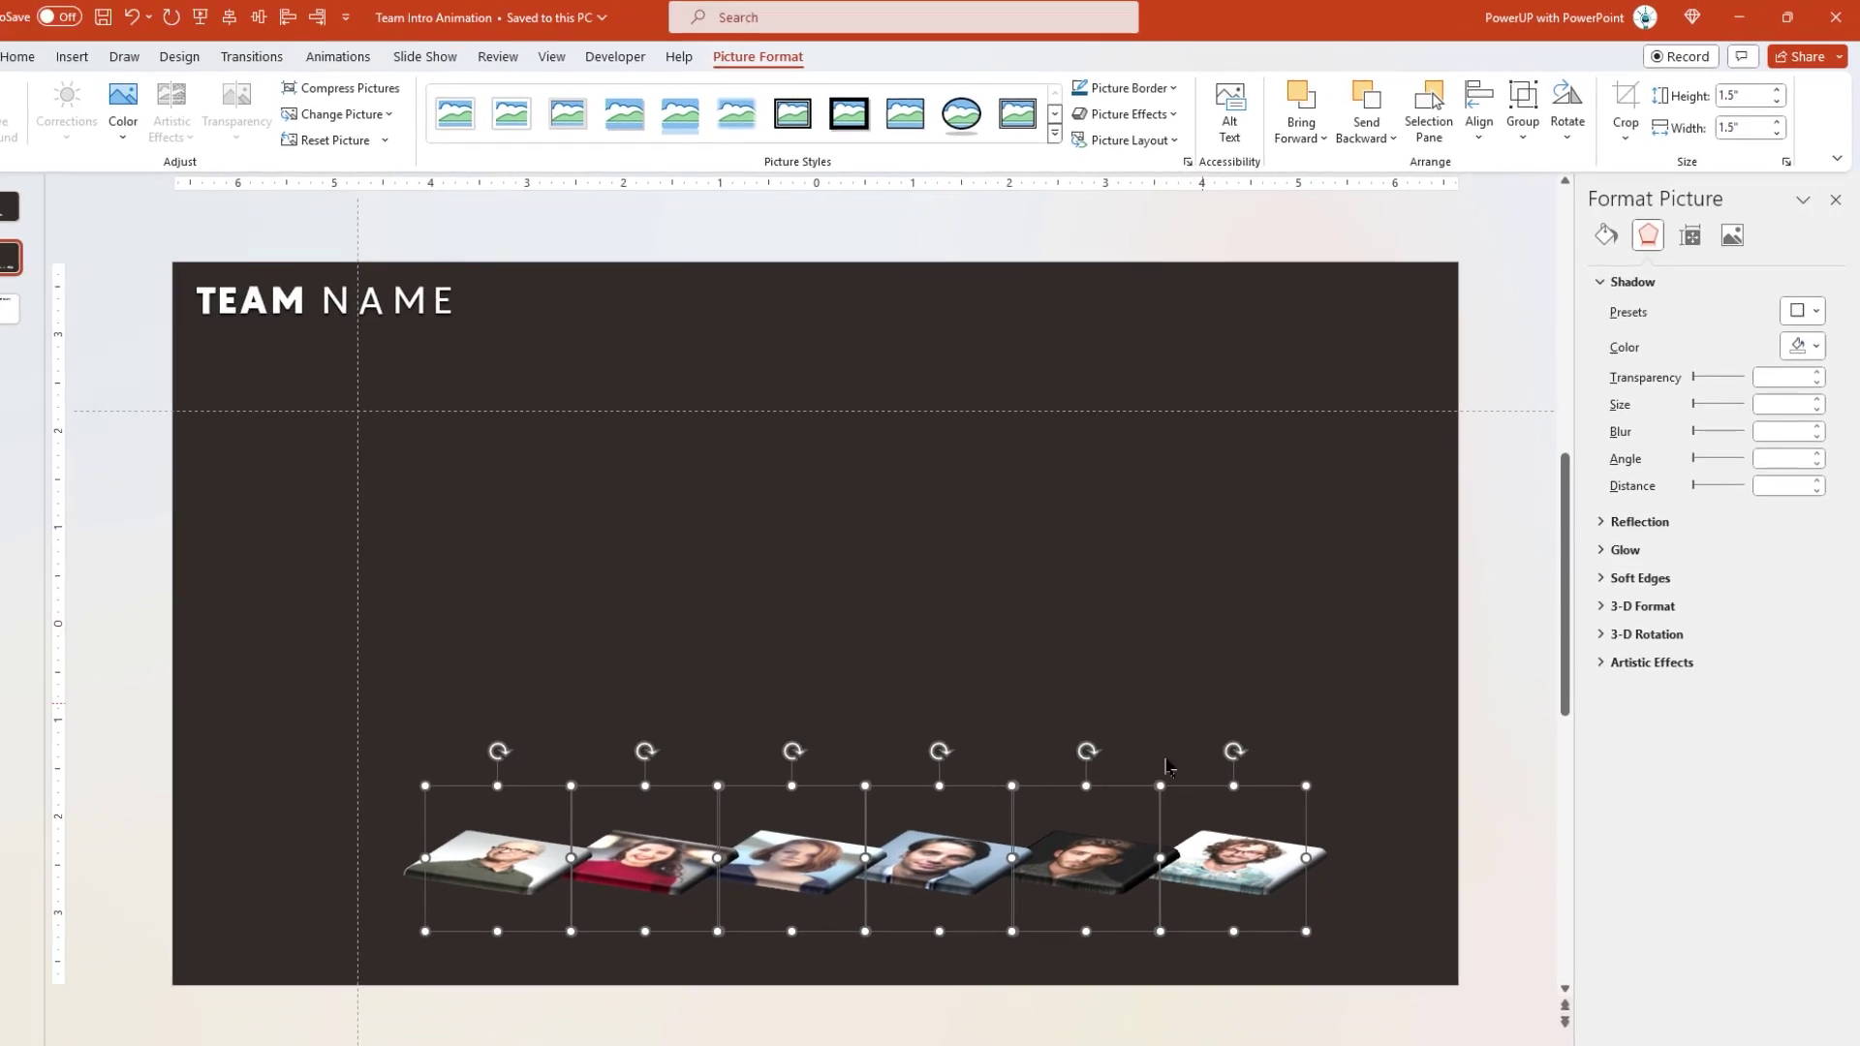
- Nudge the photo row slightly down-left and select all six portraits
{"action": "mouse_move", "coordinate": [1085, 860]}
{"action": "left_mouse_down"}
{"action": "mouse_move", "coordinate": [1068, 889]}
{"action": "mouse_move", "coordinate": [1089, 864]}
{"action": "mouse_move", "coordinate": [1064, 863]}
{"action": "left_mouse_up"}
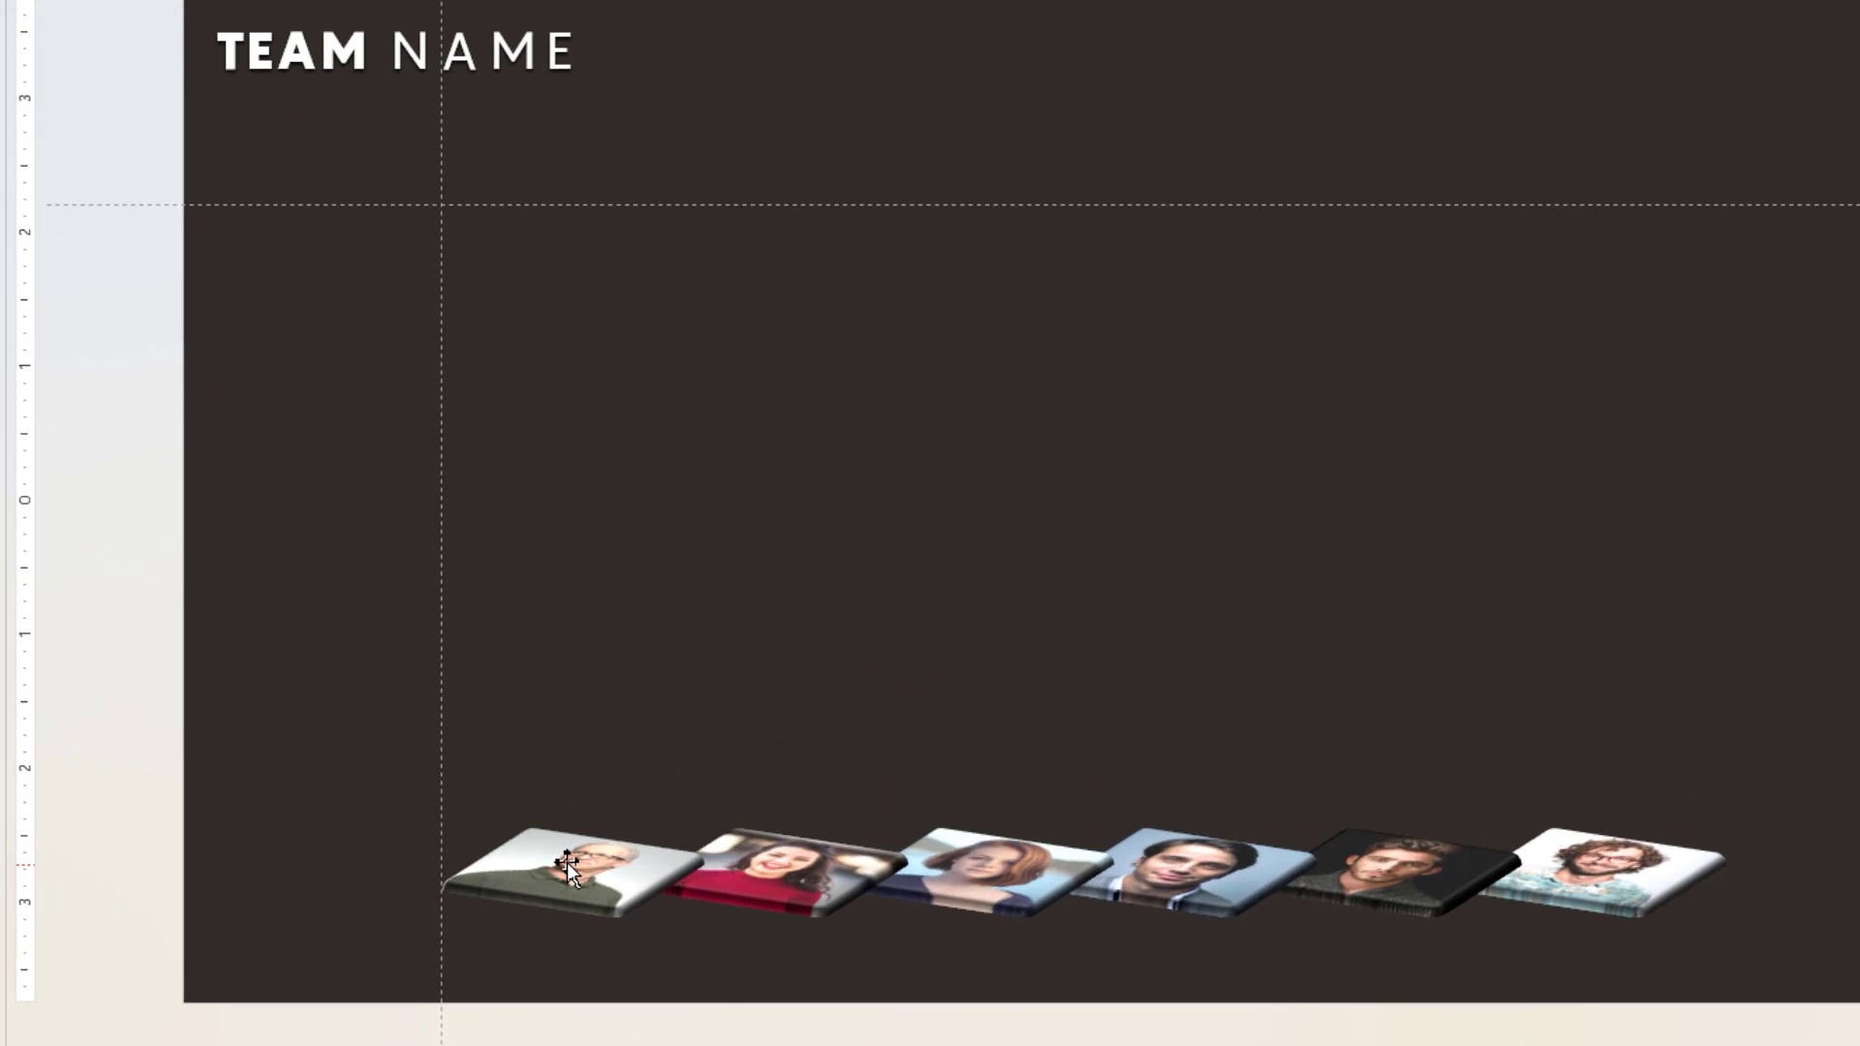
{"action": "left_click", "coordinate": [498, 863]}
{"action": "left_click", "coordinate": [773, 871], "text": "shift"}
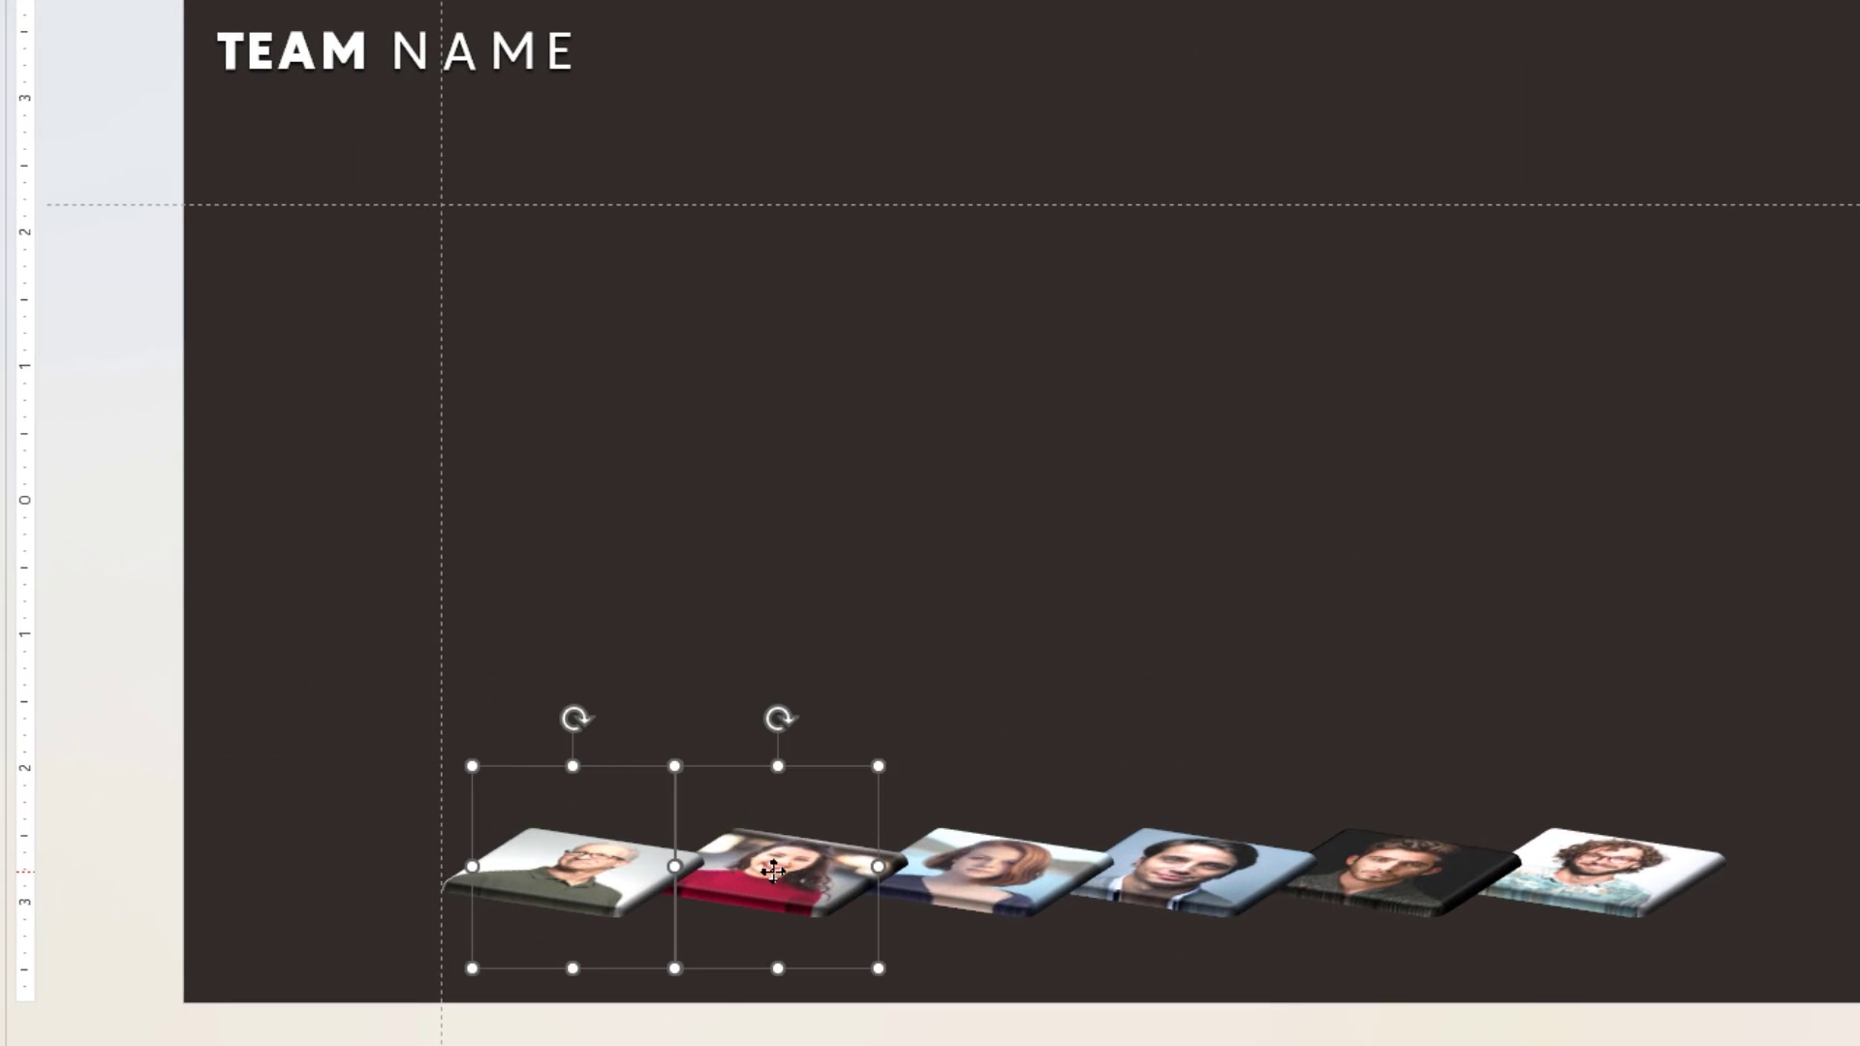
{"action": "left_click", "coordinate": [975, 865], "text": "shift"}
{"action": "left_click", "coordinate": [1182, 869], "text": "shift"}
{"action": "left_click", "coordinate": [1364, 868], "text": "shift"}
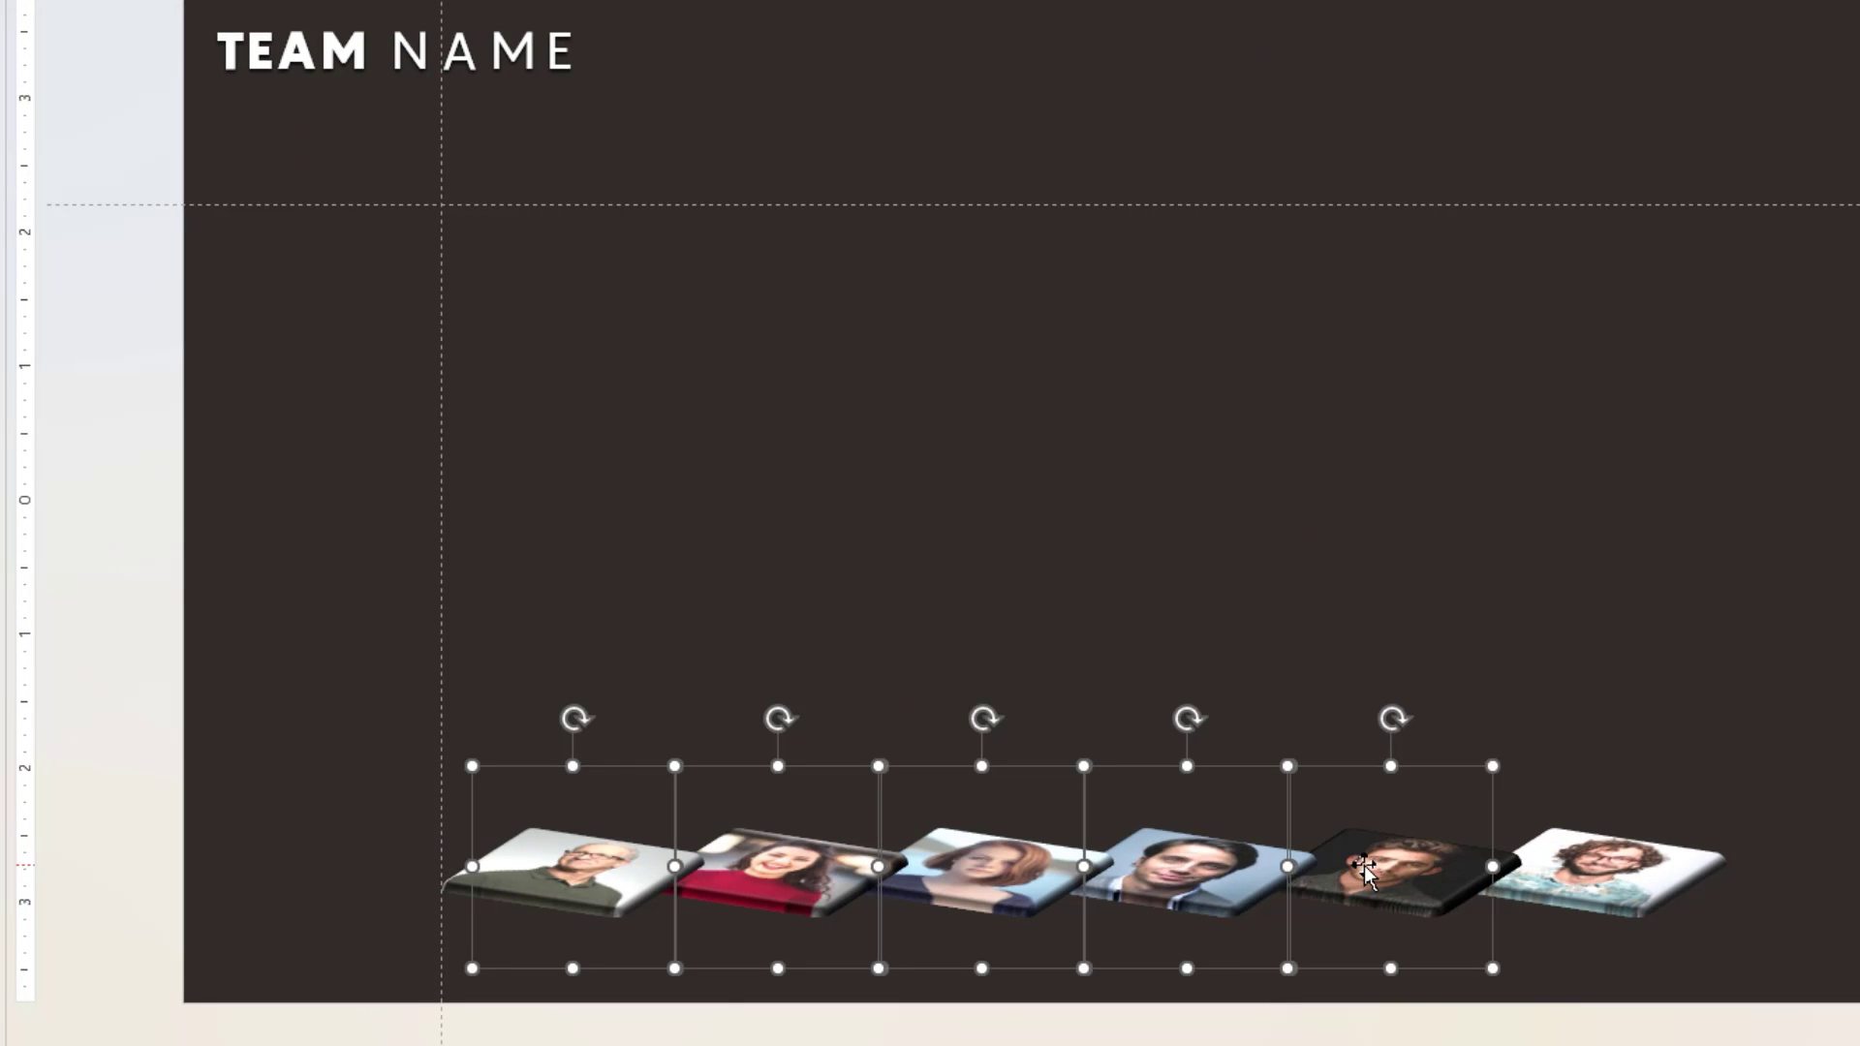
{"action": "left_click", "coordinate": [1580, 878], "text": "shift"}
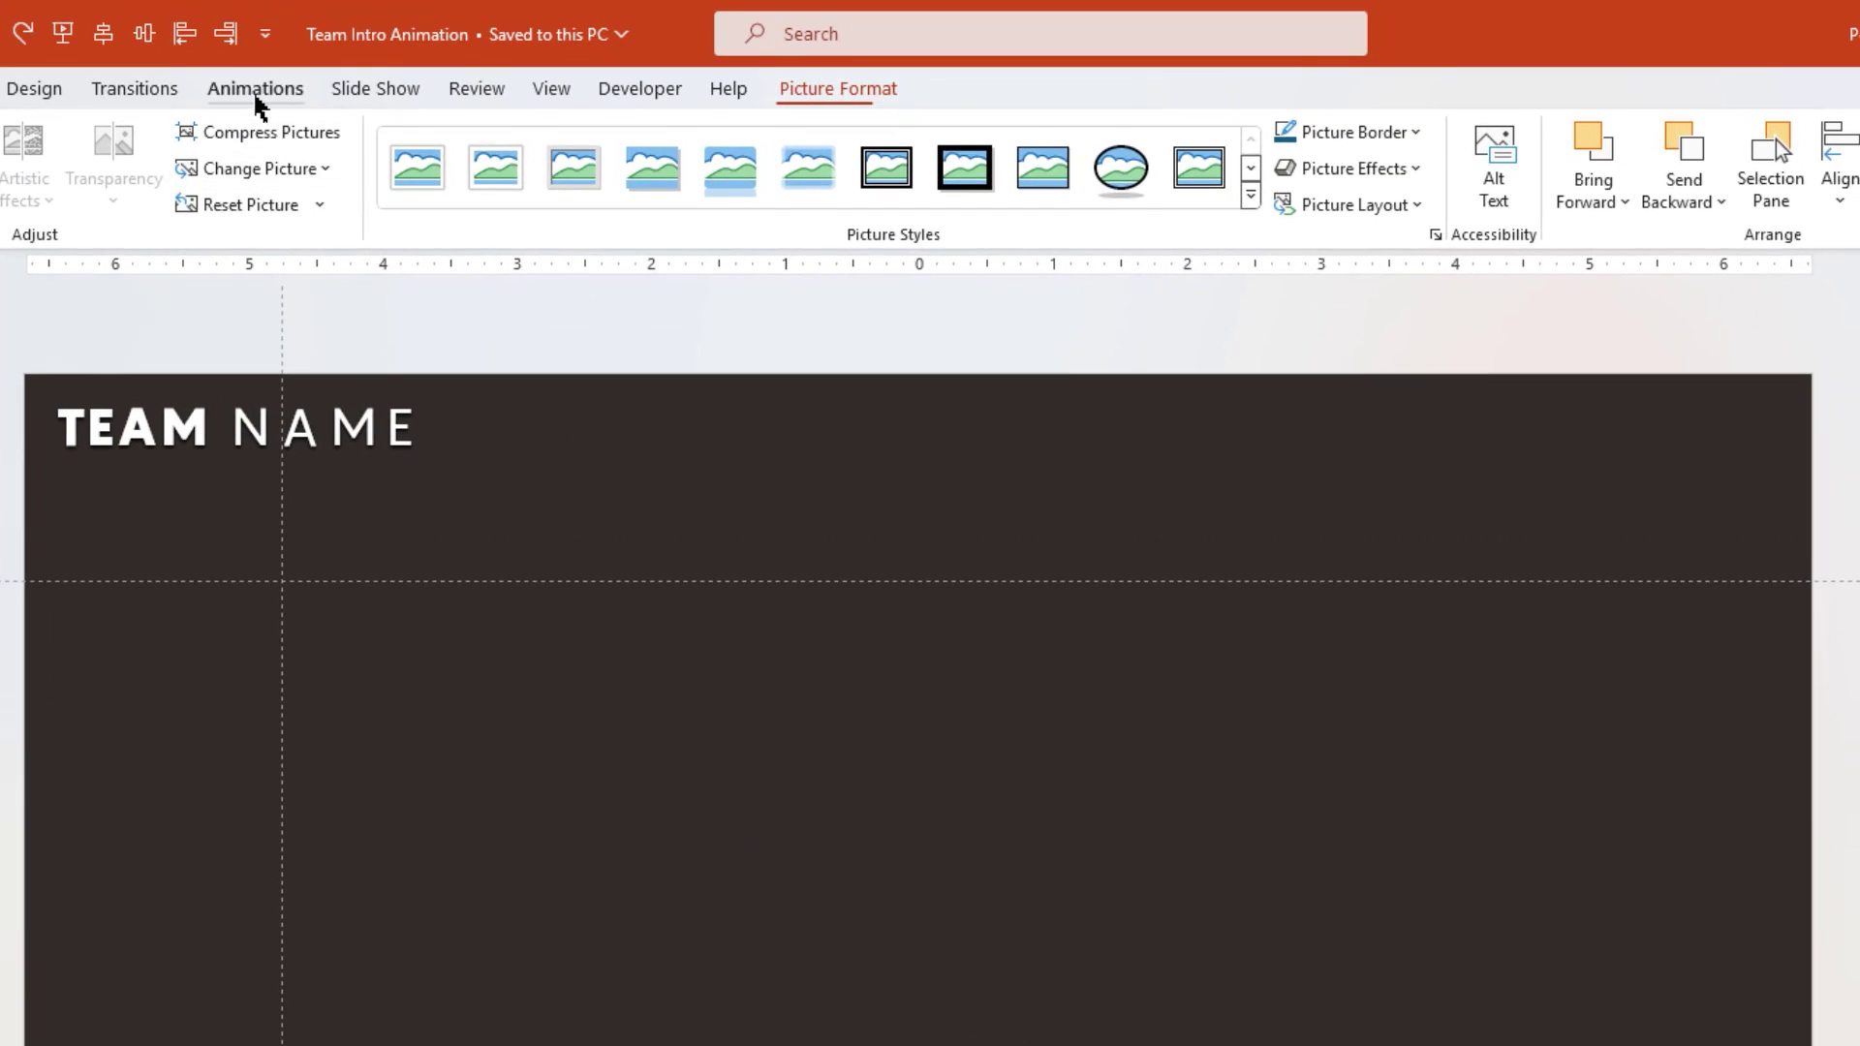
{"action": "left_click", "coordinate": [256, 92]}
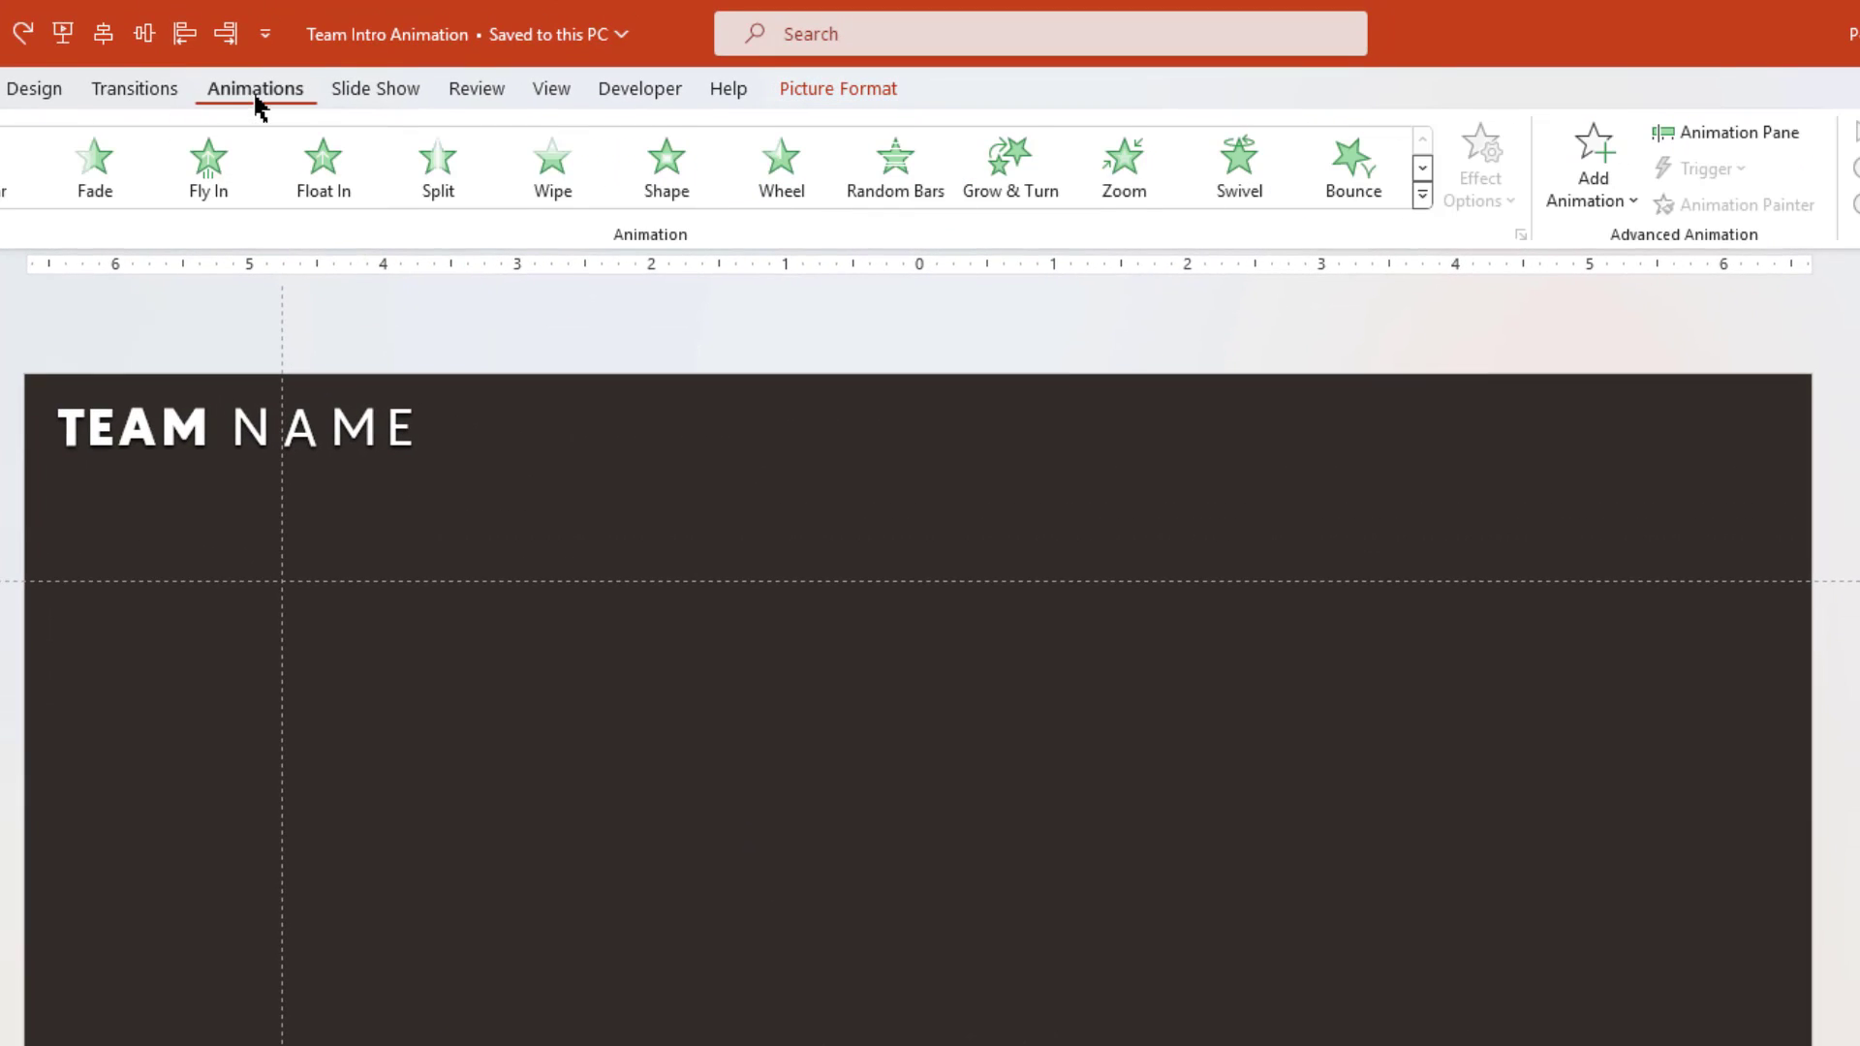
- Apply a Fade entrance to the six photos and set Picture 8 to start With Previous
{"action": "left_click", "coordinate": [123, 183]}
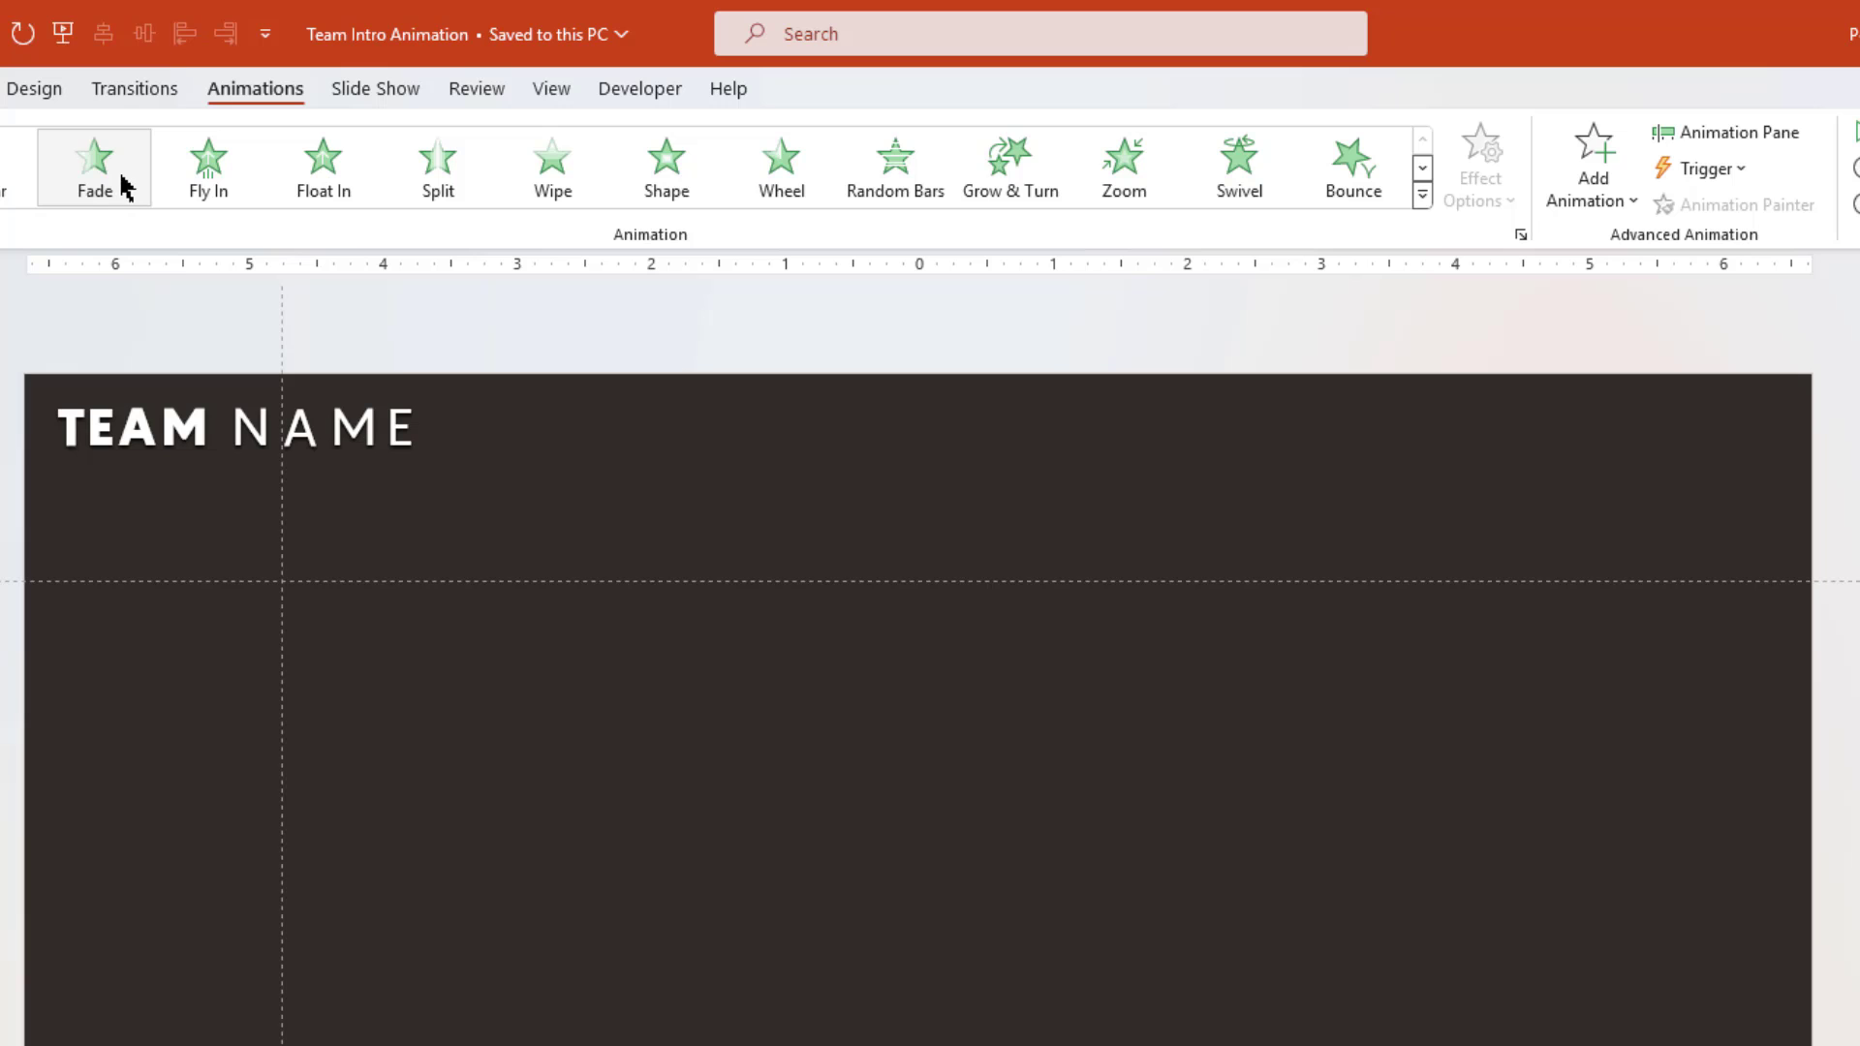
{"action": "left_click", "coordinate": [1735, 135]}
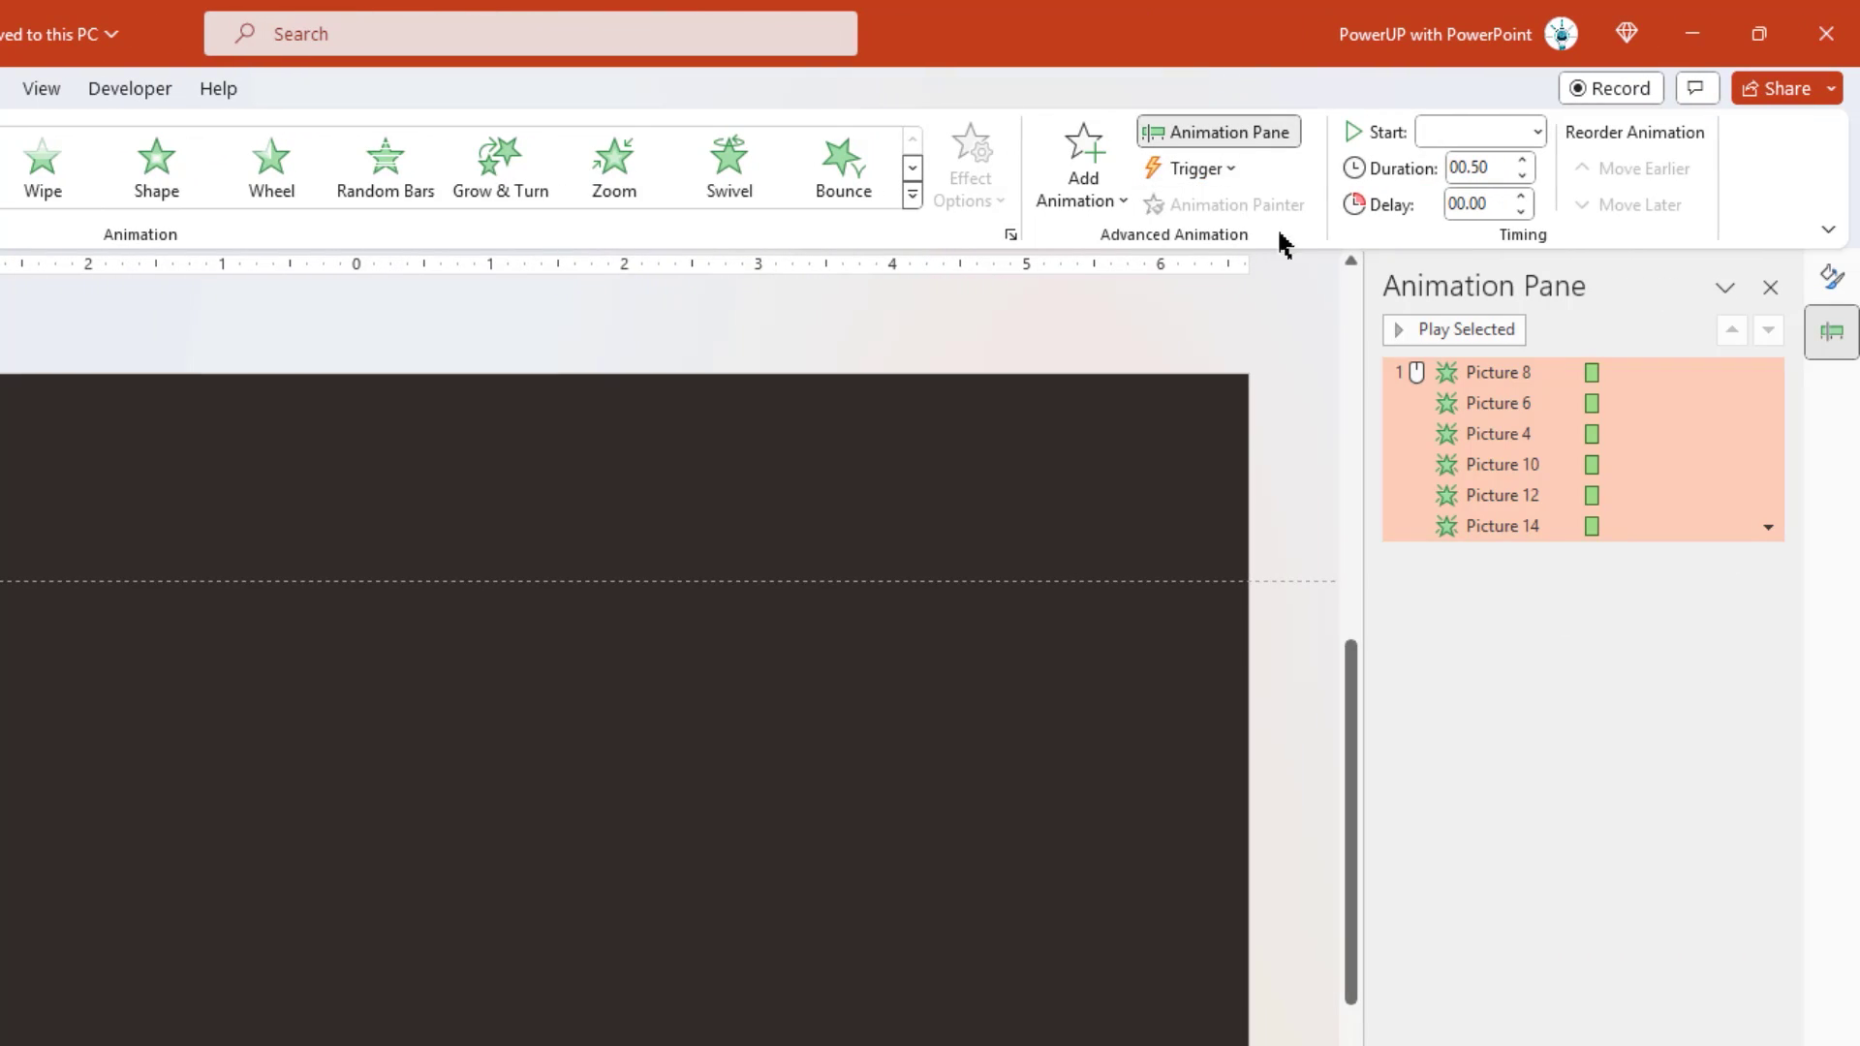
{"action": "left_click_drag", "start_coordinate": [1363, 370], "coordinate": [1299, 355]}
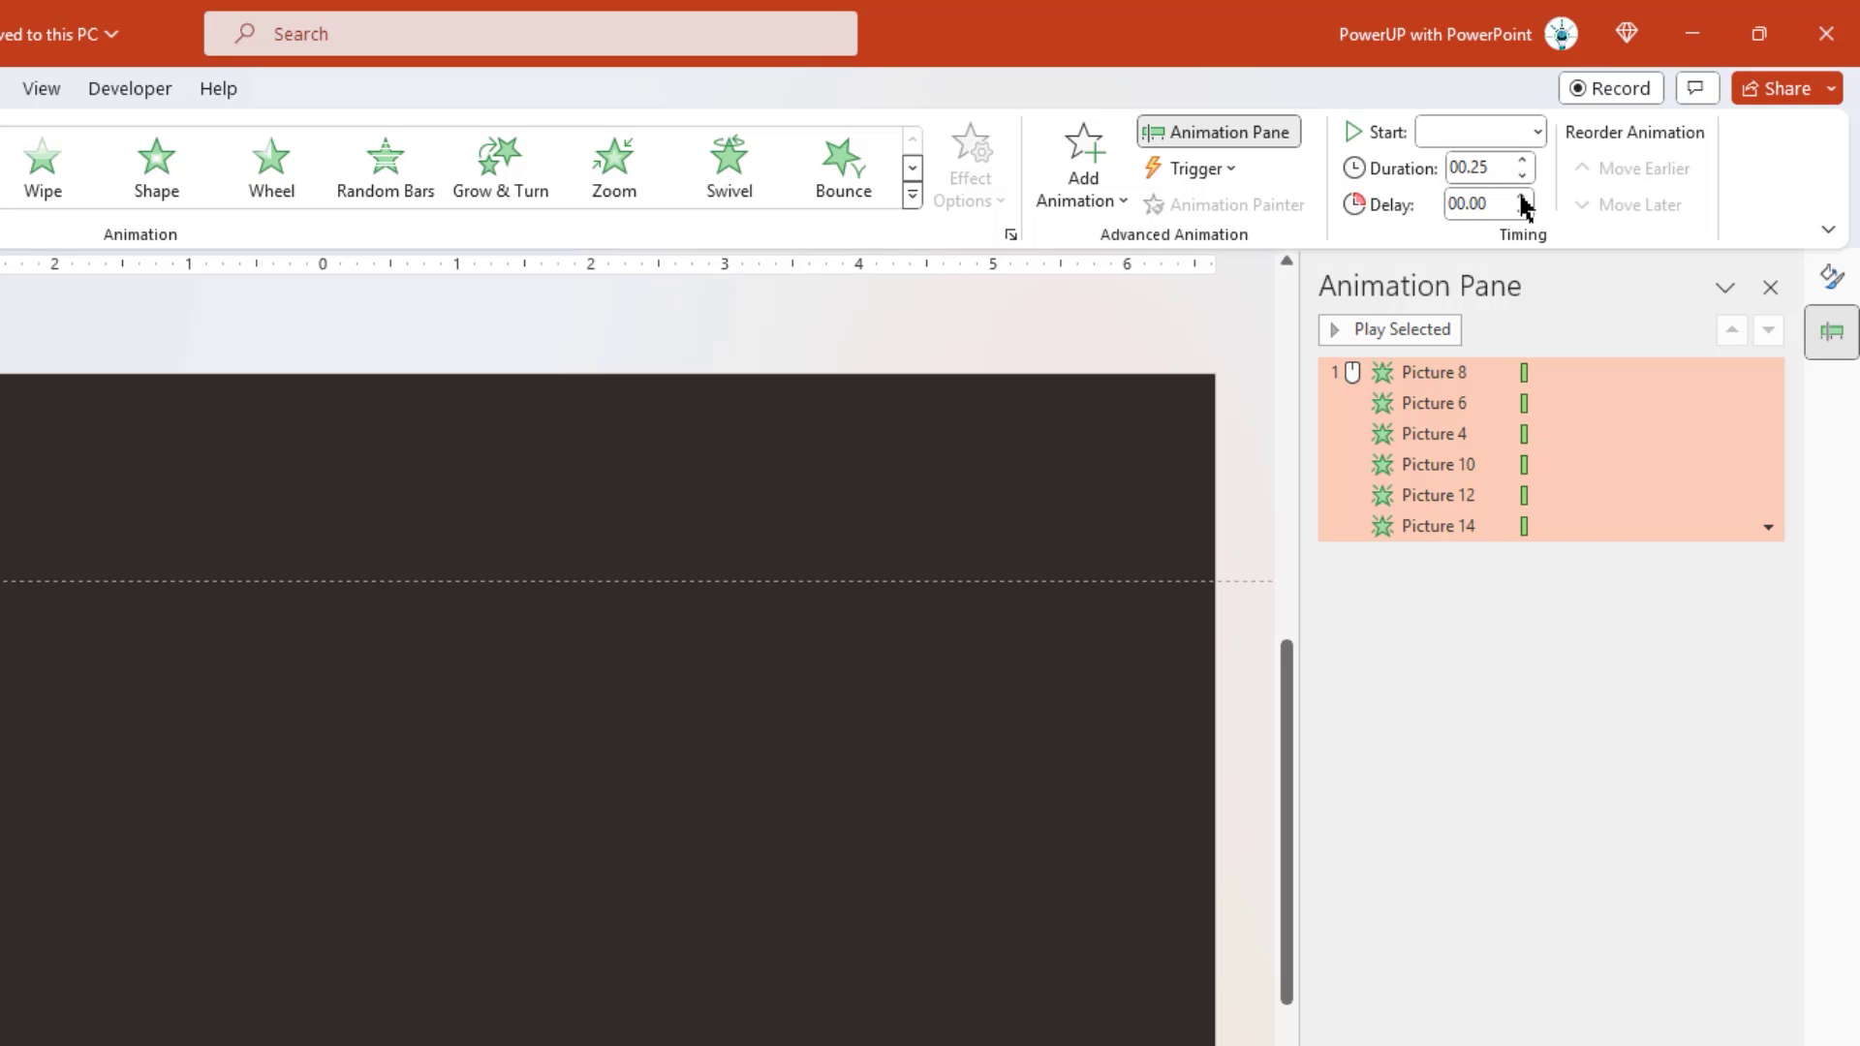
{"action": "left_click", "coordinate": [1450, 374]}
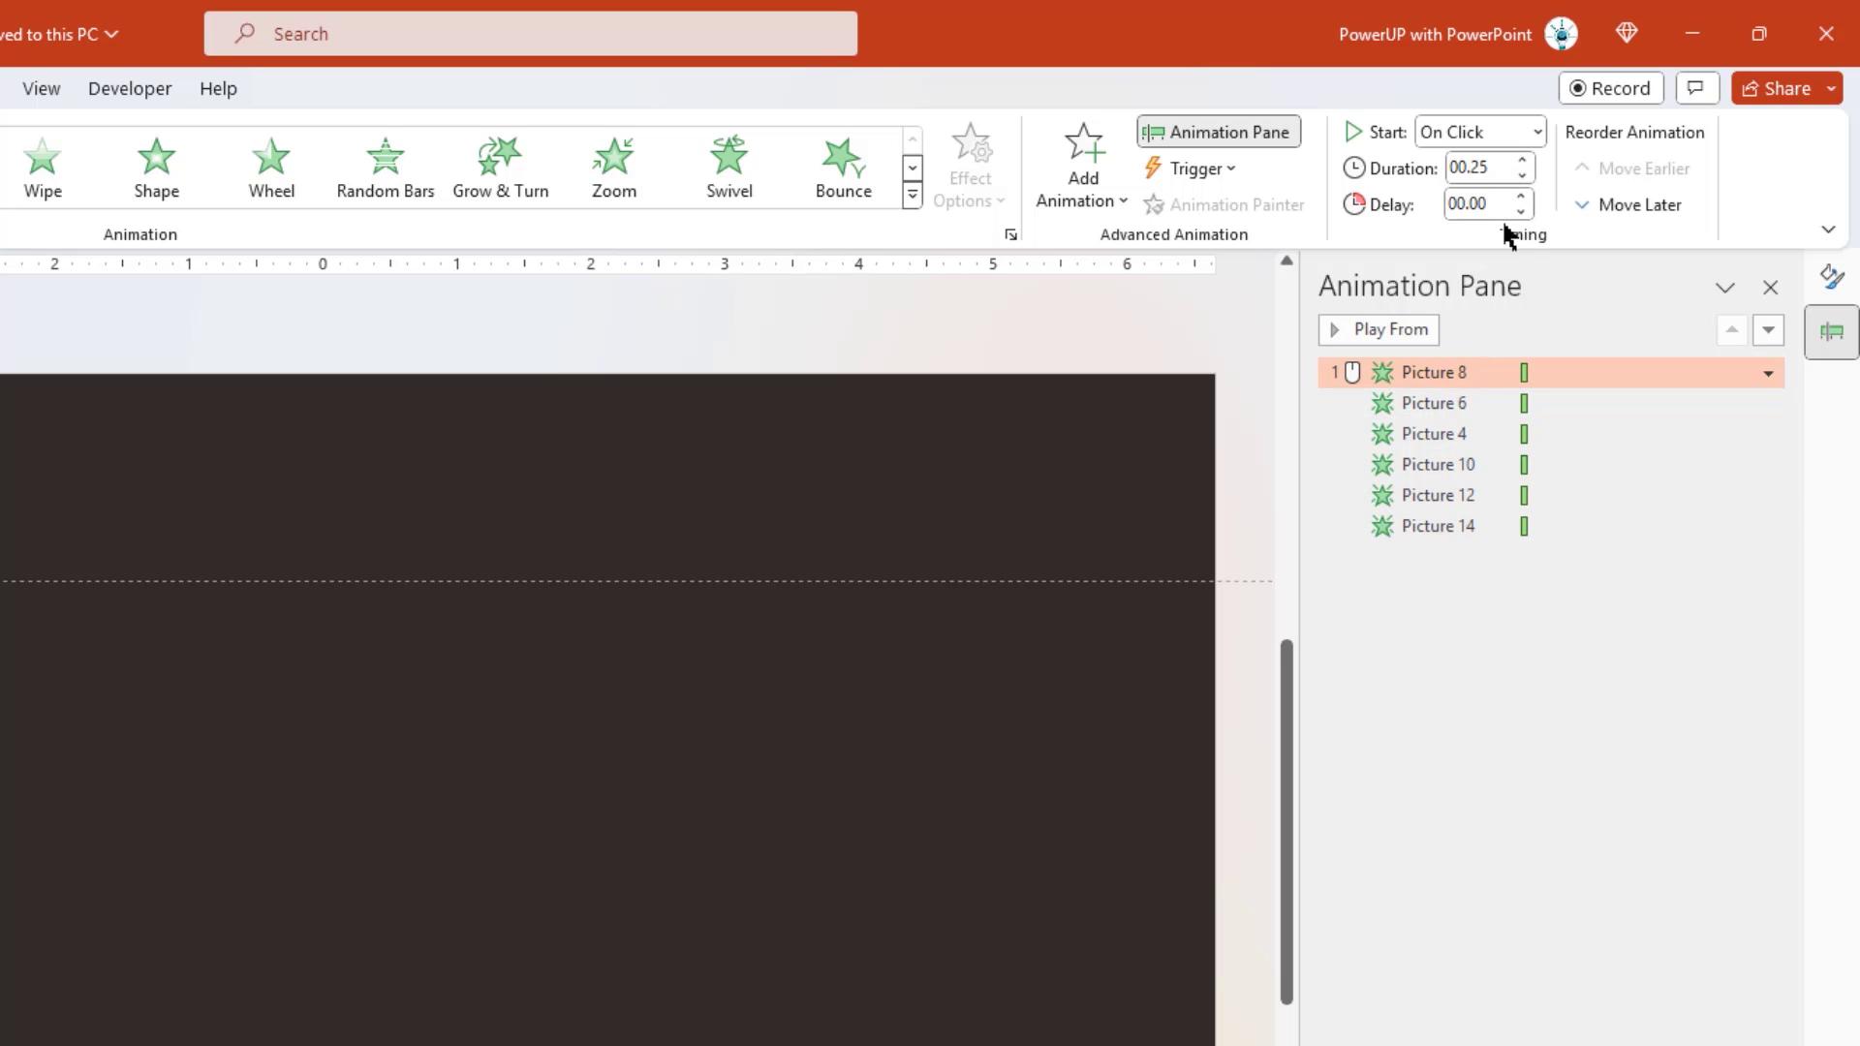
{"action": "left_click", "coordinate": [1535, 132]}
{"action": "left_click", "coordinate": [1495, 195]}
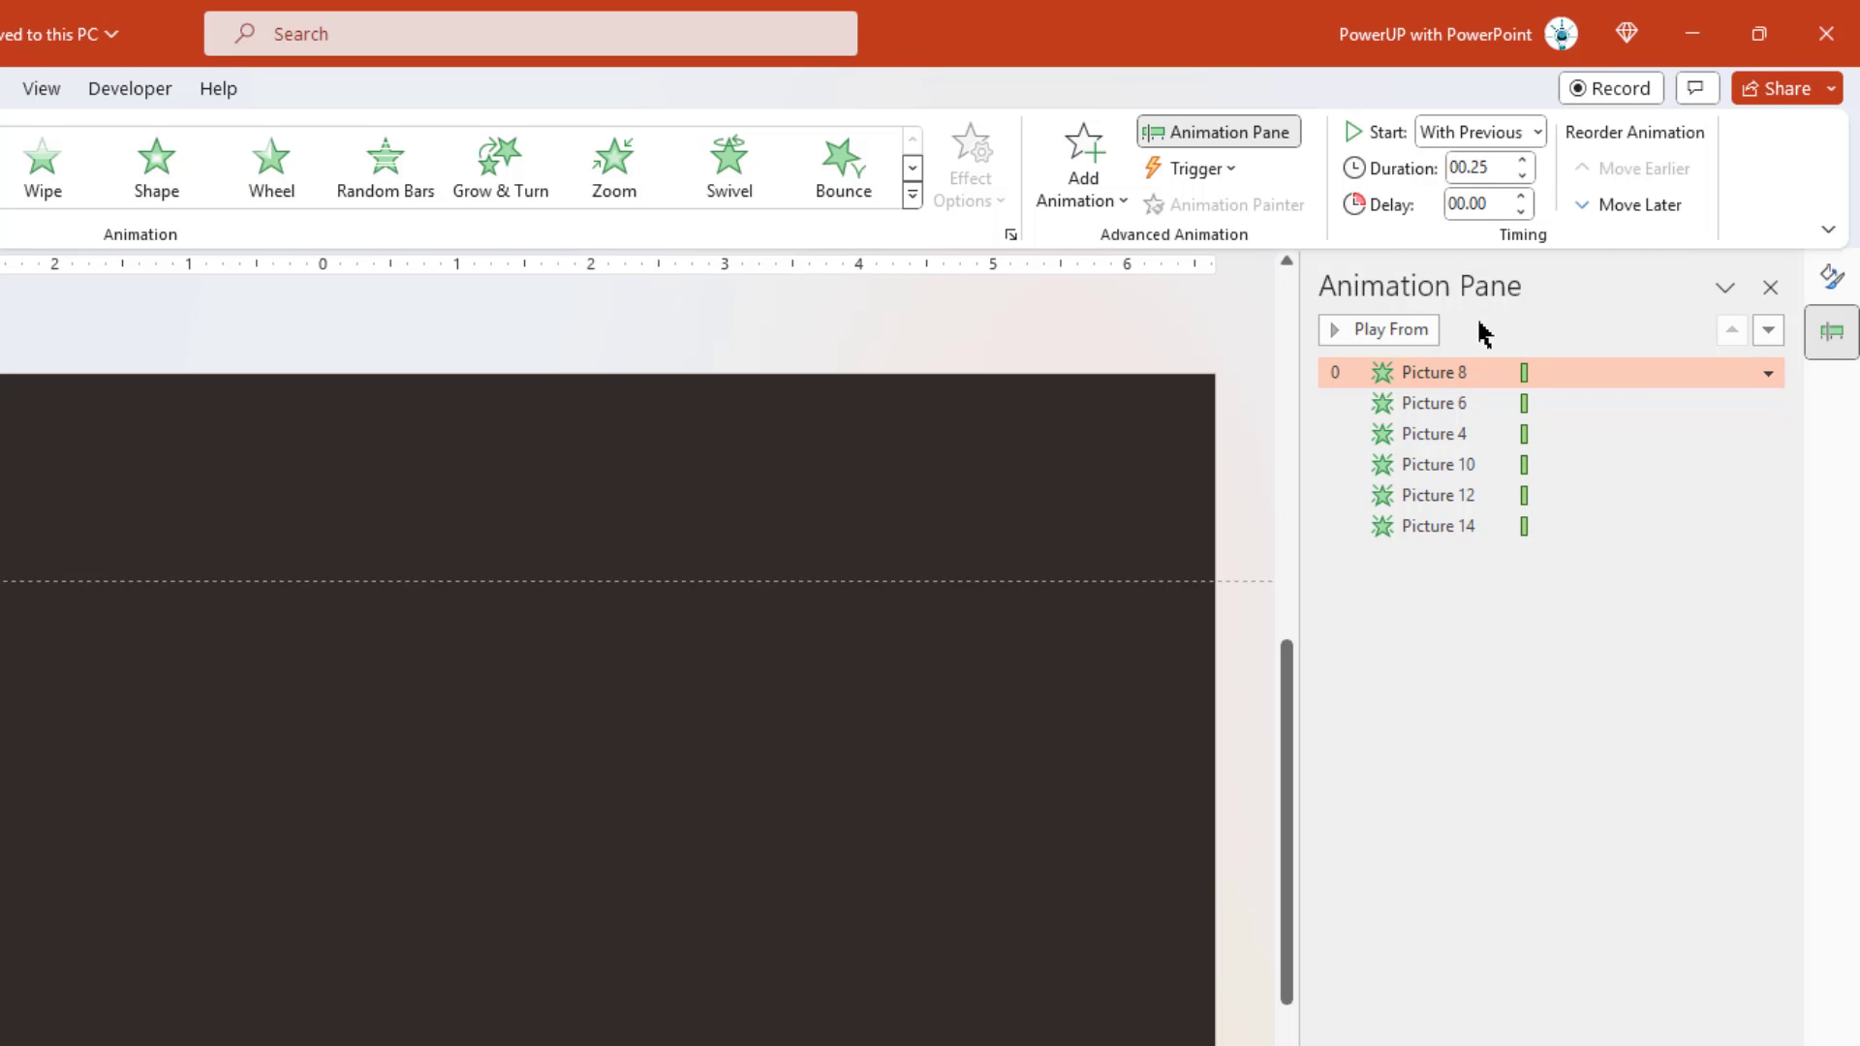
- Set the Picture 6 through Picture 14 fades to start After Previous
{"action": "left_click", "coordinate": [1439, 401]}
{"action": "left_click", "coordinate": [1439, 526], "text": "shift"}
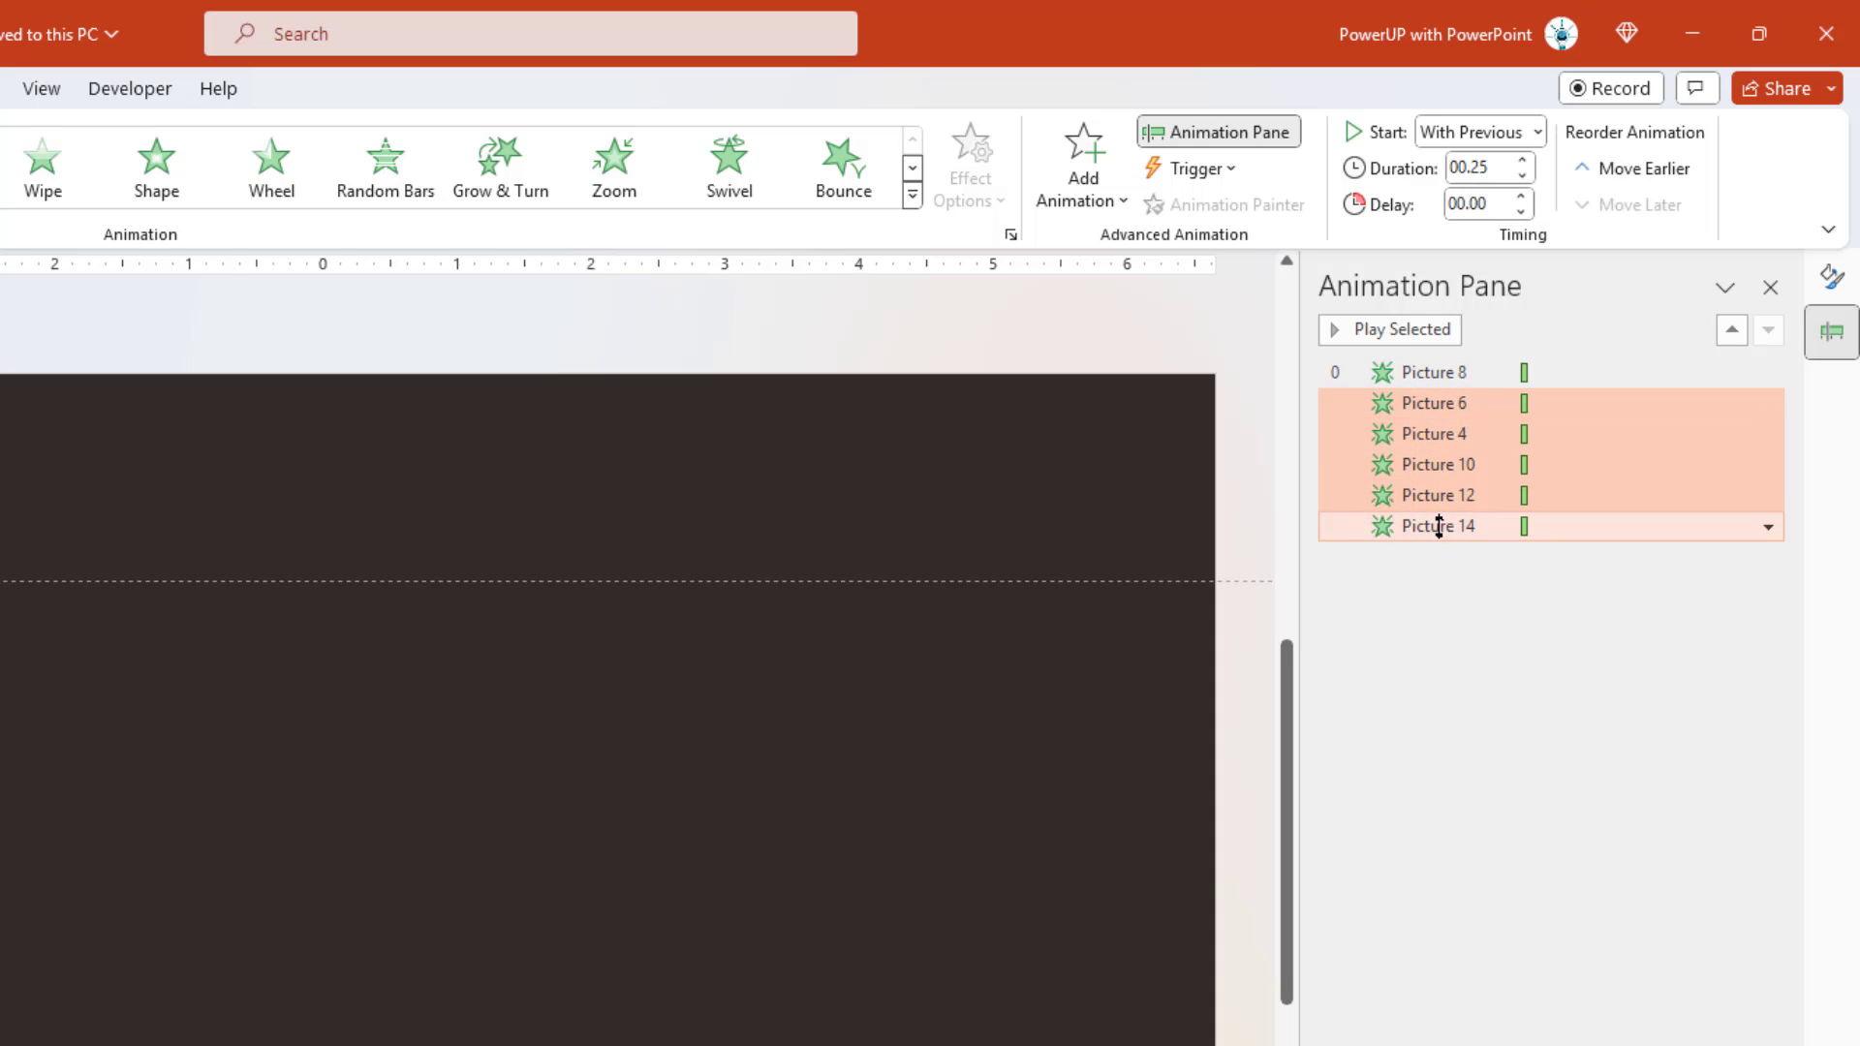
{"action": "left_click", "coordinate": [1532, 137]}
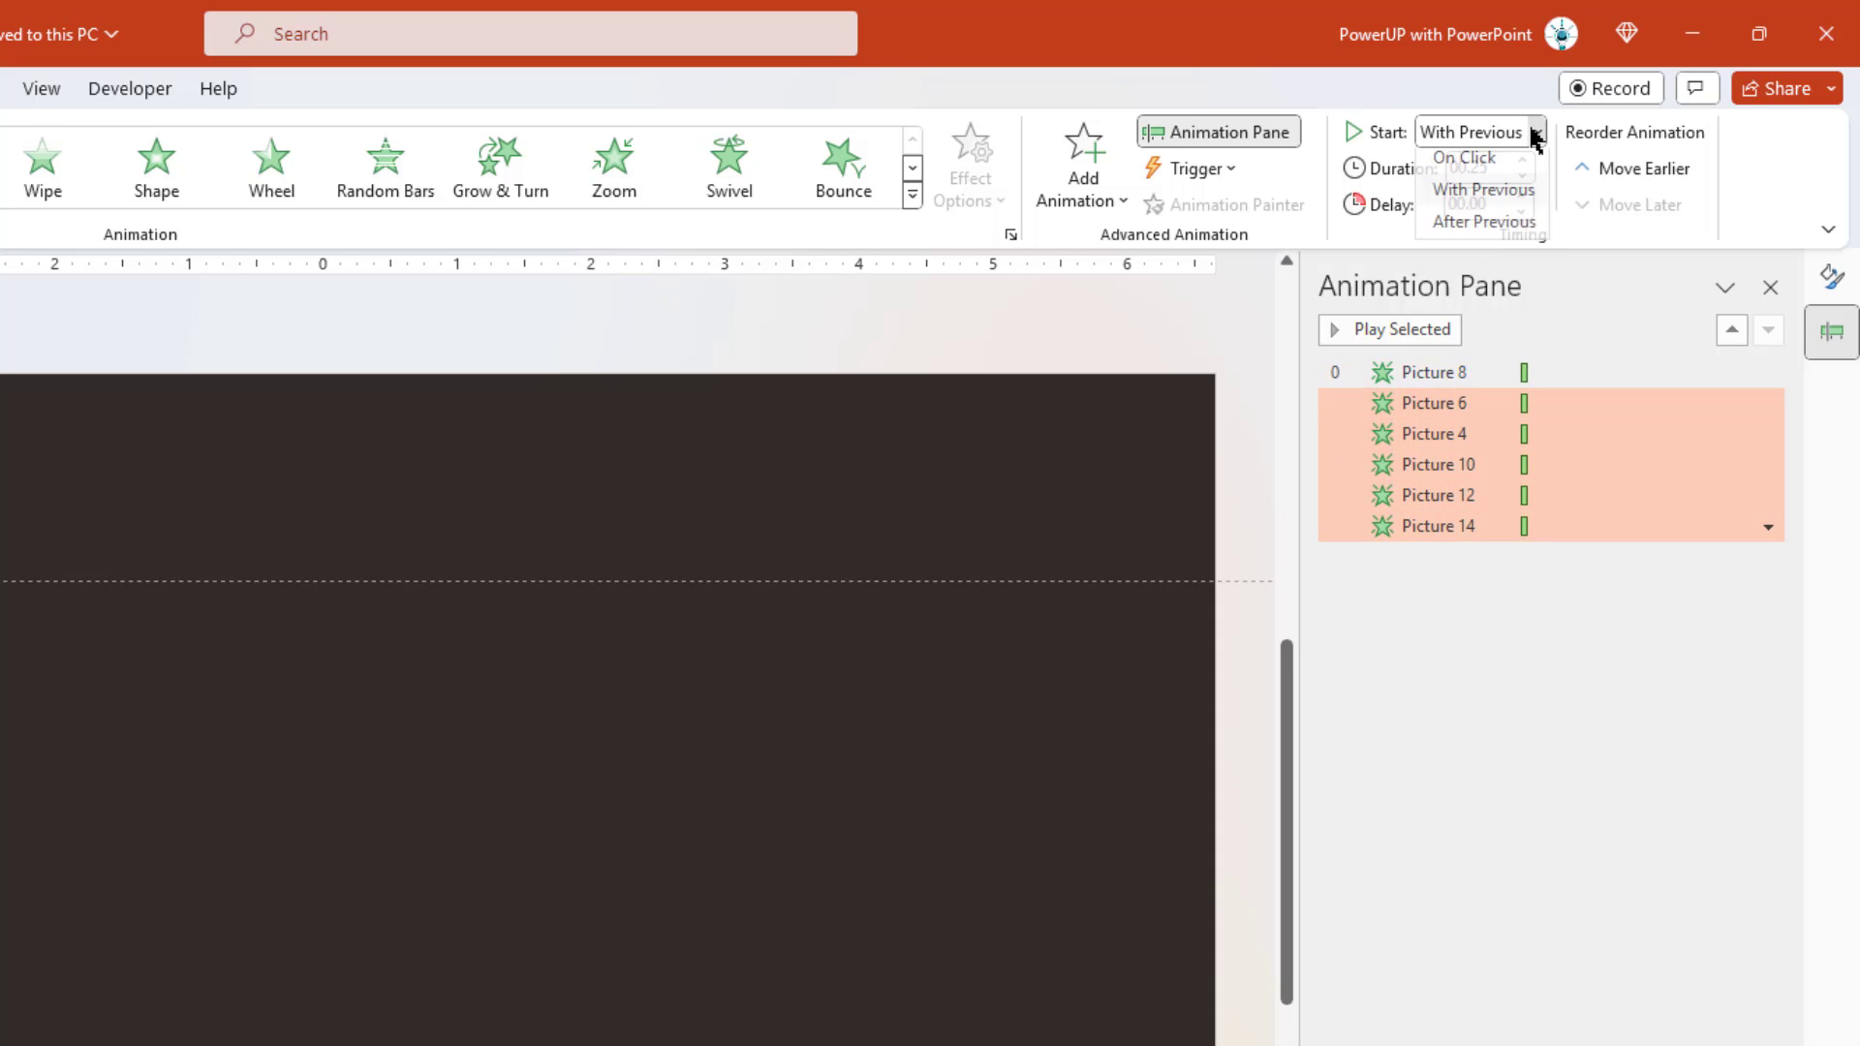
{"action": "left_click", "coordinate": [1490, 228]}
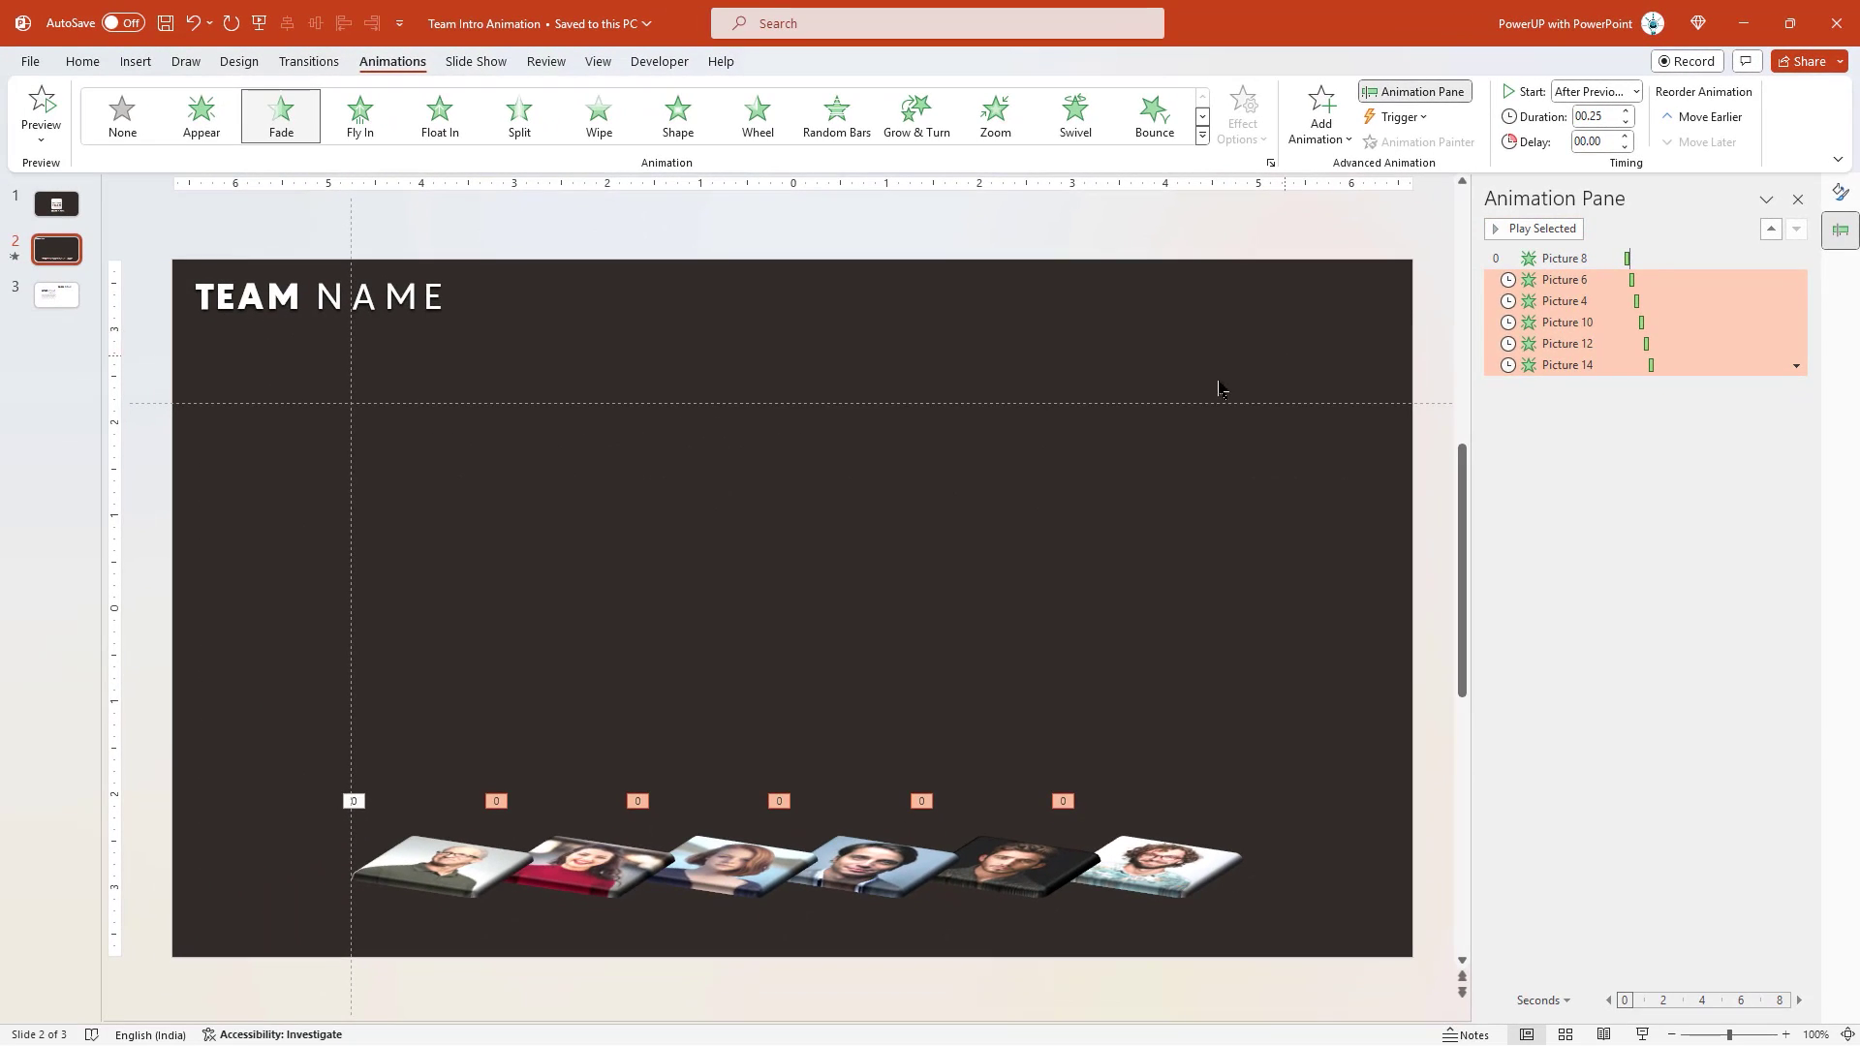
{"action": "left_click", "coordinate": [691, 536]}
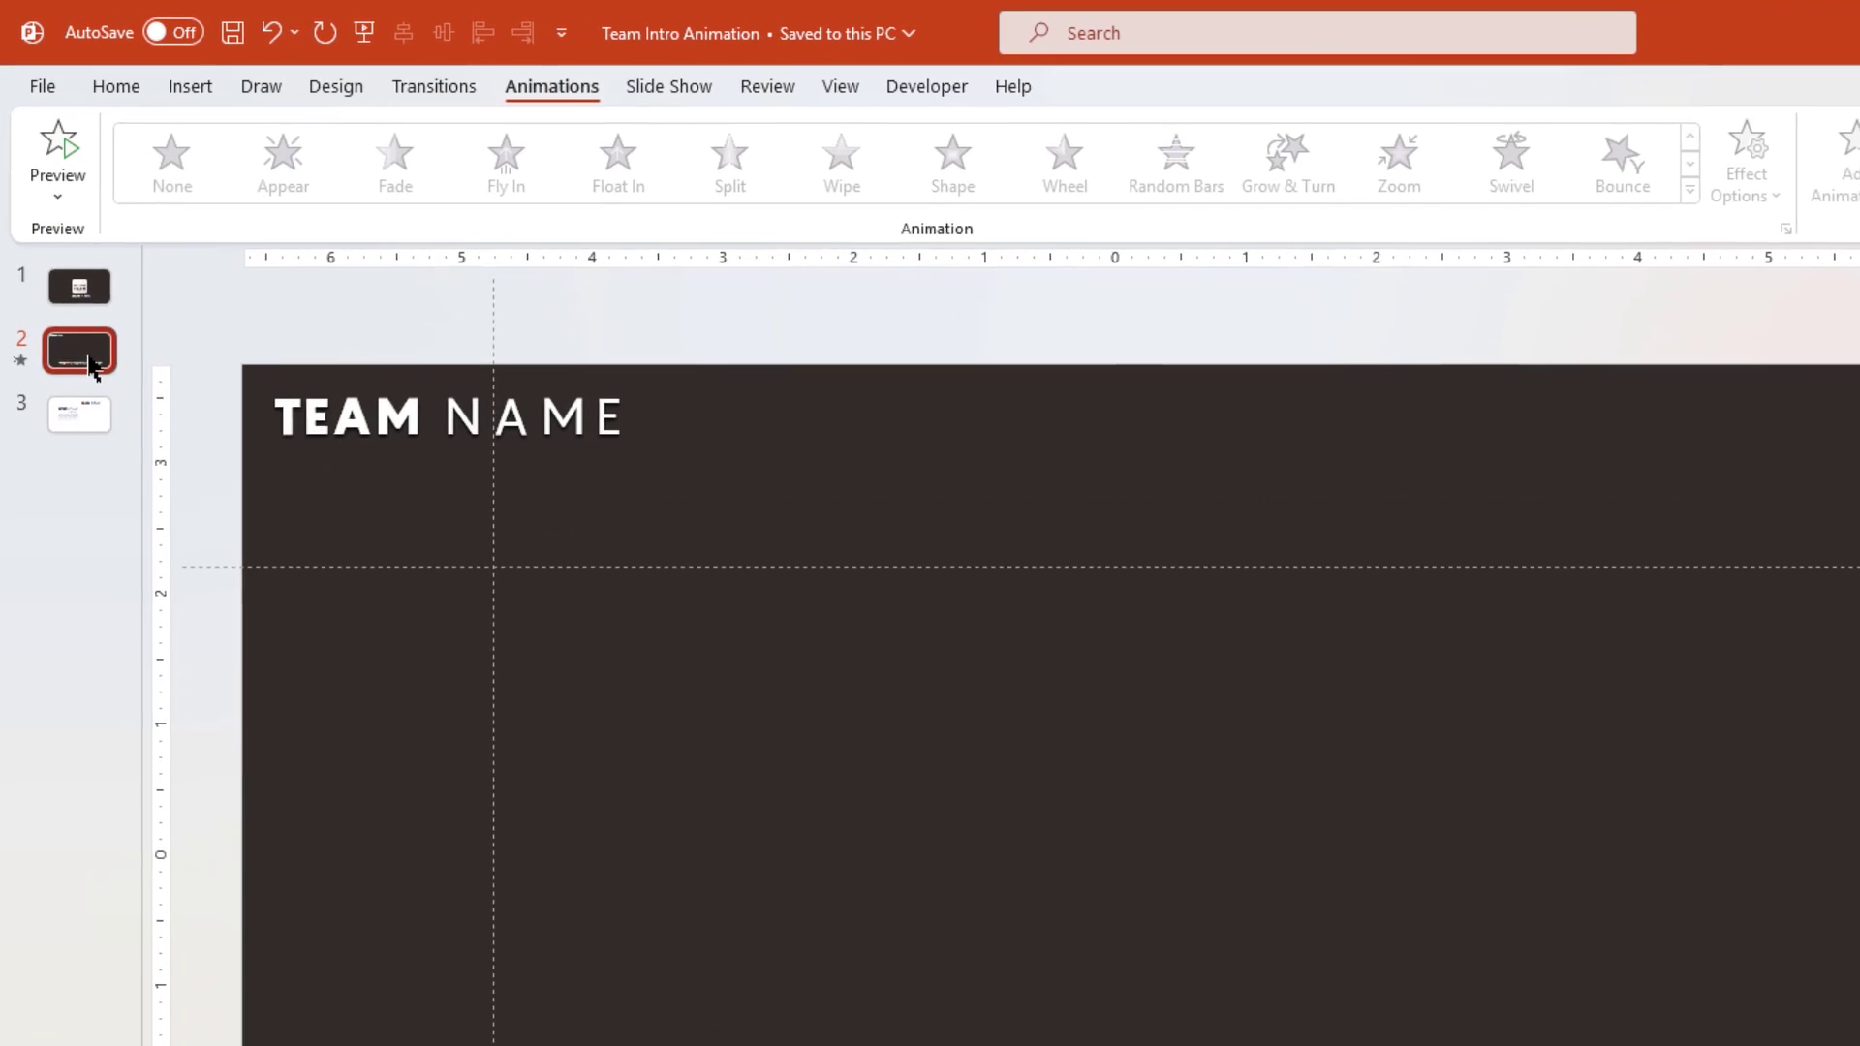
- Duplicate slide 2 into slide 3, then remove the Fade animations from all six copied photos
{"action": "right_click", "coordinate": [64, 254]}
{"action": "left_click", "coordinate": [155, 625]}
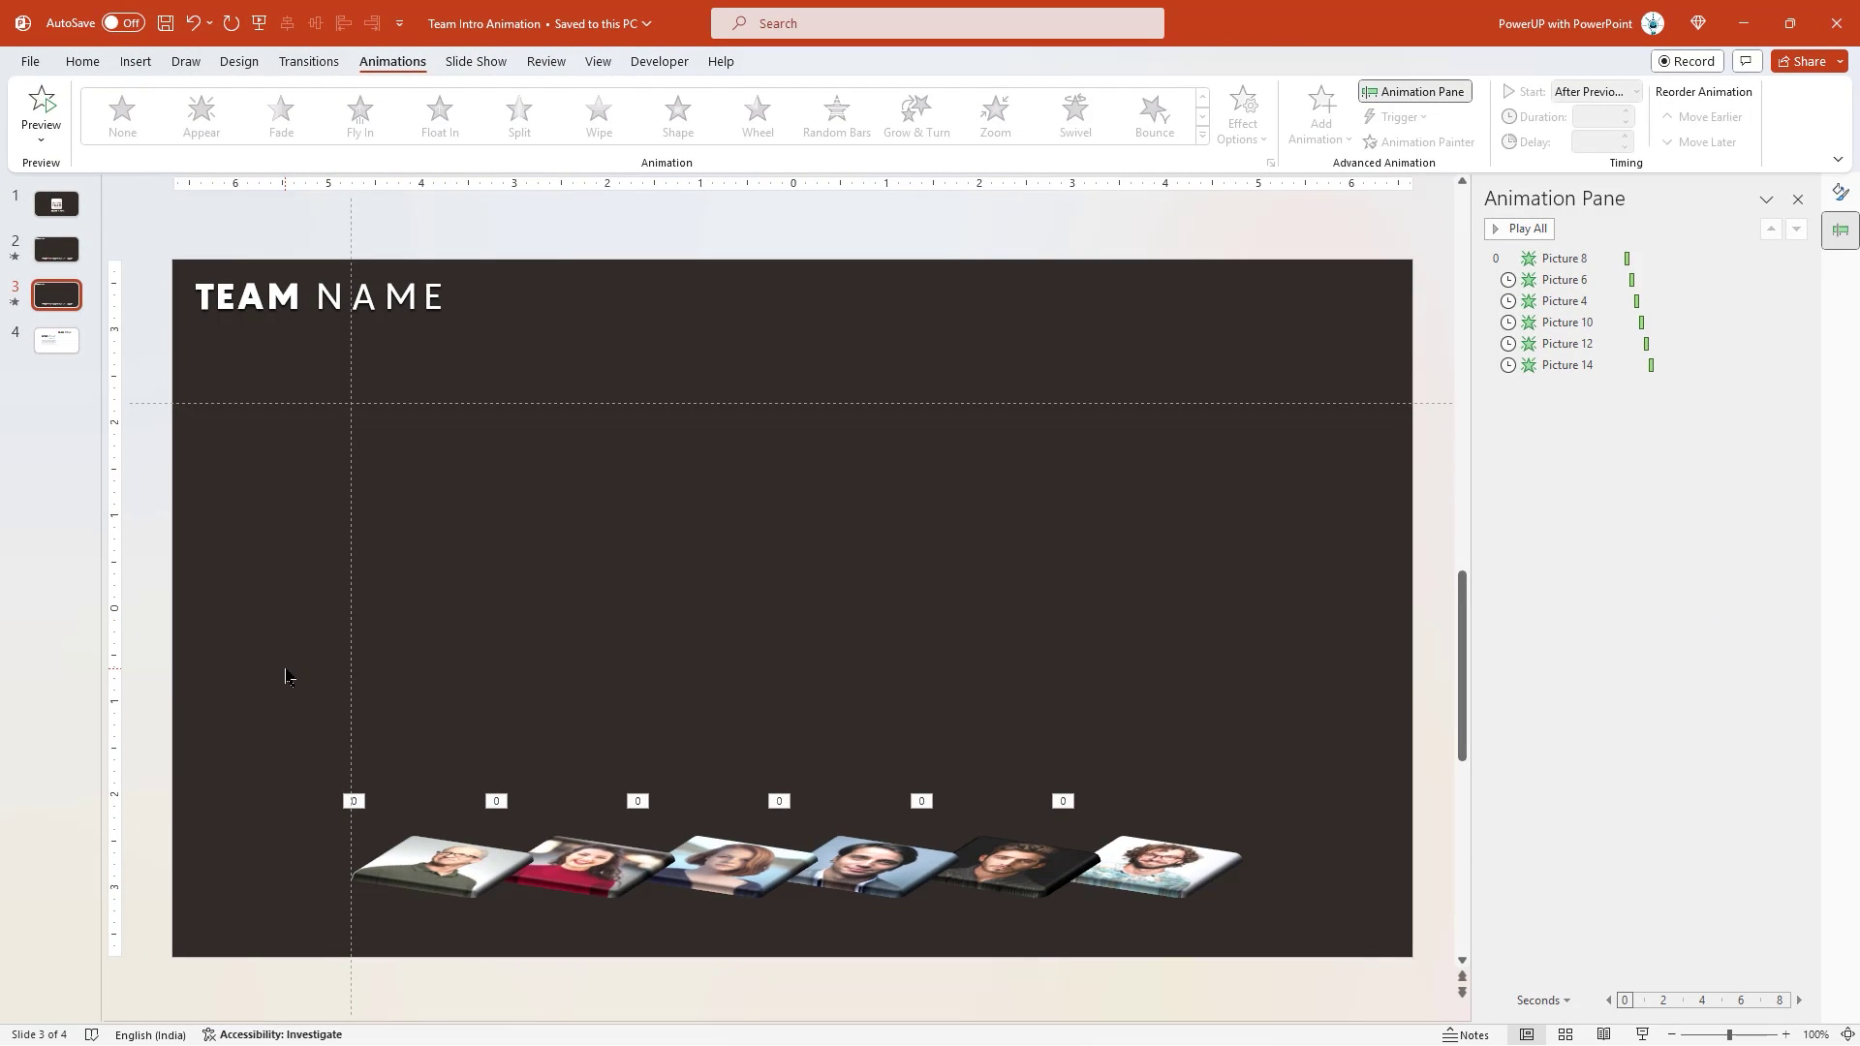
{"action": "left_click_drag", "start_coordinate": [288, 677], "coordinate": [1341, 959]}
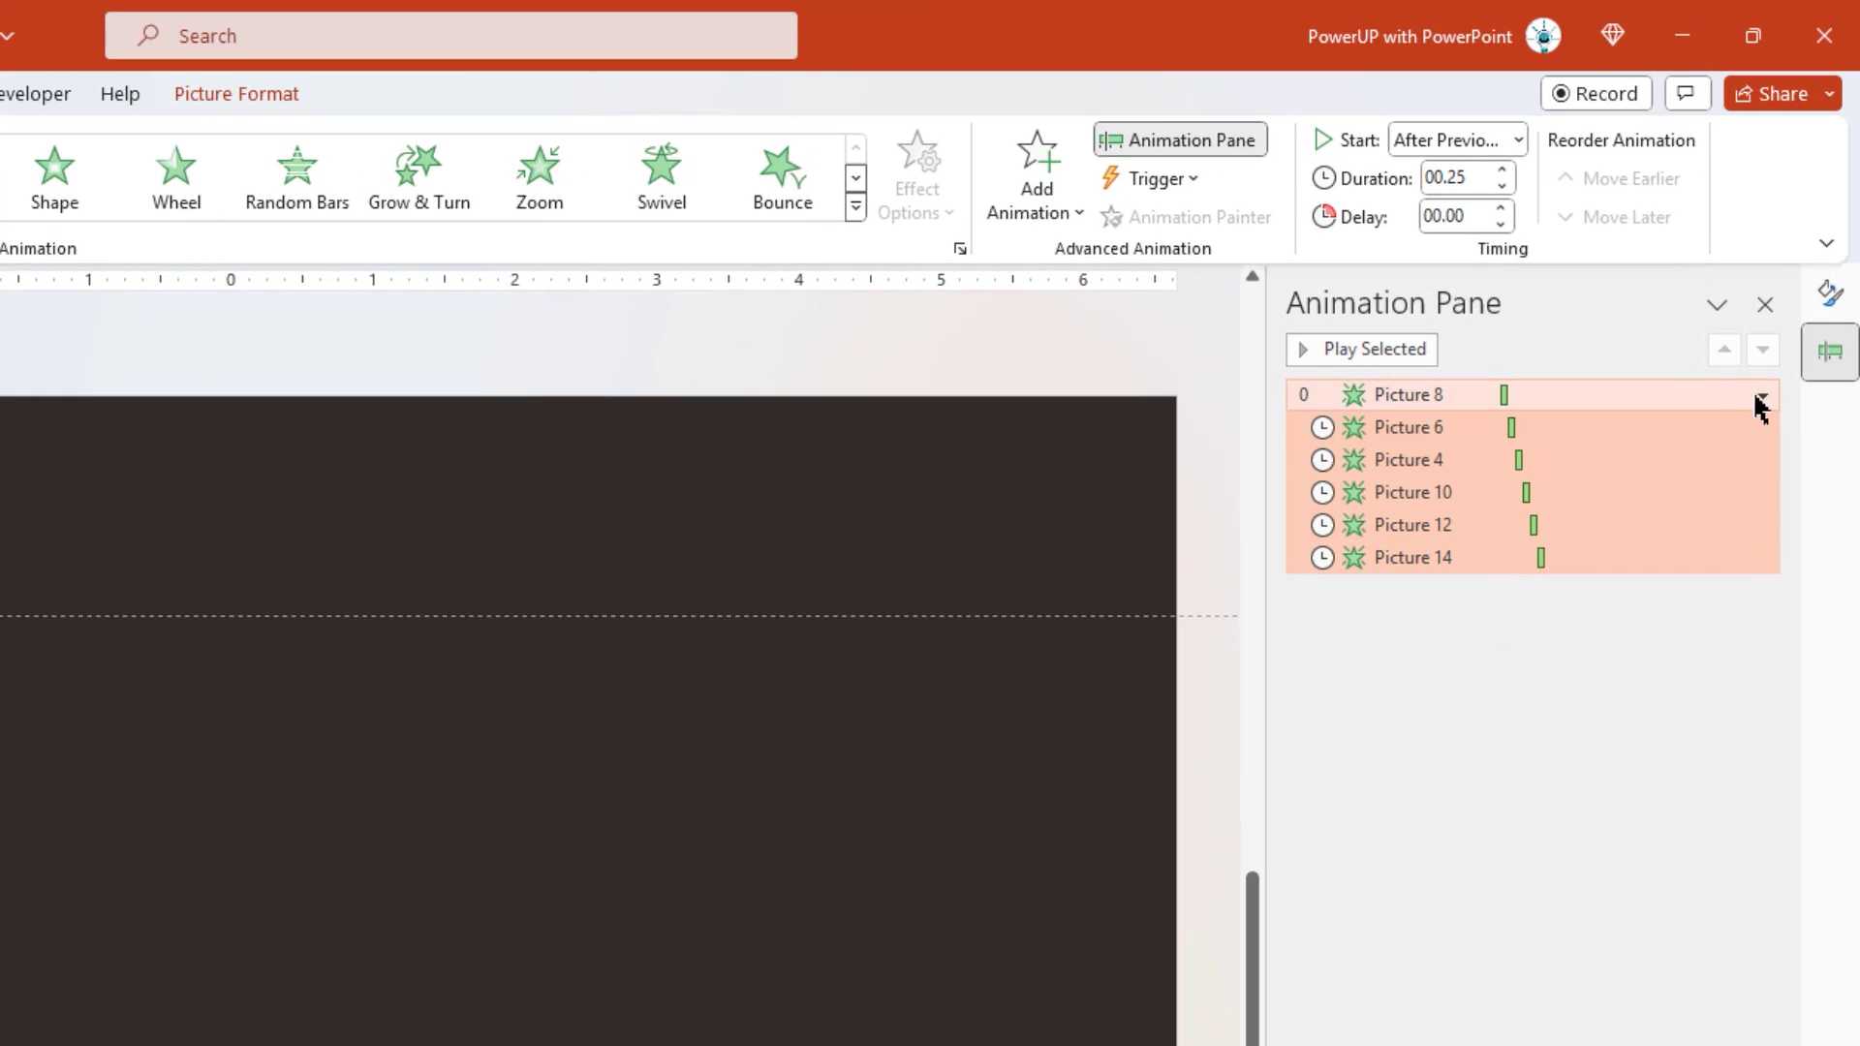
{"action": "left_click", "coordinate": [1796, 260]}
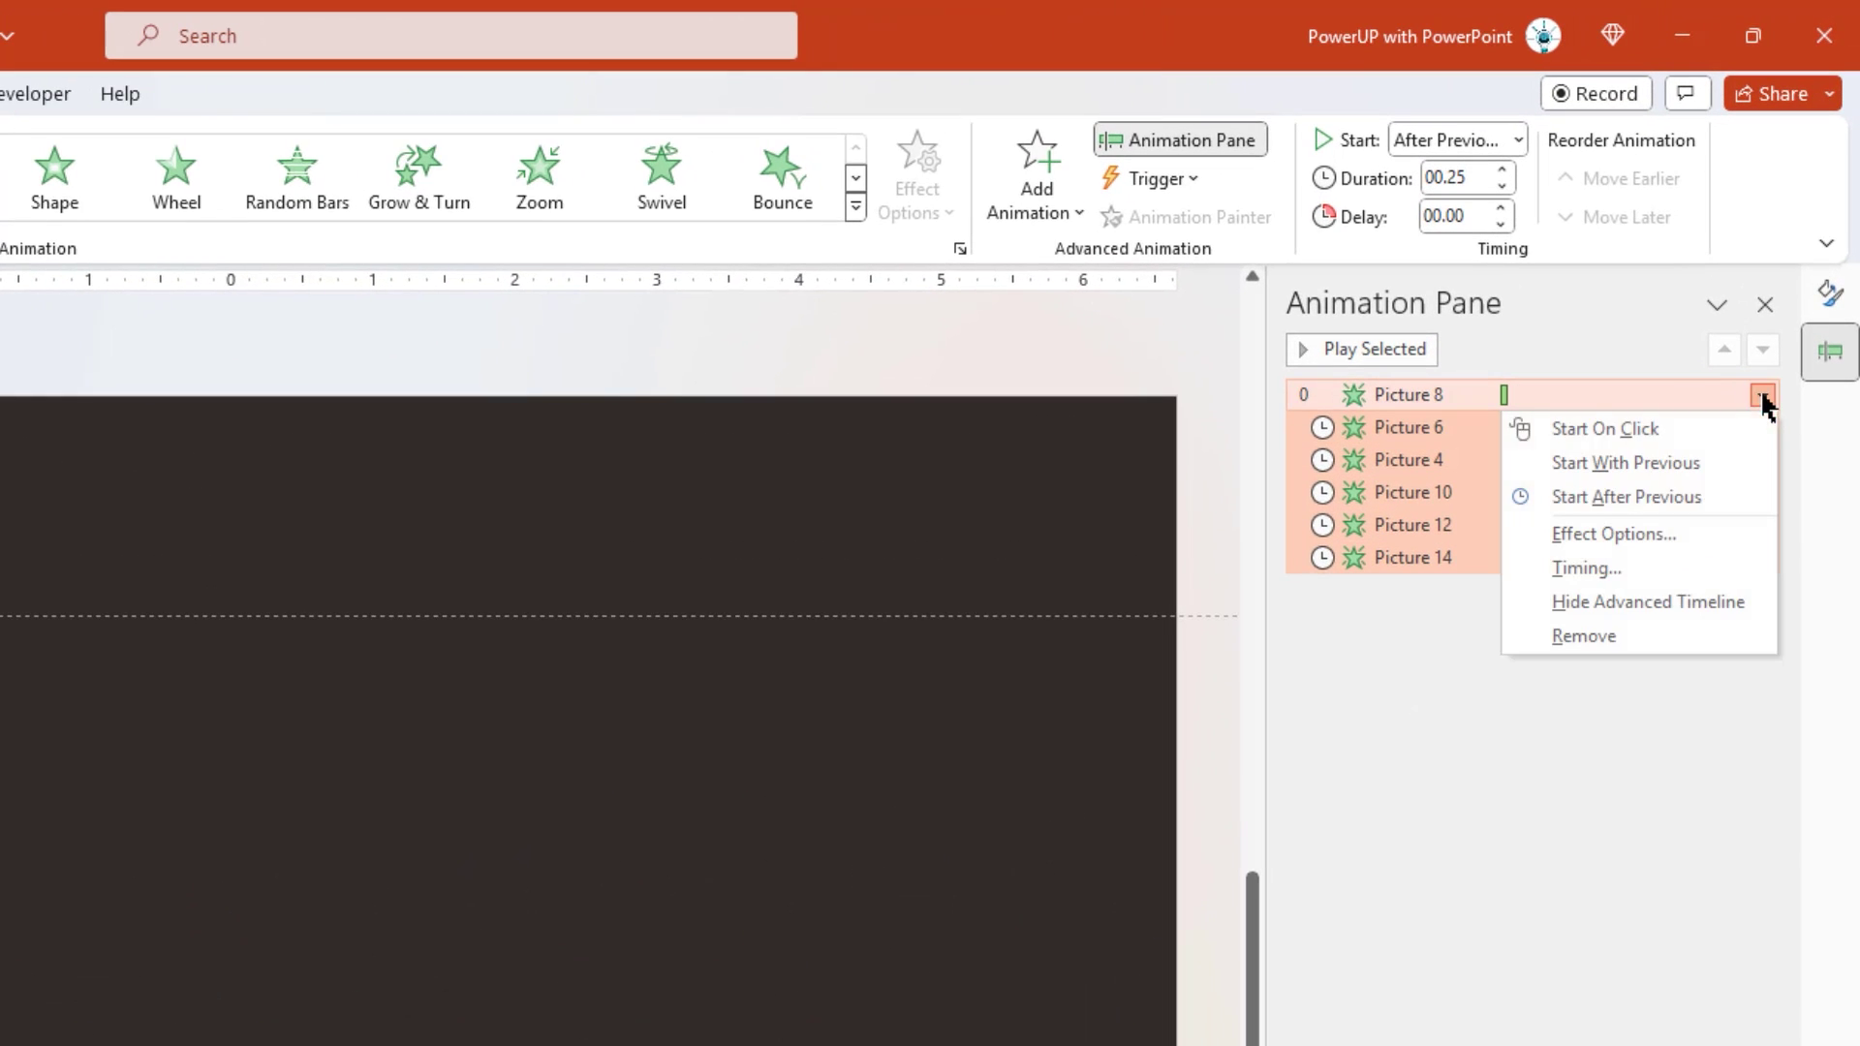
{"action": "left_click", "coordinate": [1592, 636]}
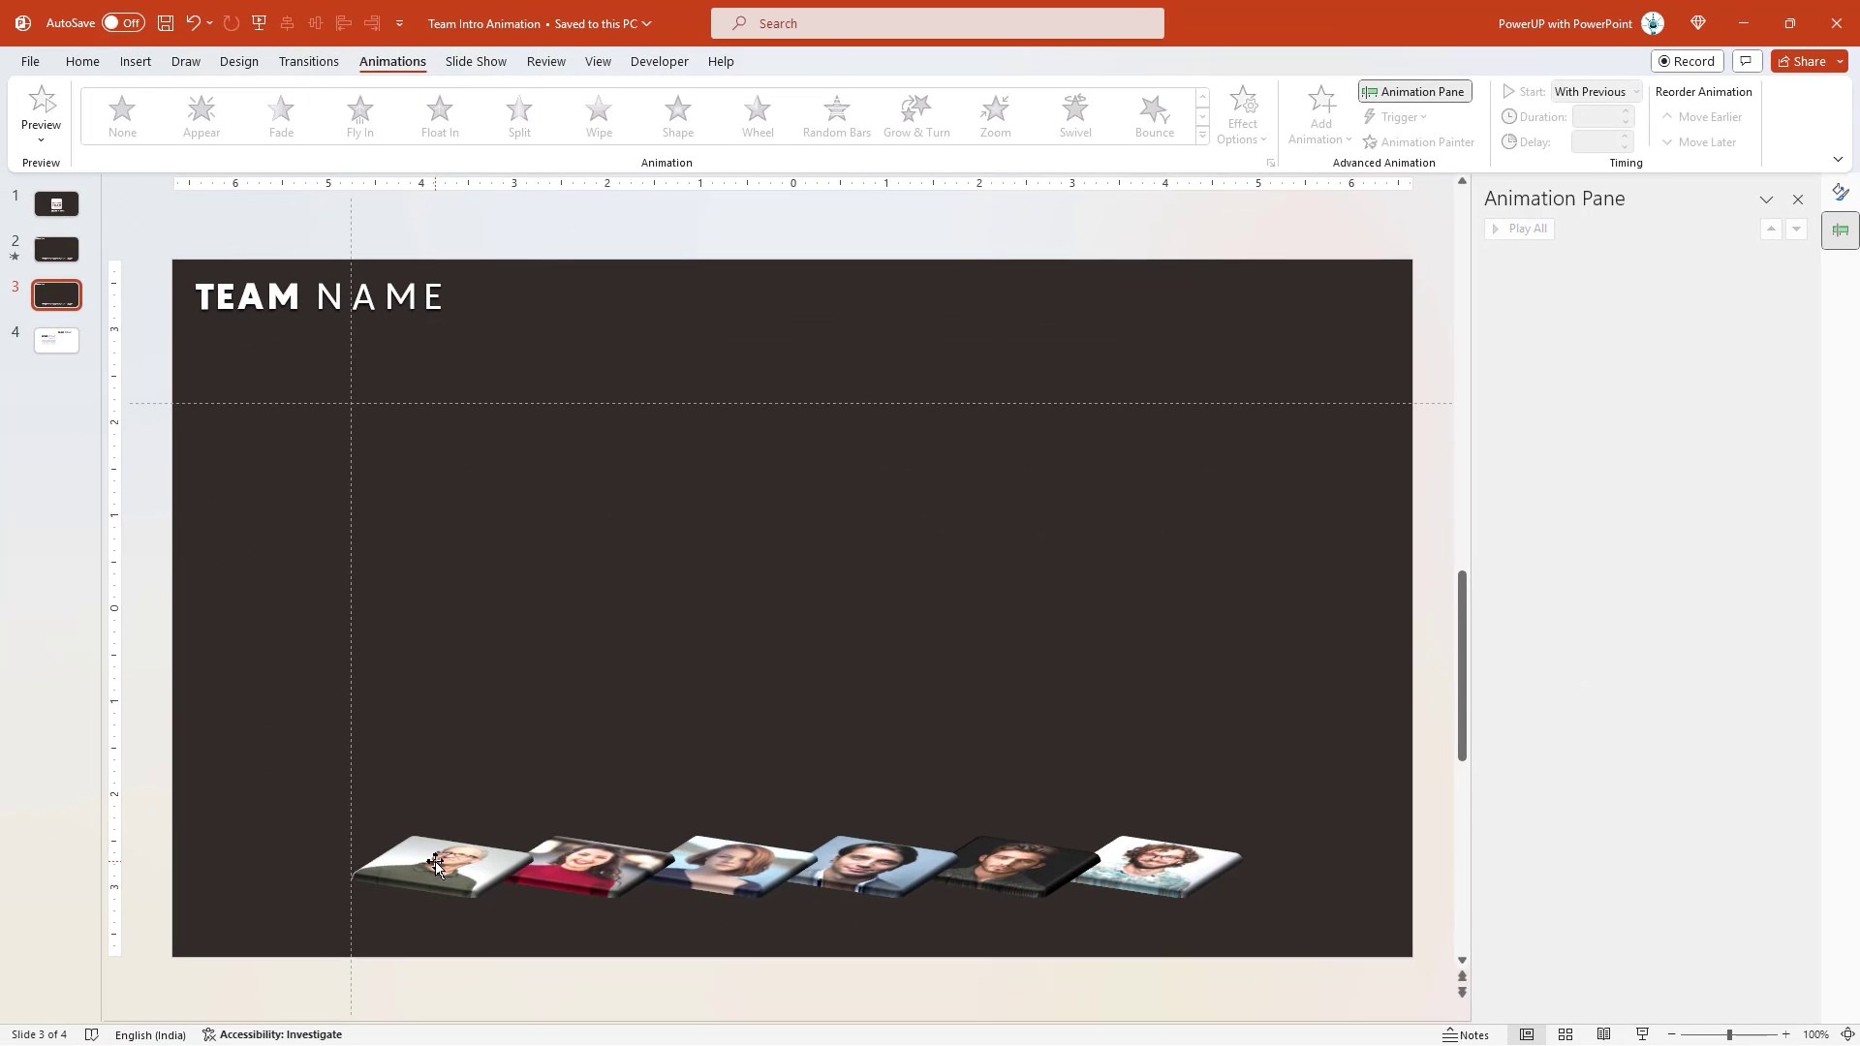
- Give the bald man's photo No Rotation, 3.5" height, and move it to the upper left
{"action": "left_click_drag", "start_coordinate": [435, 865], "coordinate": [675, 566]}
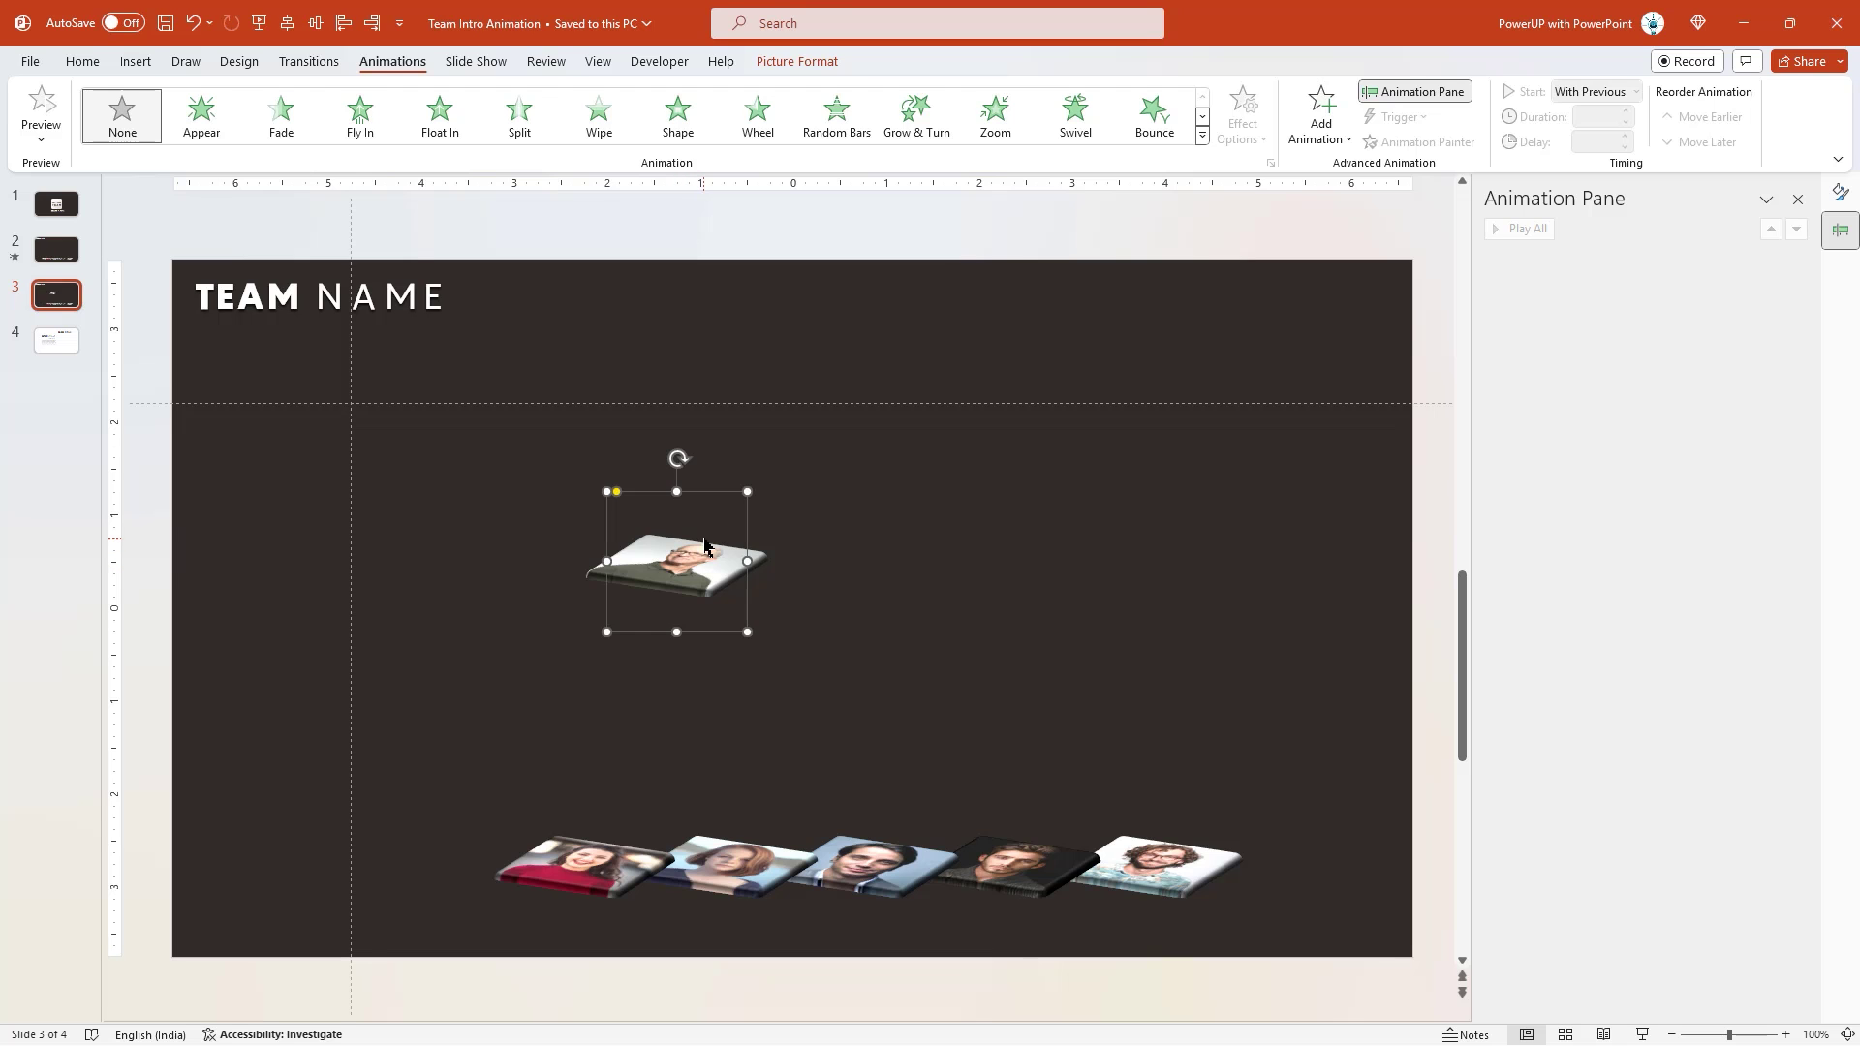
{"action": "left_click", "coordinate": [796, 61]}
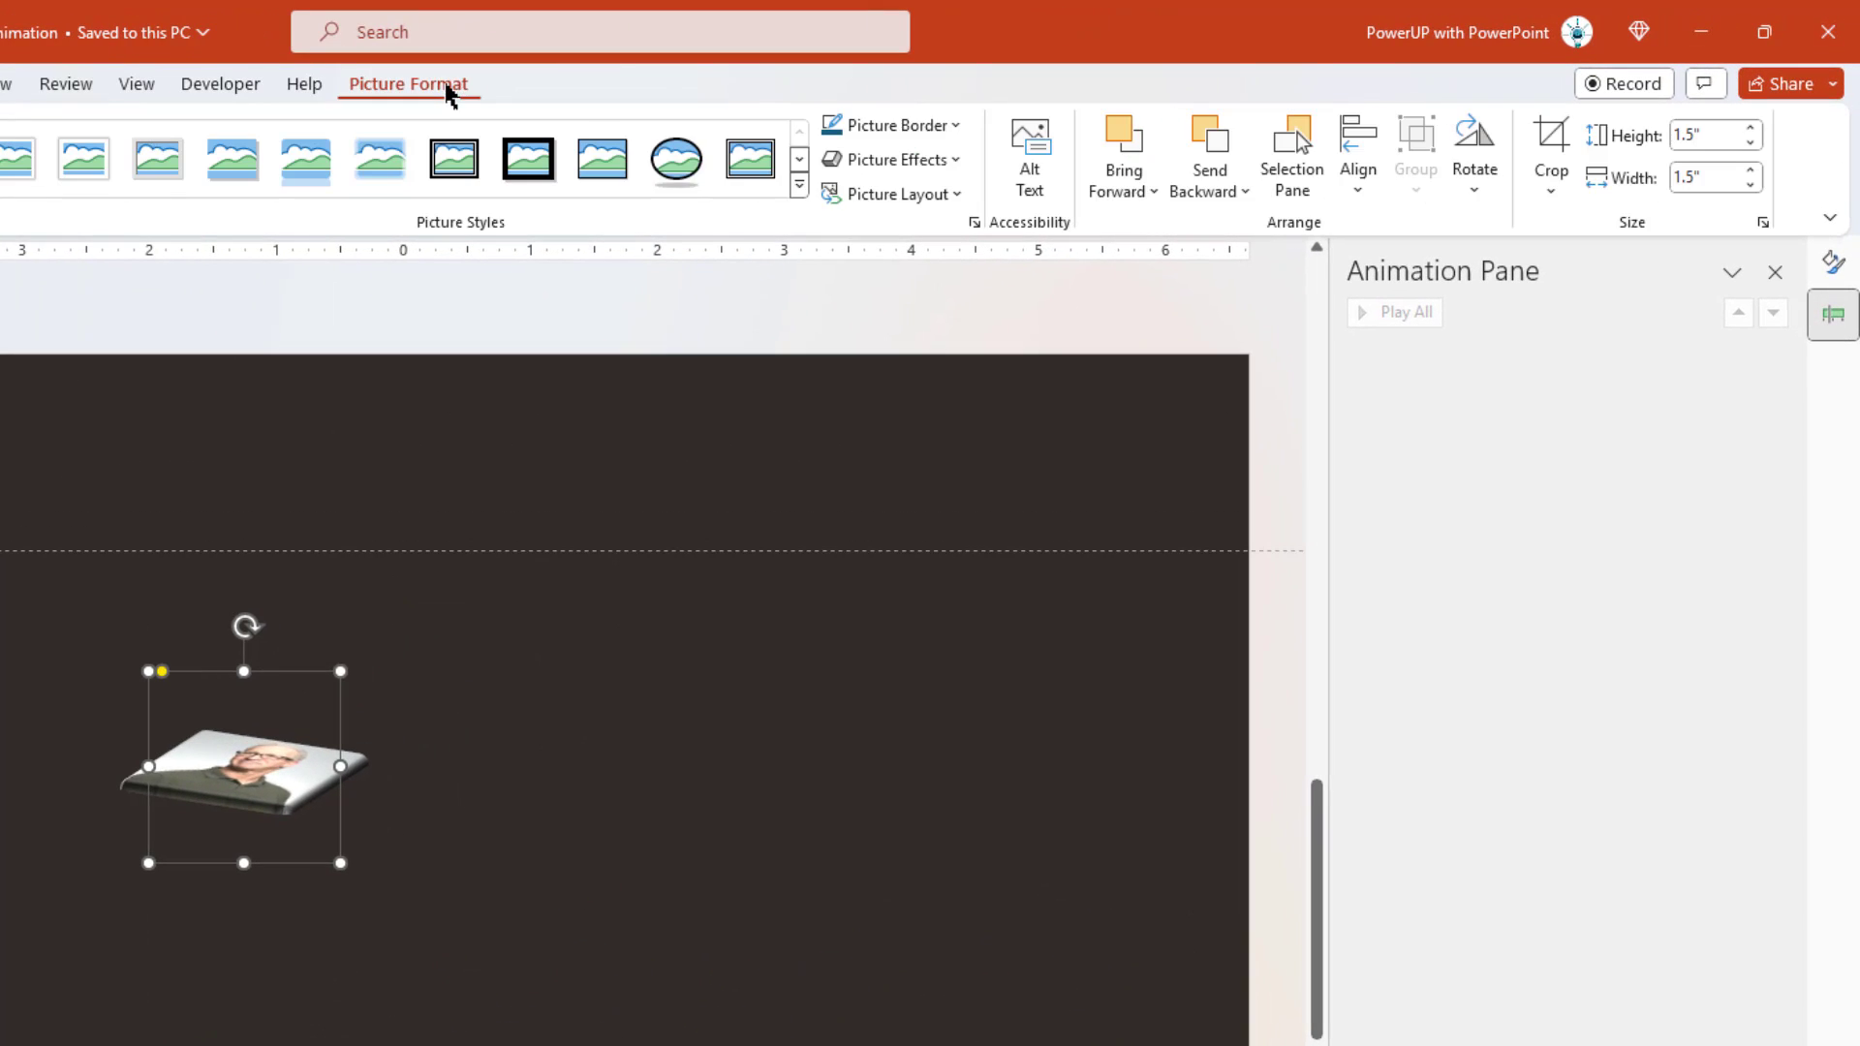
{"action": "left_click", "coordinate": [945, 163]}
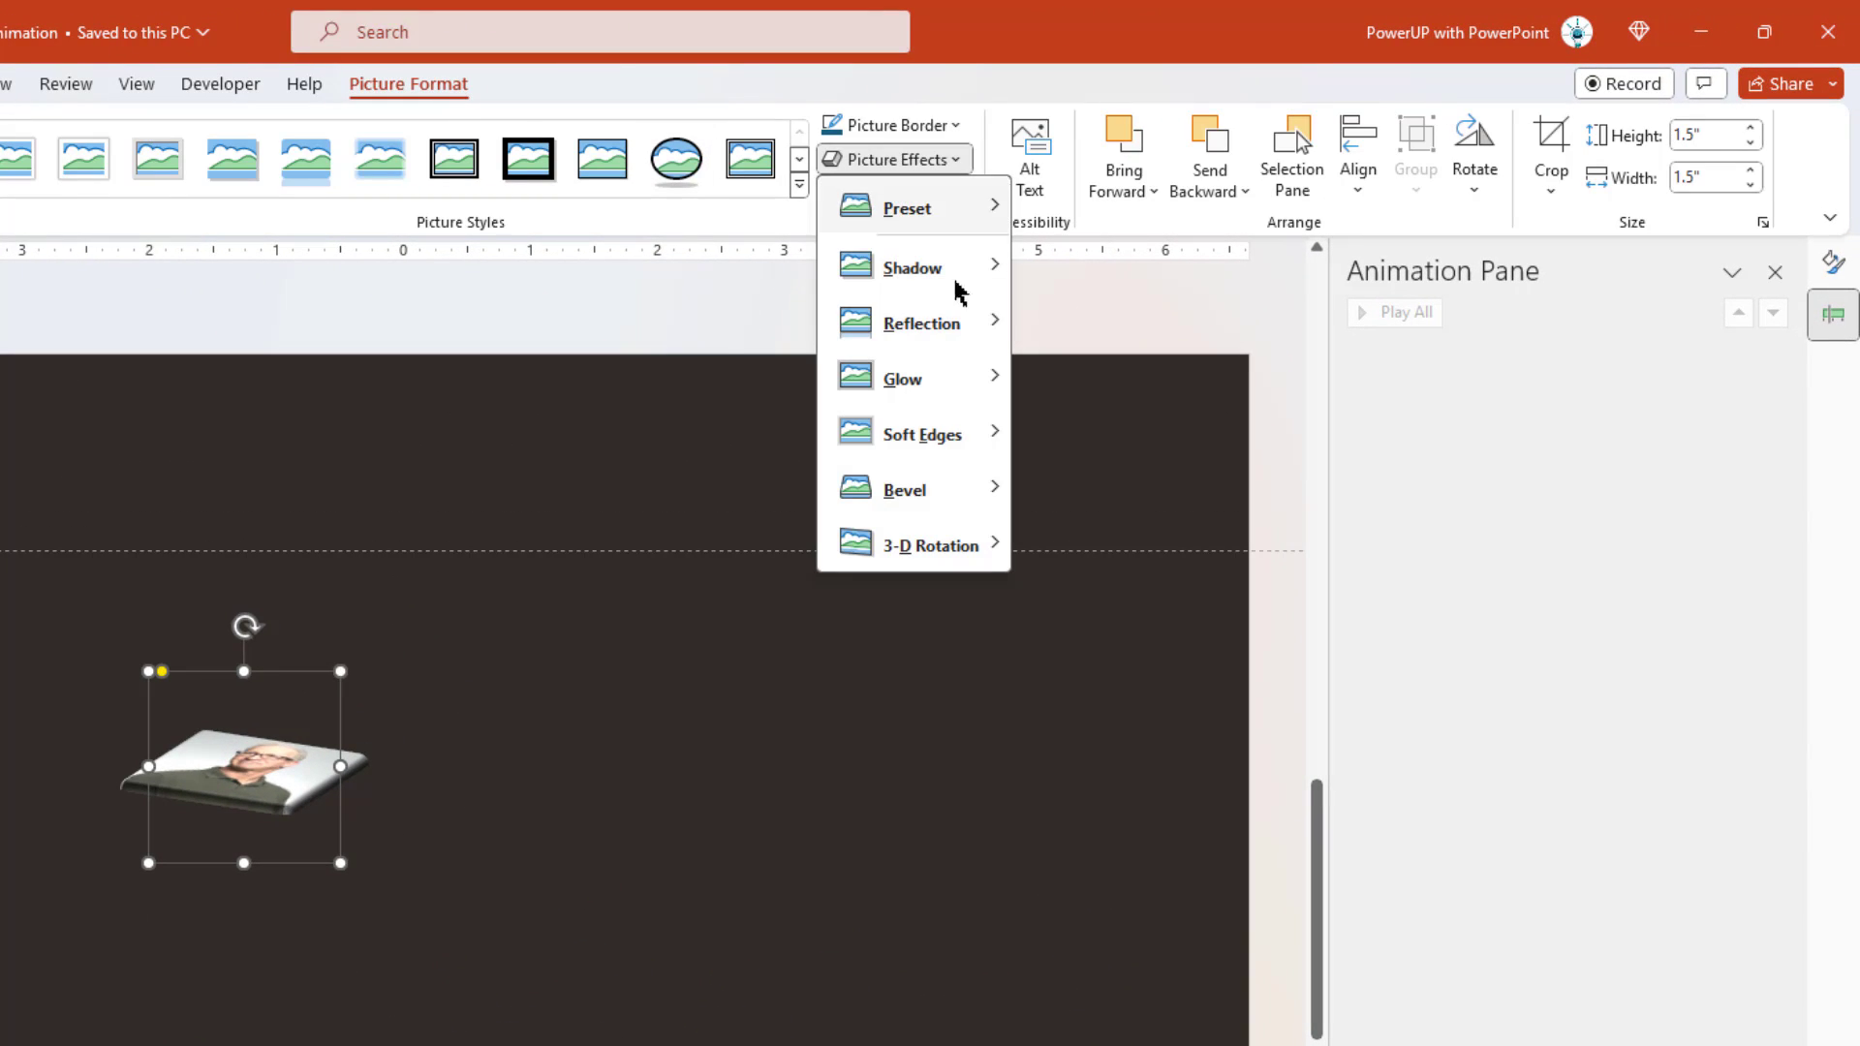
{"action": "mouse_move", "coordinate": [958, 549]}
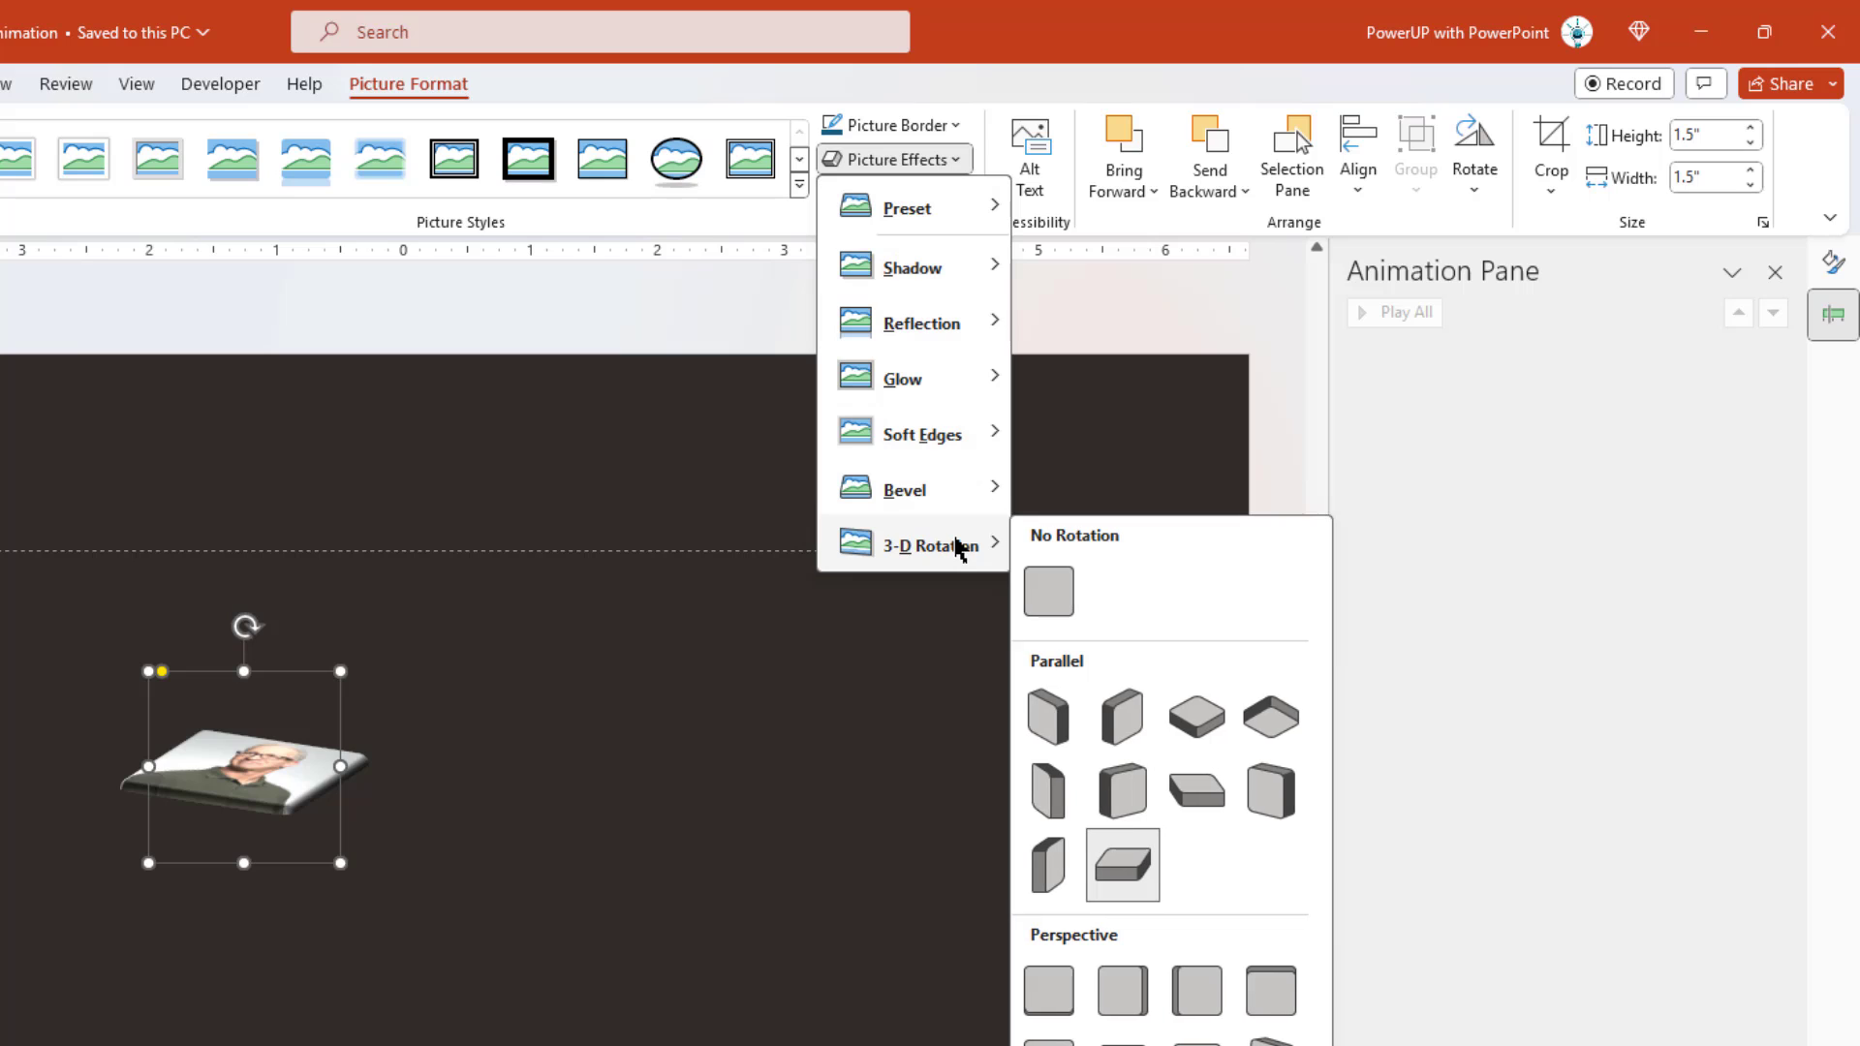
{"action": "left_click", "coordinate": [1042, 596]}
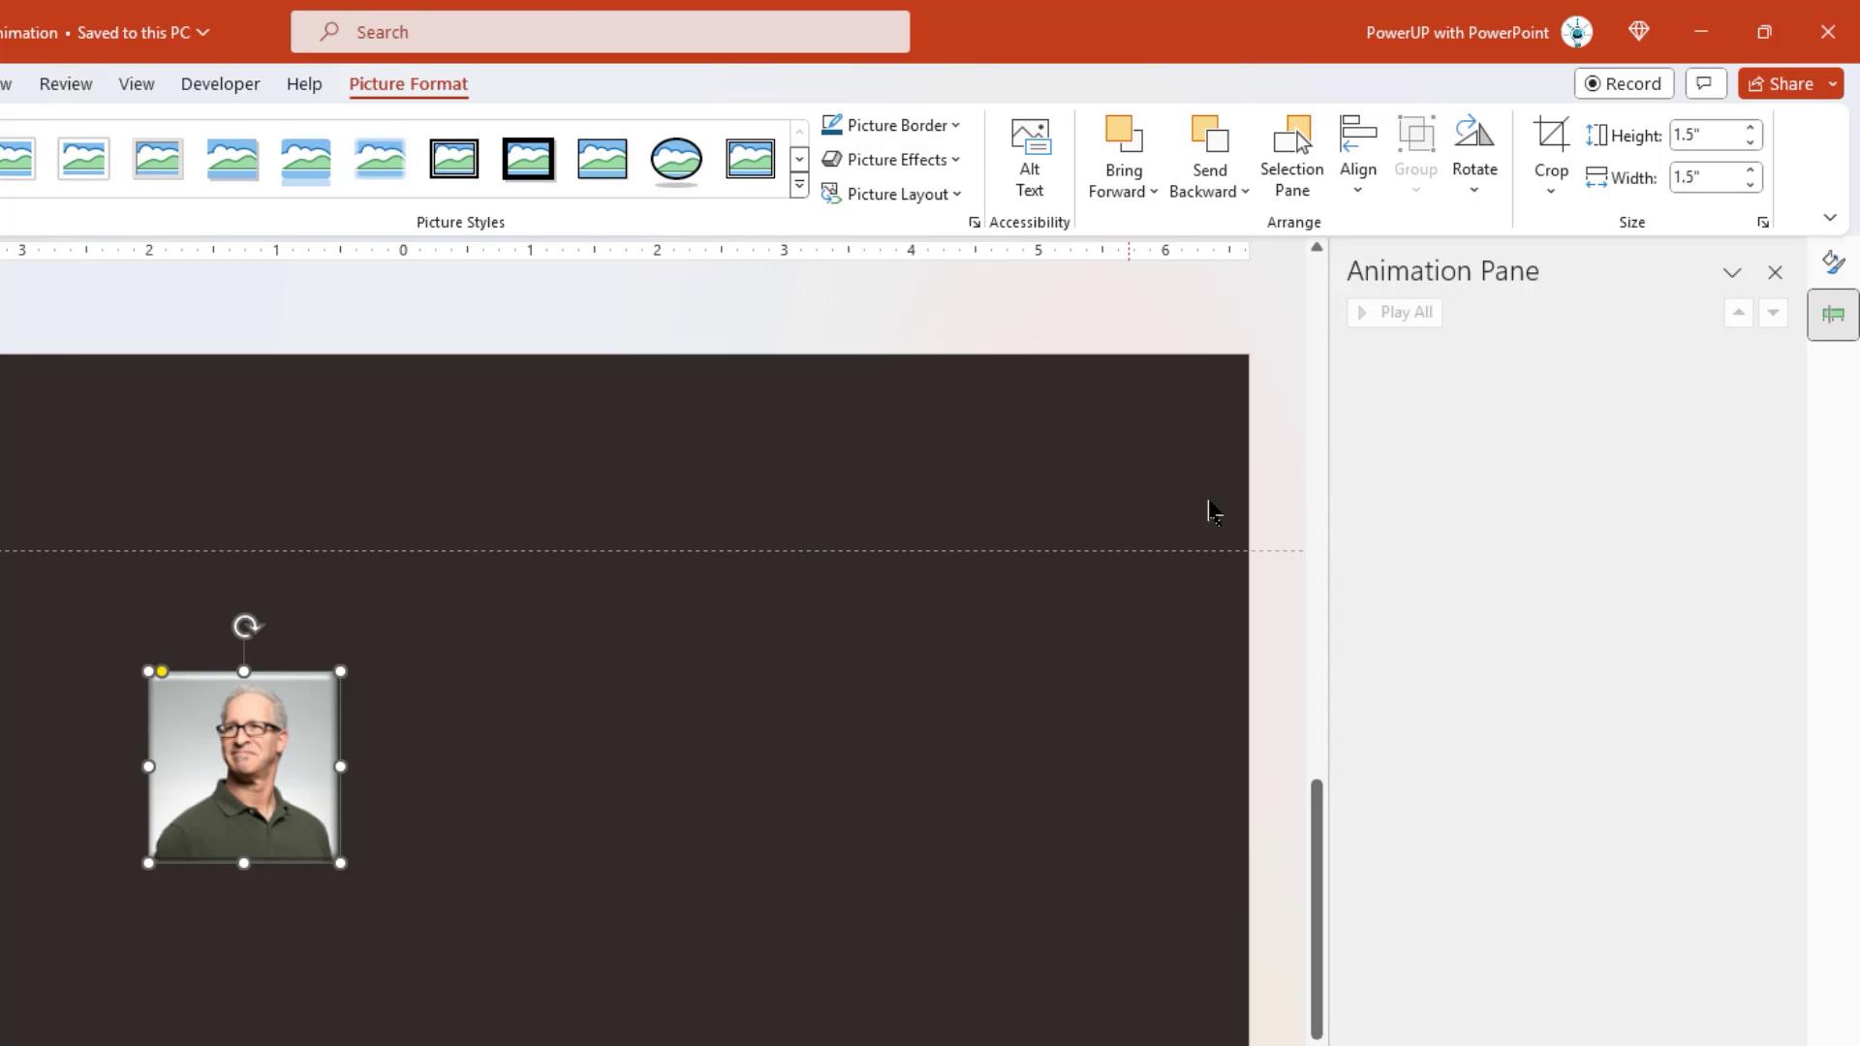
{"action": "left_click", "coordinate": [1712, 136]}
{"action": "type", "text": "3."}
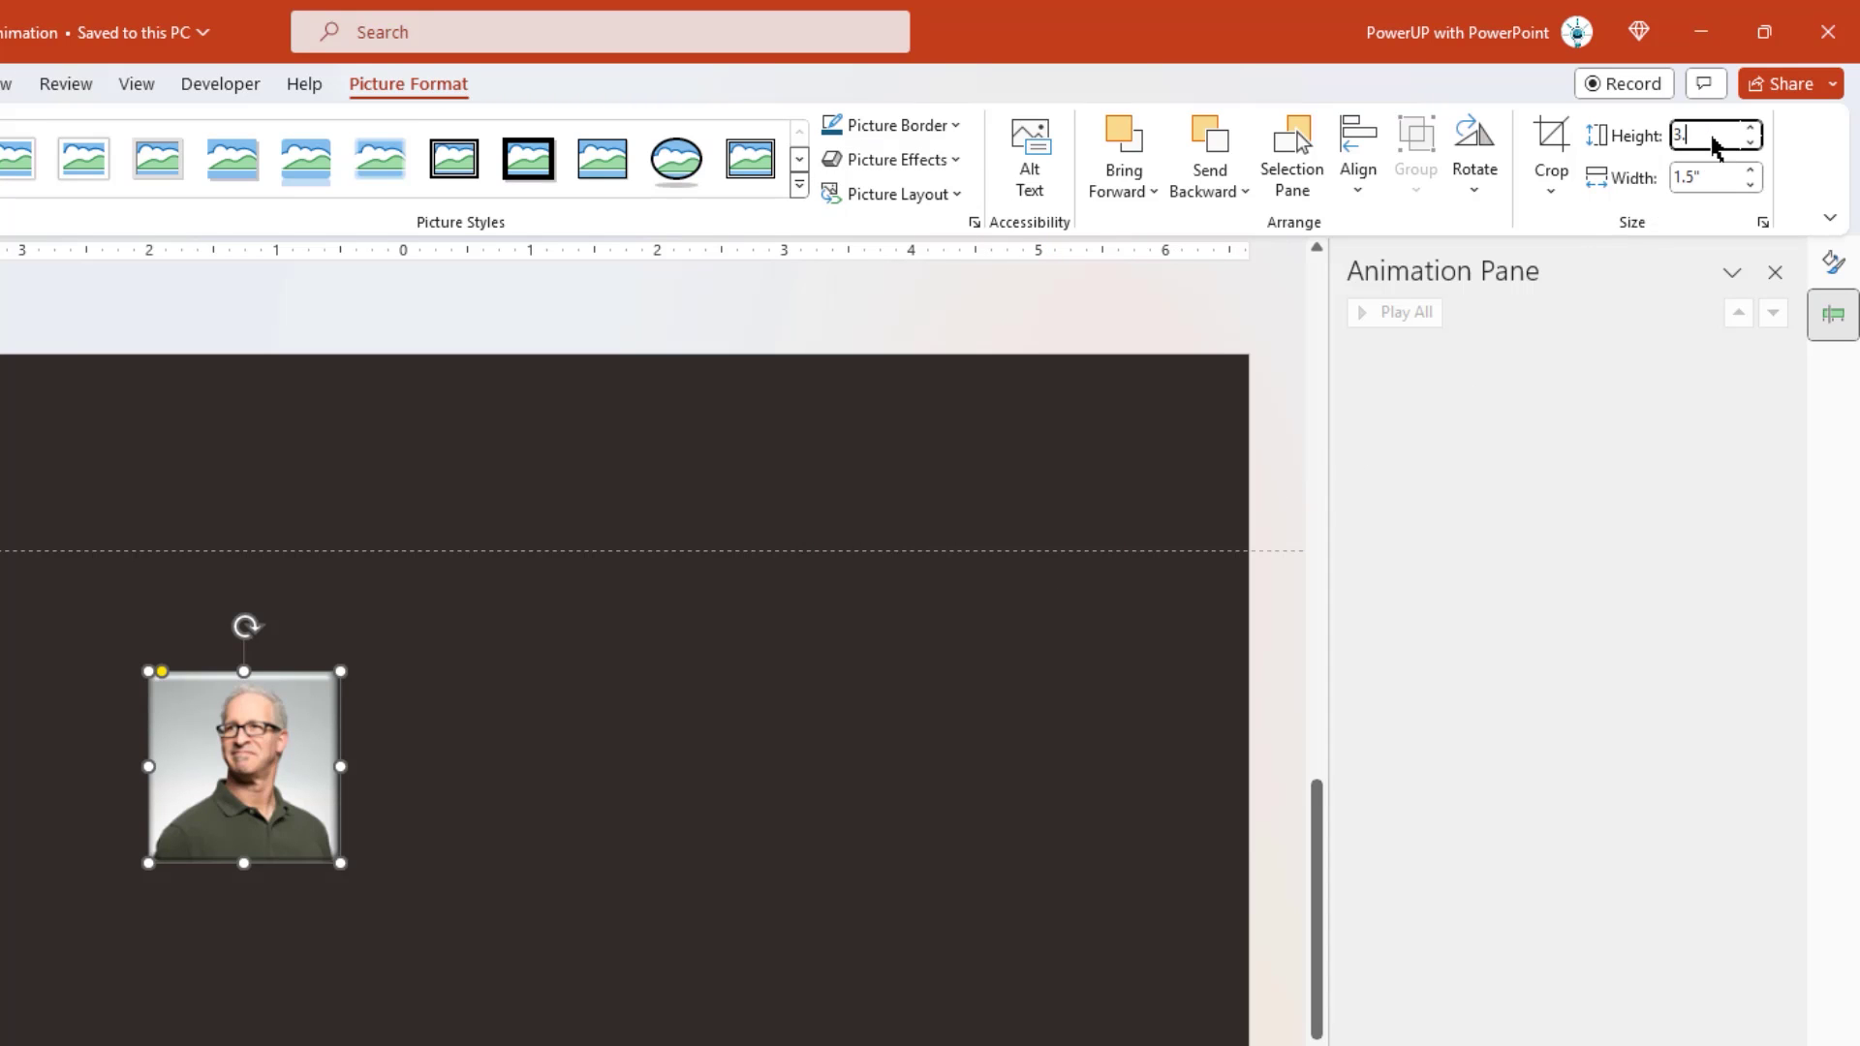
{"action": "type", "text": "5"}
{"action": "key", "text": "Return"}
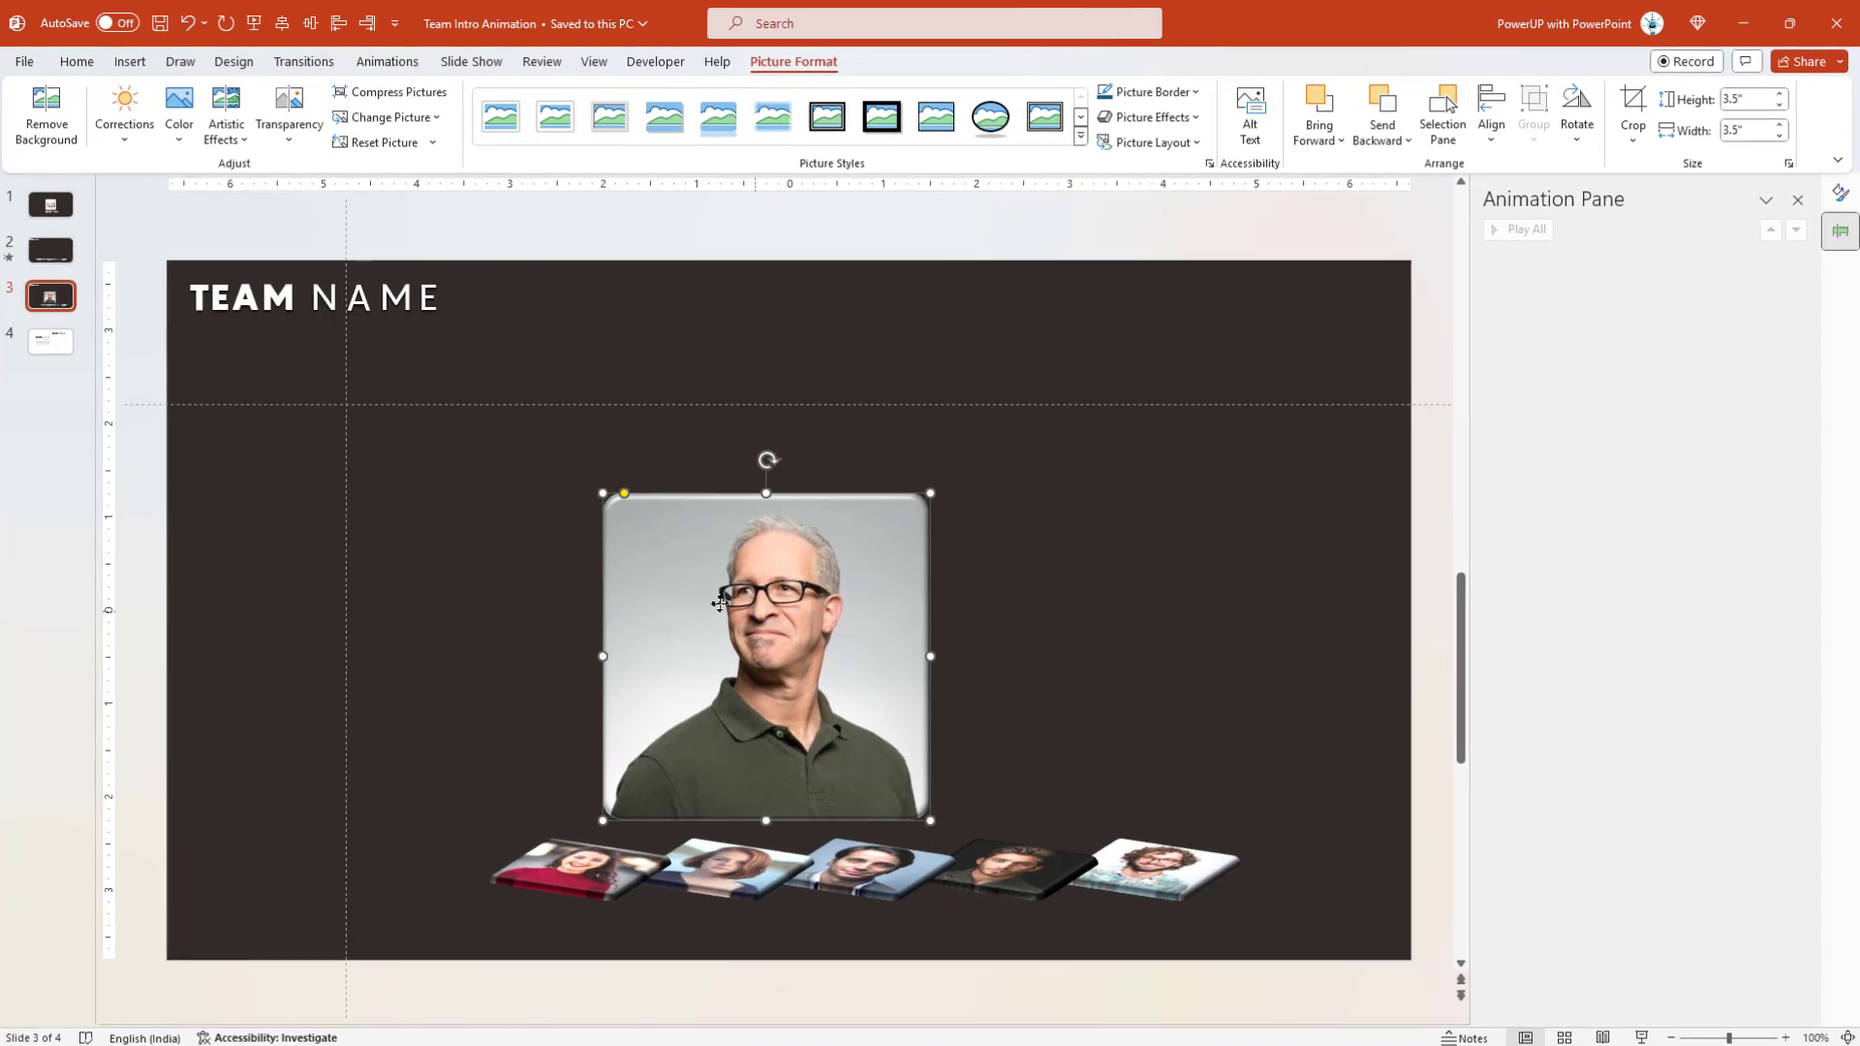
{"action": "left_click_drag", "start_coordinate": [753, 605], "coordinate": [507, 526]}
- Copy the name, designation and details text boxes from slide 4 back to slide 3
{"action": "left_click", "coordinate": [58, 341]}
{"action": "left_click_drag", "start_coordinate": [256, 415], "coordinate": [801, 804]}
{"action": "key", "text": "ctrl+c"}
{"action": "left_click", "coordinate": [56, 295]}
- Paste the three text boxes and position them to the right of the enlarged photo
{"action": "key", "text": "ctrl+v"}
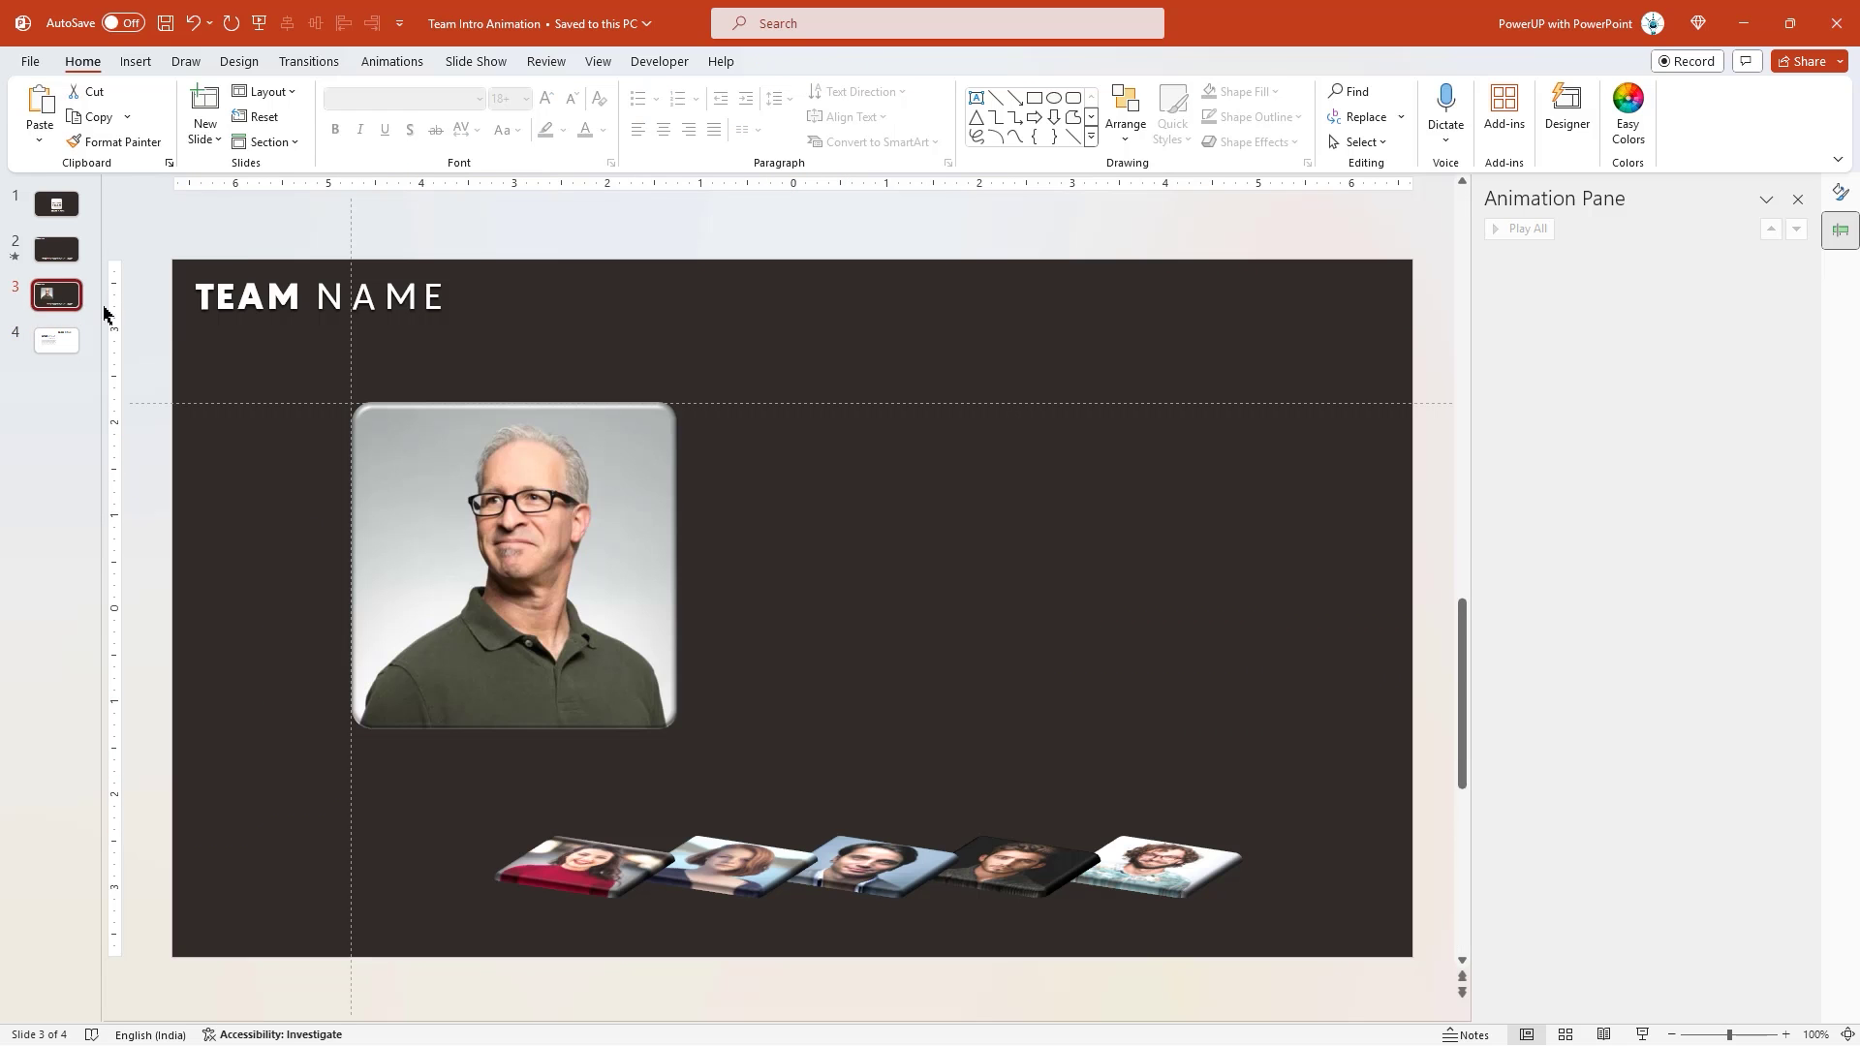
{"action": "left_click_drag", "start_coordinate": [758, 457], "coordinate": [1149, 433]}
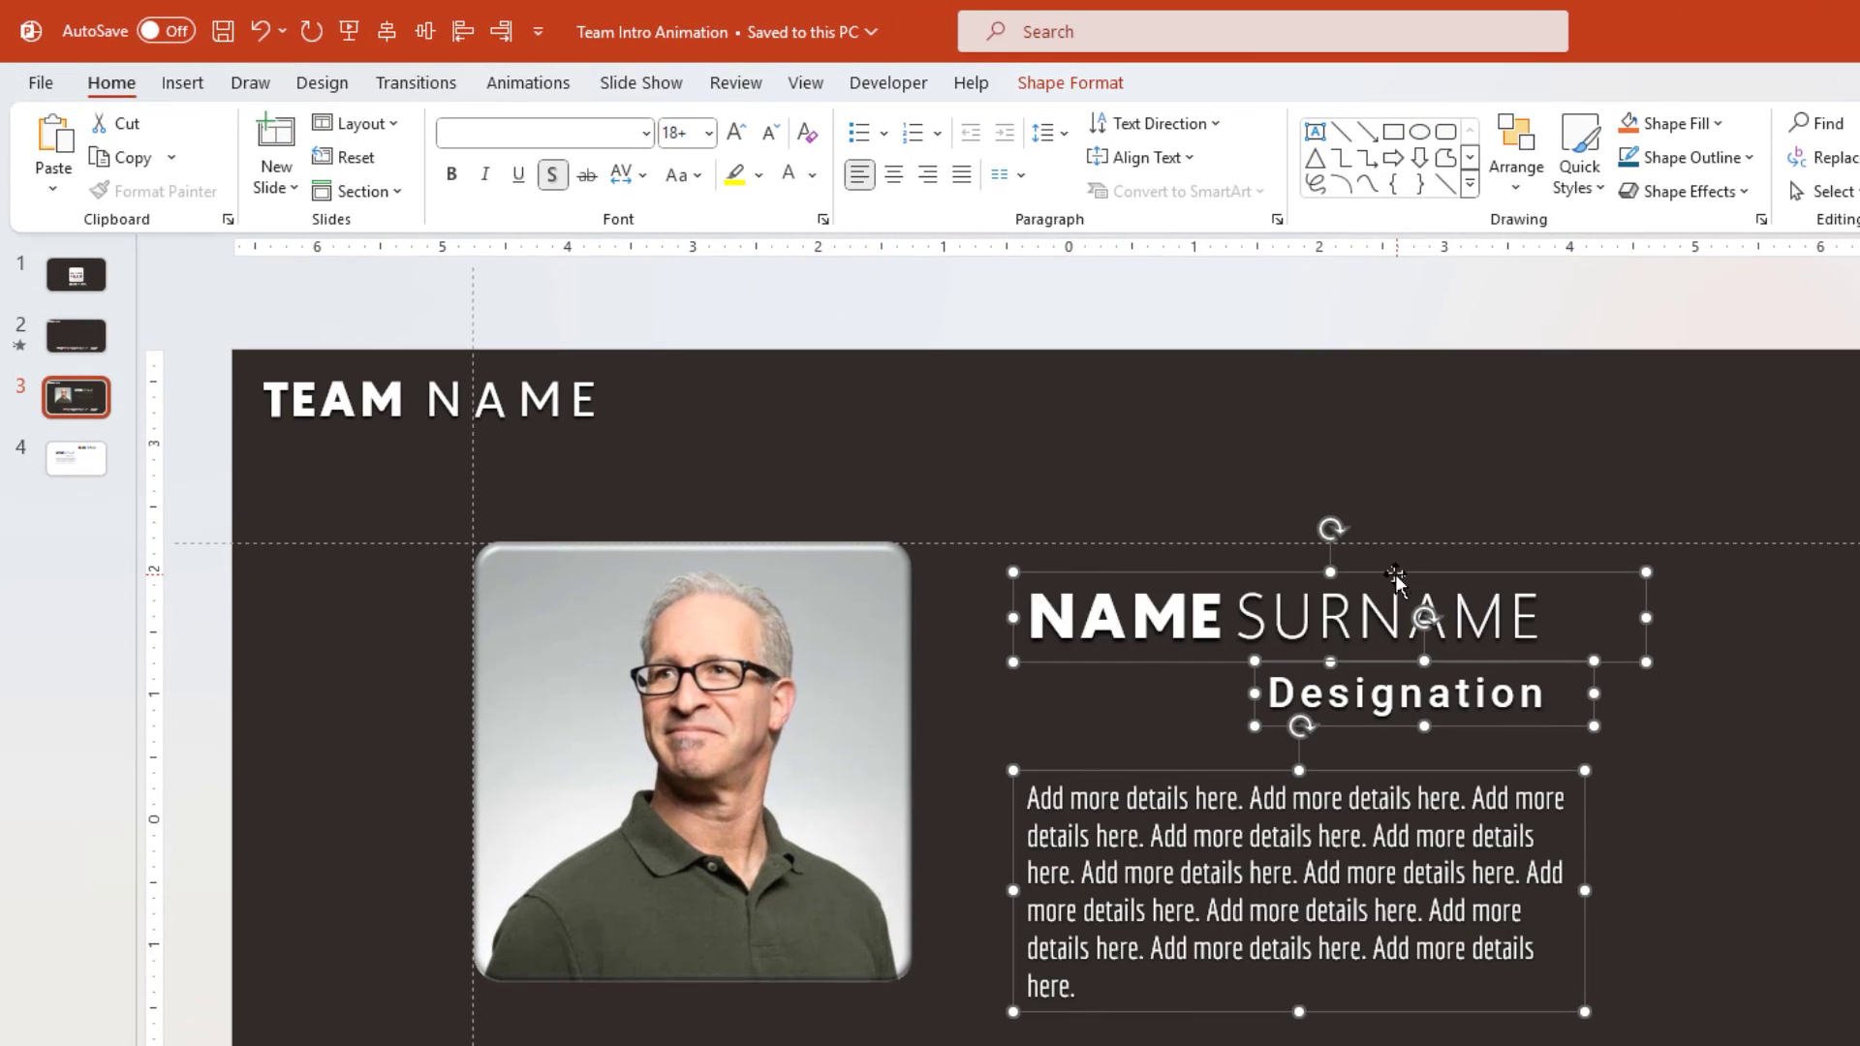
{"action": "mouse_move", "coordinate": [1396, 578]}
{"action": "left_mouse_down"}
{"action": "mouse_move", "coordinate": [1378, 572]}
{"action": "mouse_move", "coordinate": [1410, 567]}
{"action": "left_mouse_up"}
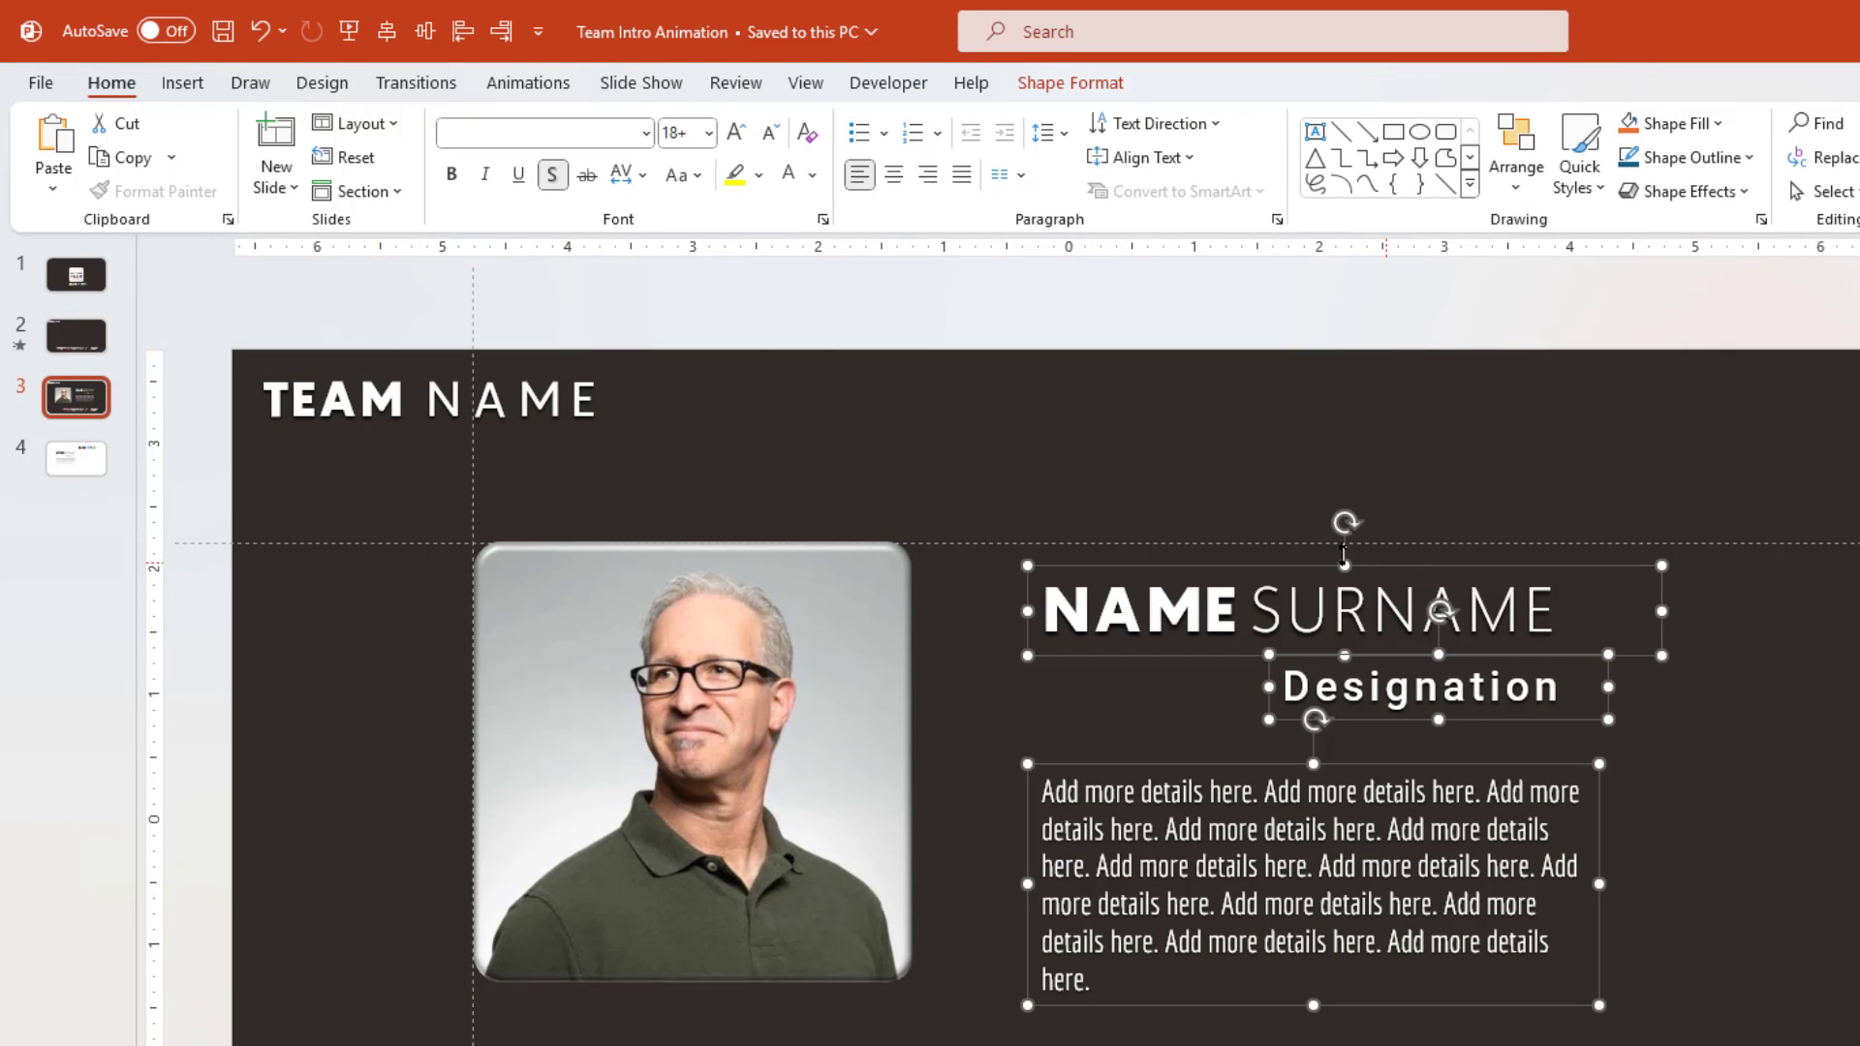
{"action": "left_click", "coordinate": [530, 83]}
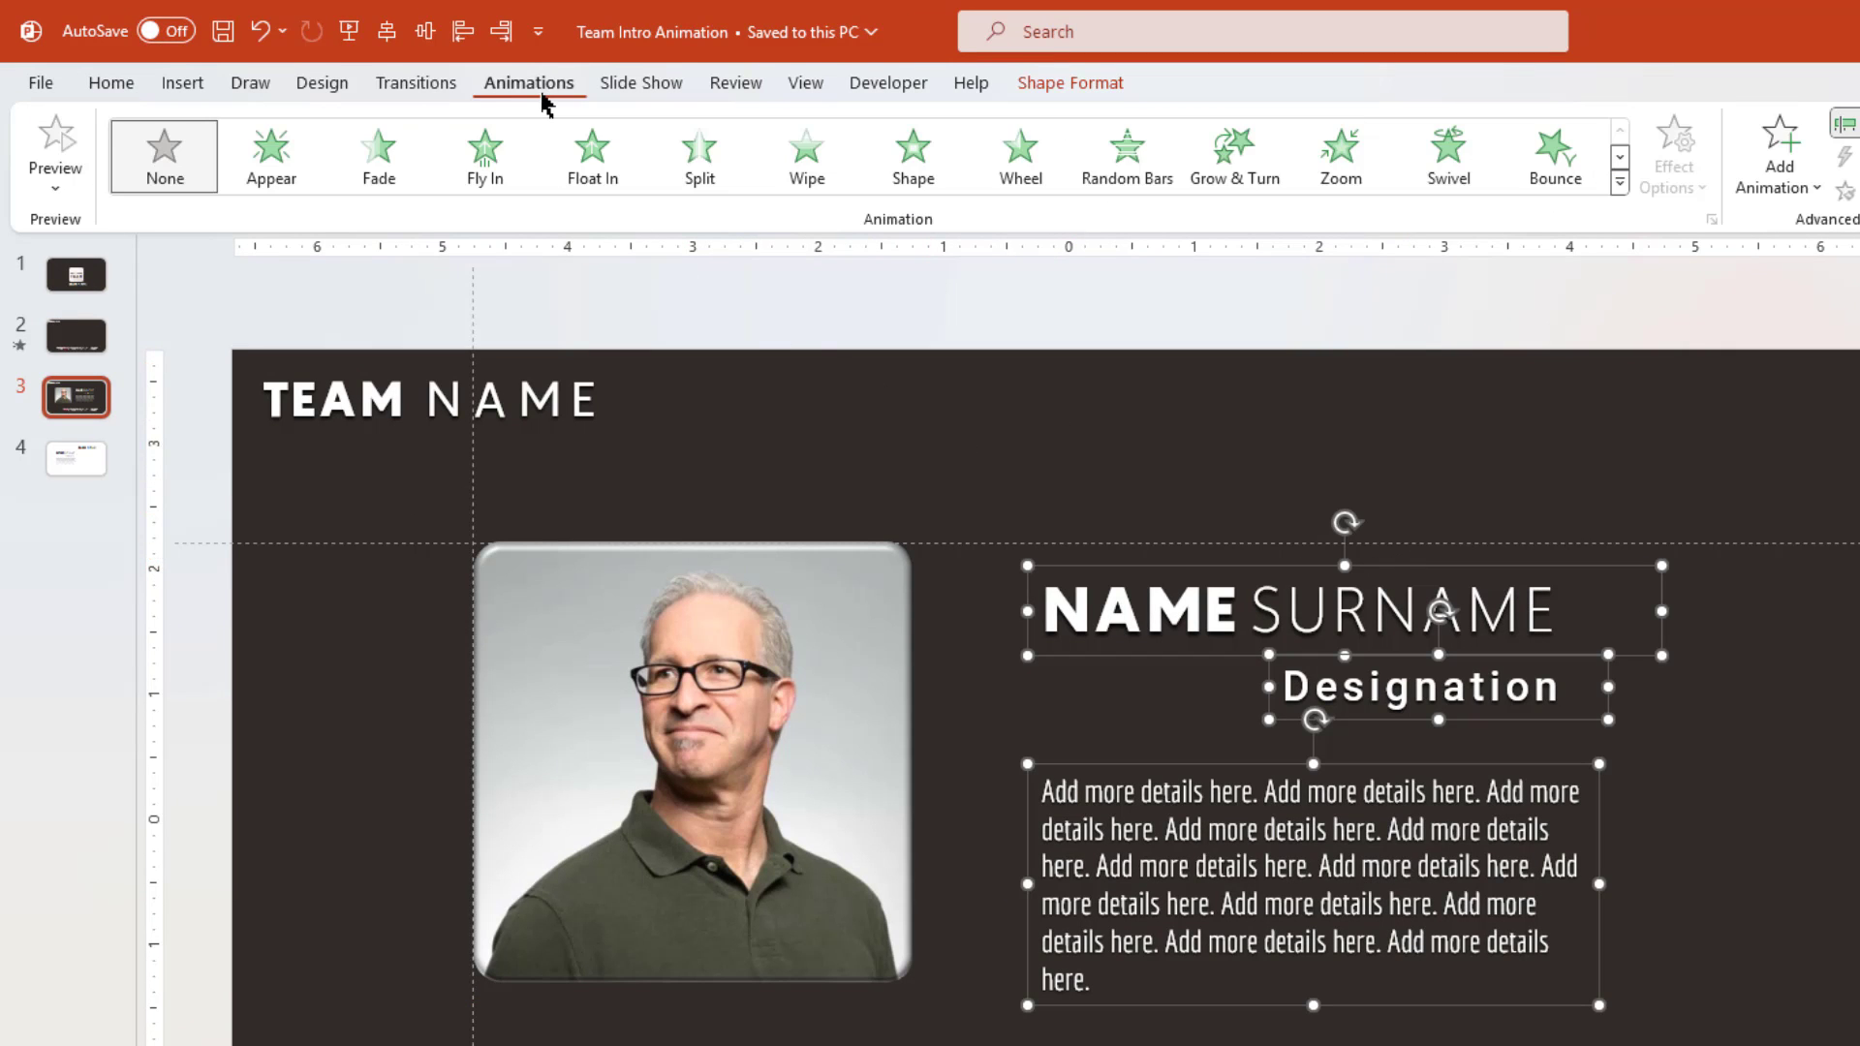
- Fade in the text boxes: name and details After Previous, designation With Previous, 0.25 s each
{"action": "left_click", "coordinate": [395, 185]}
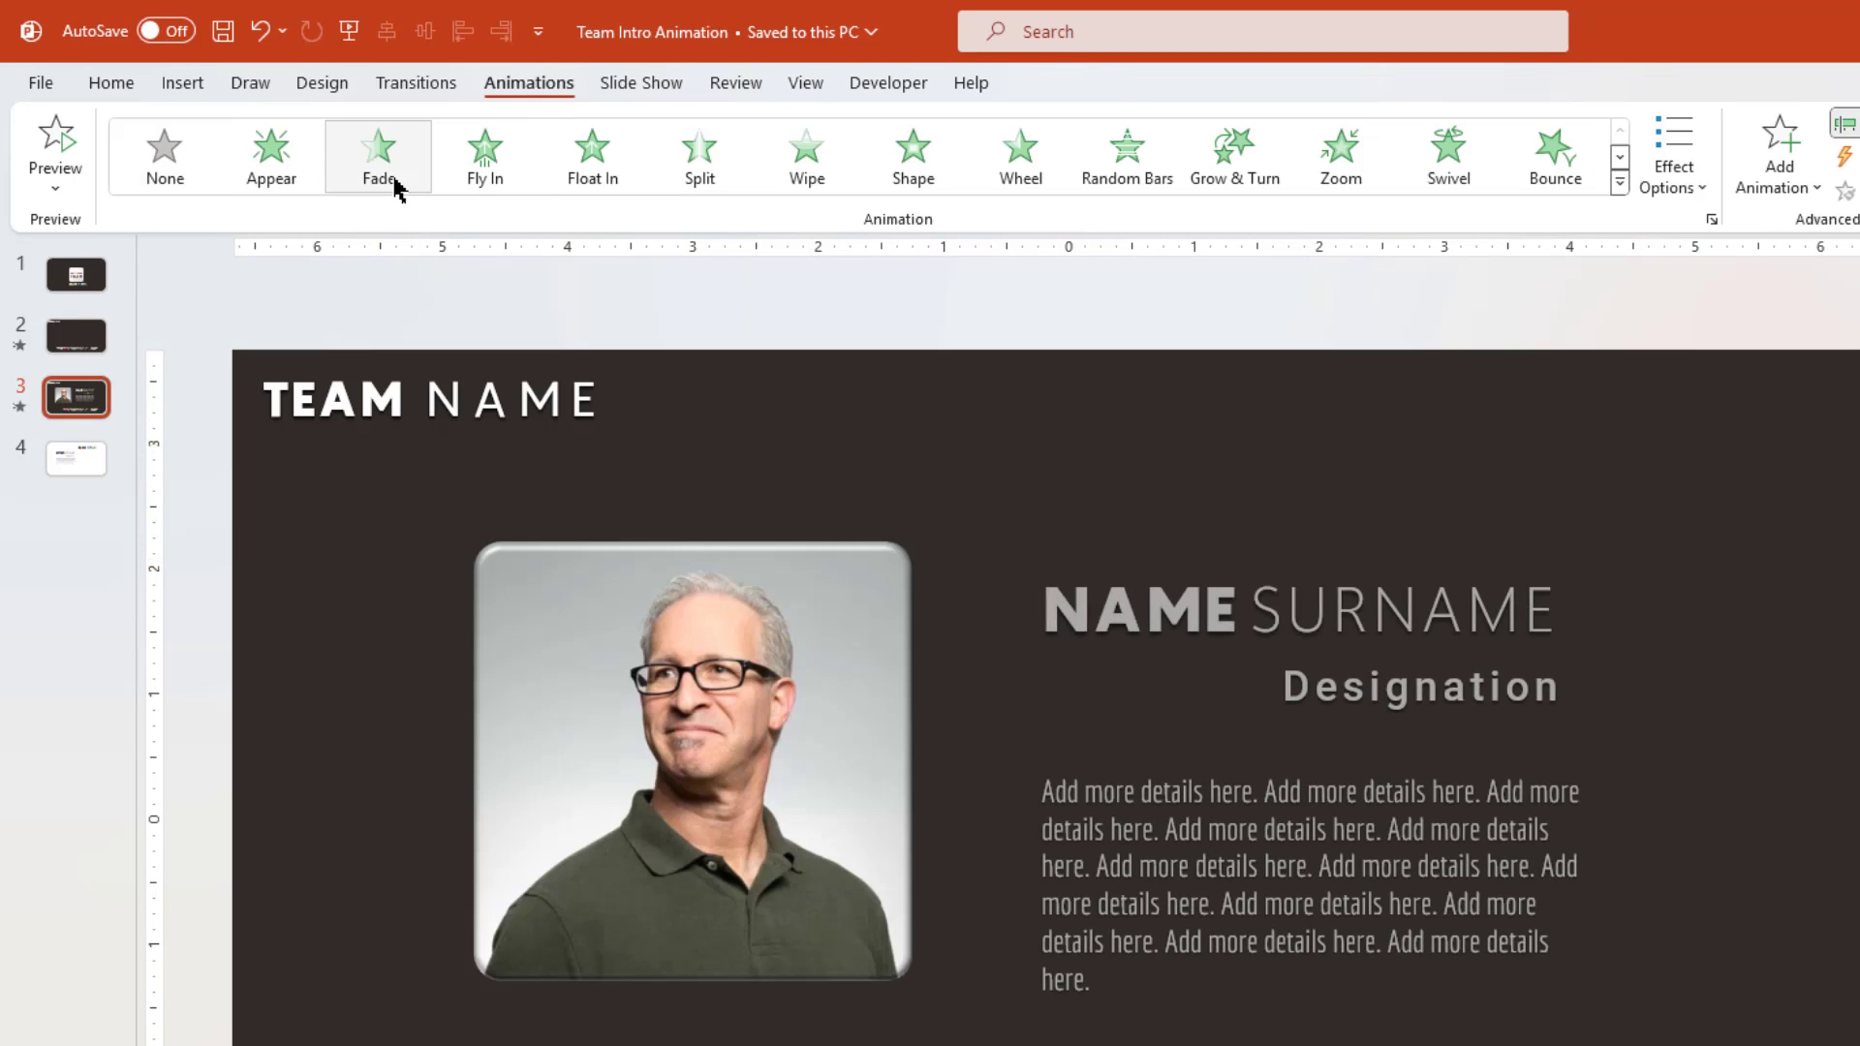
{"action": "left_click", "coordinate": [1845, 123]}
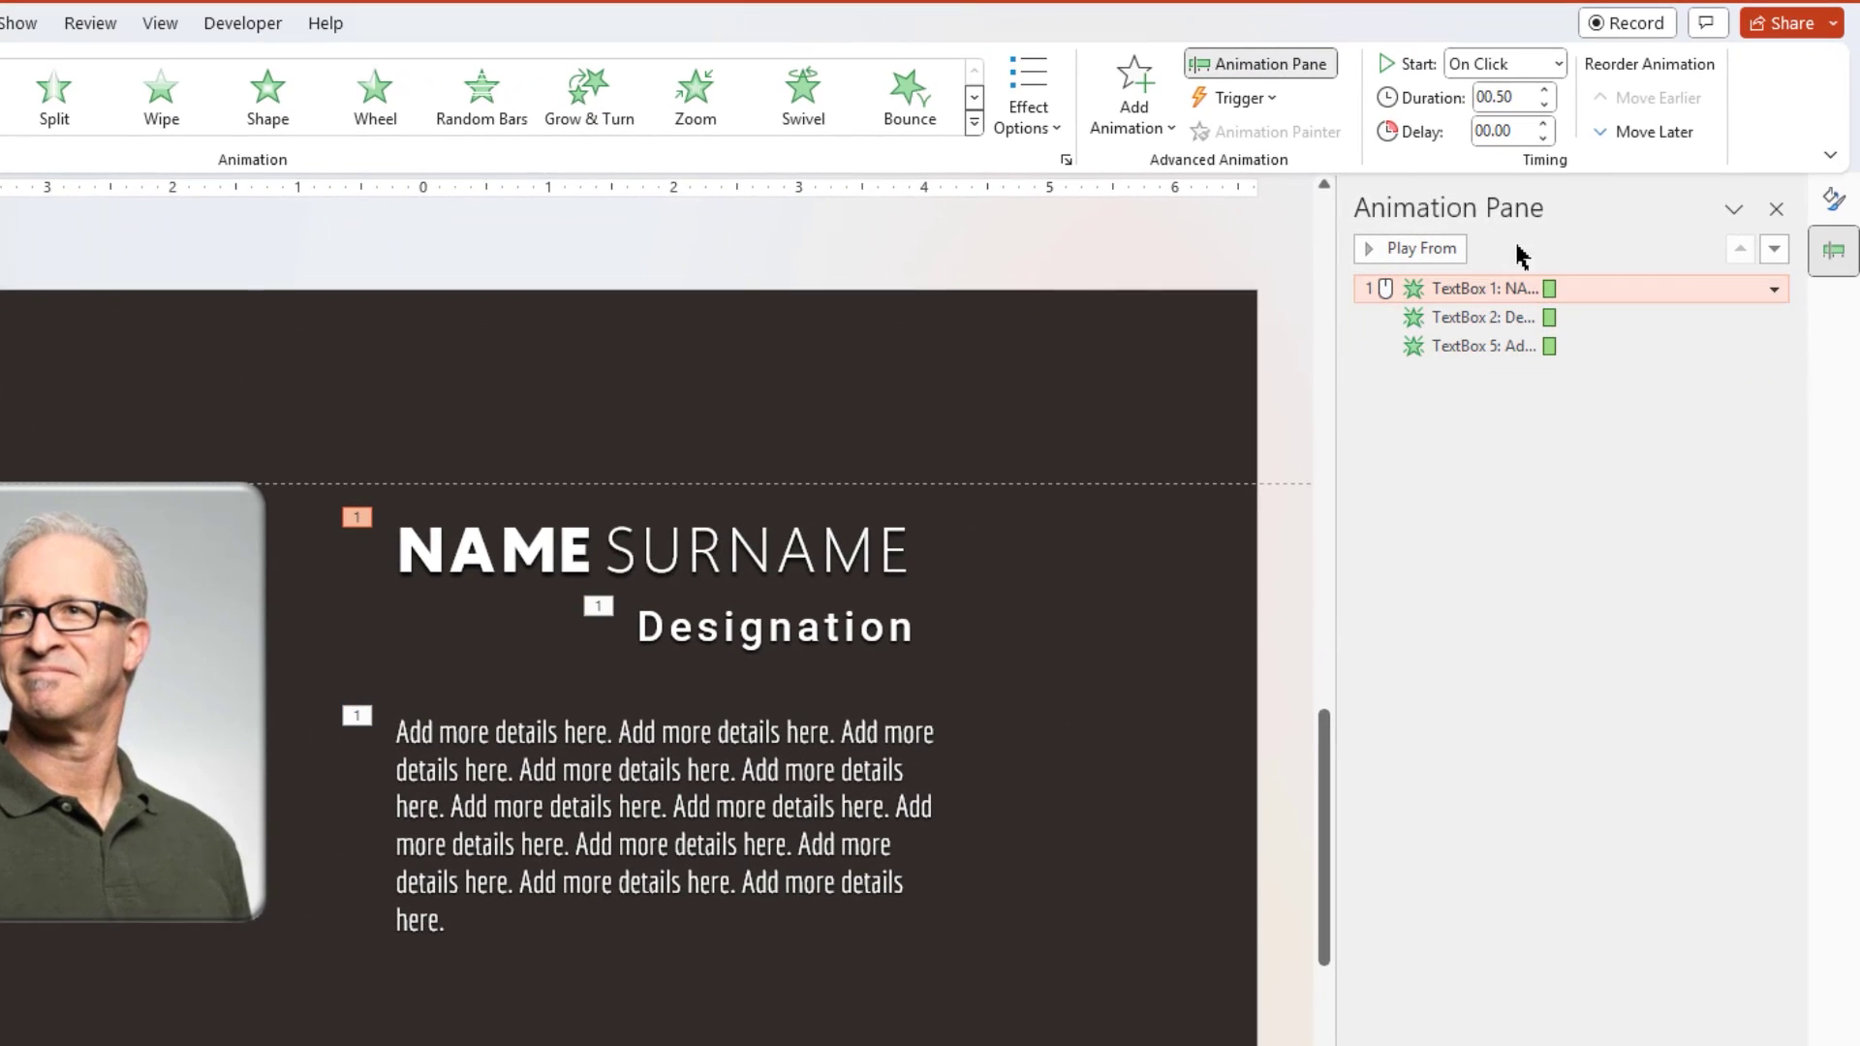
{"action": "left_click", "coordinate": [1557, 64]}
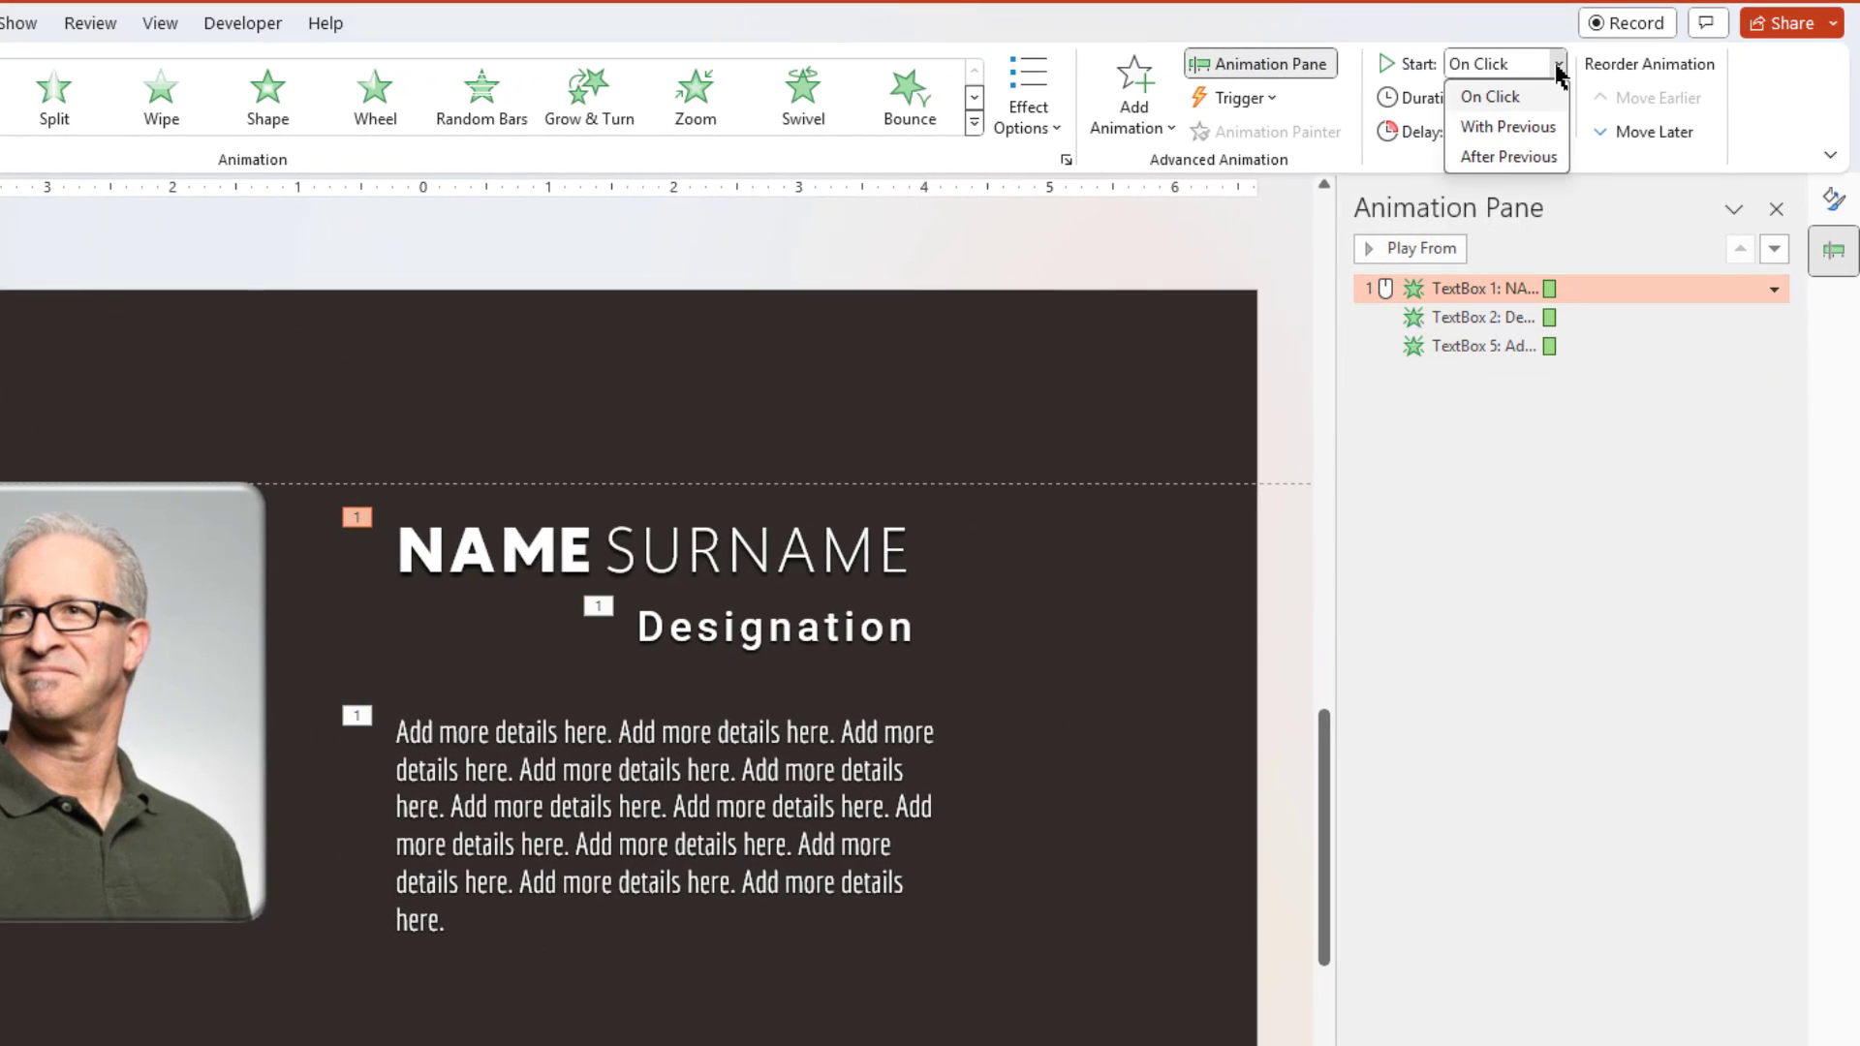
{"action": "left_click", "coordinate": [1492, 157]}
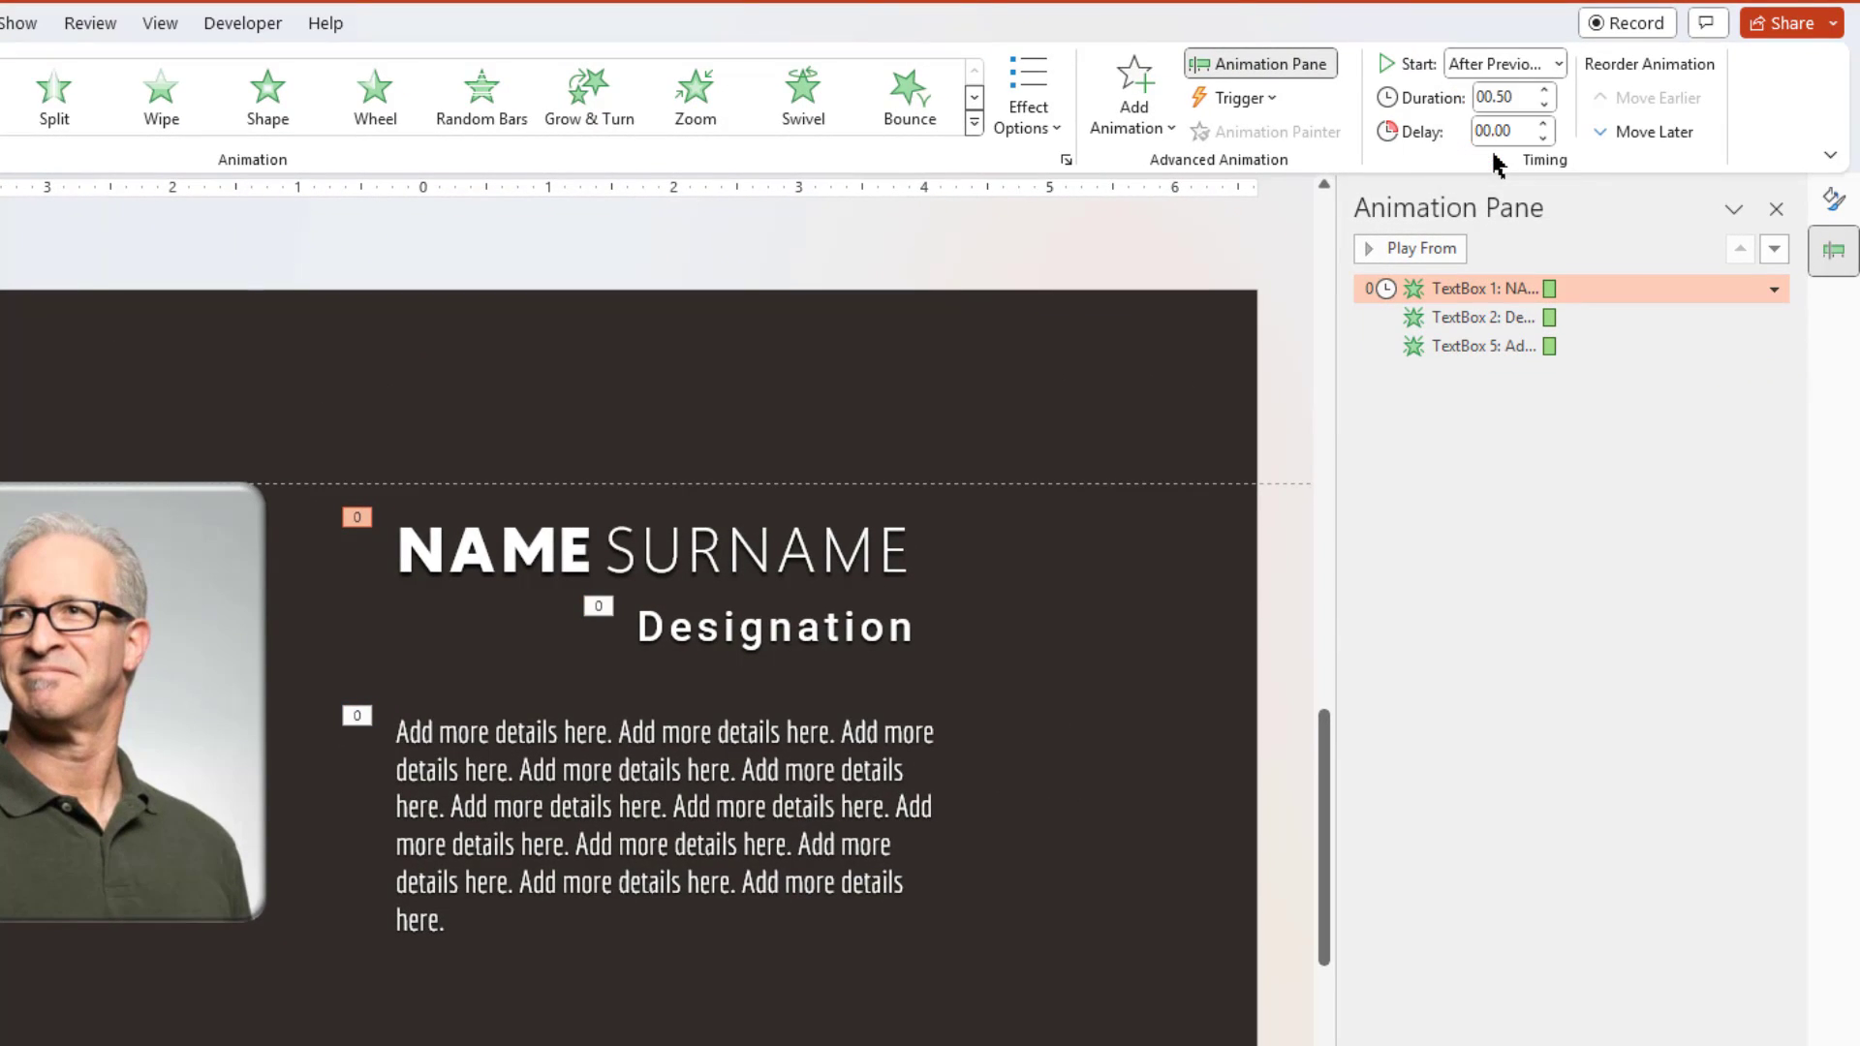
{"action": "left_click", "coordinate": [1498, 346]}
{"action": "left_click", "coordinate": [1557, 64]}
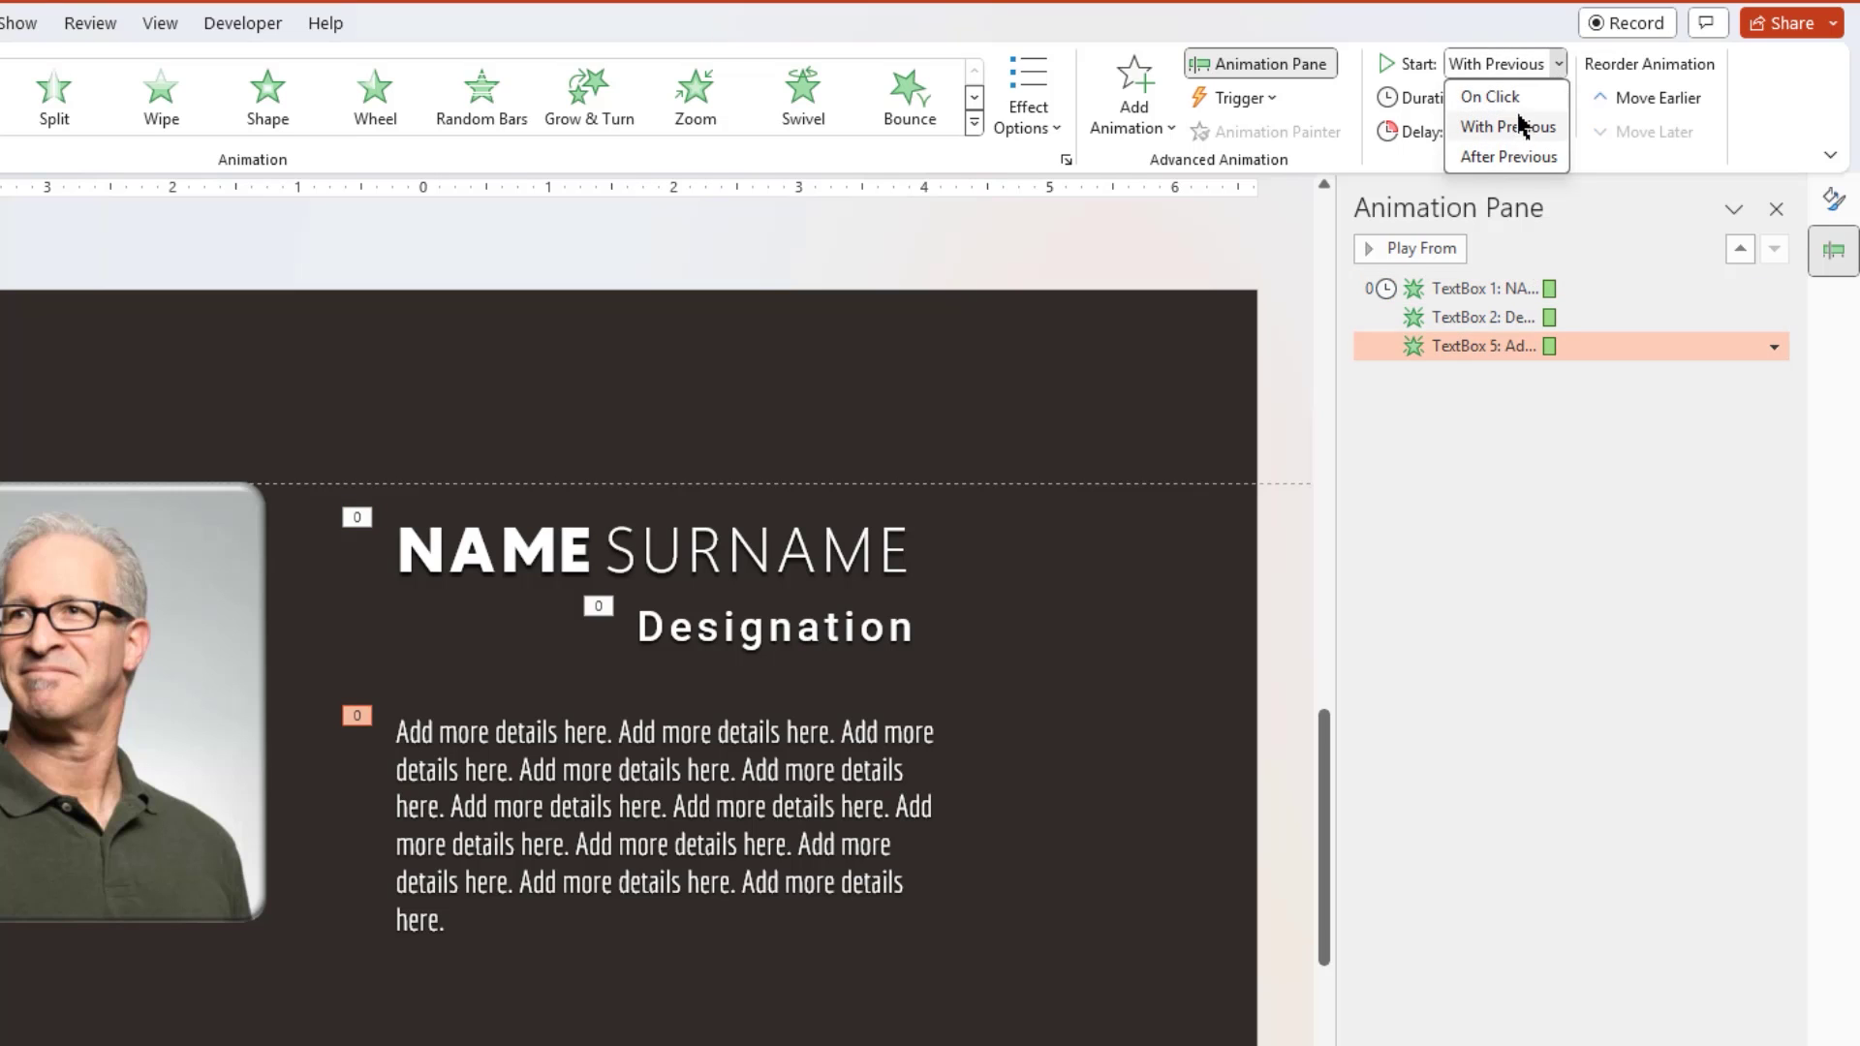
{"action": "left_click", "coordinate": [1493, 156]}
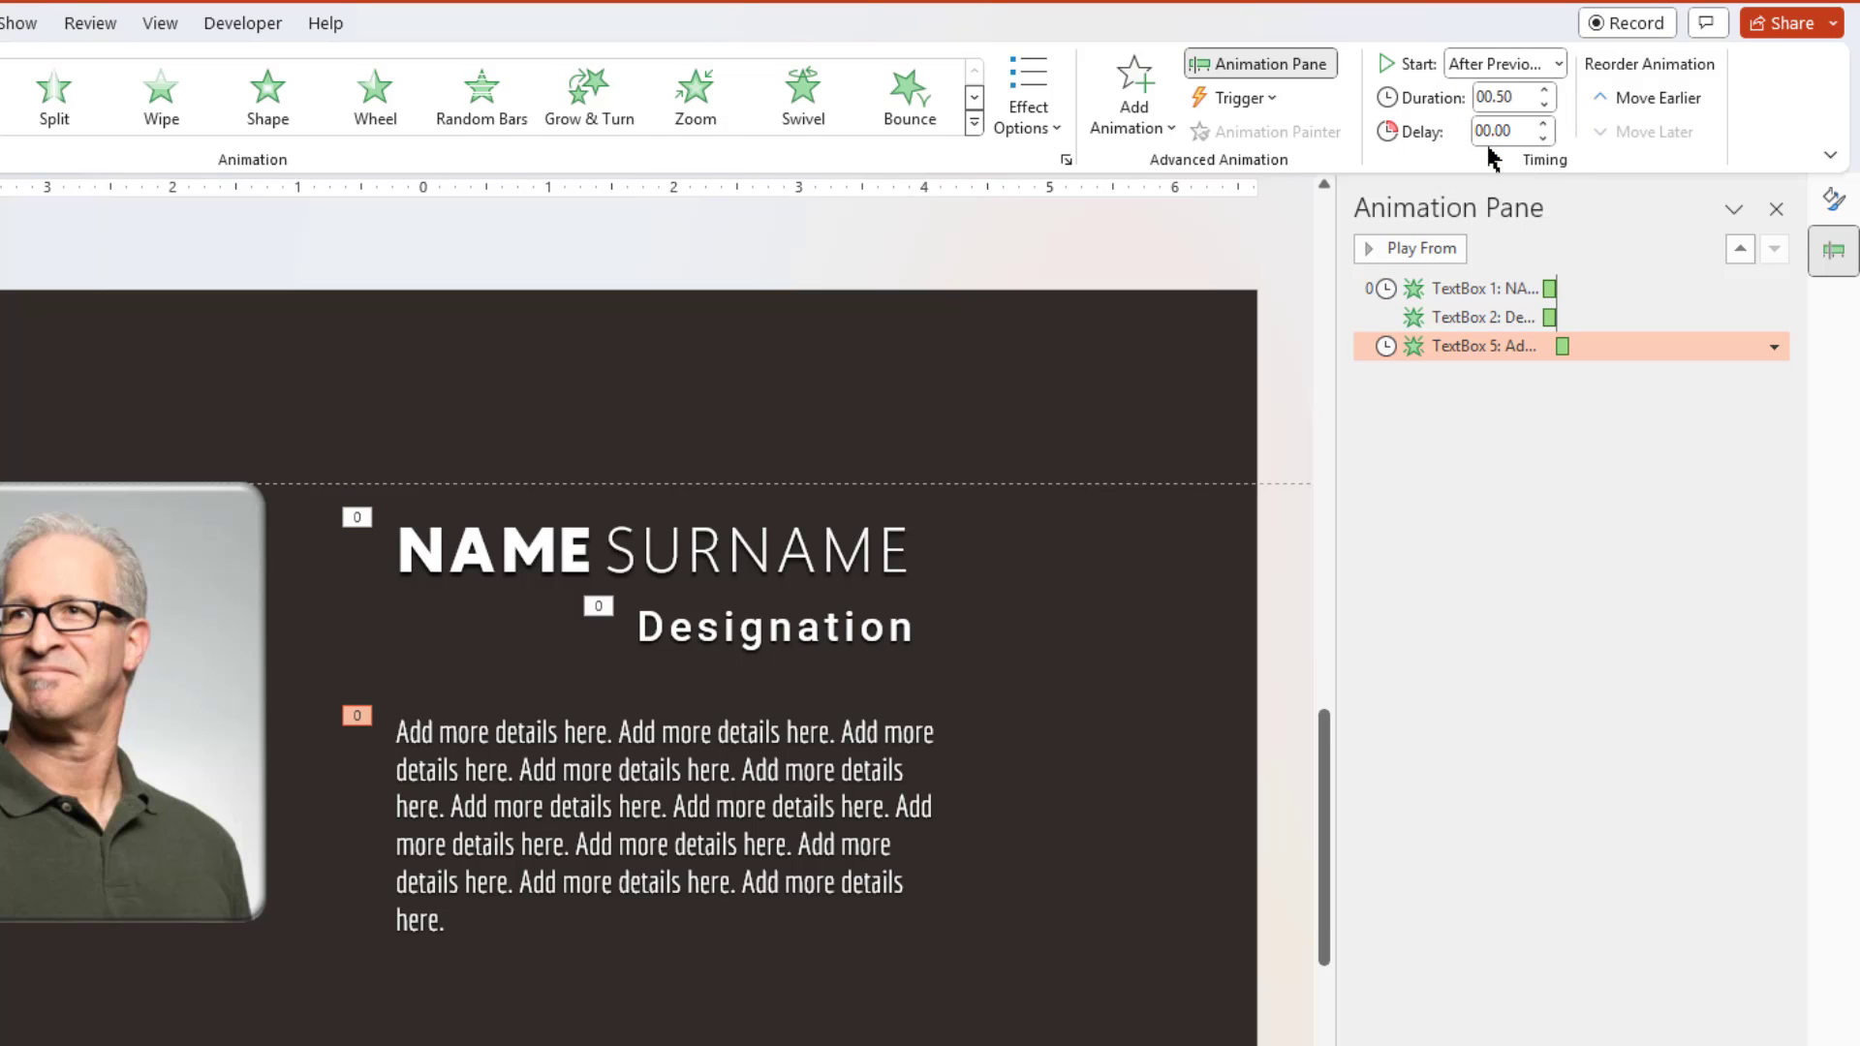
{"action": "left_click", "coordinate": [1488, 288]}
{"action": "left_click", "coordinate": [1488, 348], "text": "shift"}
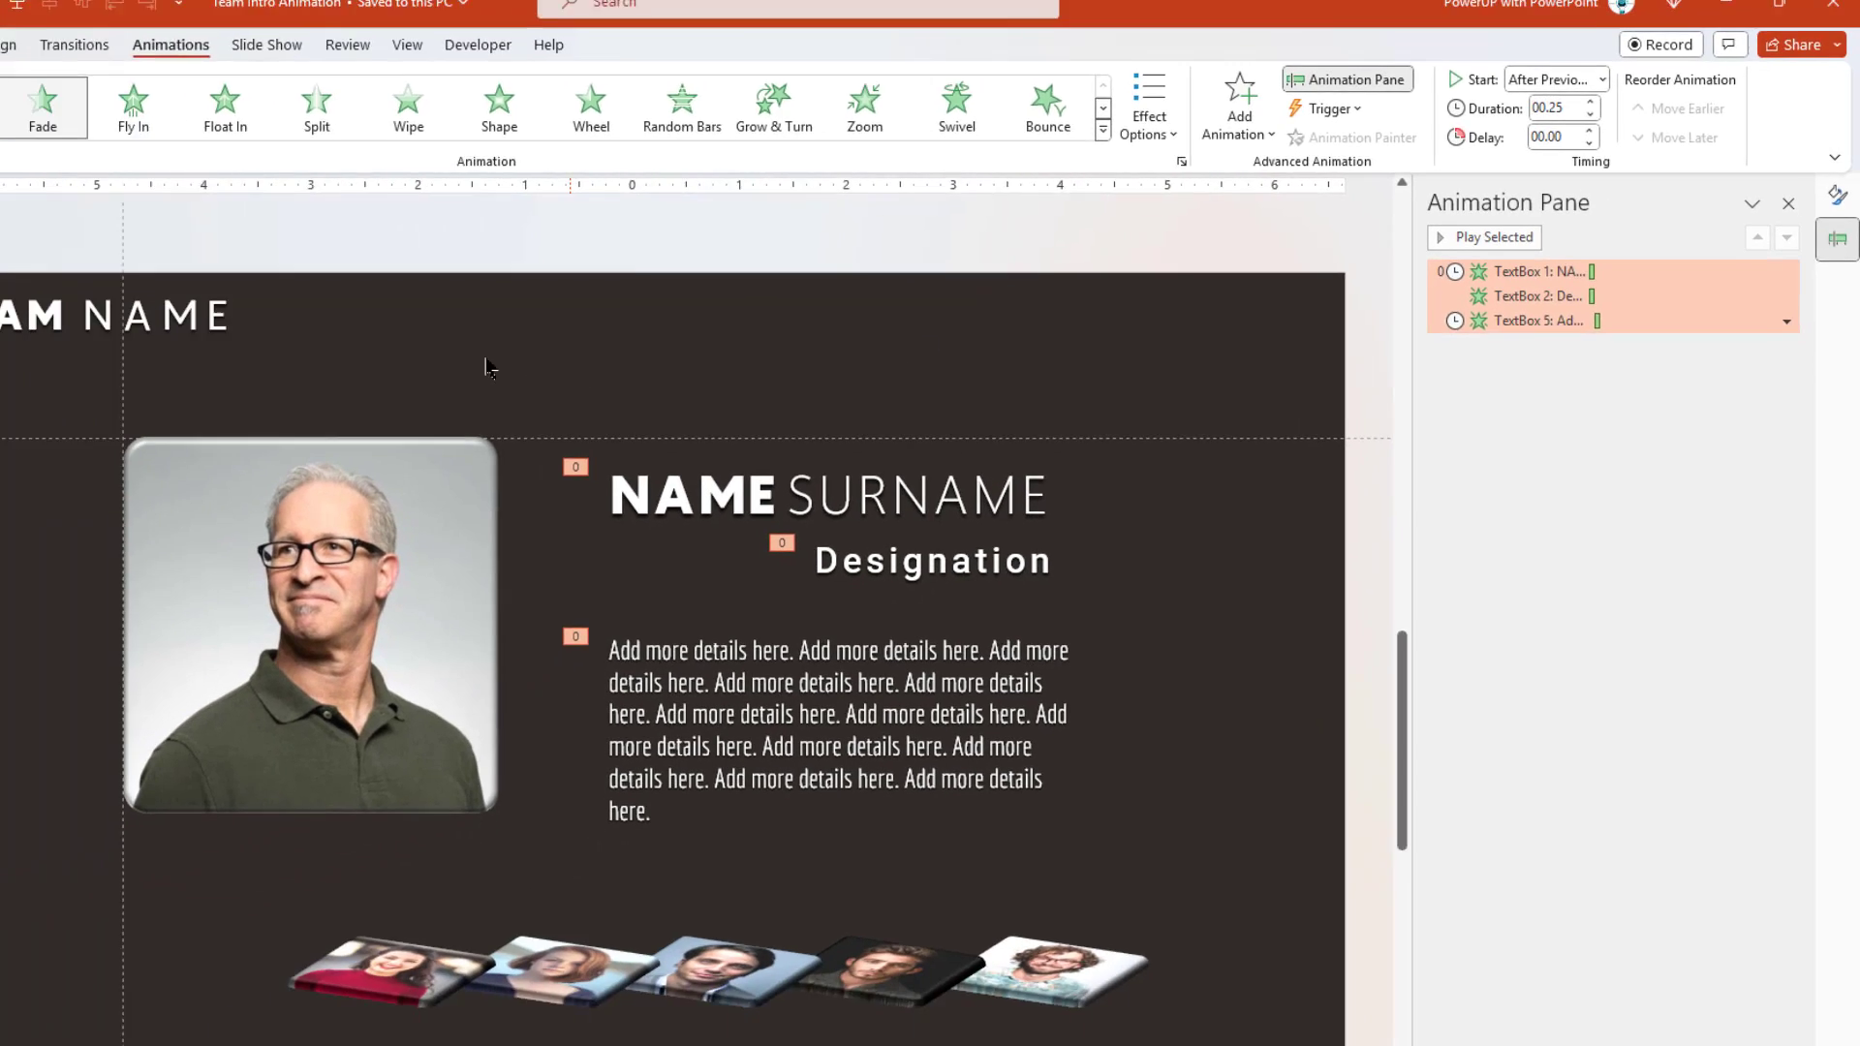
{"action": "left_click", "coordinate": [41, 424]}
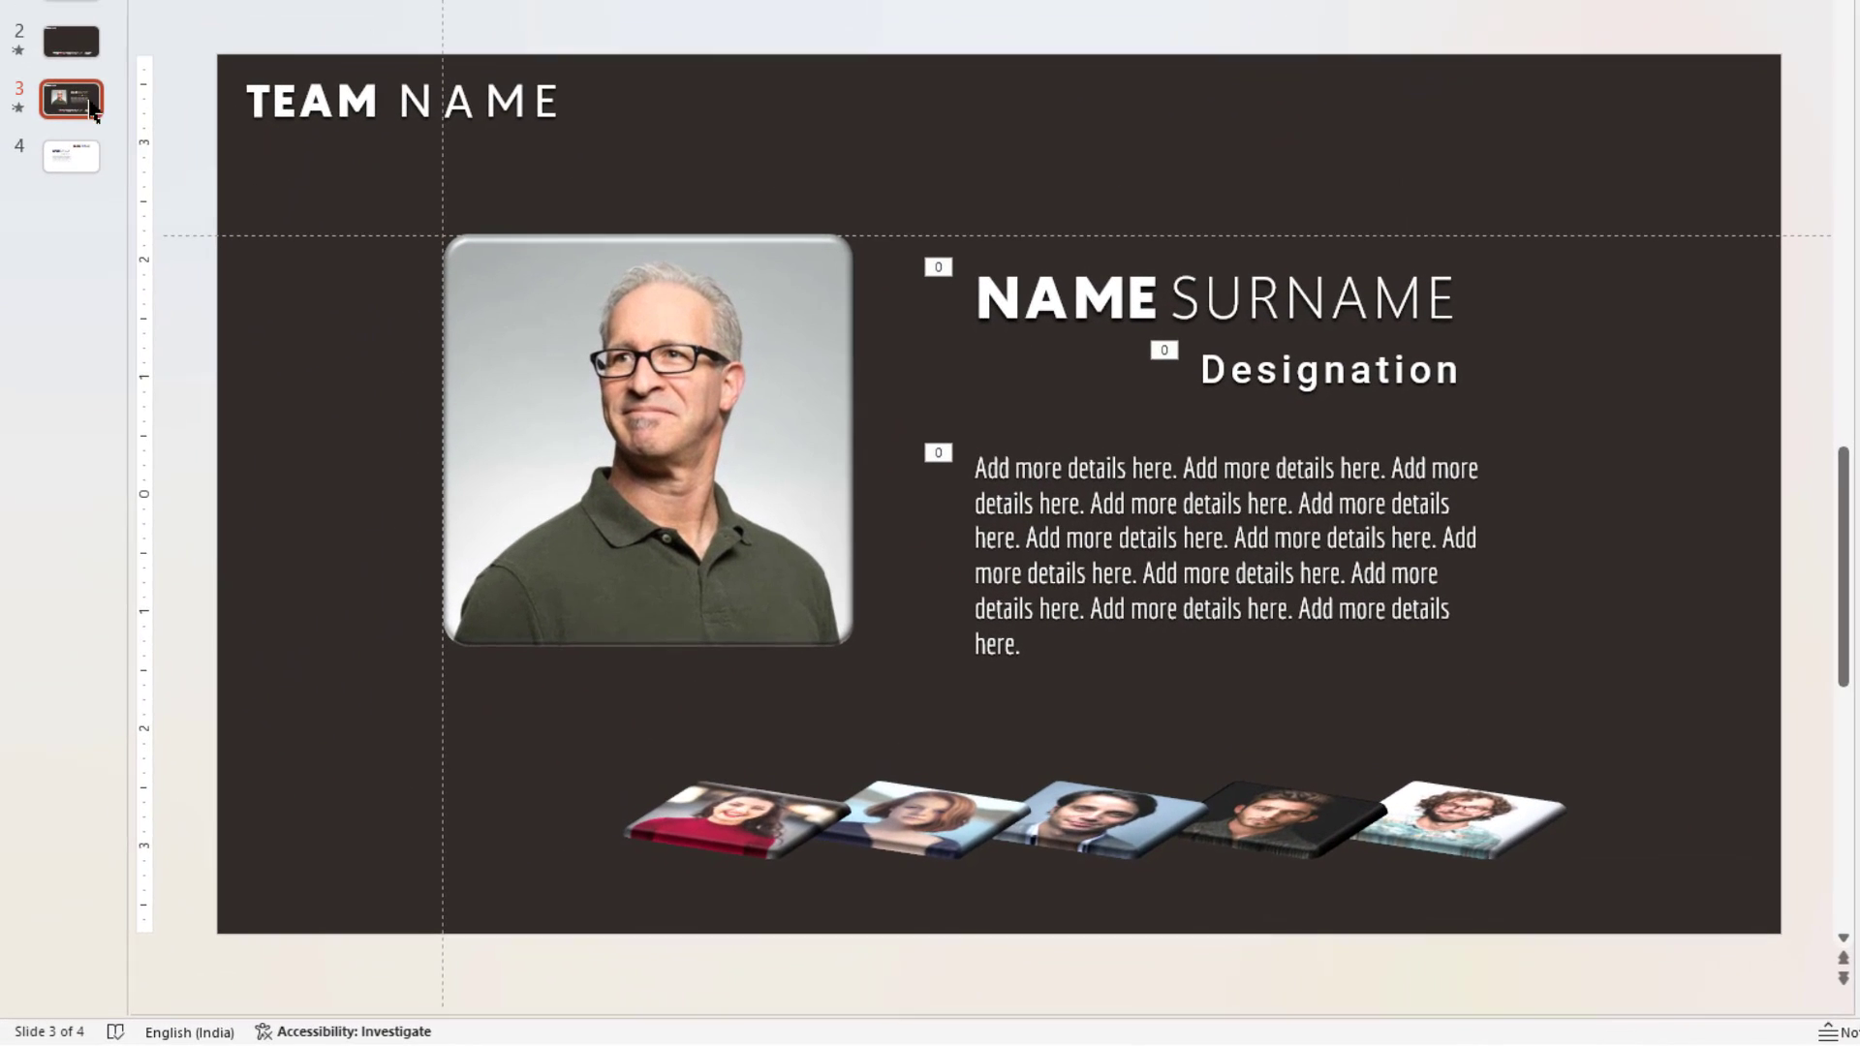
- Duplicate slide 3, then tilt the man's photo with a 3-D preset at 1.5" and return it to the row
{"action": "right_click", "coordinate": [71, 296]}
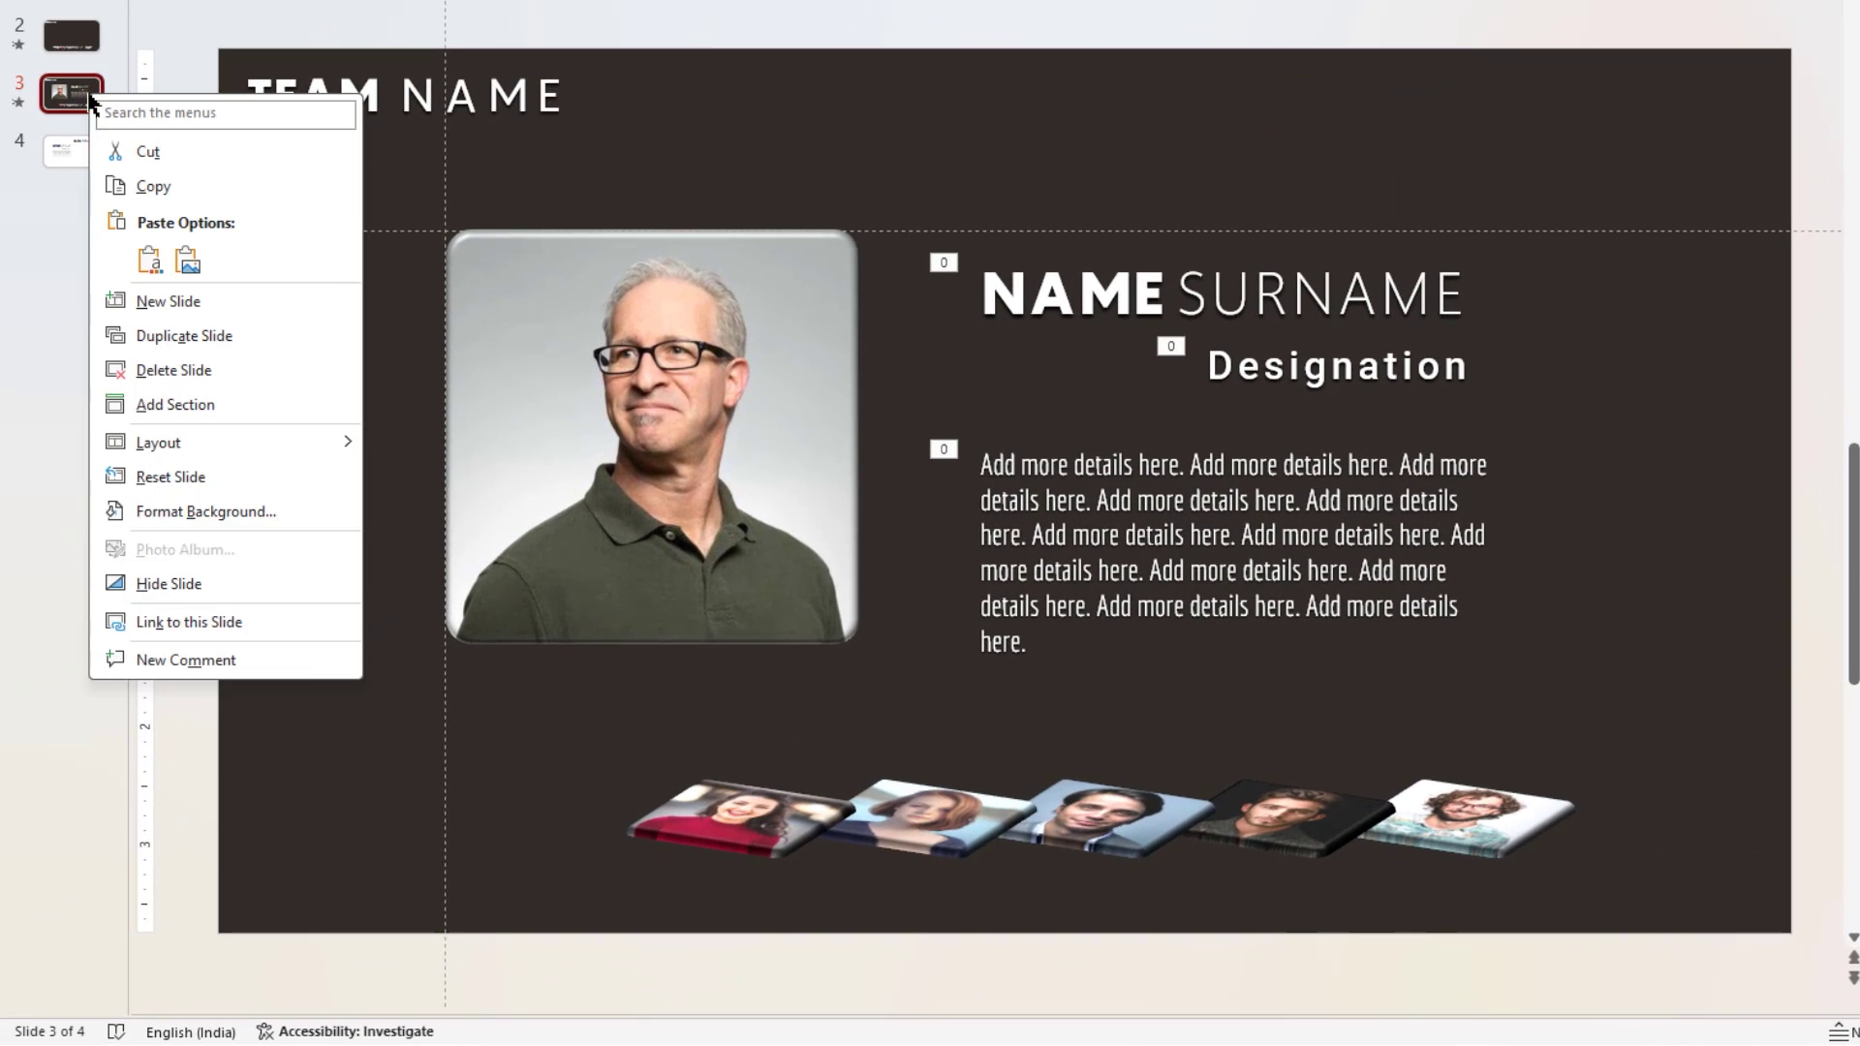
{"action": "left_click", "coordinate": [188, 336]}
{"action": "left_click", "coordinate": [708, 329]}
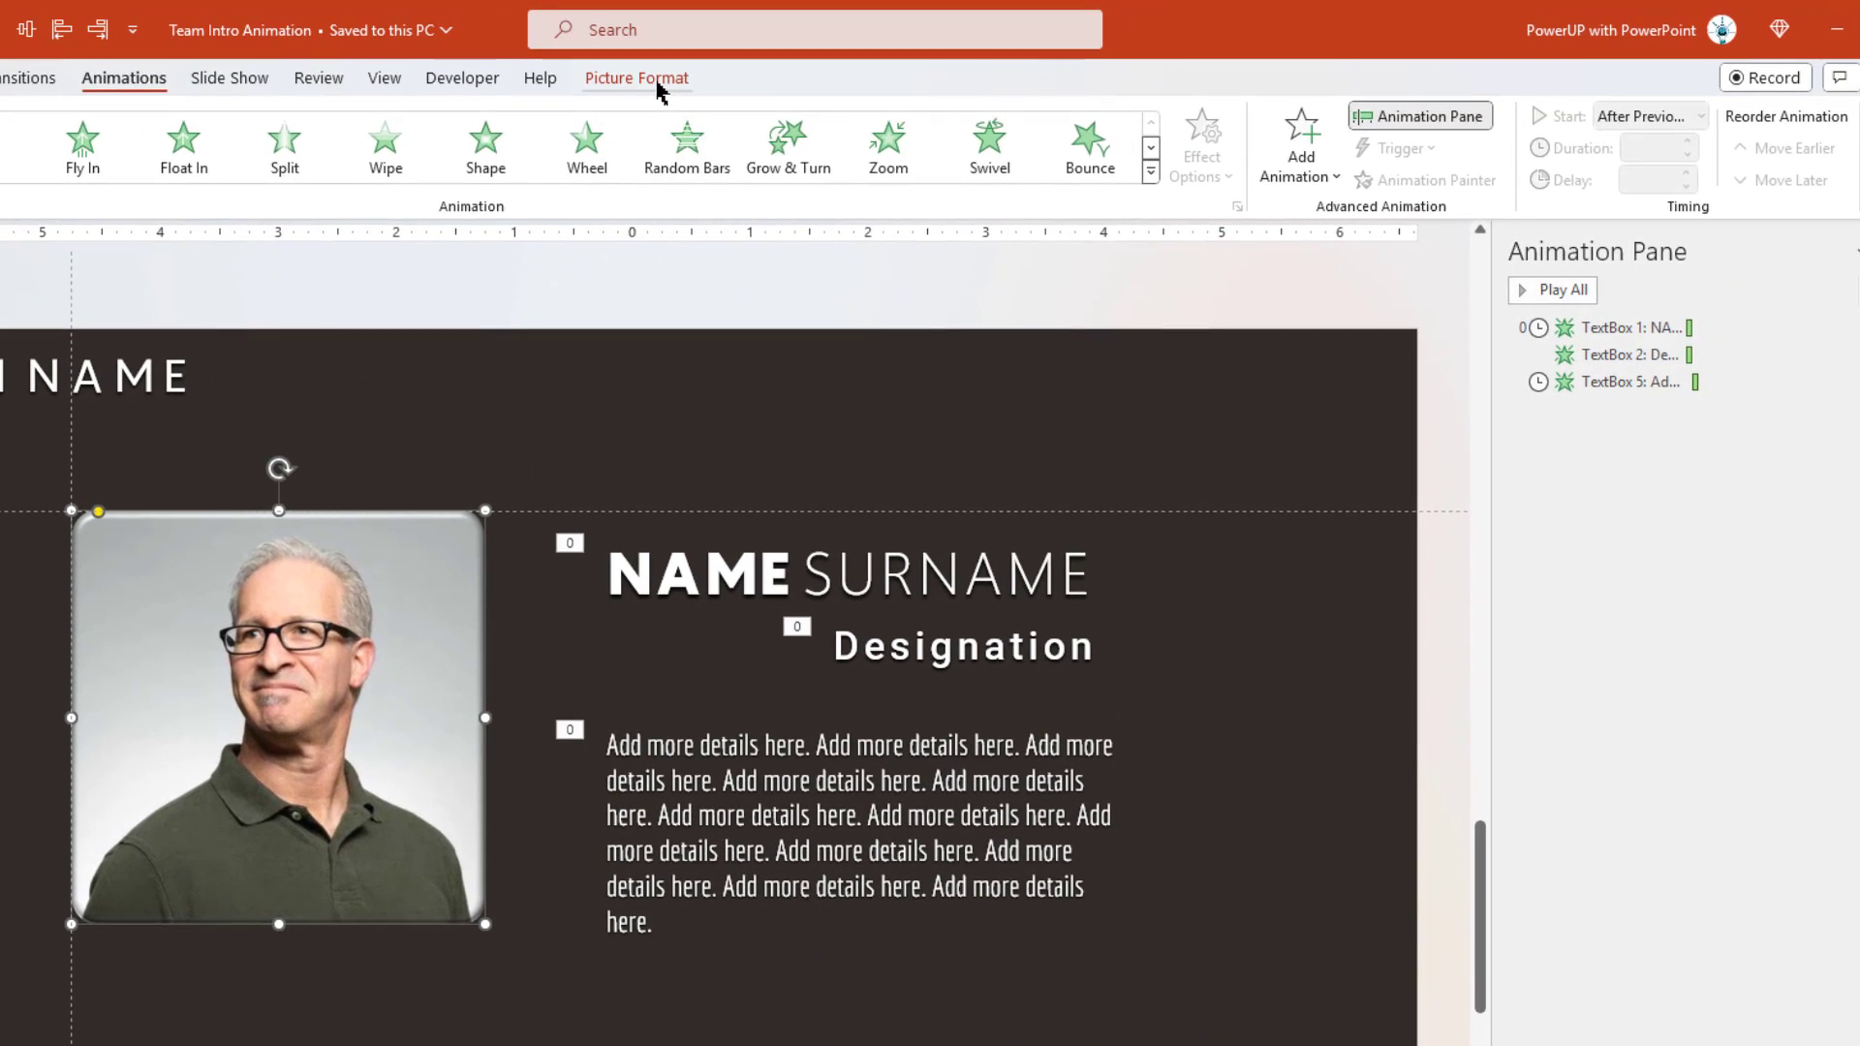
{"action": "left_click", "coordinate": [649, 83]}
{"action": "left_click", "coordinate": [1114, 150]}
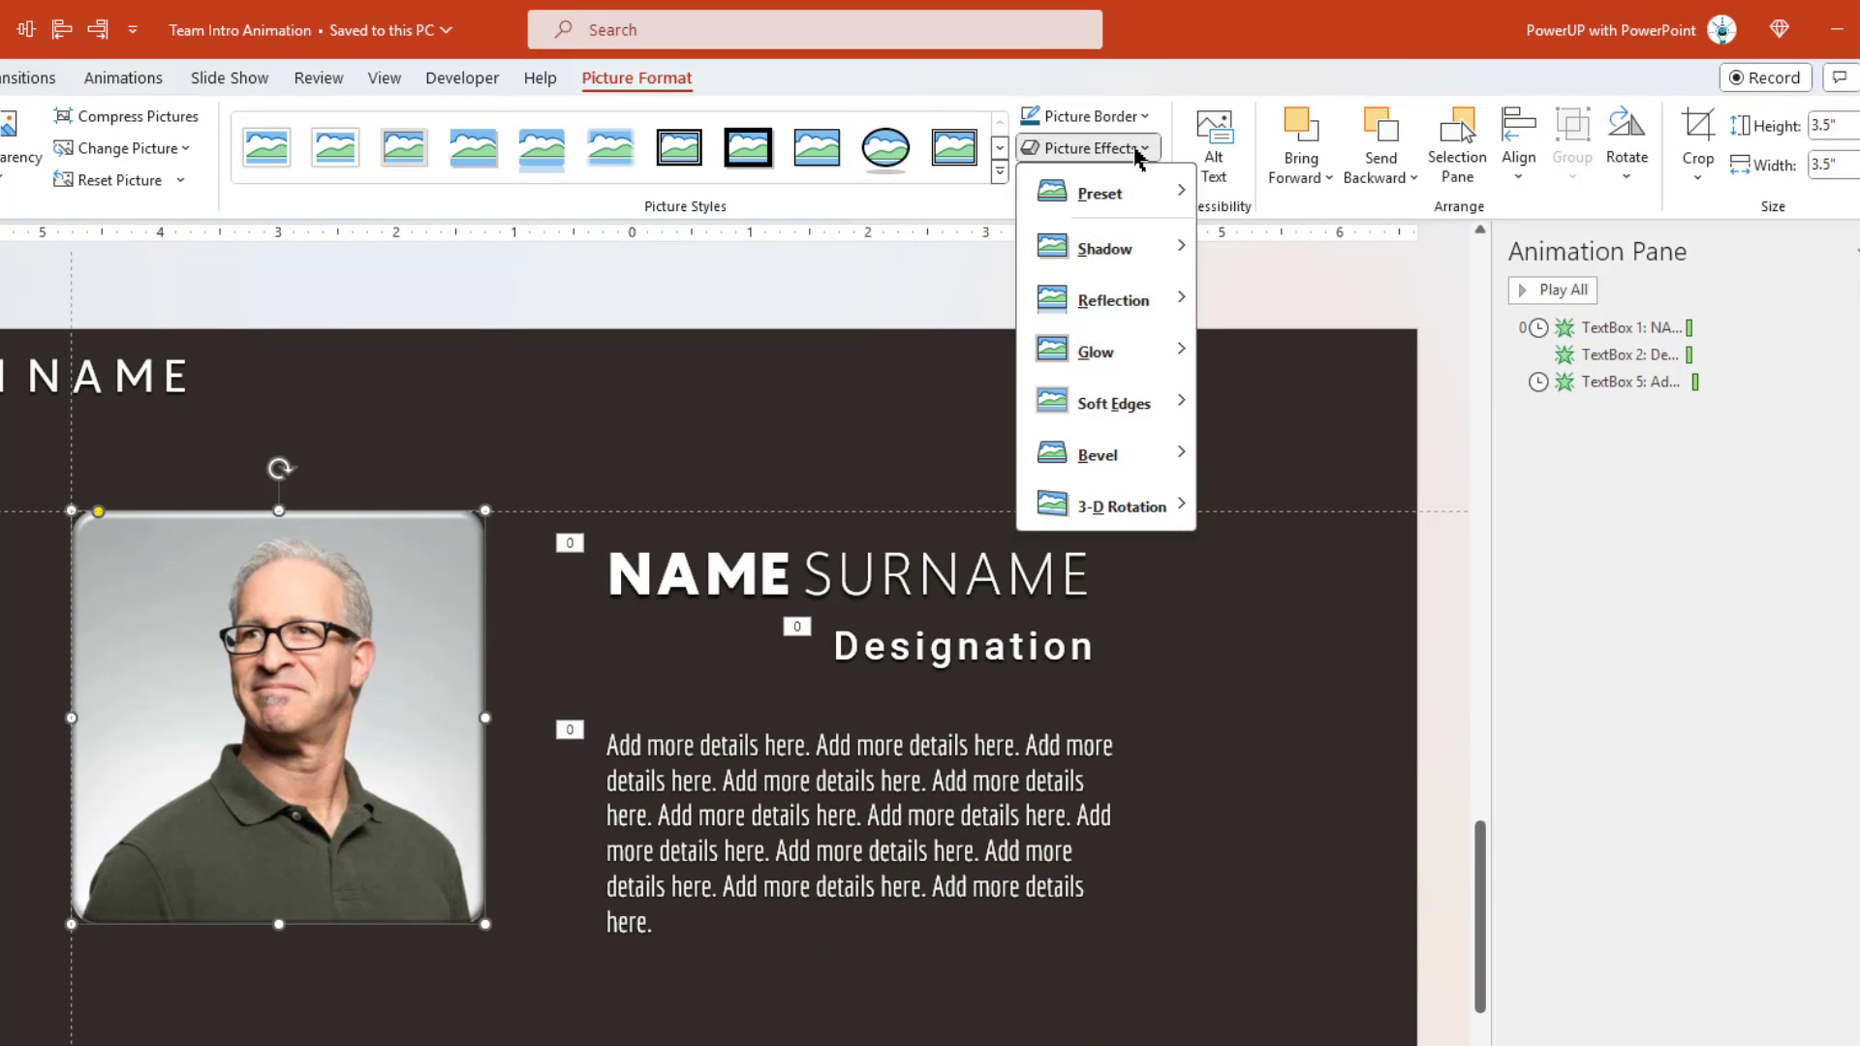
{"action": "mouse_move", "coordinate": [1134, 510]}
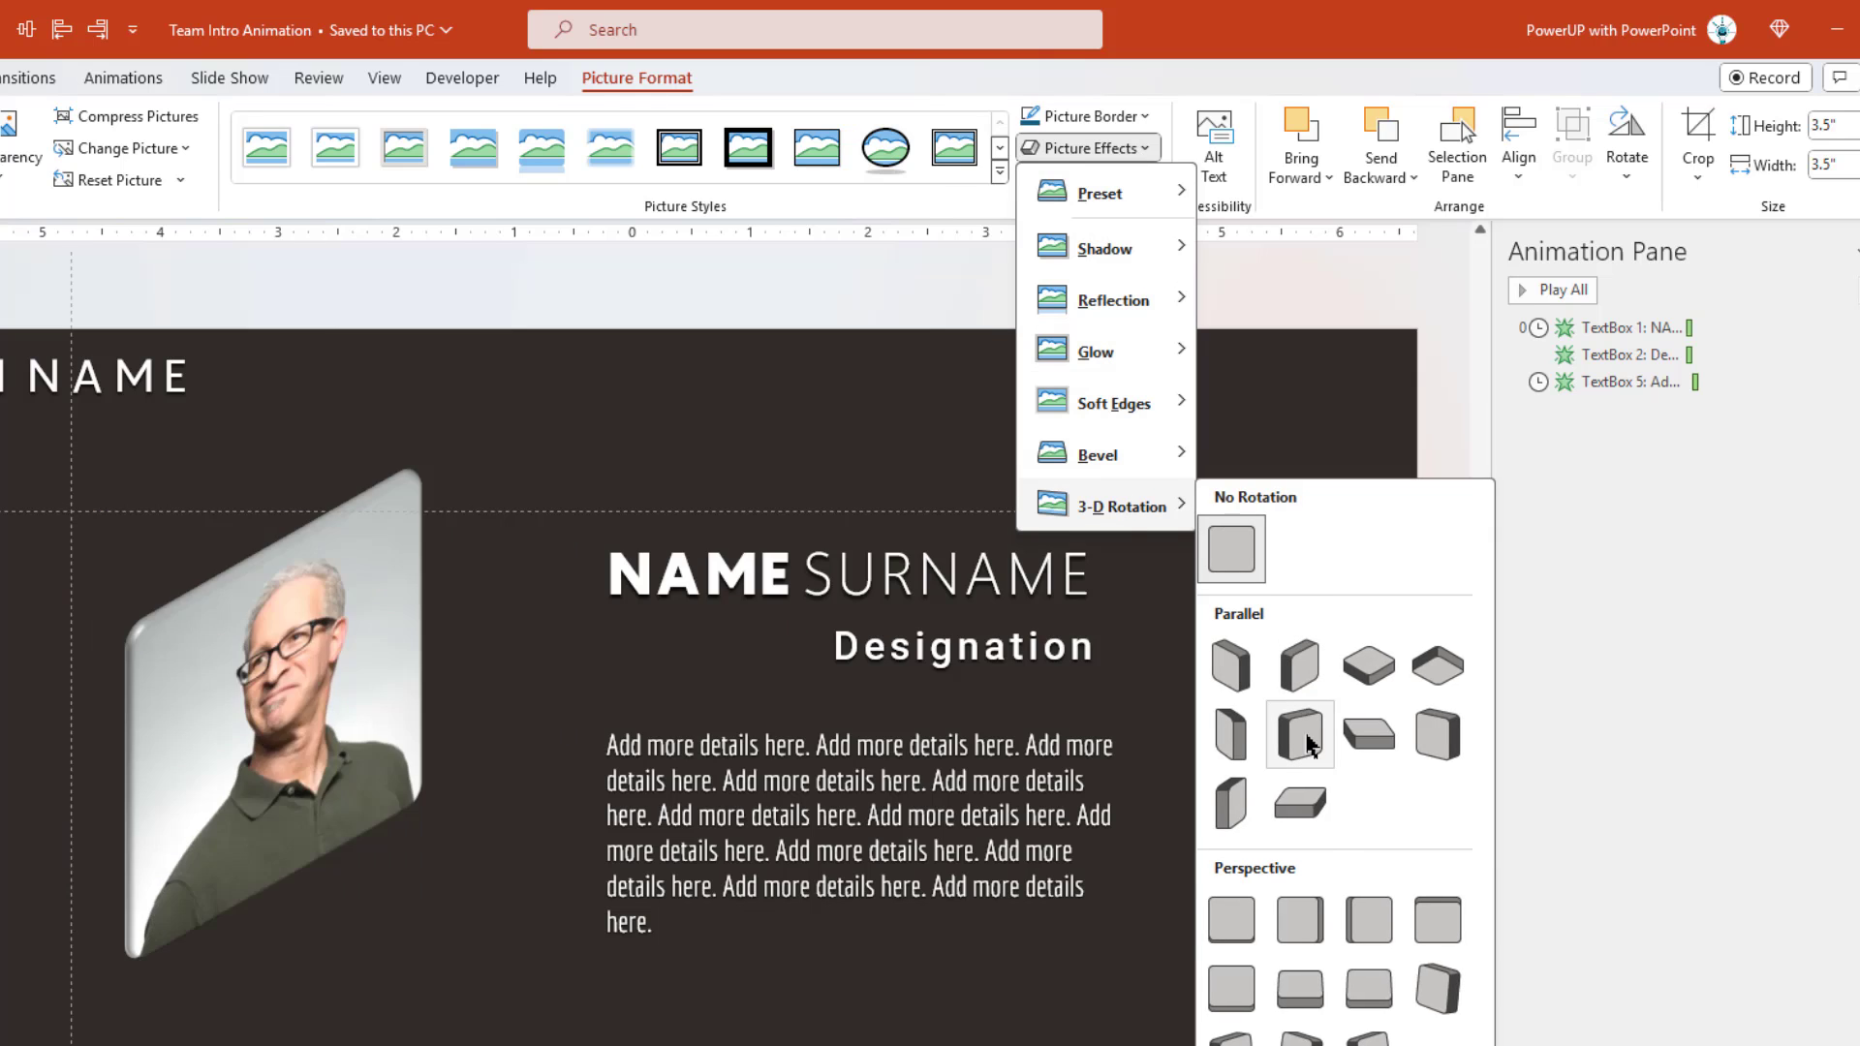
{"action": "left_click", "coordinate": [1305, 804]}
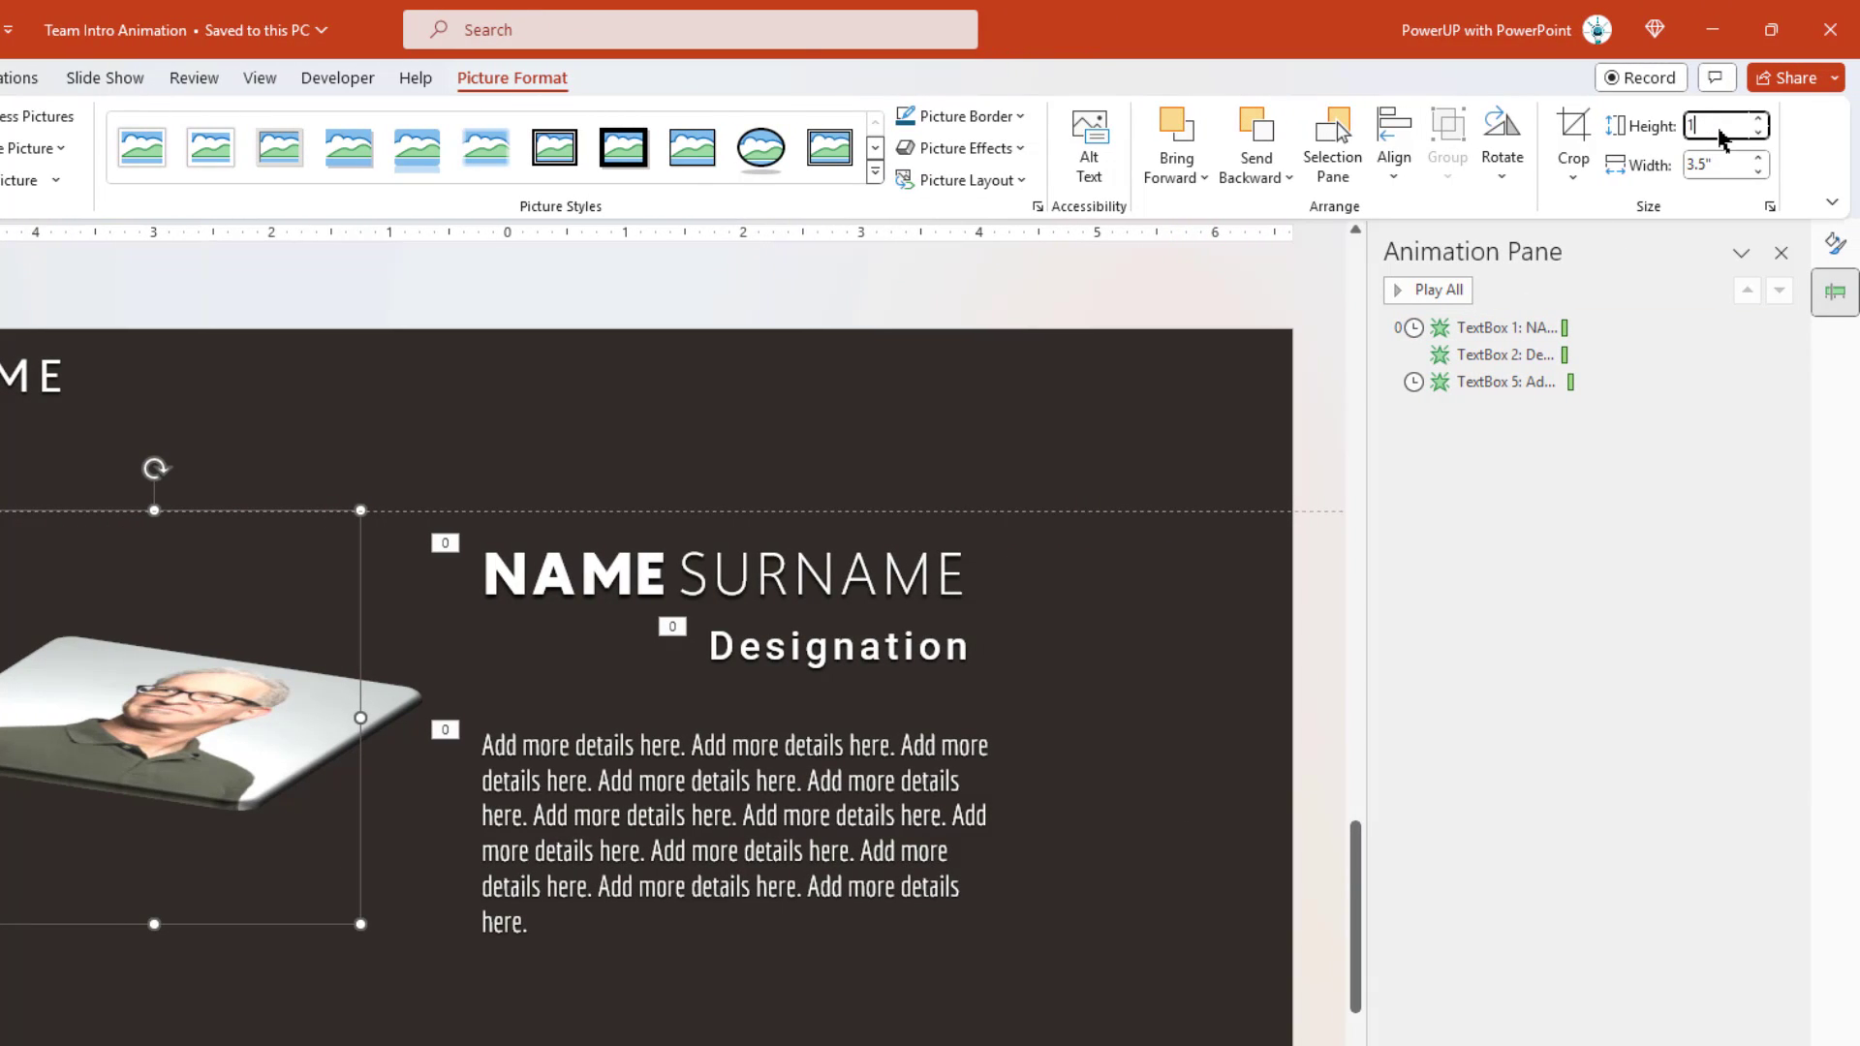
{"action": "key", "text": "Return"}
{"action": "left_click_drag", "start_coordinate": [39, 627], "coordinate": [56, 1045]}
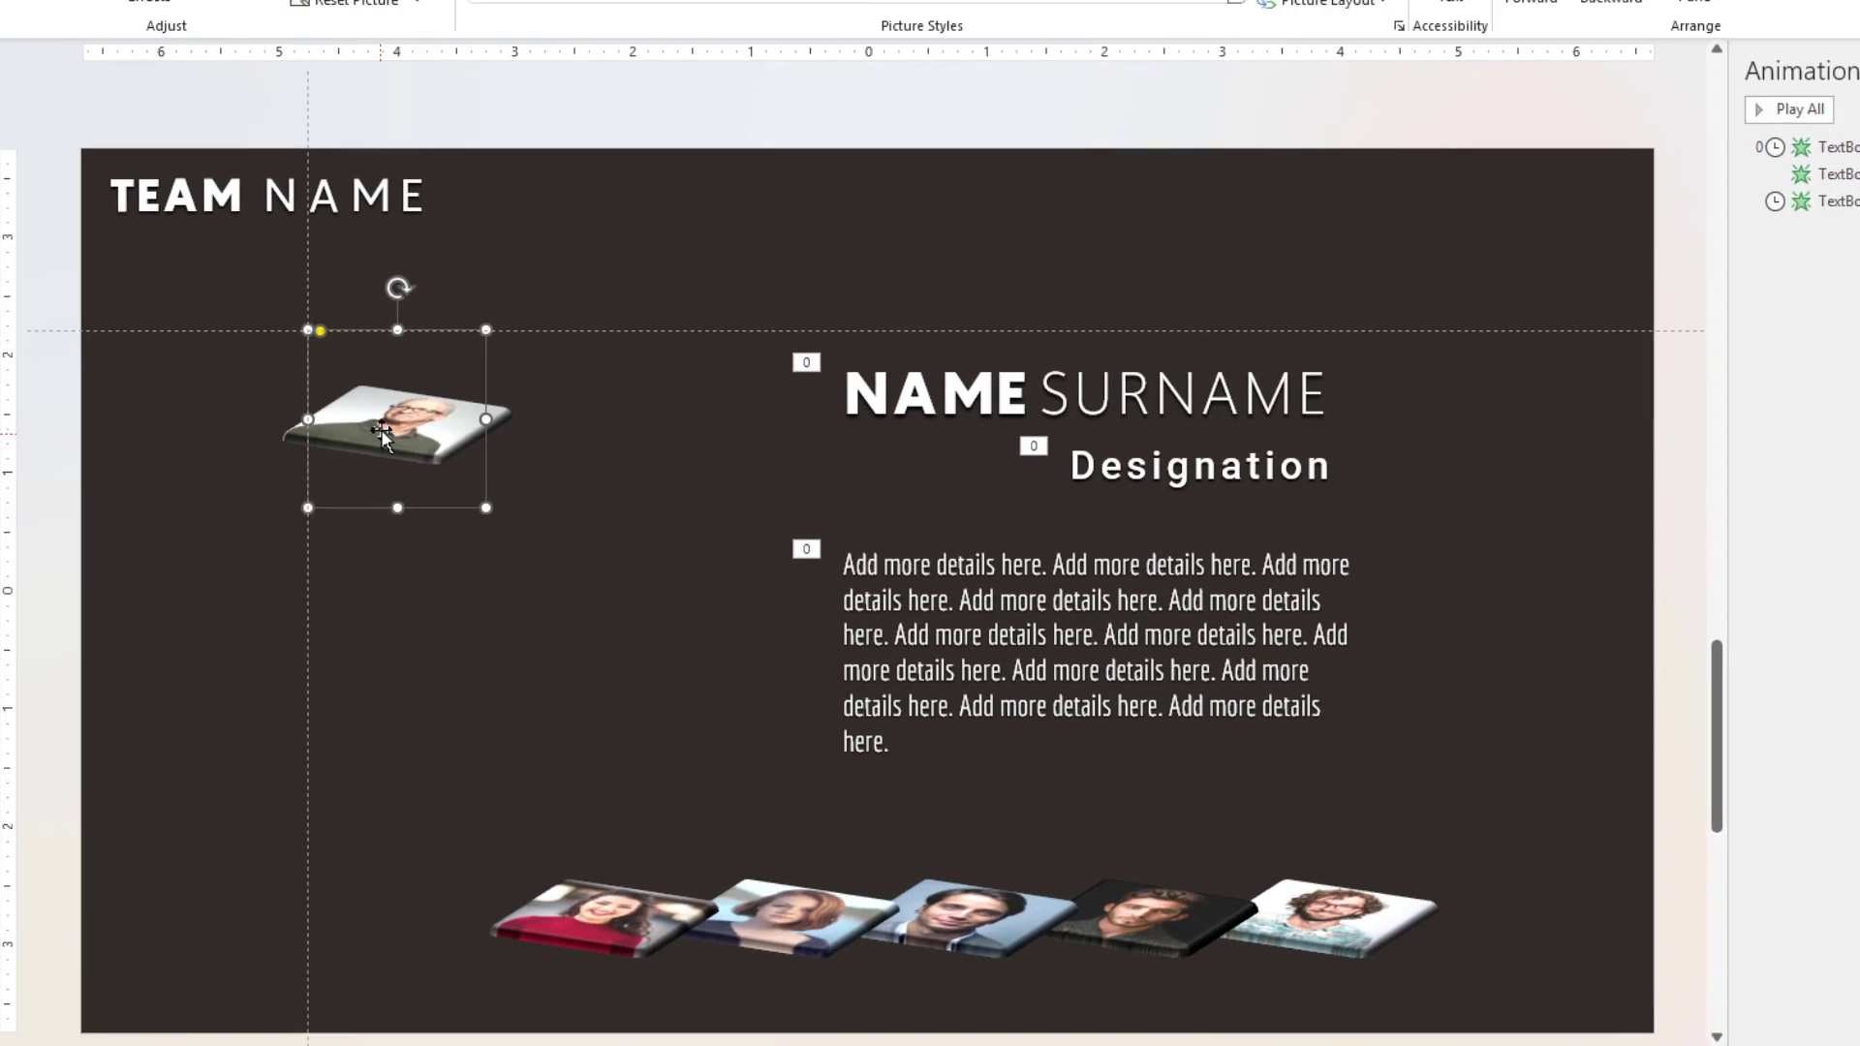
{"action": "left_click_drag", "start_coordinate": [448, 895], "coordinate": [450, 904]}
- Move the curly-haired woman's photo up, flatten it with No Rotation, and enlarge it to 3.5"
{"action": "left_click", "coordinate": [639, 892]}
{"action": "left_click_drag", "start_coordinate": [638, 893], "coordinate": [601, 582]}
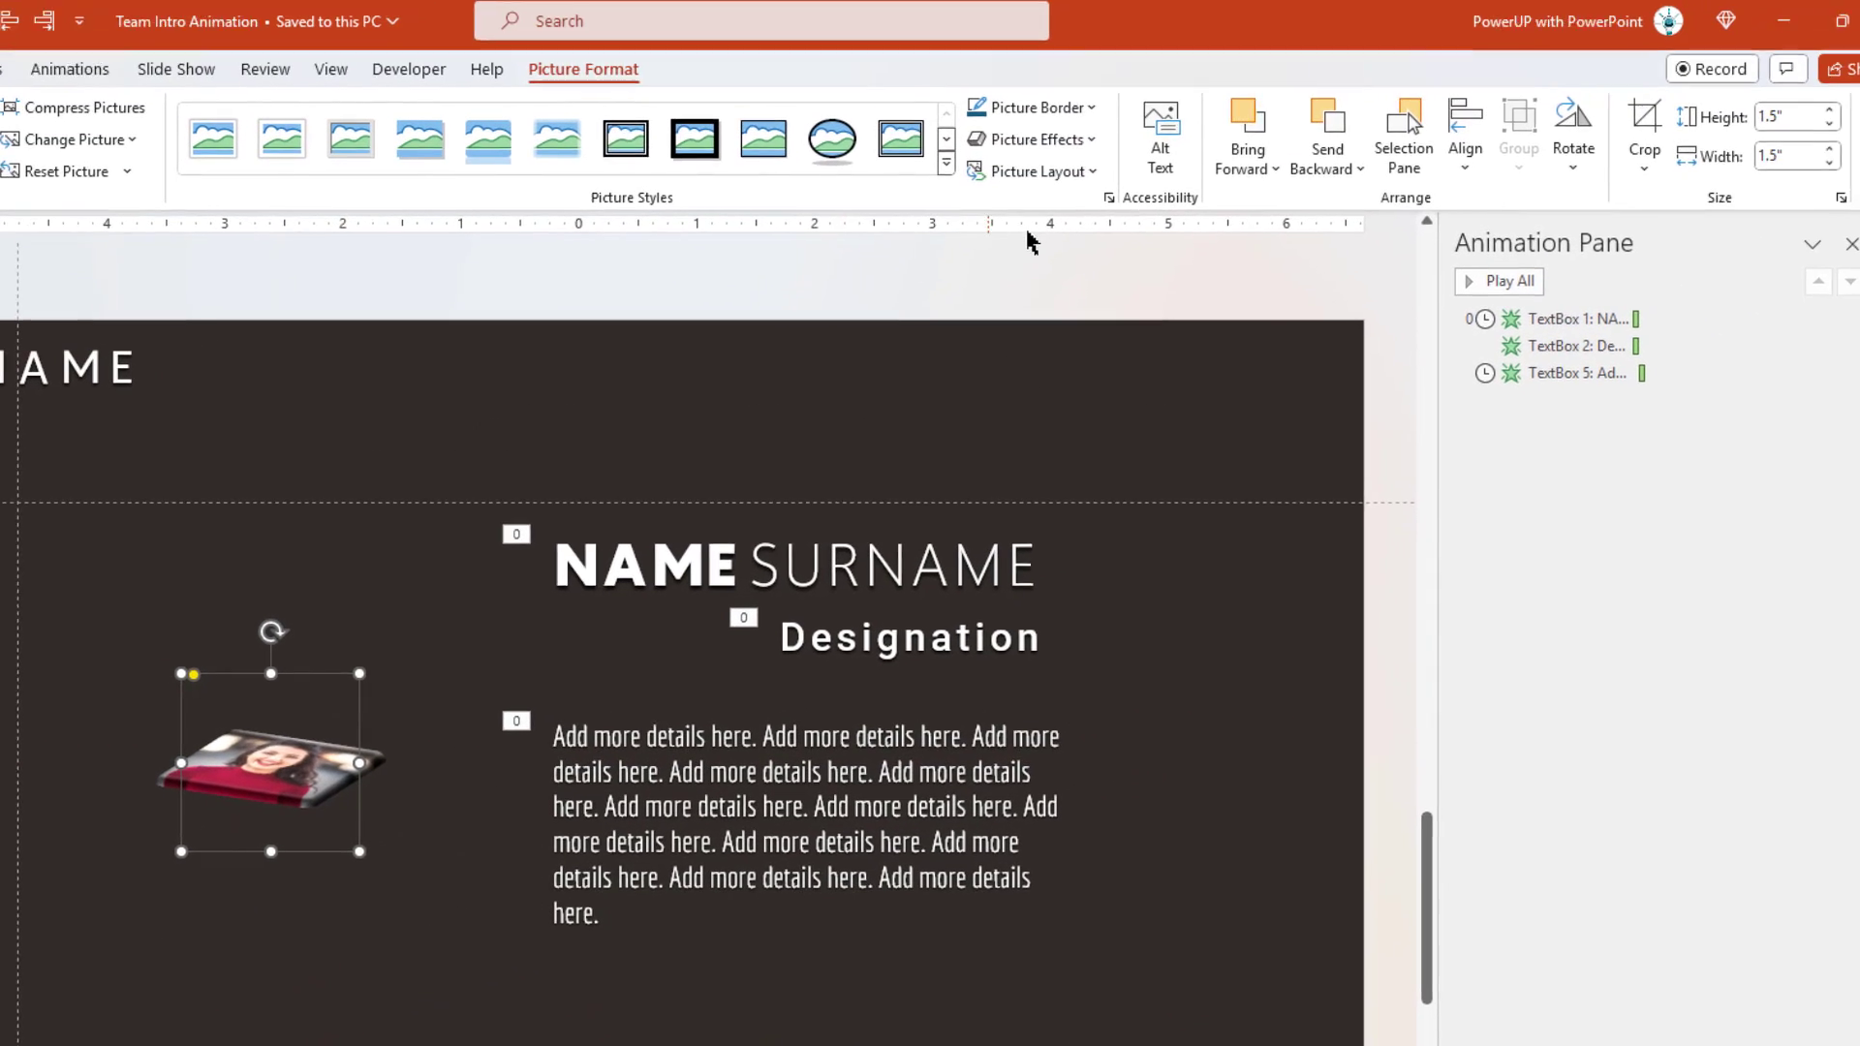
{"action": "left_click", "coordinate": [1406, 0]}
{"action": "mouse_move", "coordinate": [1077, 507]}
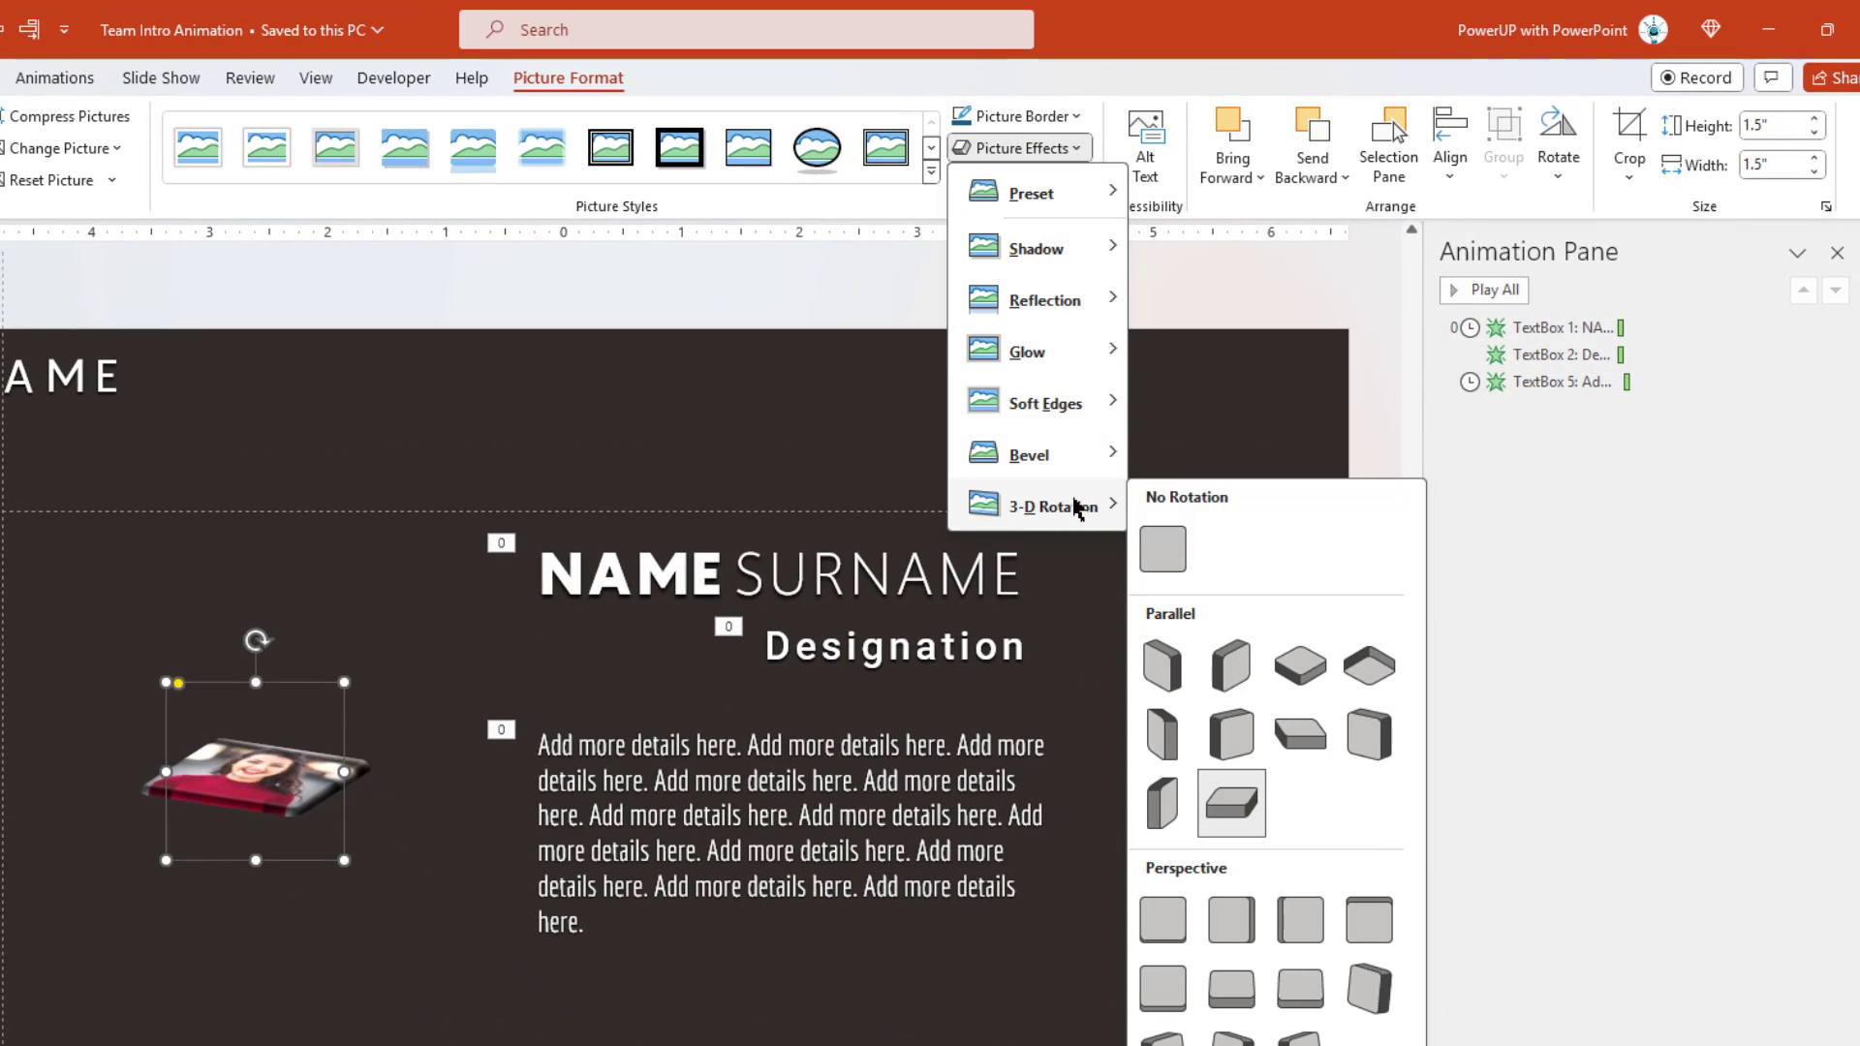
{"action": "left_click", "coordinate": [1162, 548]}
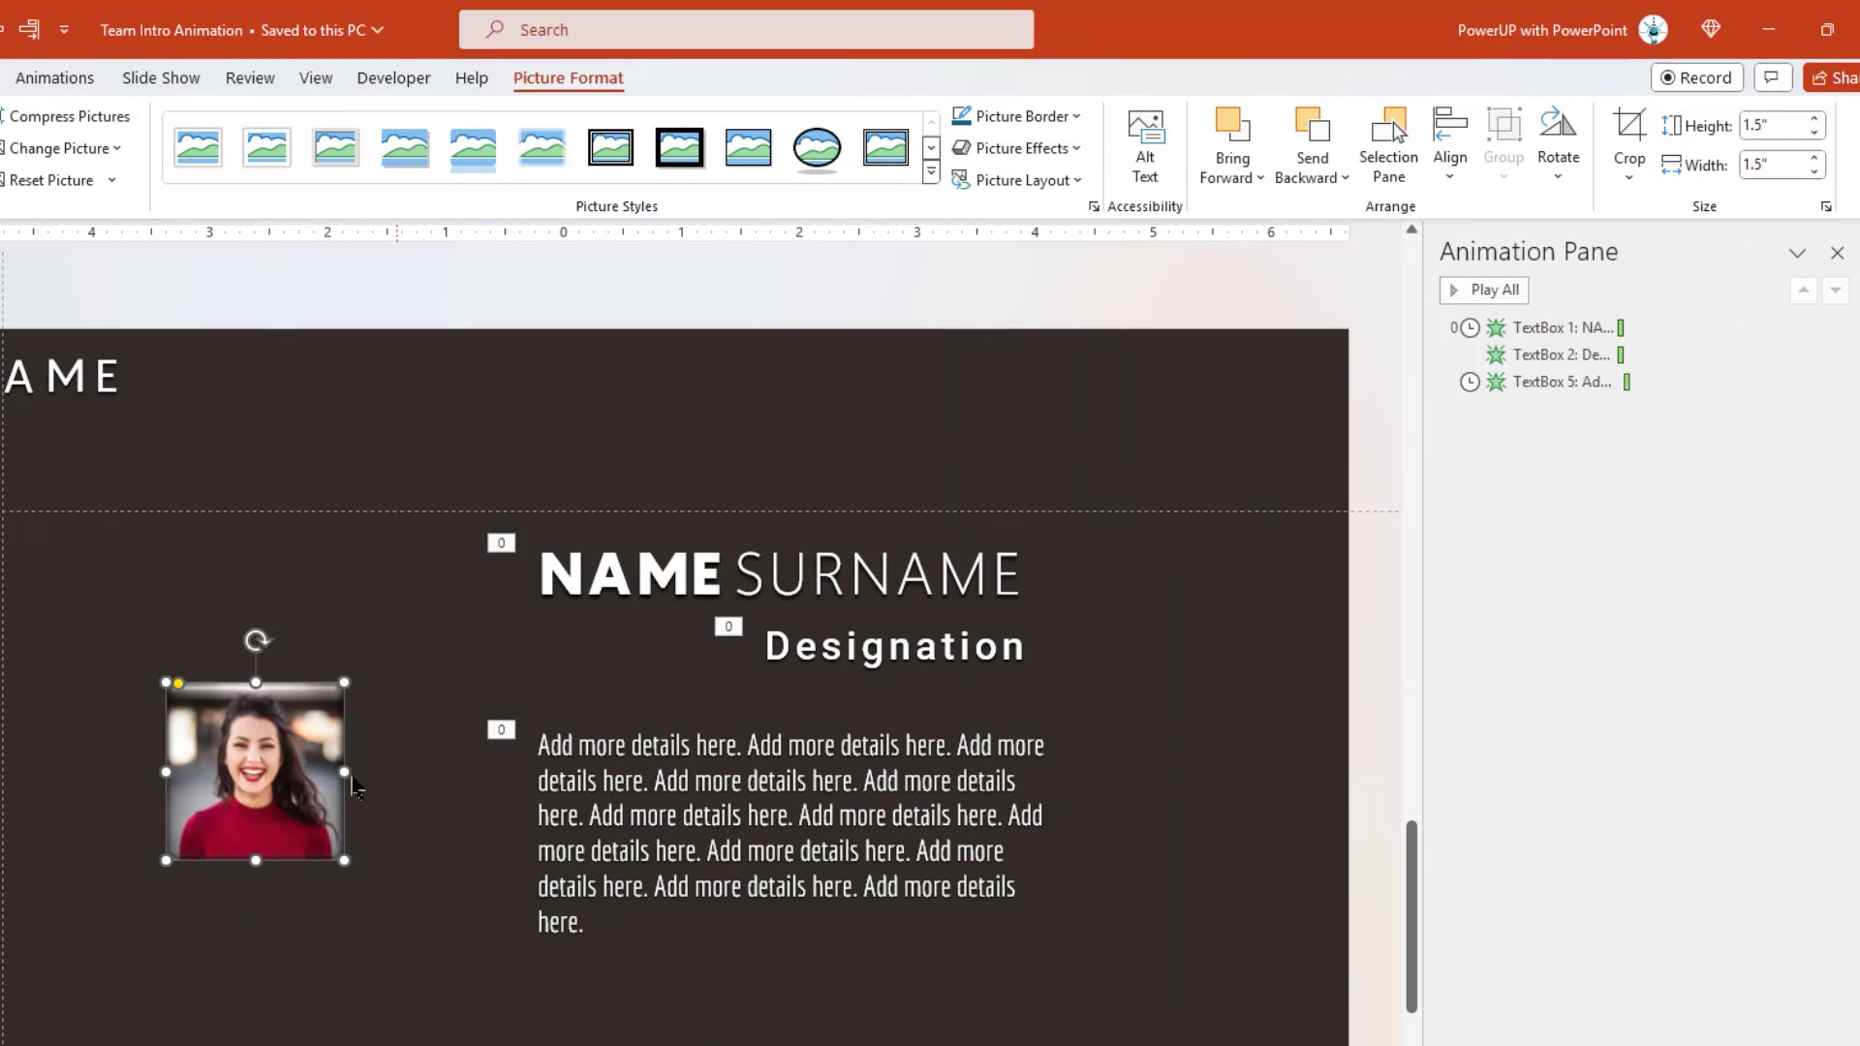
{"action": "left_click_drag", "start_coordinate": [224, 780], "coordinate": [61, 606]}
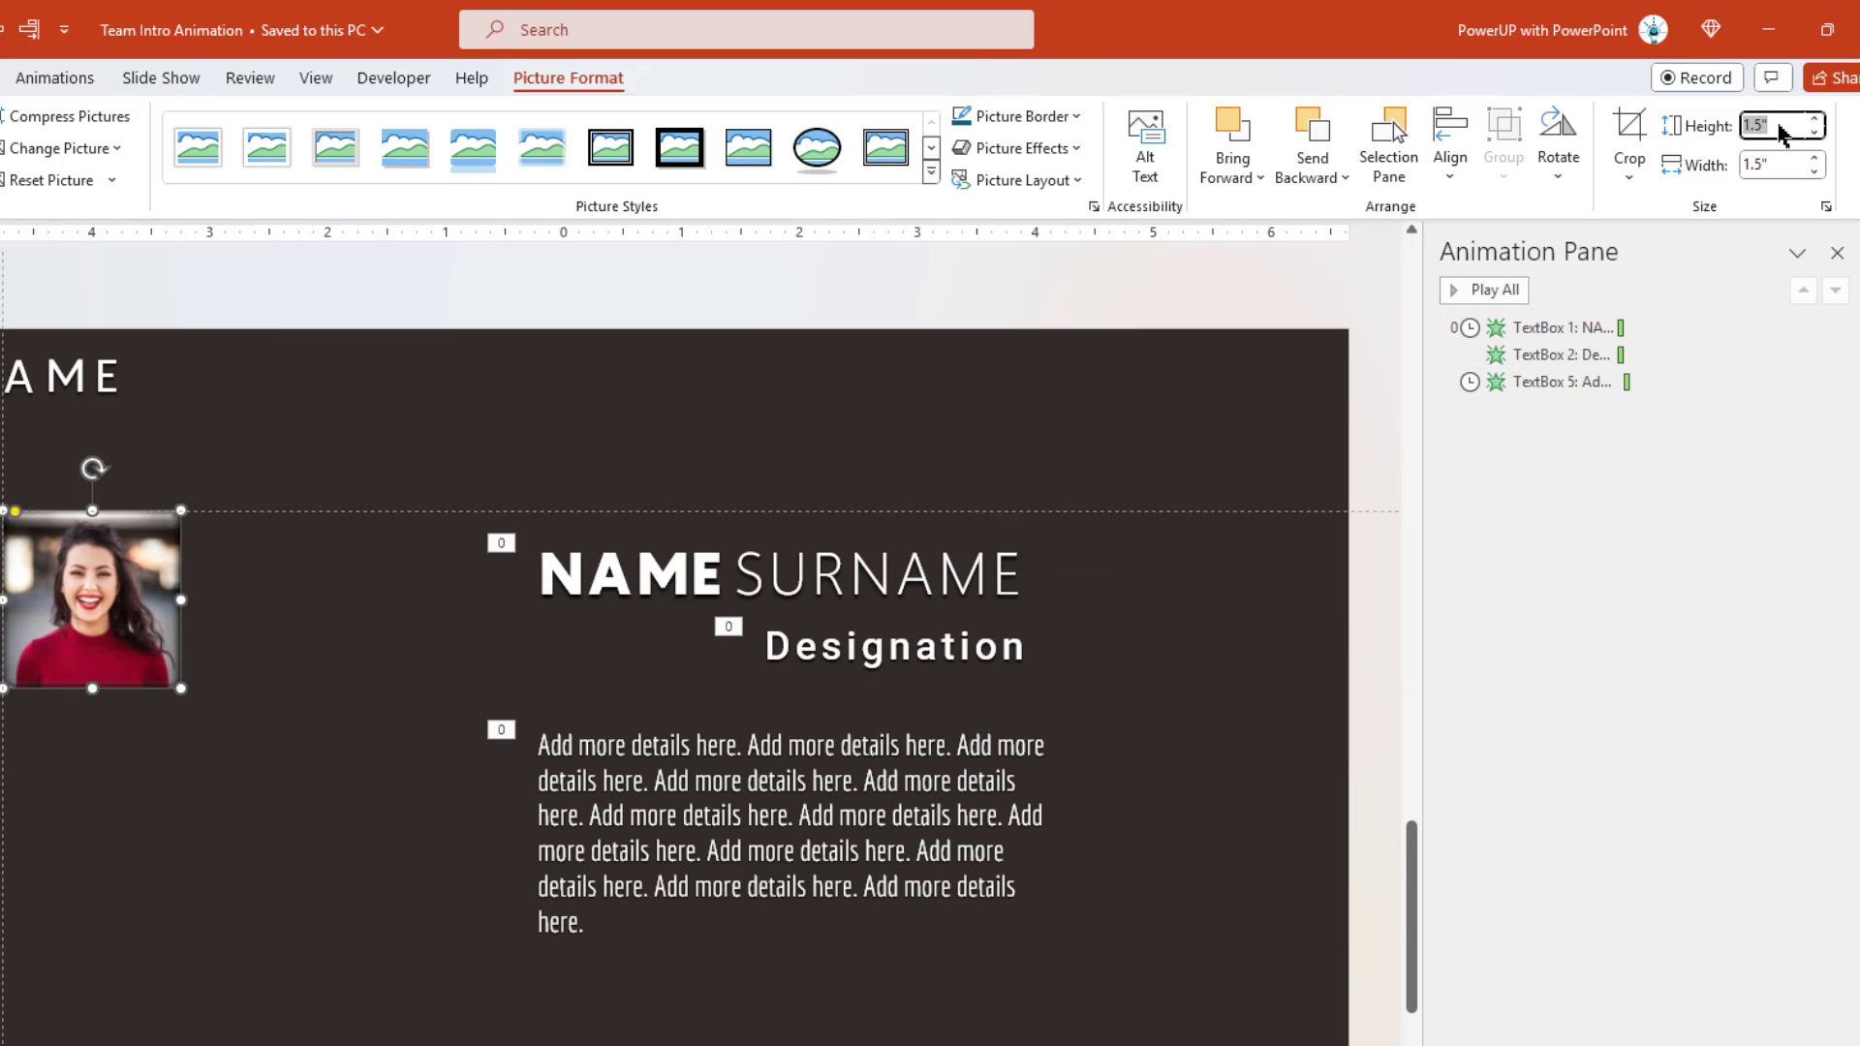
{"action": "key", "text": "Return"}
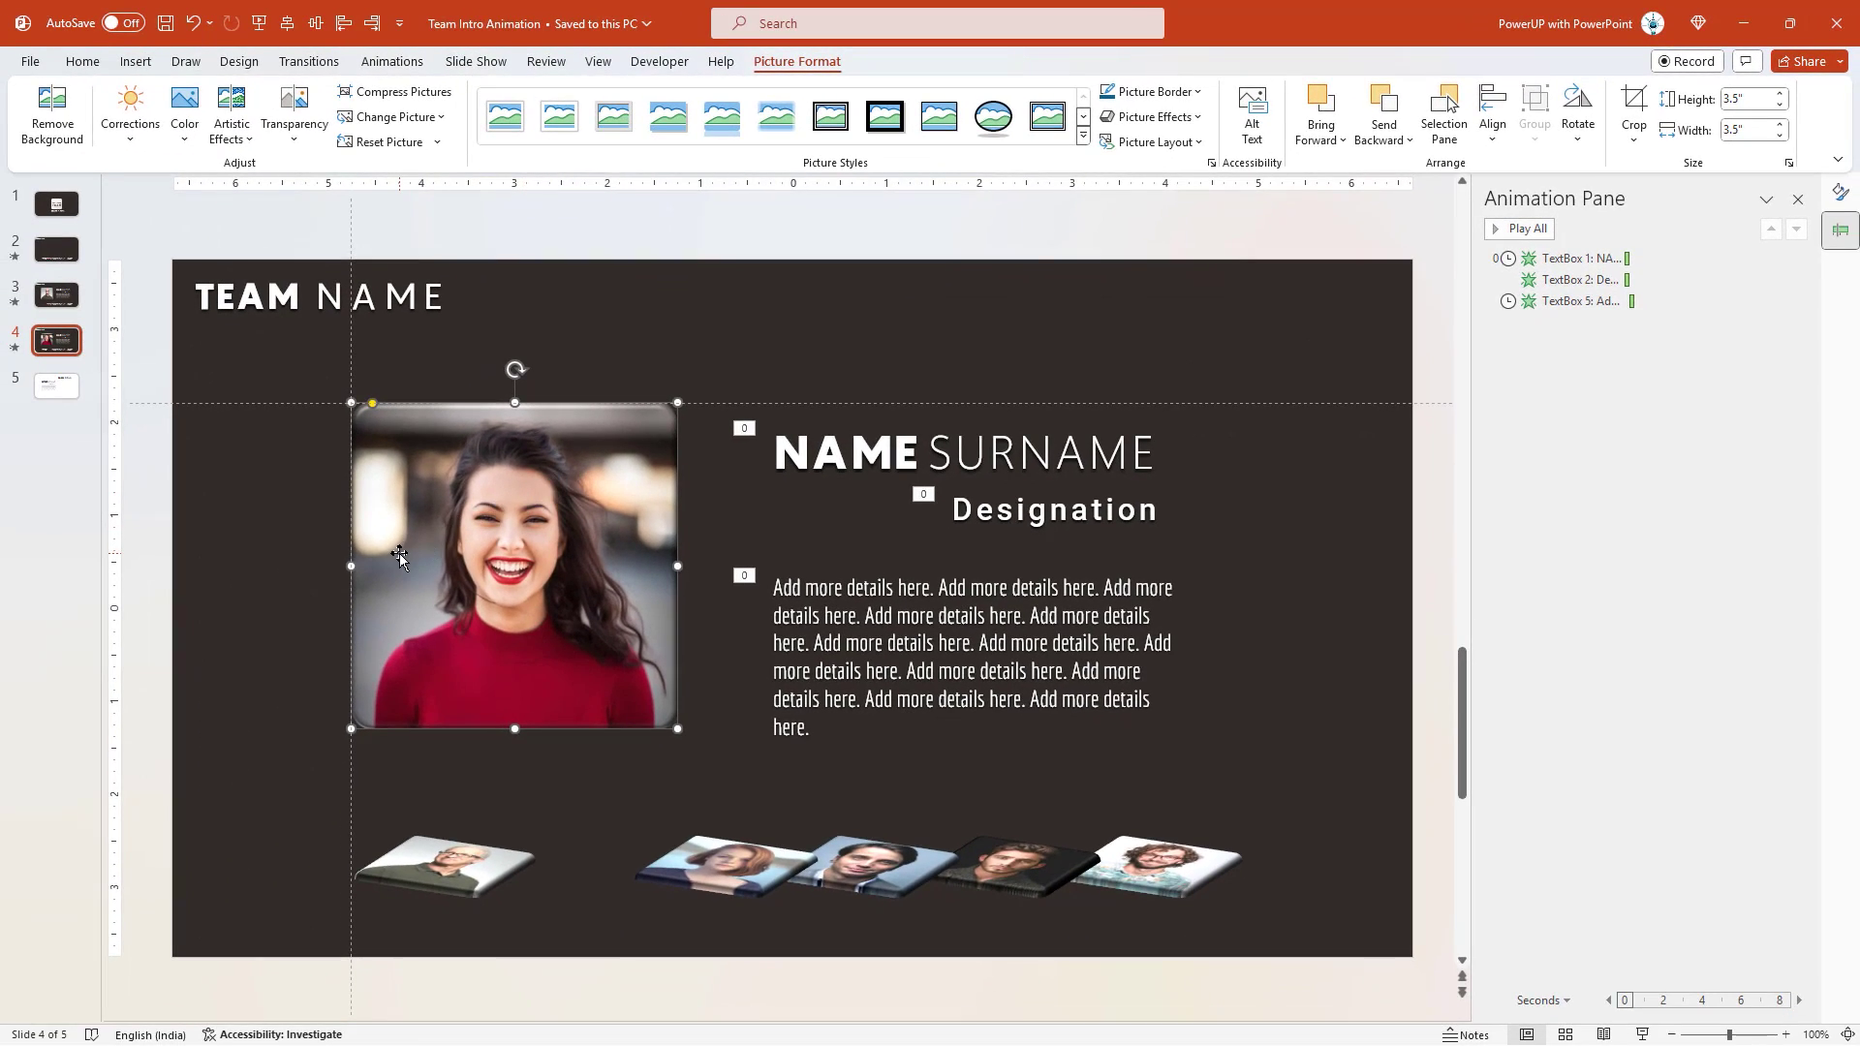
{"action": "left_click", "coordinate": [160, 388]}
- Duplicate slide 4 as slide 5, tilt the woman's photo at 1.5" height back into the row
{"action": "right_click", "coordinate": [62, 348]}
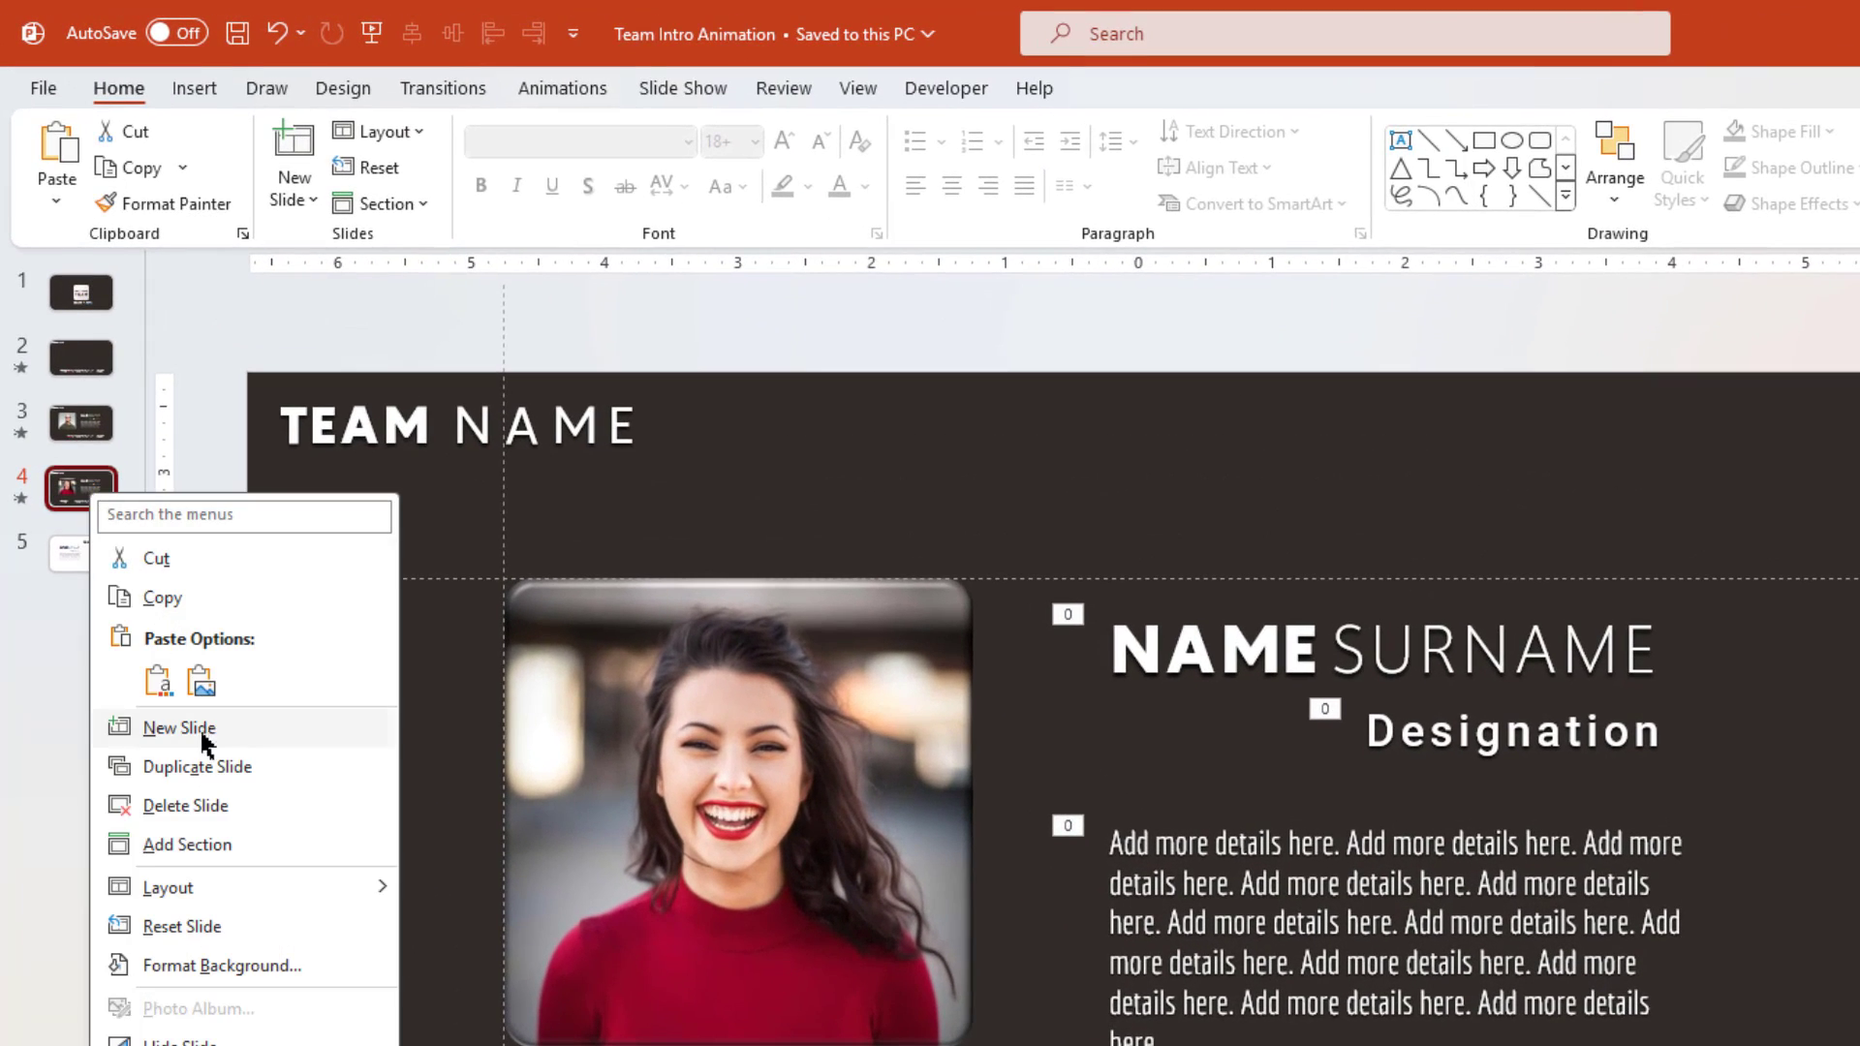
{"action": "left_click", "coordinate": [196, 767]}
{"action": "left_click", "coordinate": [800, 744]}
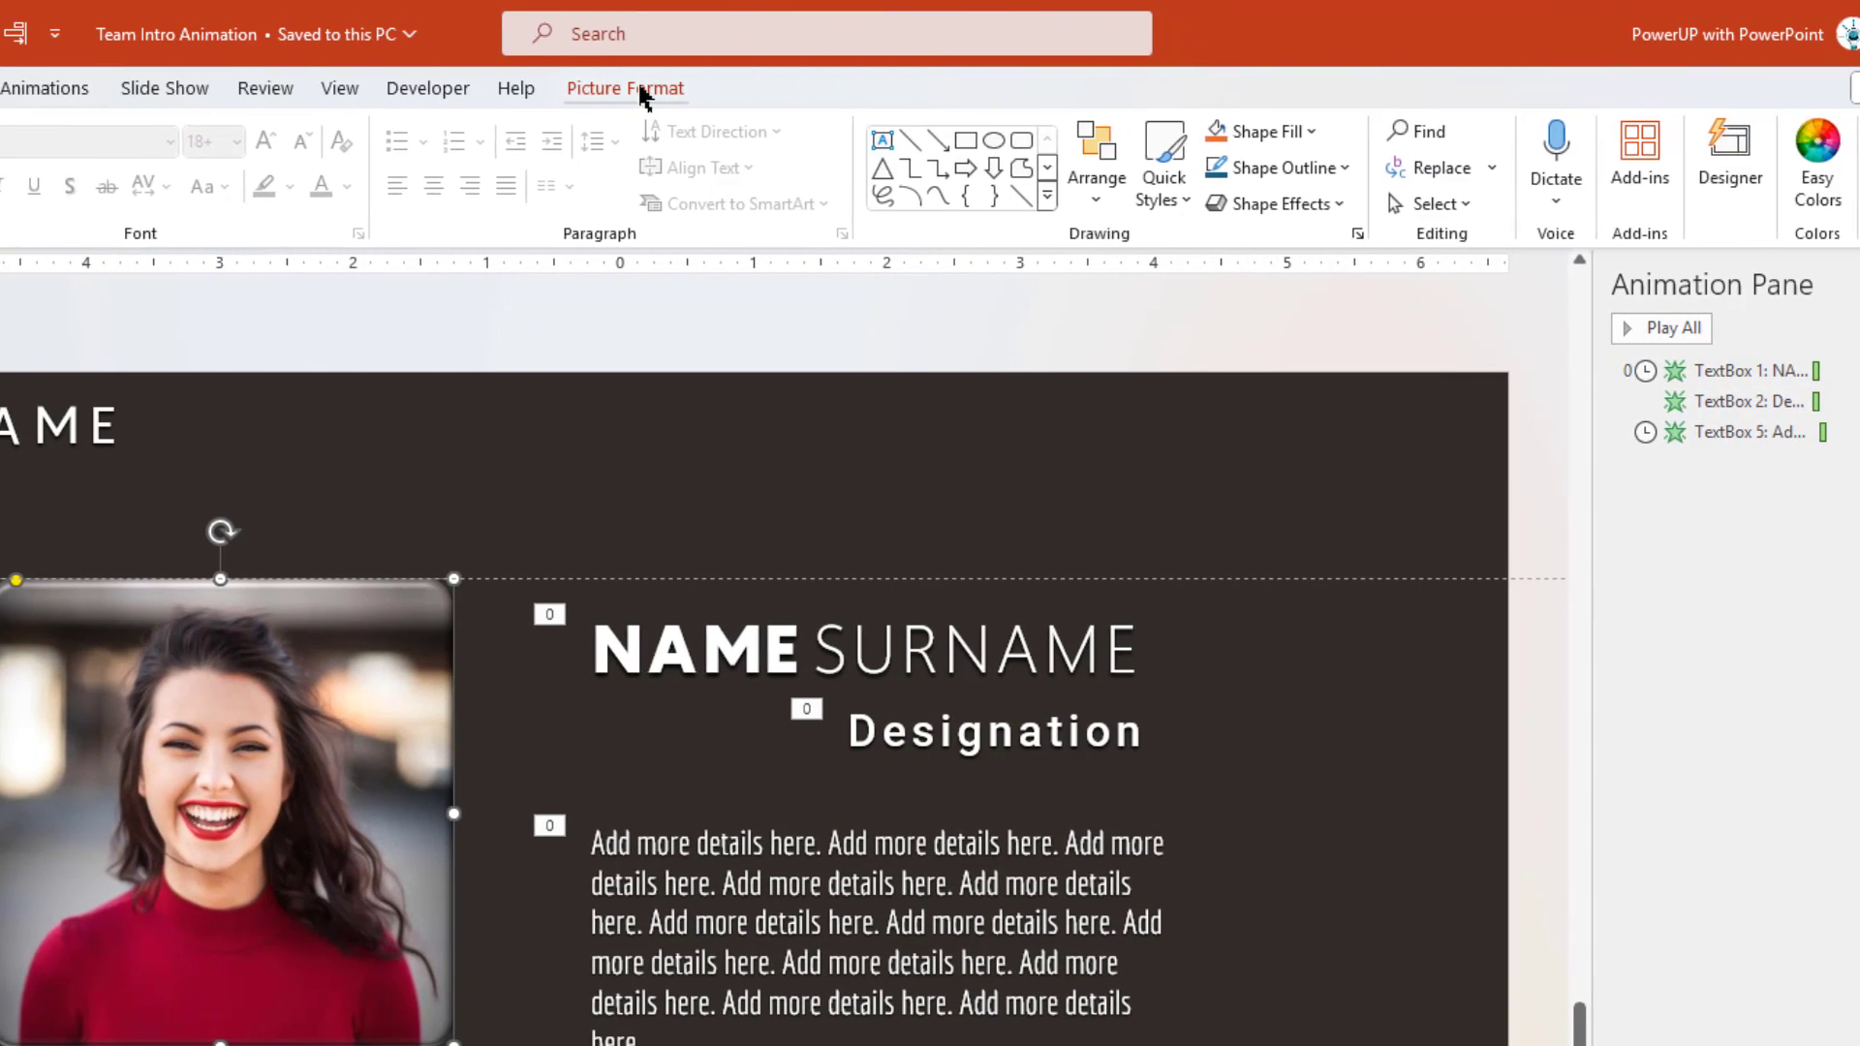
{"action": "left_click", "coordinate": [1143, 88]}
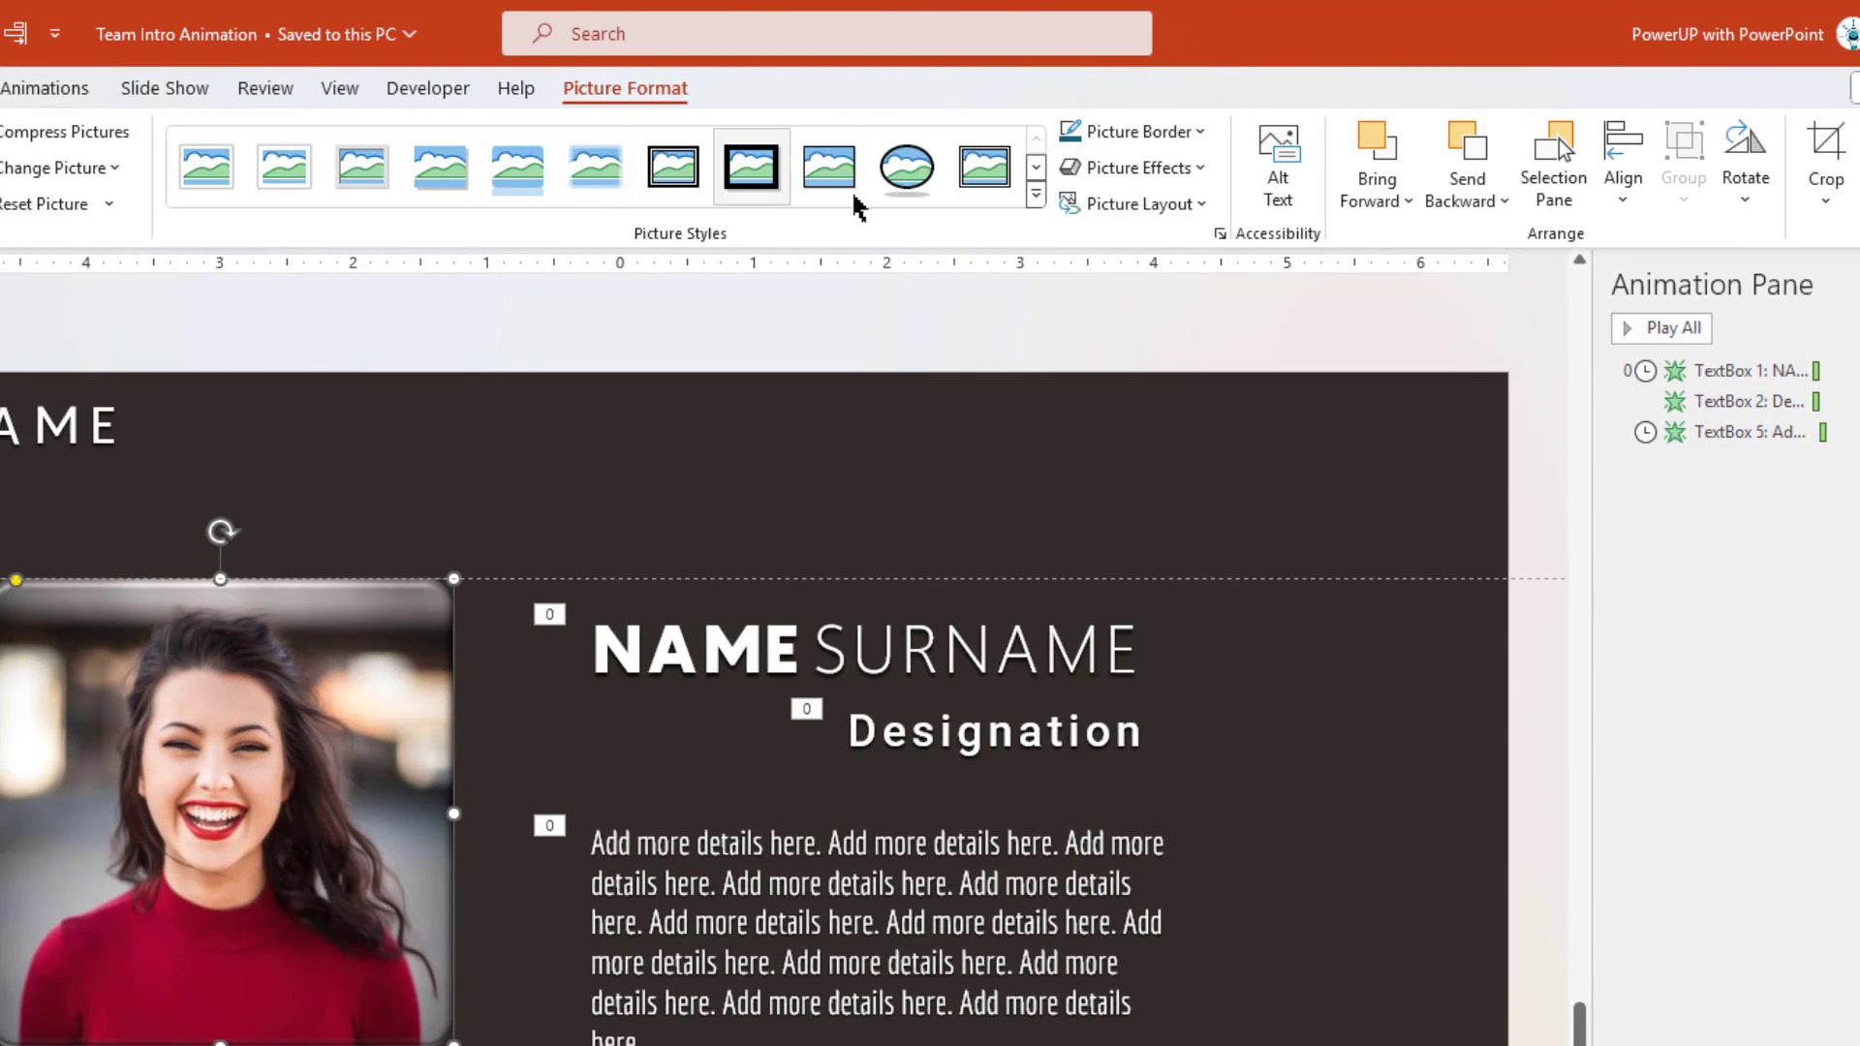
{"action": "left_click", "coordinate": [1197, 172]}
{"action": "mouse_move", "coordinate": [1201, 581]}
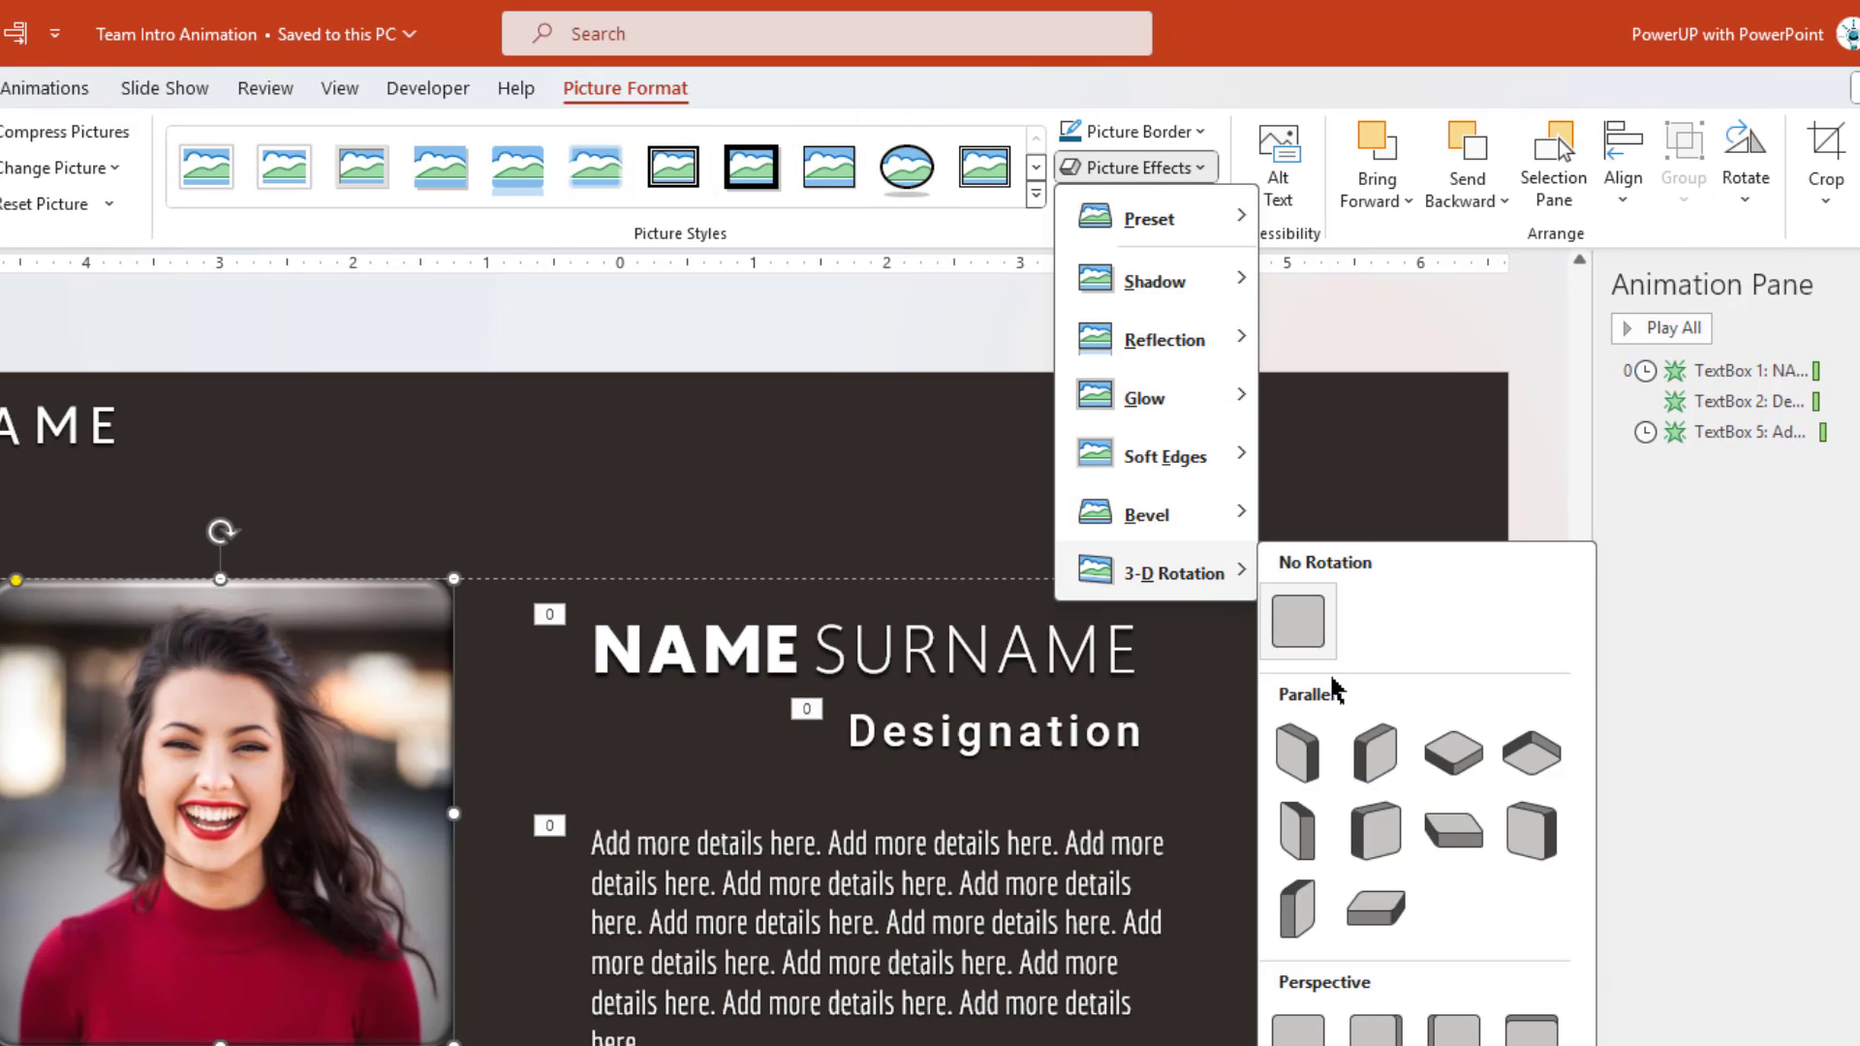
{"action": "left_click", "coordinate": [1373, 907]}
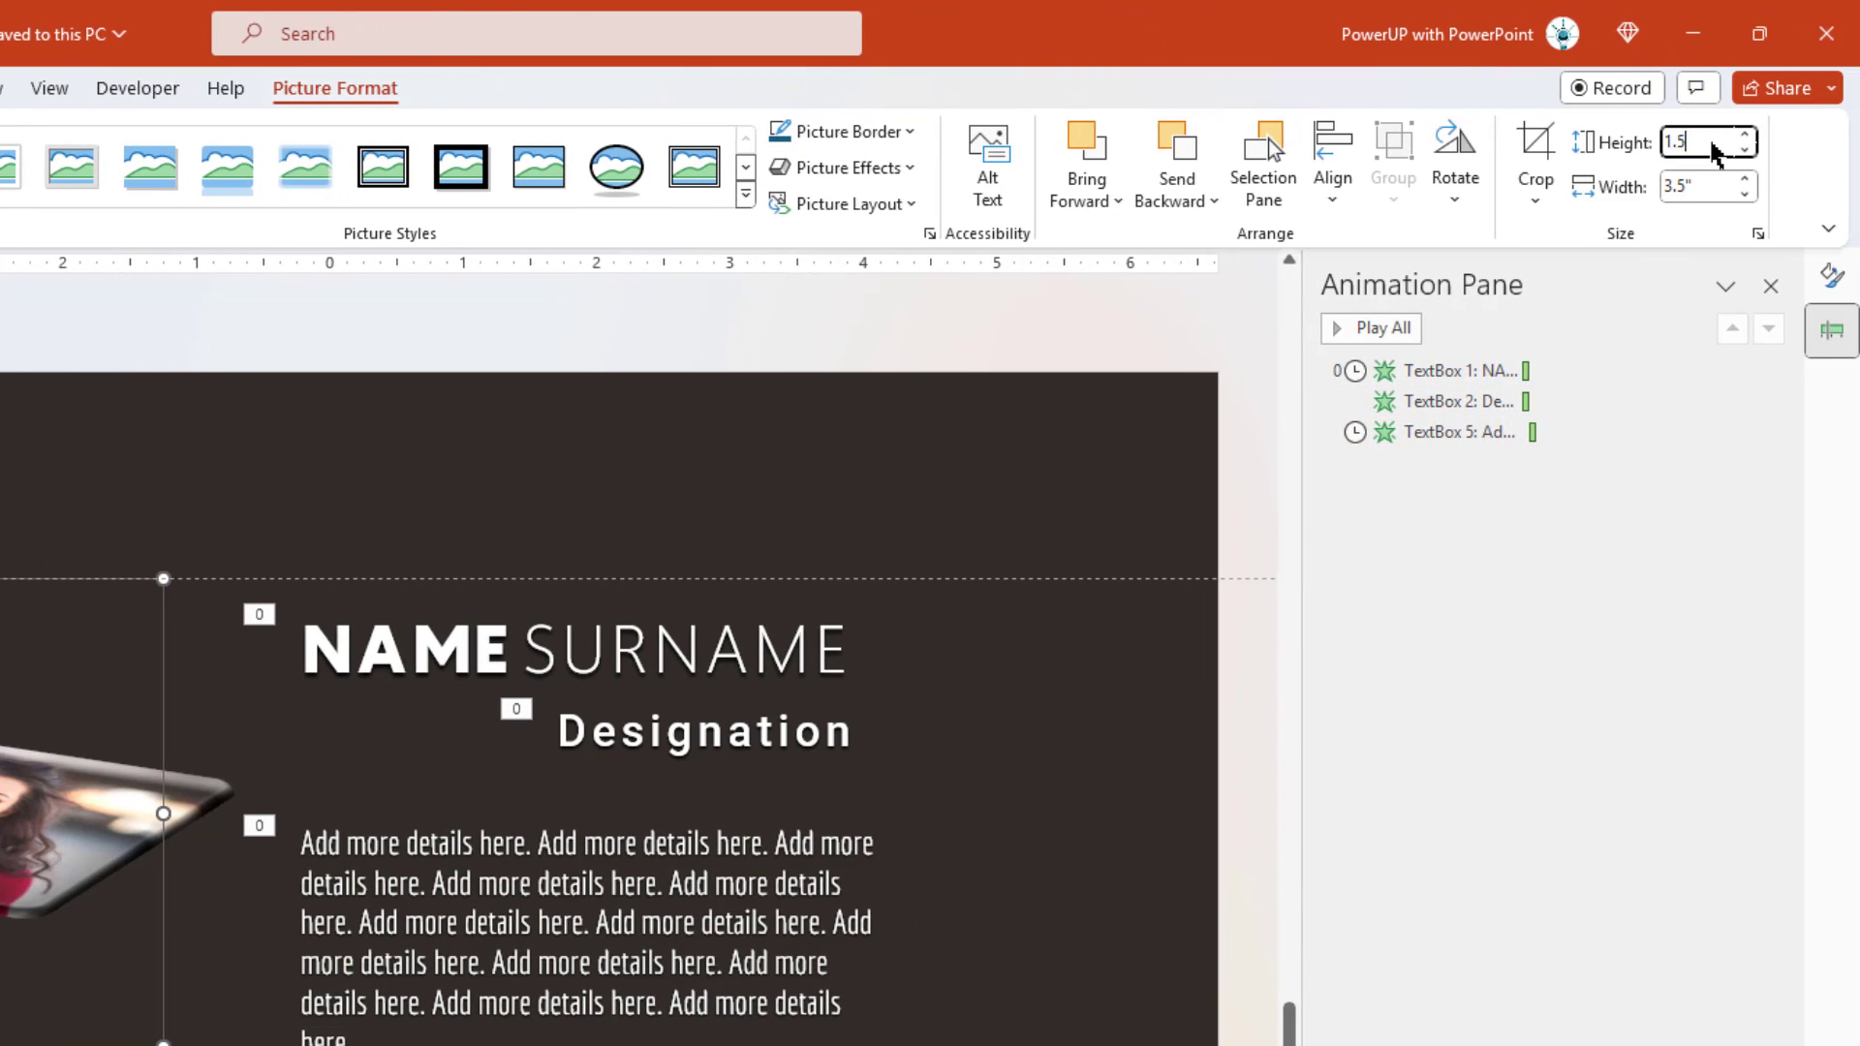
{"action": "key", "text": "Return"}
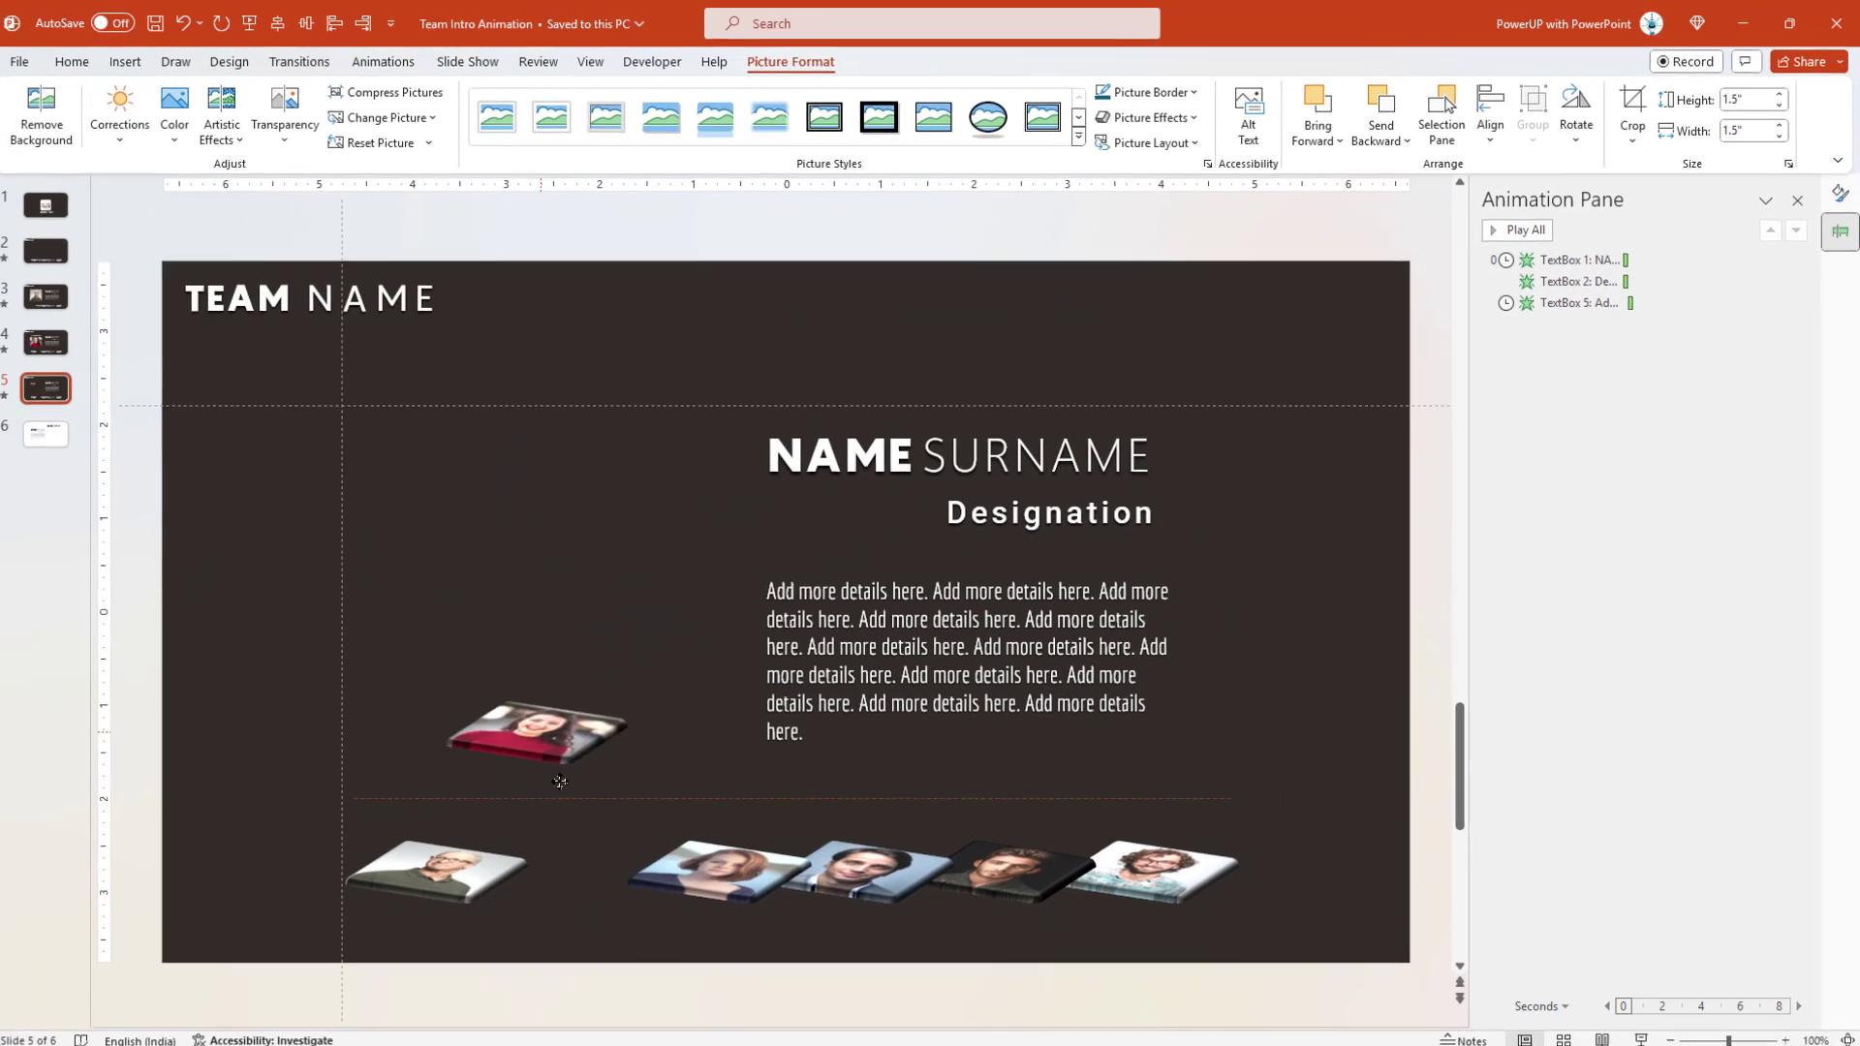
{"action": "left_click_drag", "start_coordinate": [568, 734], "coordinate": [598, 864]}
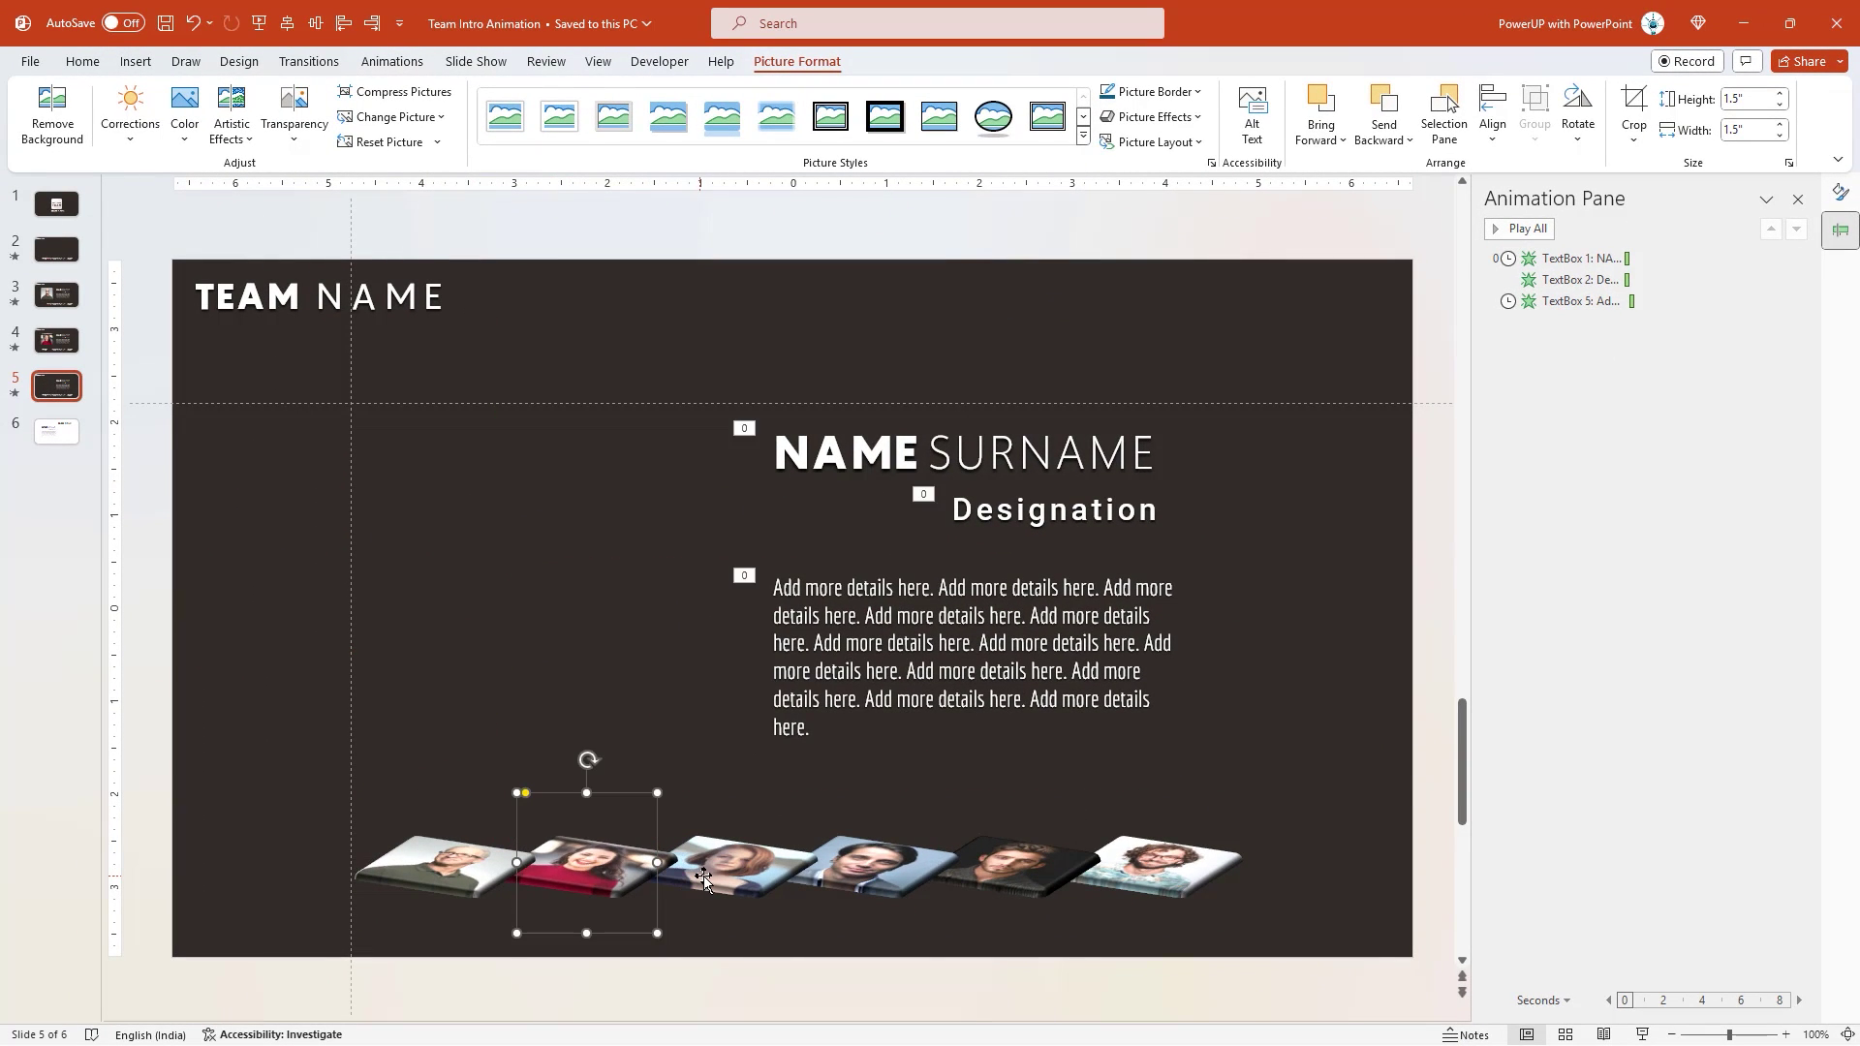
- Pull the red-haired woman's photo out, set No Rotation and 3.5" height, and place it upper-left
{"action": "left_click", "coordinate": [717, 860]}
{"action": "left_click_drag", "start_coordinate": [726, 865], "coordinate": [538, 579]}
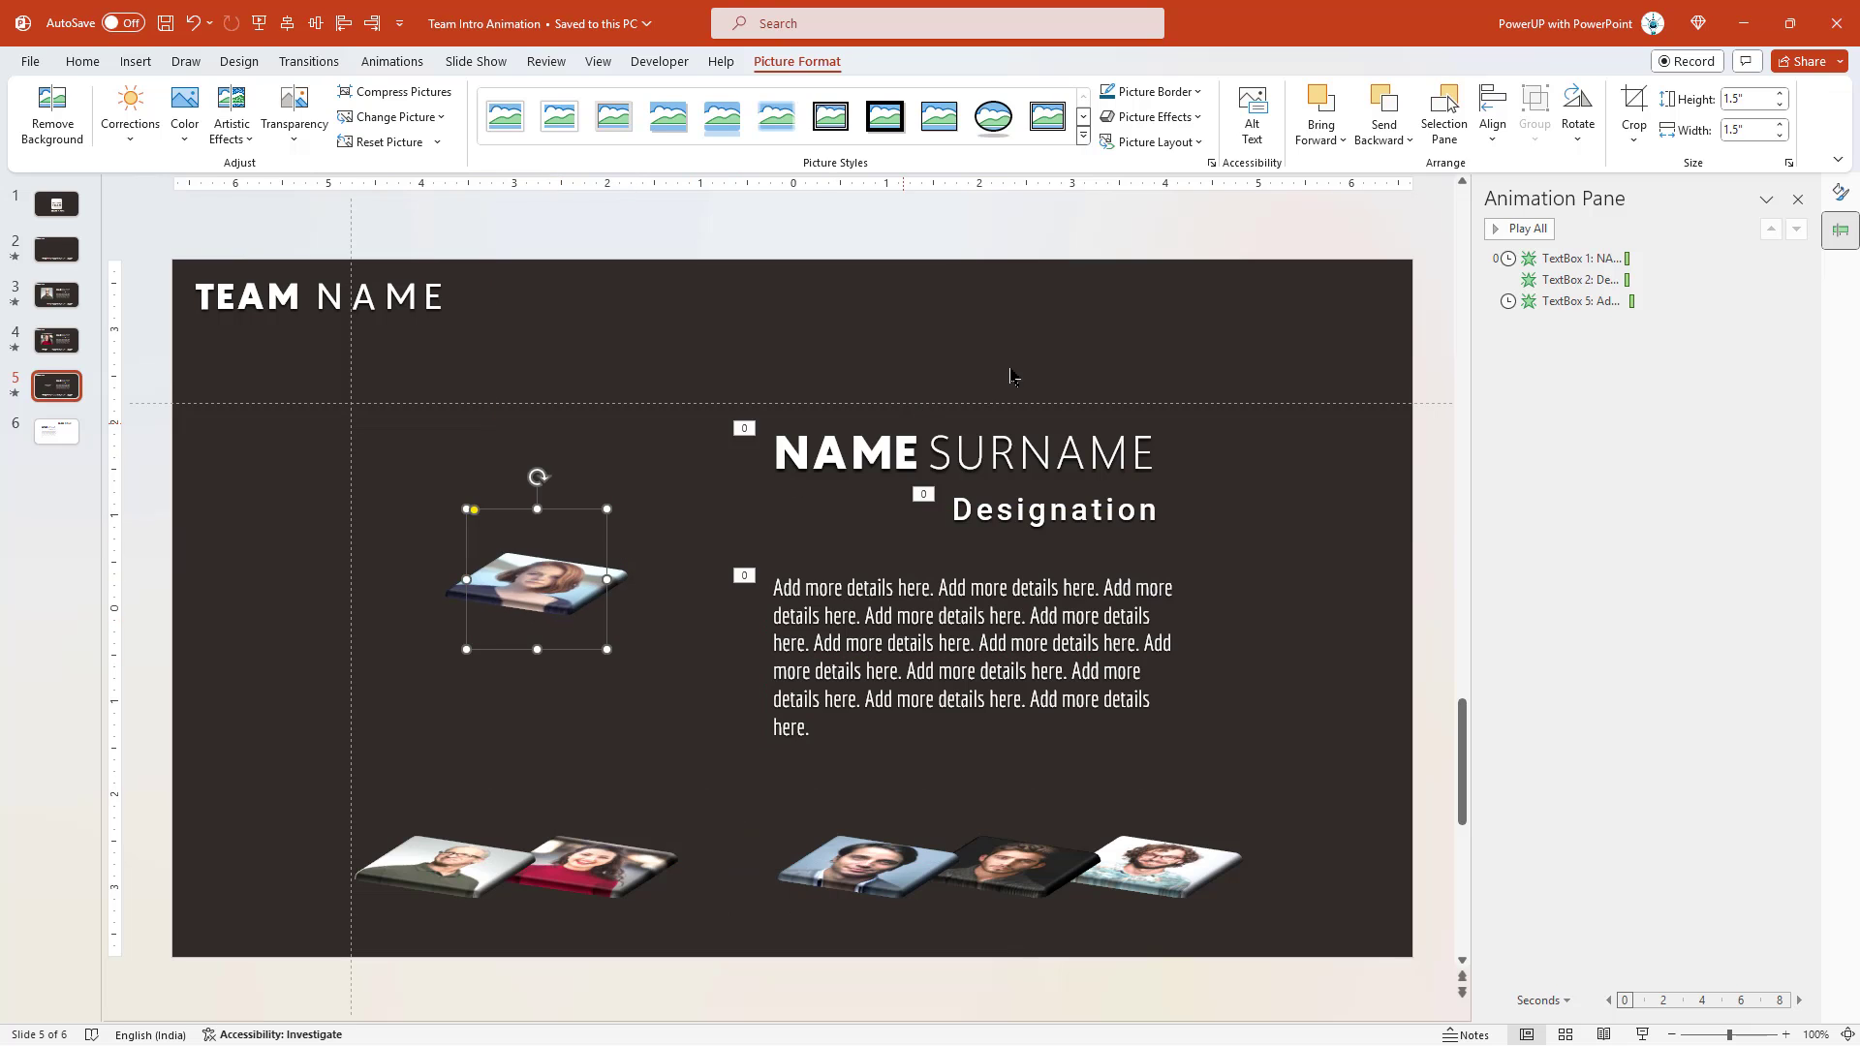
{"action": "left_click", "coordinate": [1152, 116]}
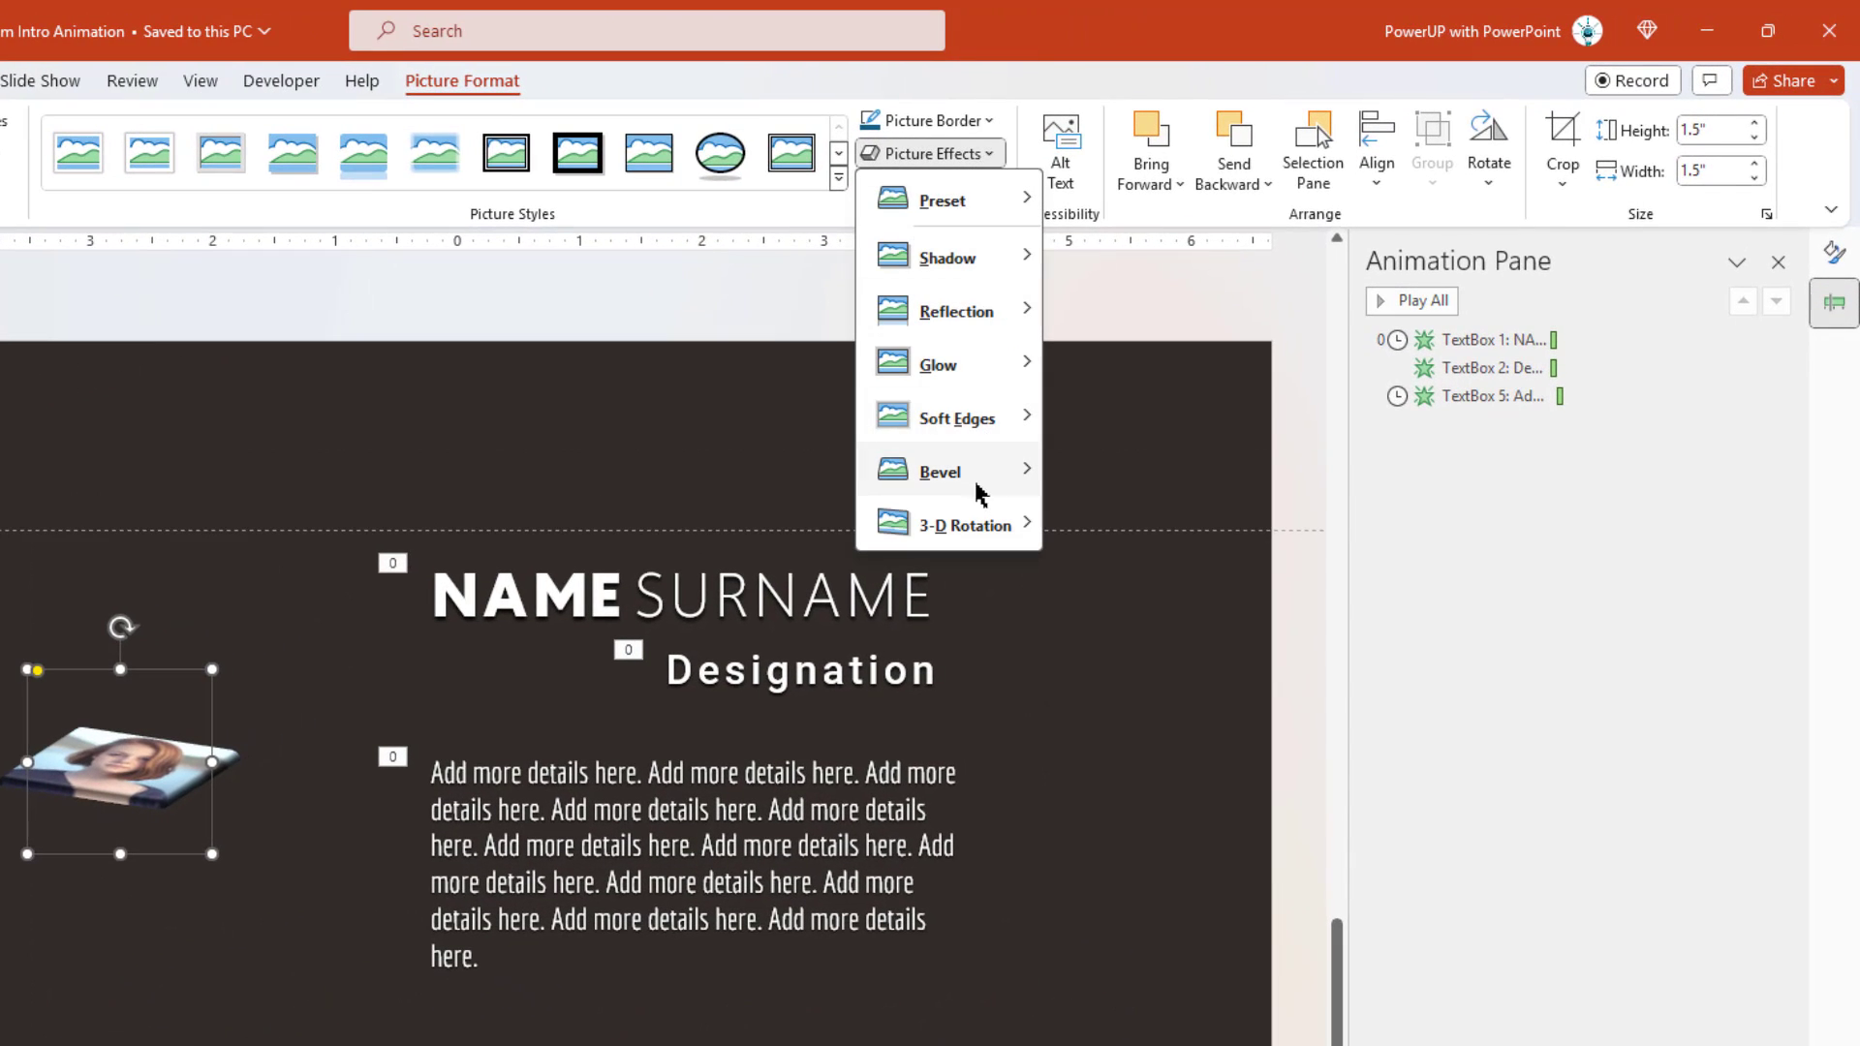
{"action": "mouse_move", "coordinate": [972, 525]}
{"action": "left_click", "coordinate": [1070, 570]}
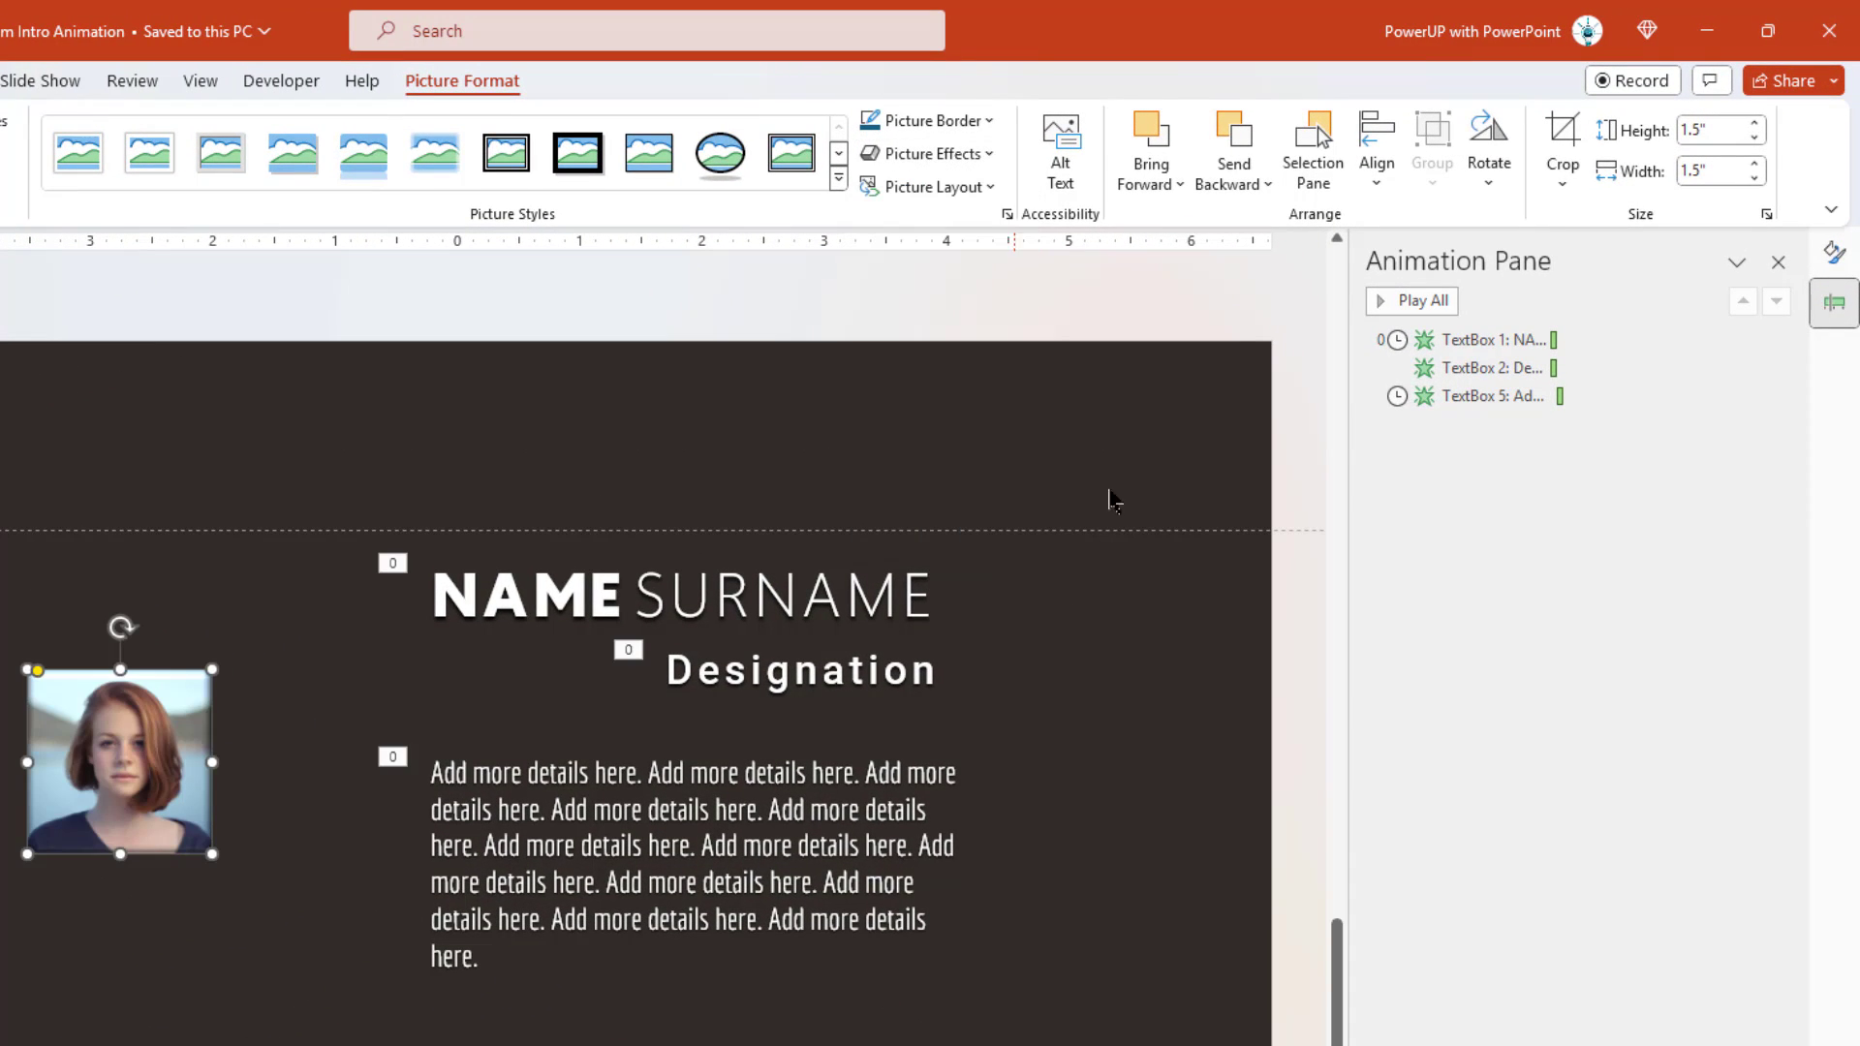
{"action": "left_click", "coordinate": [1717, 141]}
{"action": "type", "text": "3.5"}
{"action": "key", "text": "Return"}
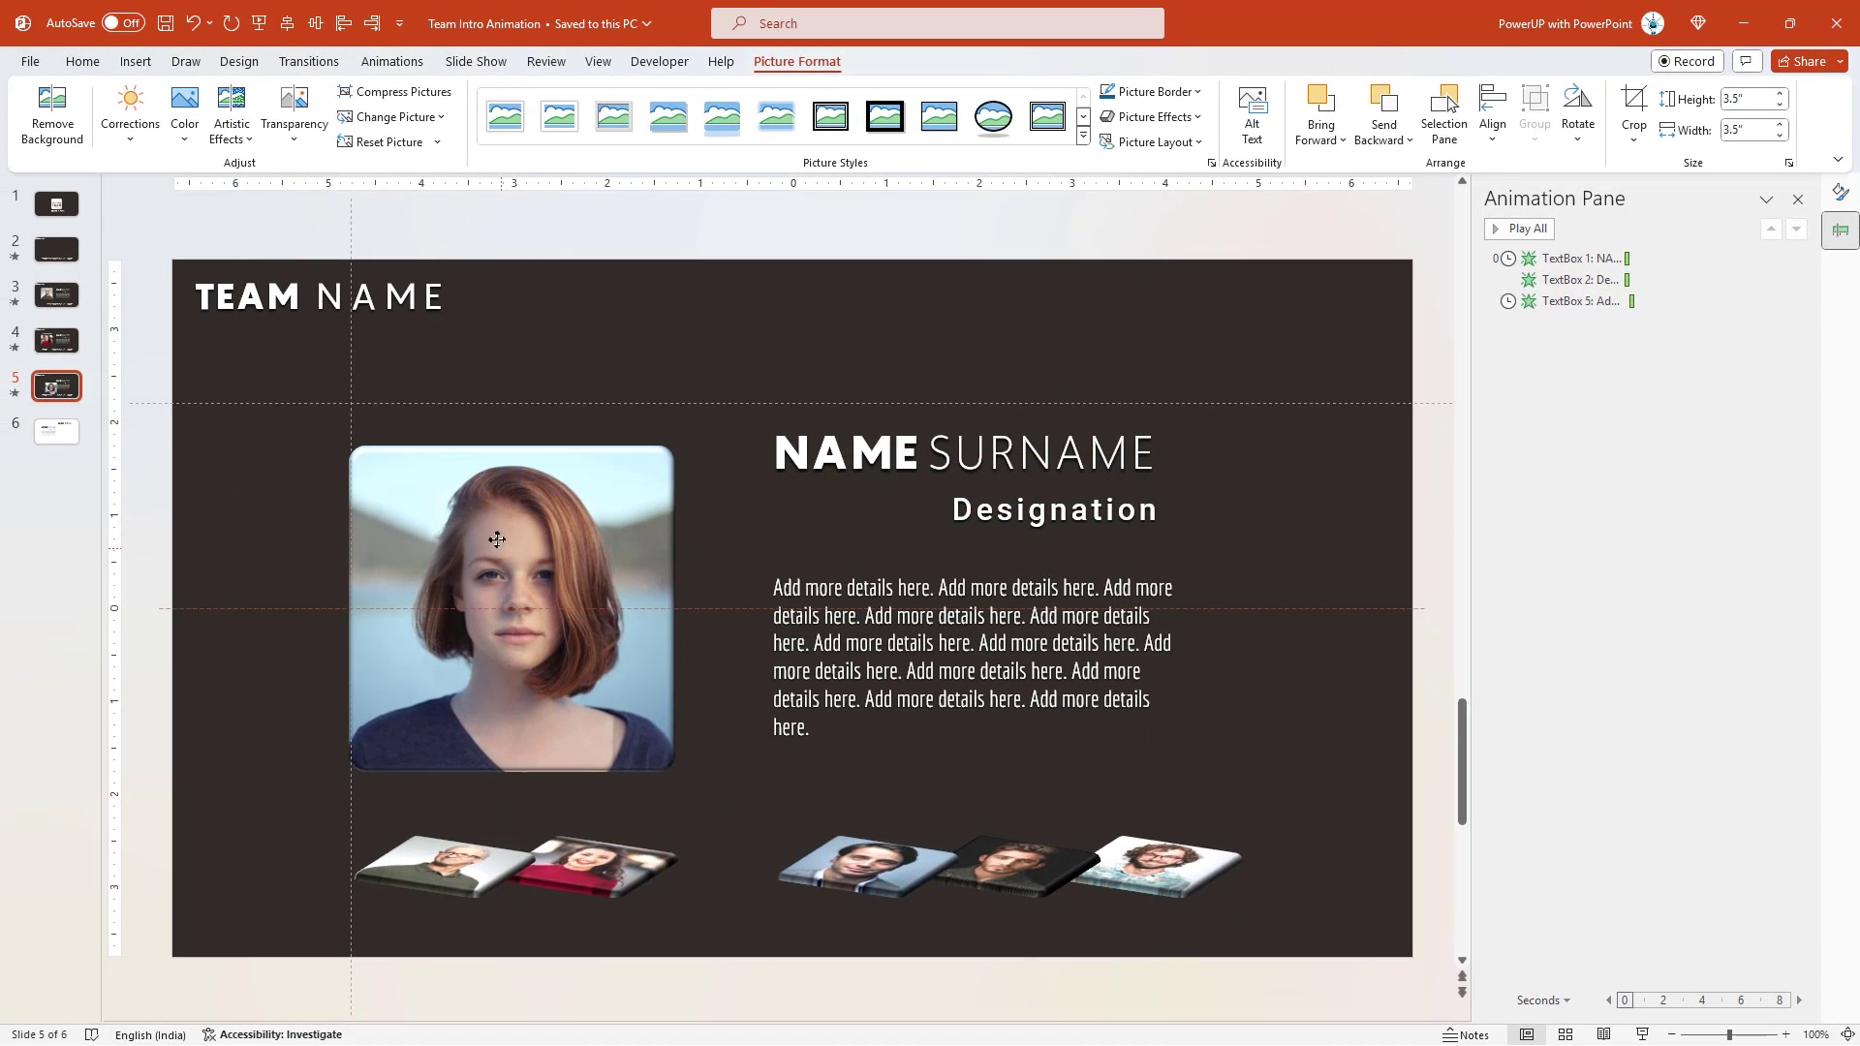
{"action": "left_click_drag", "start_coordinate": [501, 521], "coordinate": [506, 518]}
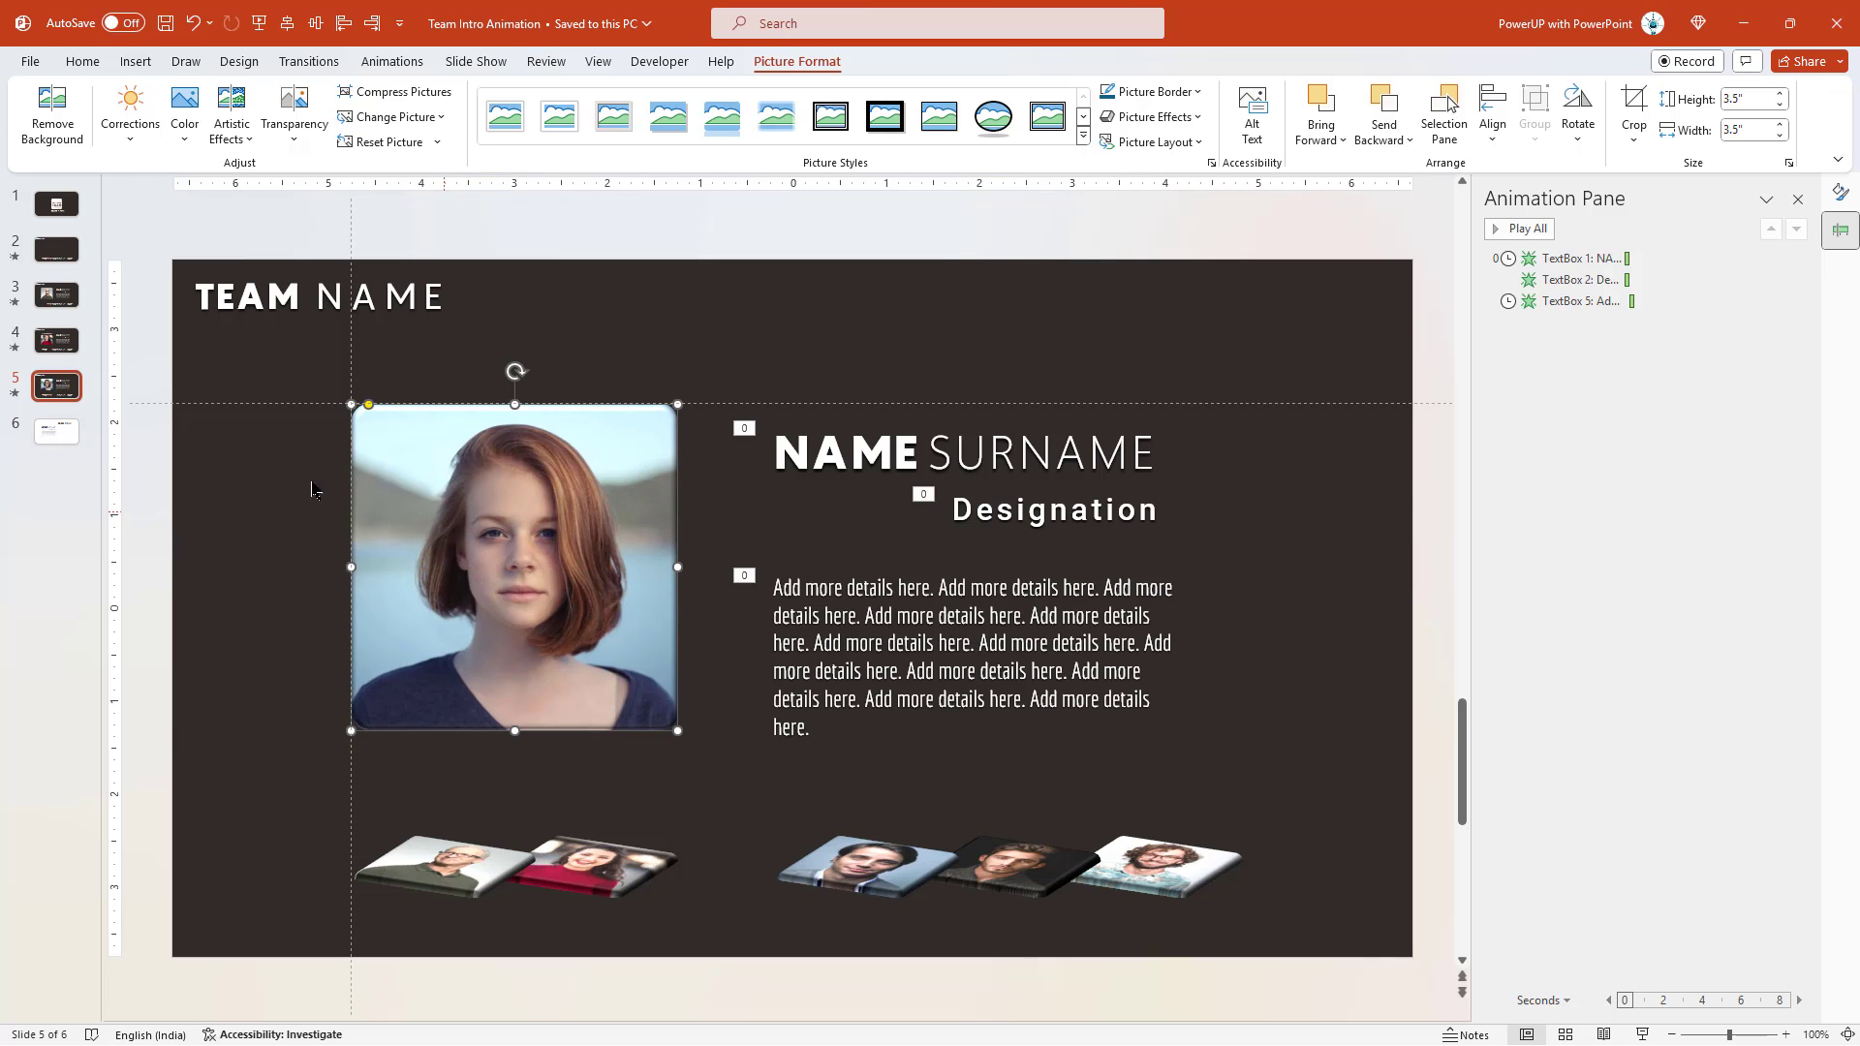
{"action": "right_click", "coordinate": [68, 393]}
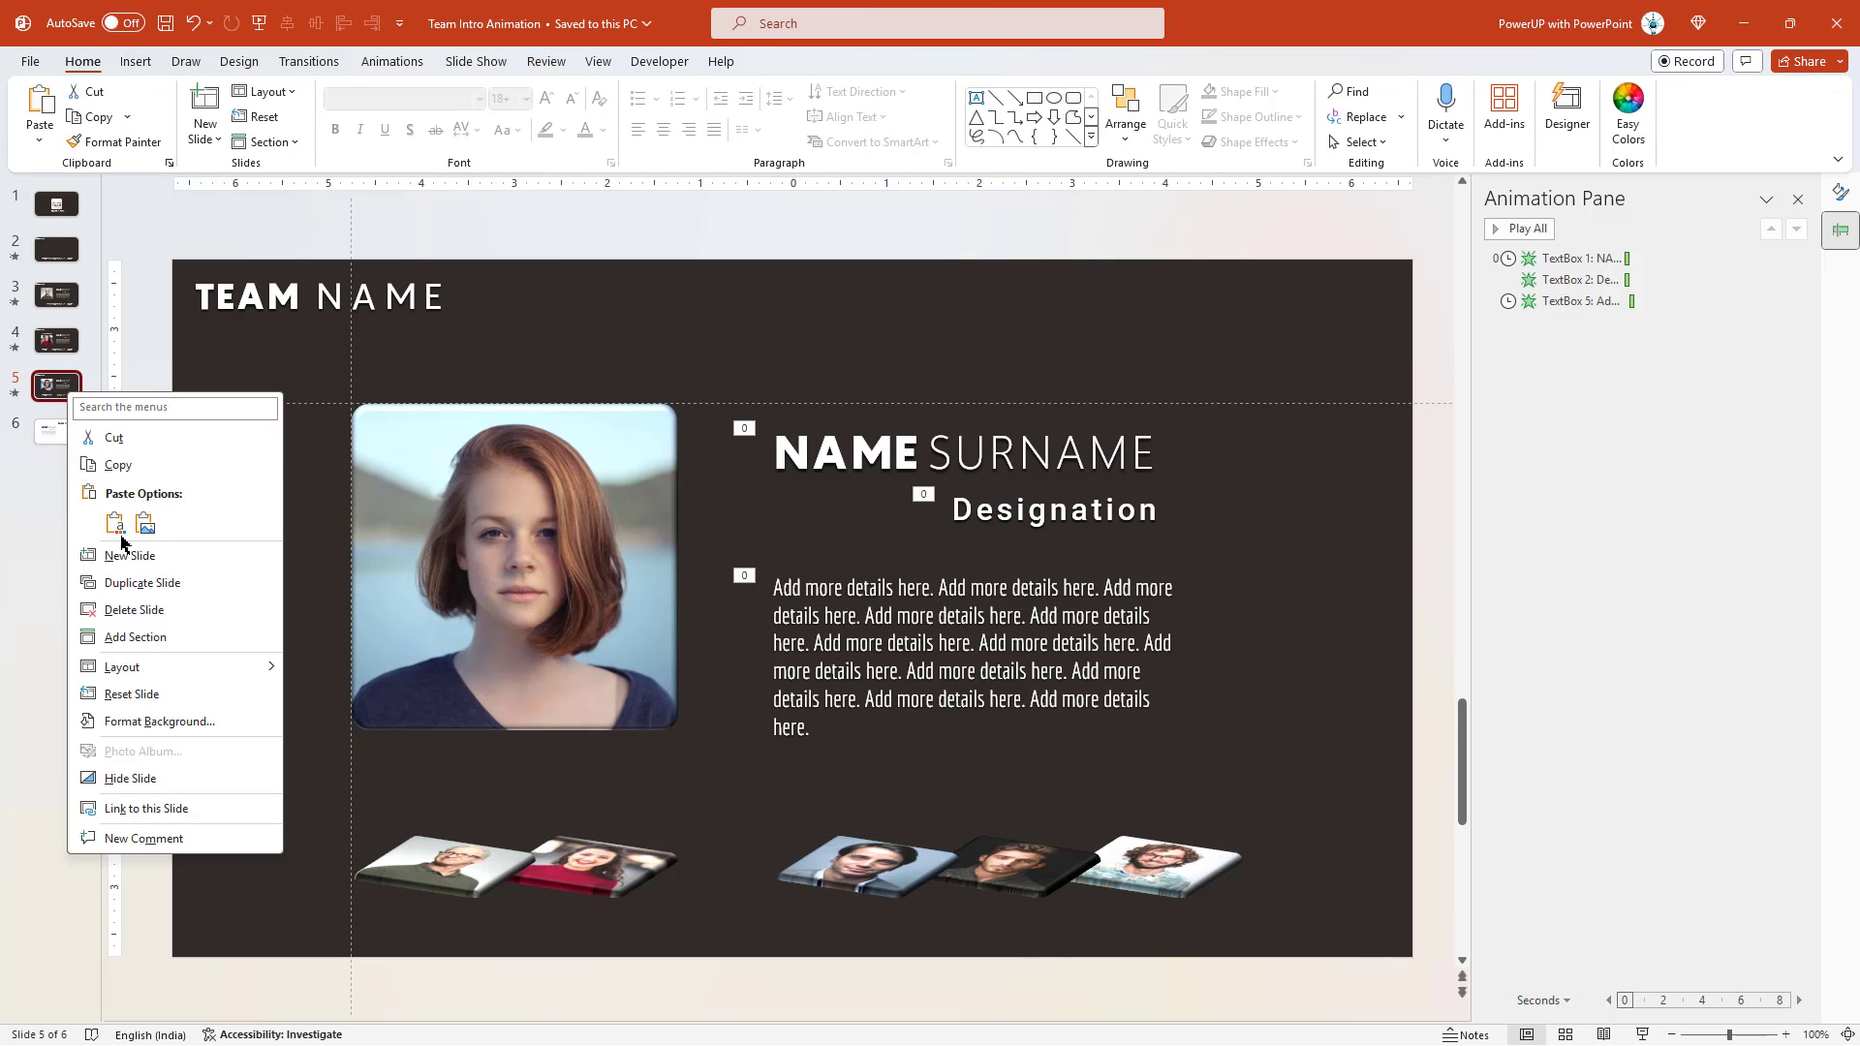
- Duplicate slide 5 as slide 6, then re-tilt the big photo, shrink it to 1.5" and return it to the row
{"action": "left_click", "coordinate": [133, 582]}
{"action": "left_click", "coordinate": [535, 543]}
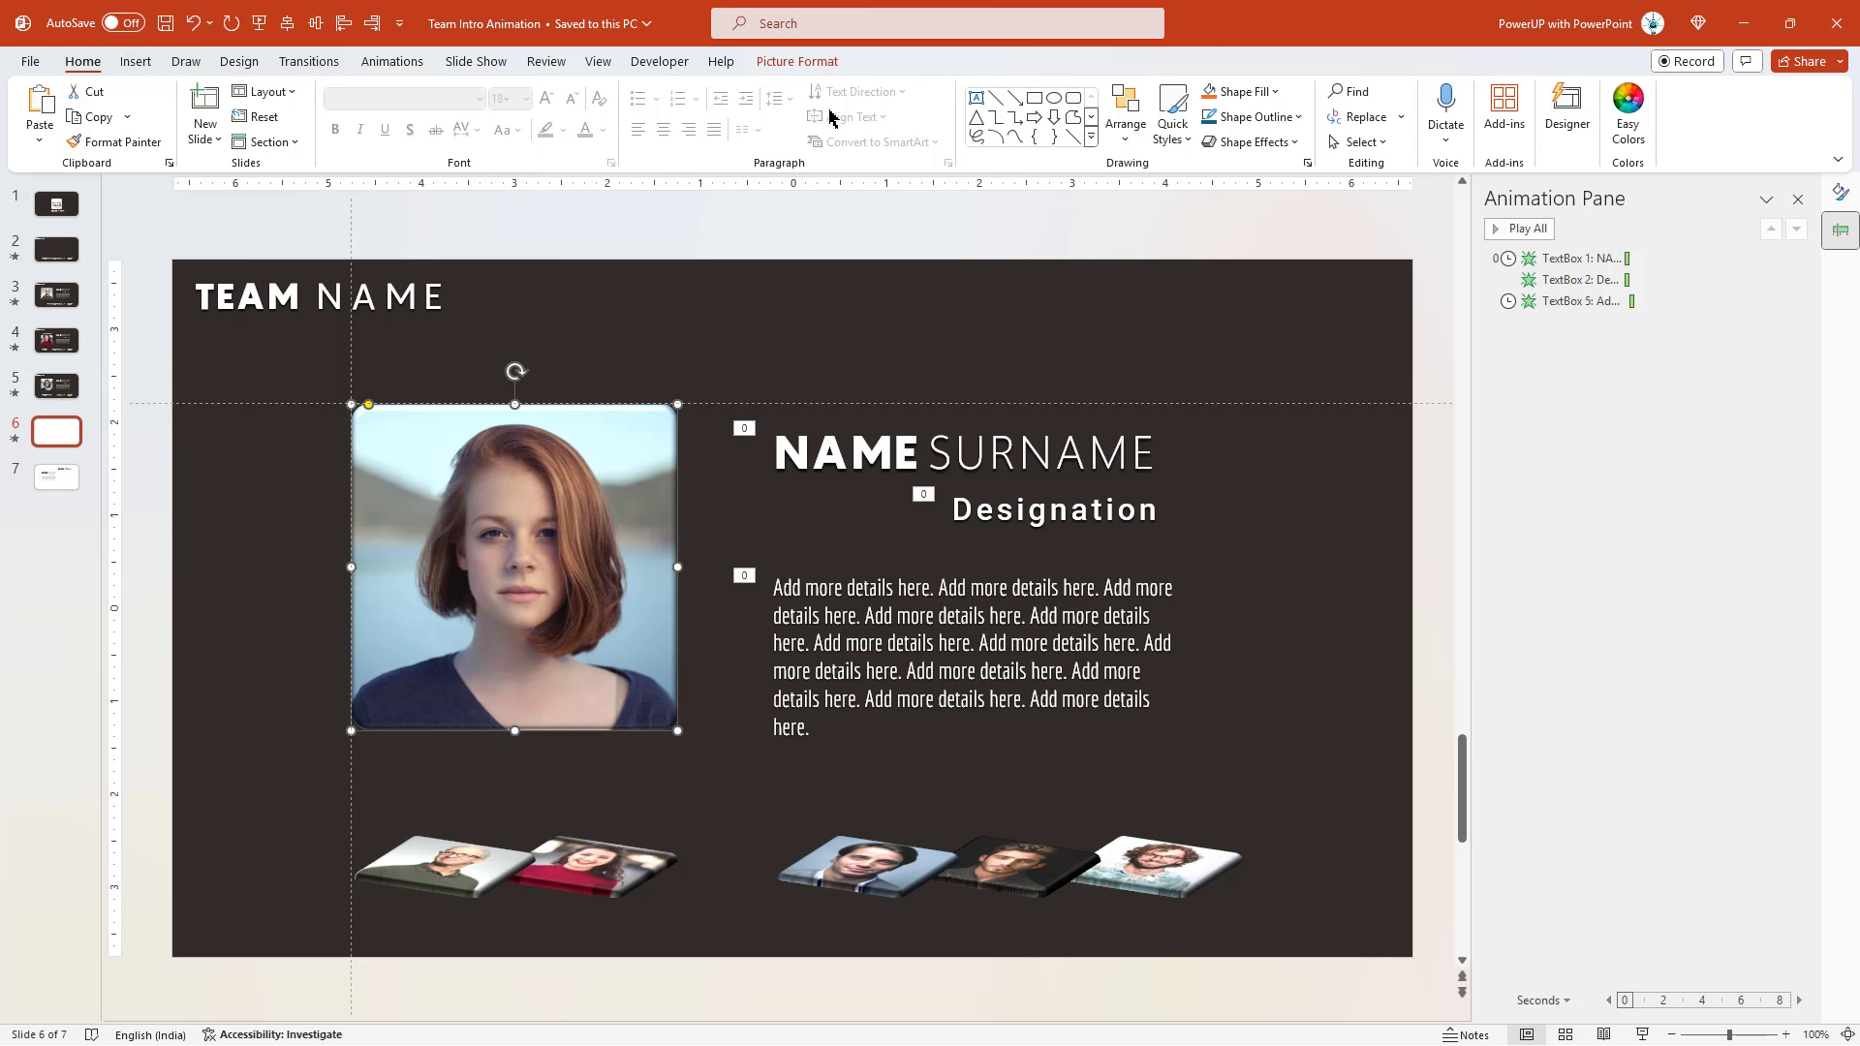
{"action": "left_click", "coordinate": [815, 64]}
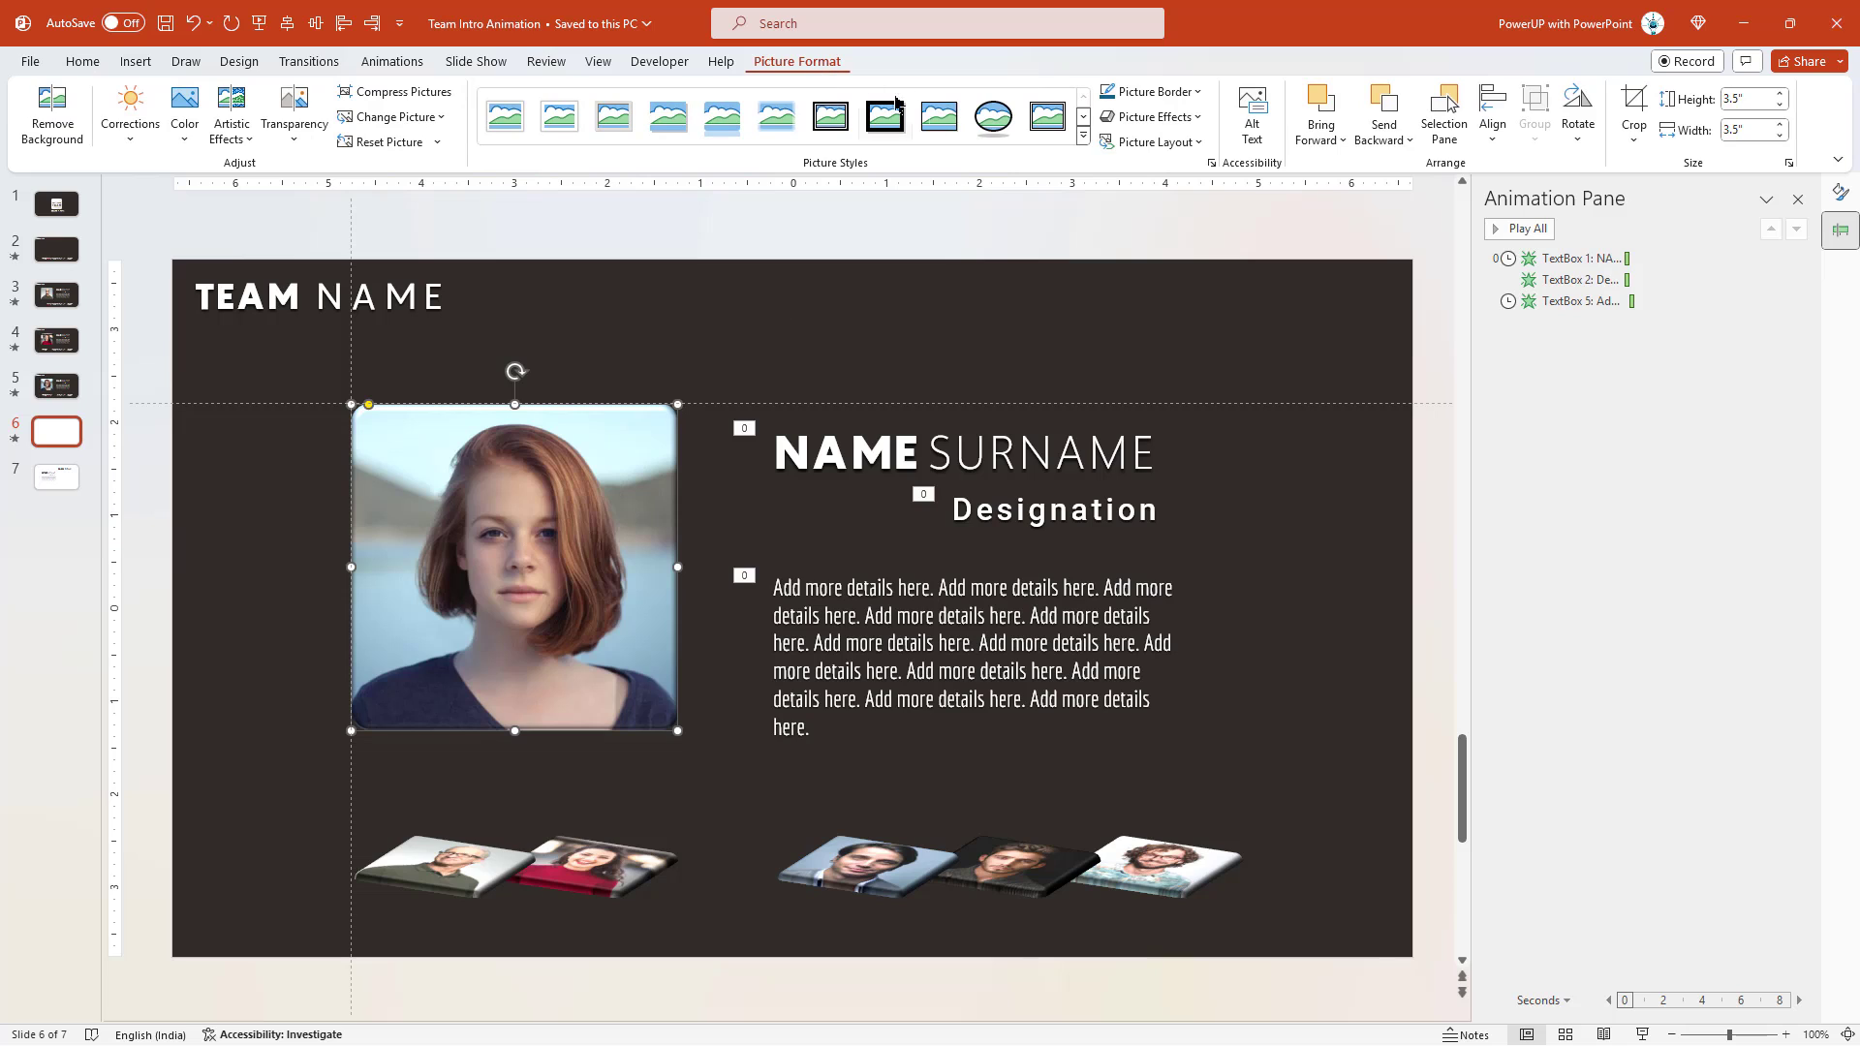
{"action": "left_click", "coordinate": [1204, 118]}
{"action": "mouse_move", "coordinate": [1193, 401]}
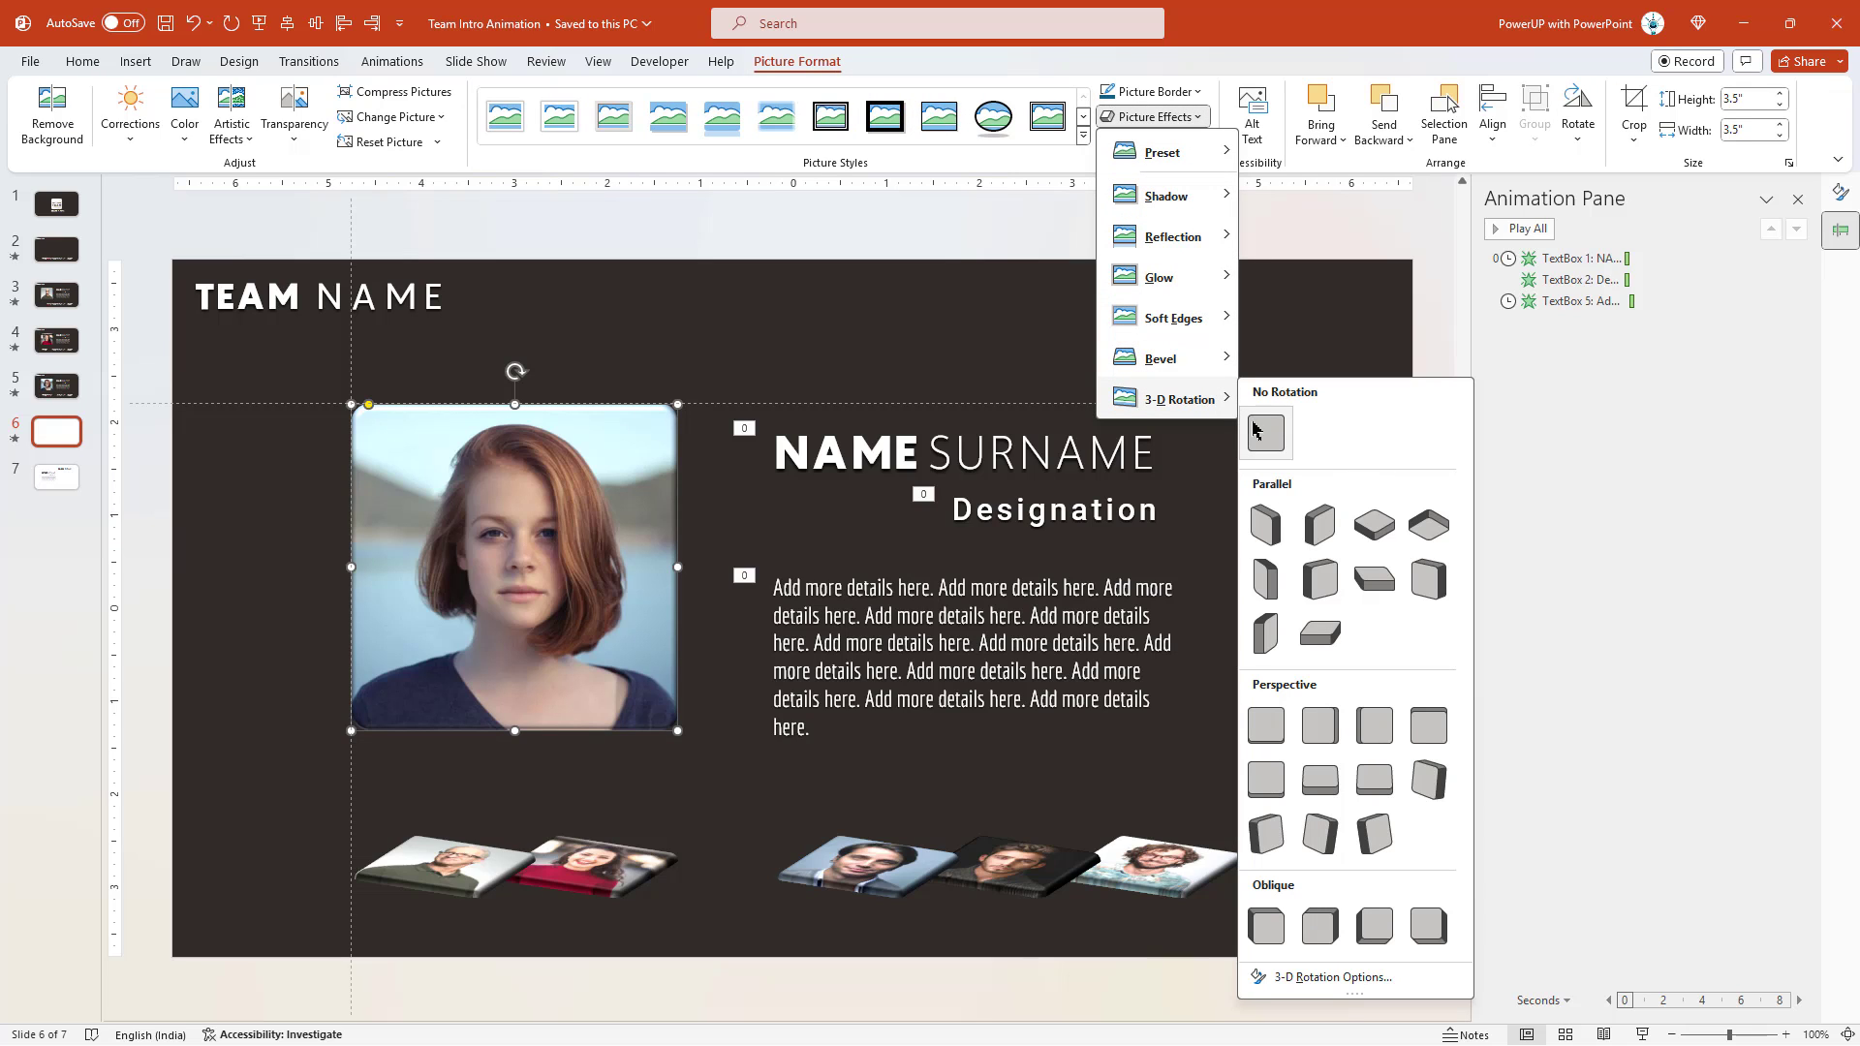
{"action": "left_click", "coordinate": [1317, 632]}
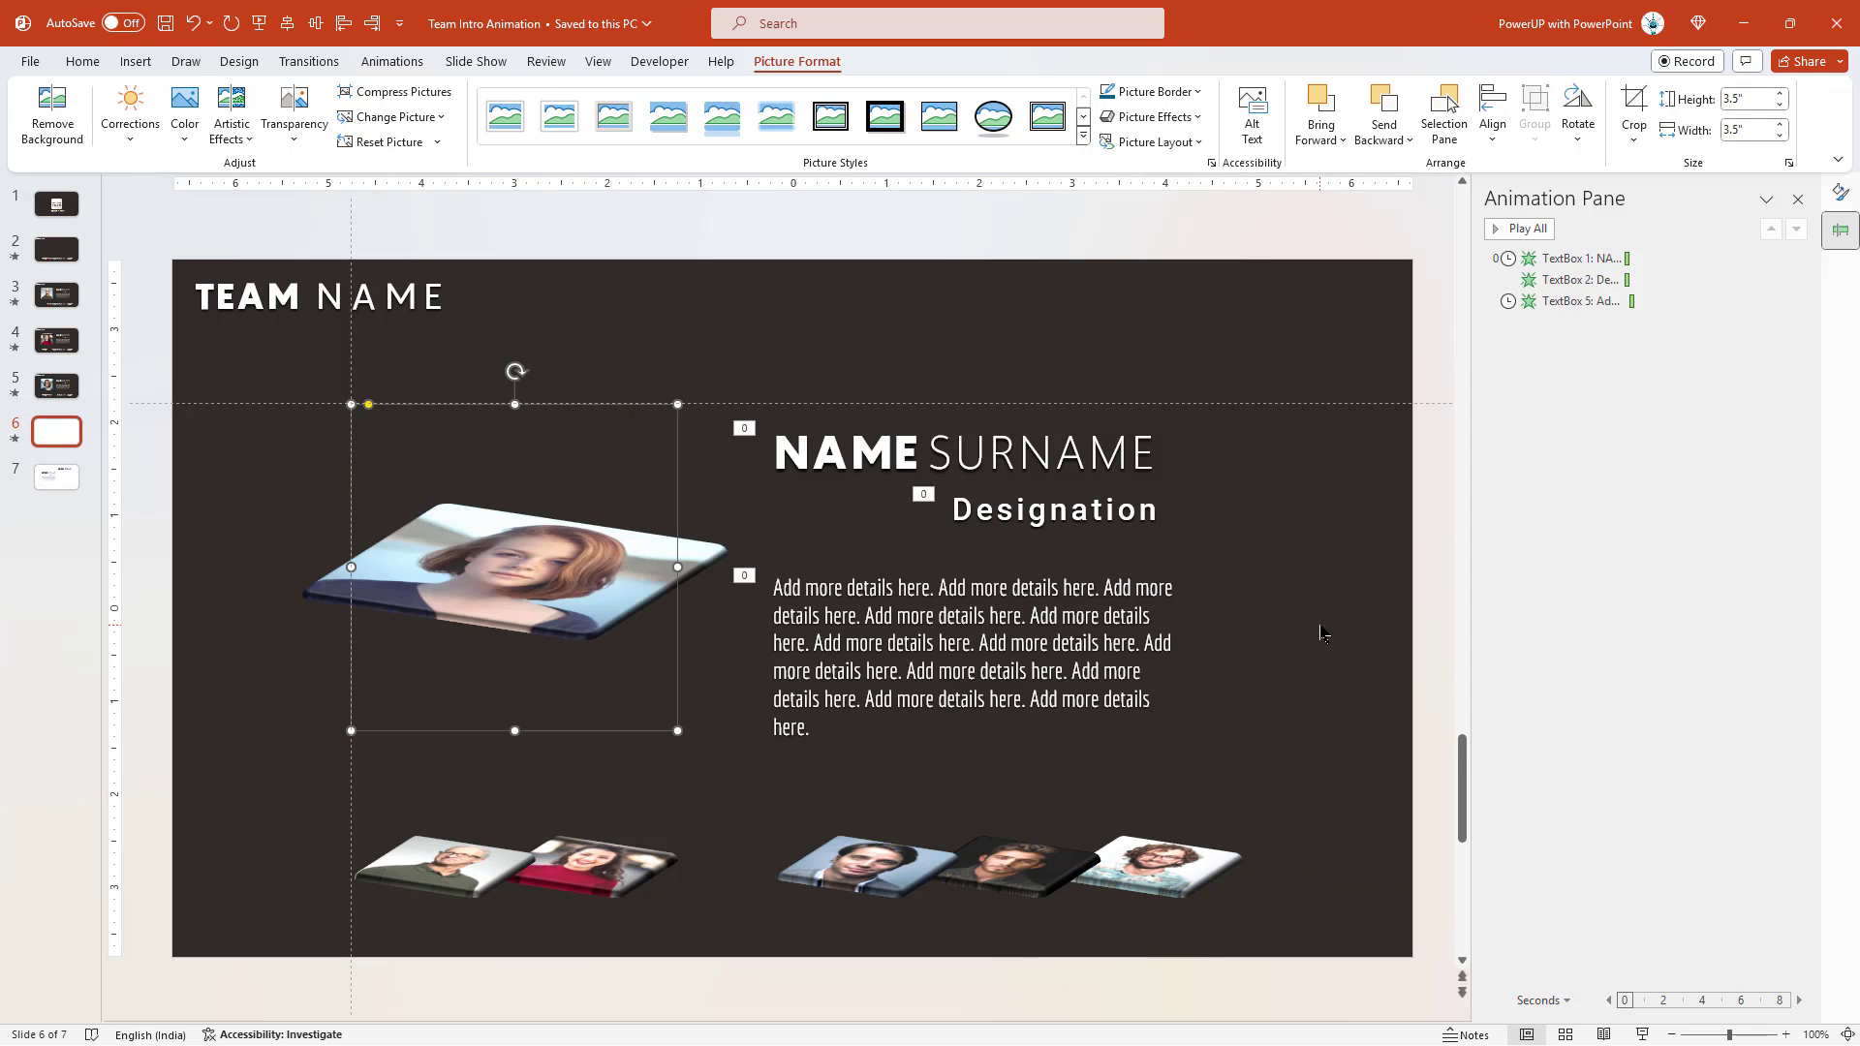
{"action": "left_click", "coordinate": [1750, 109]}
{"action": "type", "text": "1.5"}
{"action": "key", "text": "Return"}
{"action": "left_click_drag", "start_coordinate": [474, 567], "coordinate": [724, 871]}
- Untilt the fourth photo, enlarge it to 3.5" and place it at the upper left
{"action": "left_click_drag", "start_coordinate": [944, 847], "coordinate": [697, 608]}
{"action": "left_click", "coordinate": [1153, 116]}
{"action": "mouse_move", "coordinate": [1172, 403]}
{"action": "left_click", "coordinate": [1268, 431]}
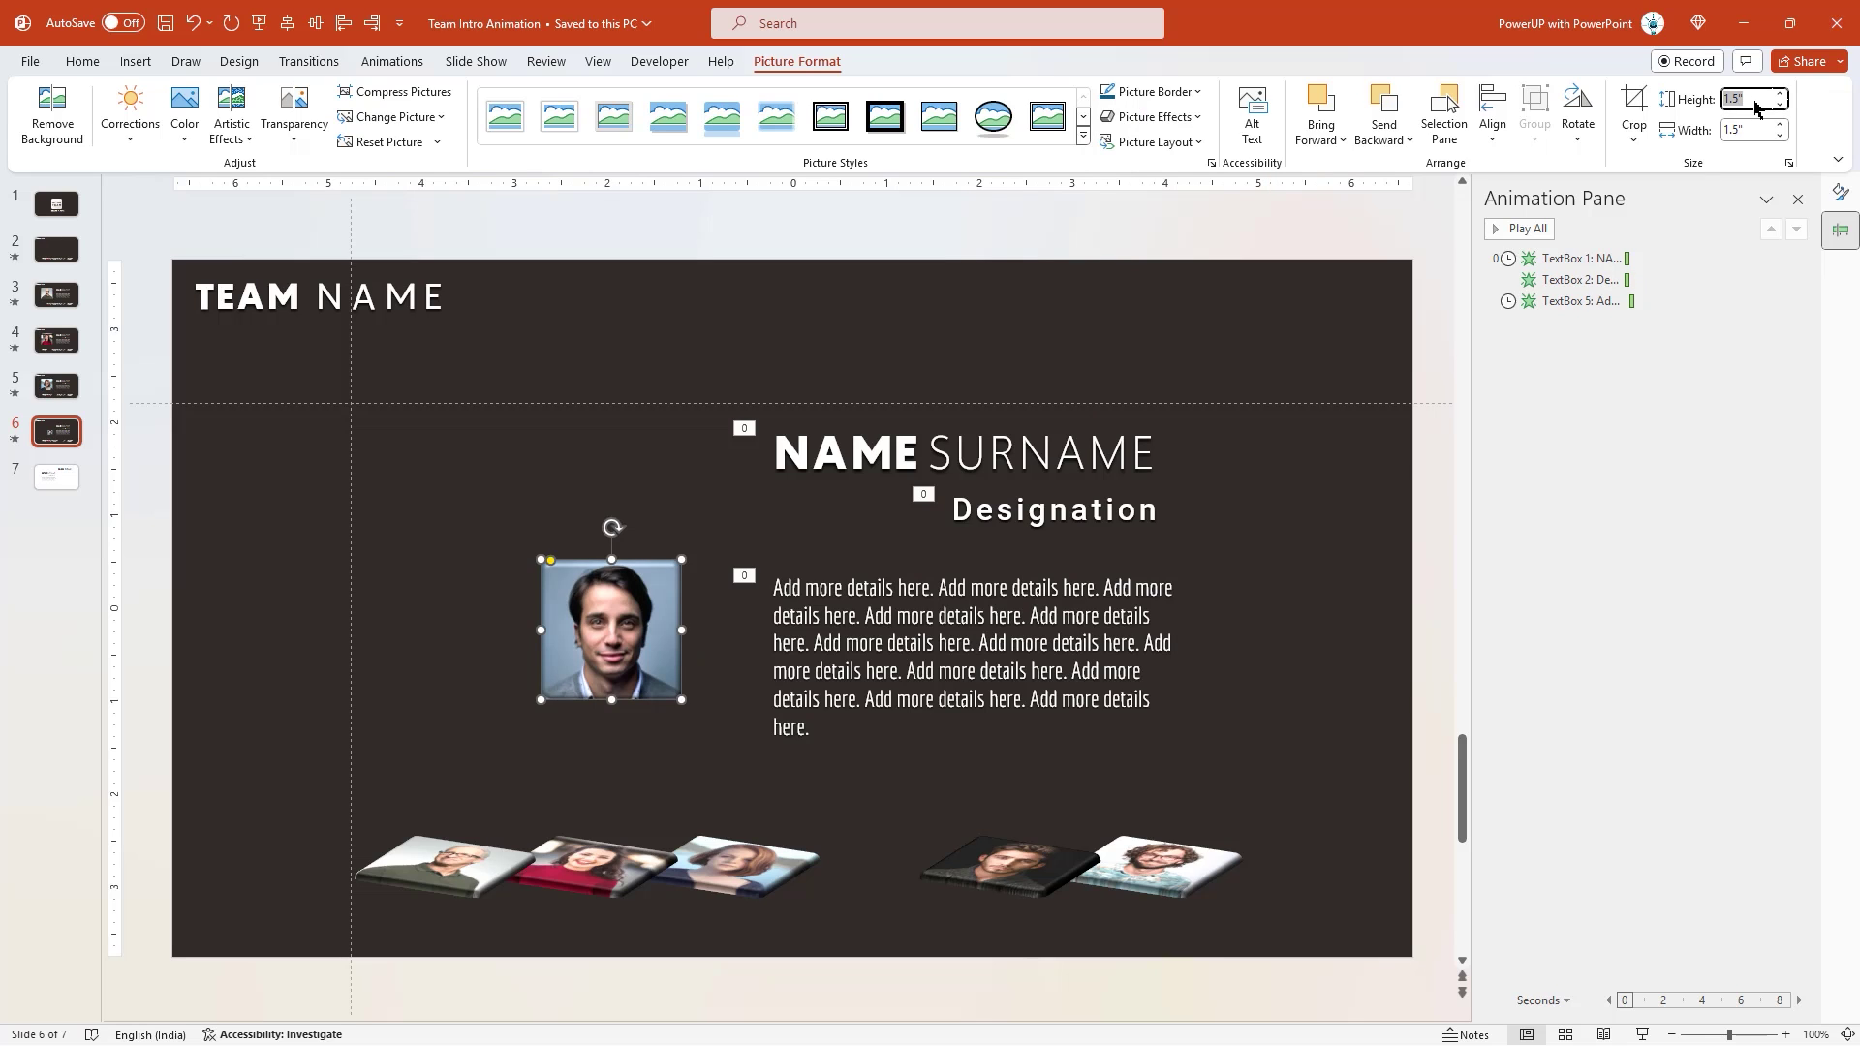
{"action": "key", "text": "Return"}
{"action": "left_click_drag", "start_coordinate": [678, 697], "coordinate": [488, 542]}
- Create slide 7: tilt the big photo back to 1.5" in the row and place the next photo upper left
{"action": "right_click", "coordinate": [32, 418]}
{"action": "left_click", "coordinate": [97, 586]}
{"action": "left_click", "coordinate": [513, 566]}
{"action": "left_click", "coordinate": [796, 61]}
{"action": "left_click", "coordinate": [1153, 116]}
{"action": "left_click", "coordinate": [1279, 456]}
{"action": "triple_click", "coordinate": [1743, 99]}
{"action": "type", "text": "1.5"}
{"action": "key", "text": "Return"}
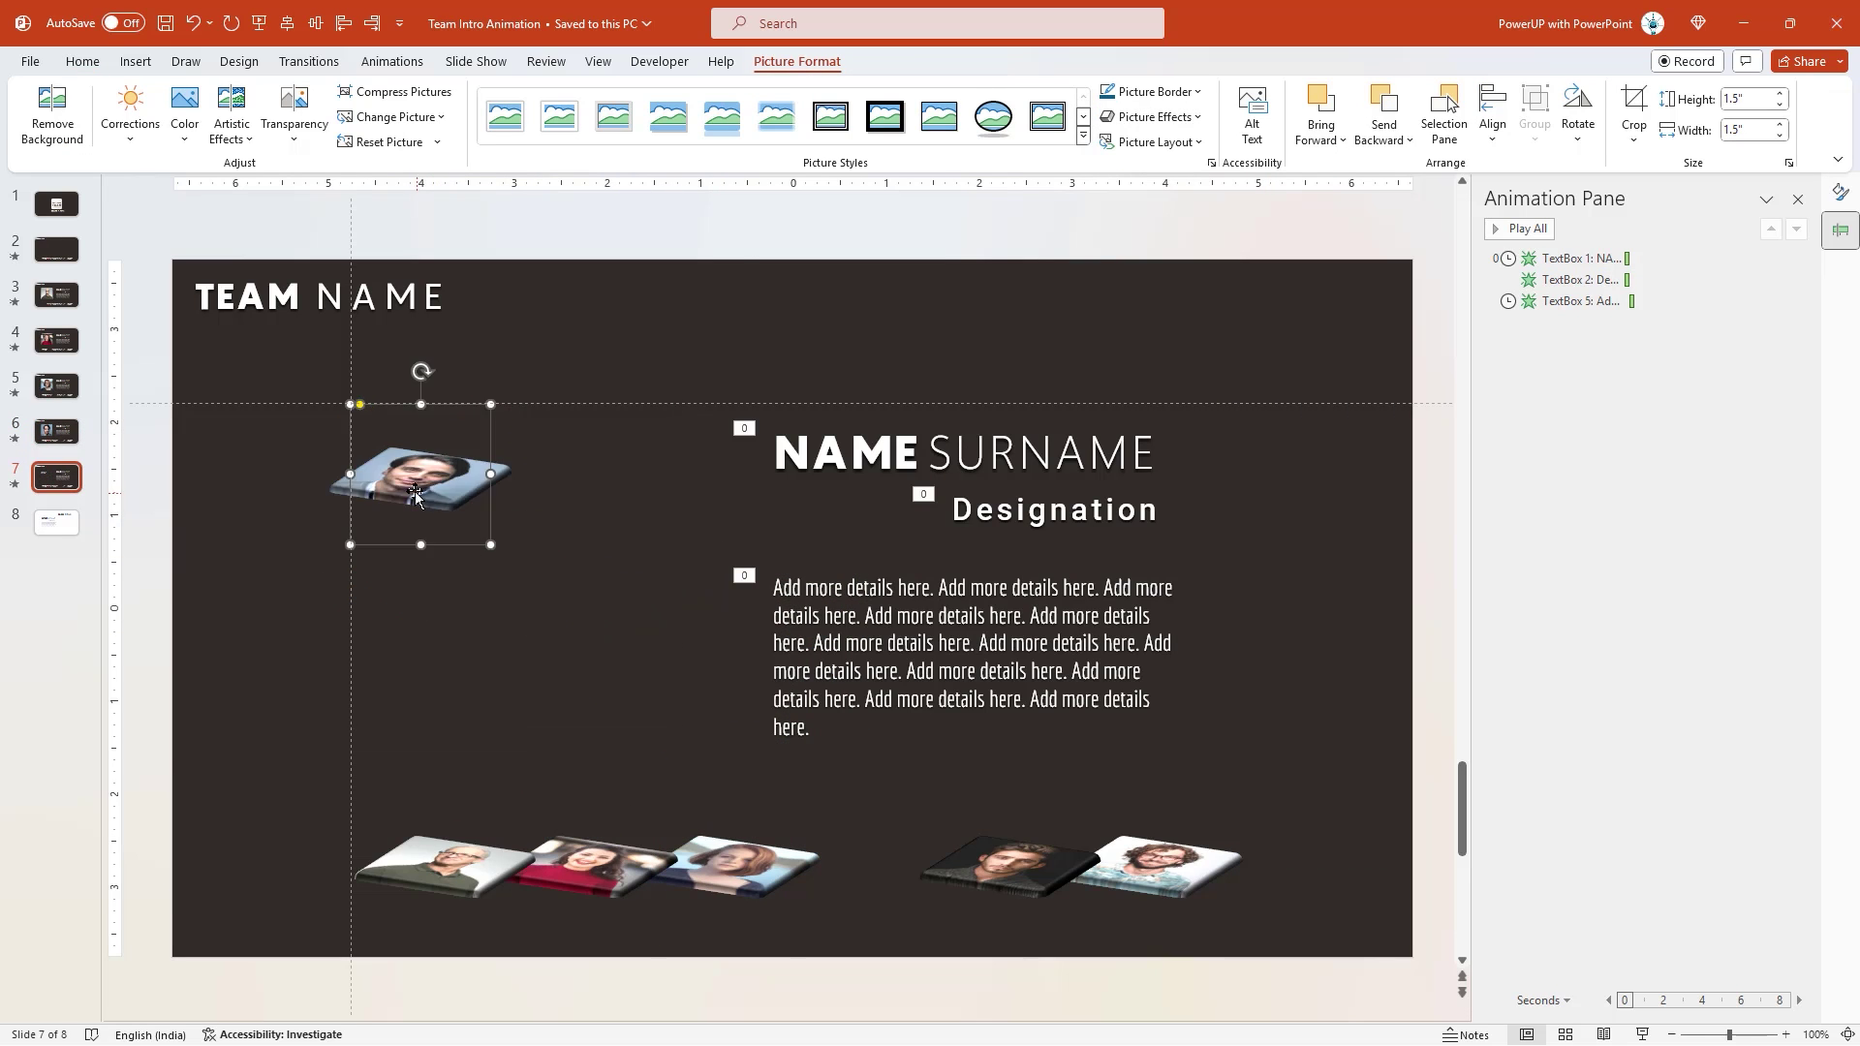
{"action": "left_click_drag", "start_coordinate": [397, 475], "coordinate": [872, 875]}
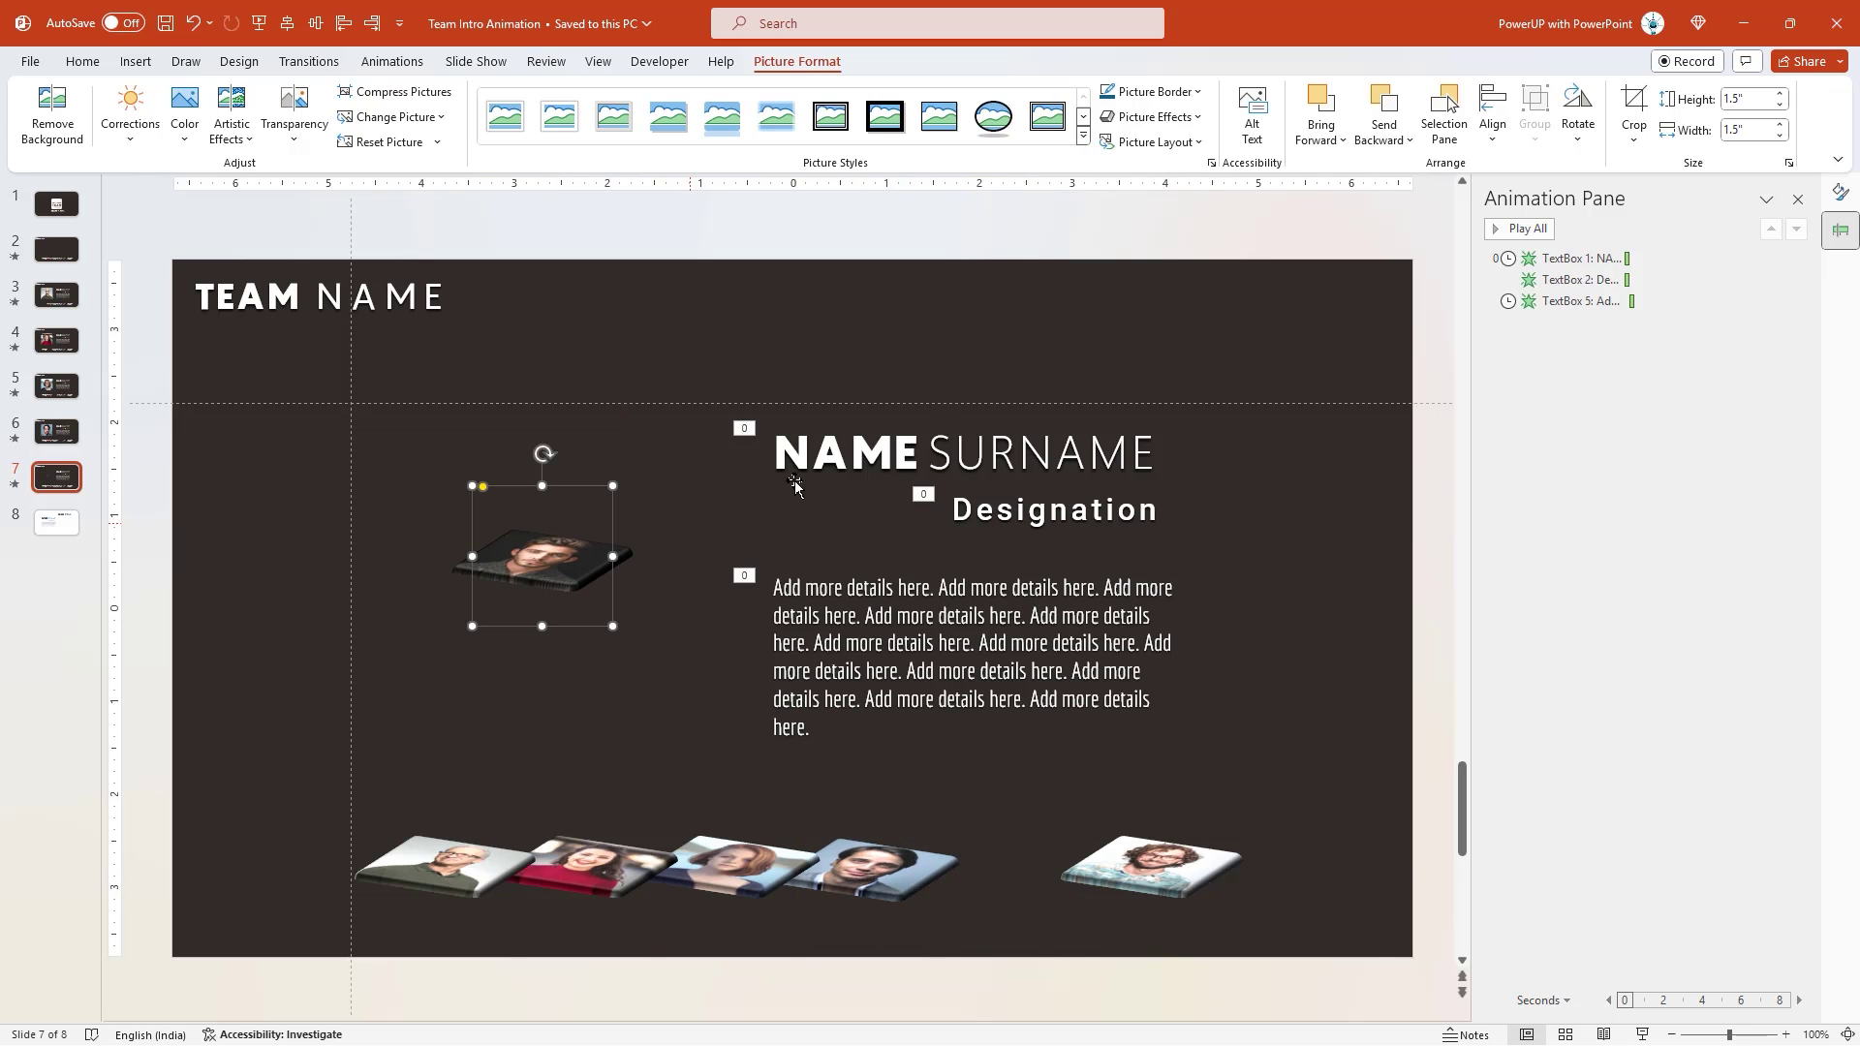
{"action": "left_click_drag", "start_coordinate": [575, 619], "coordinate": [455, 534]}
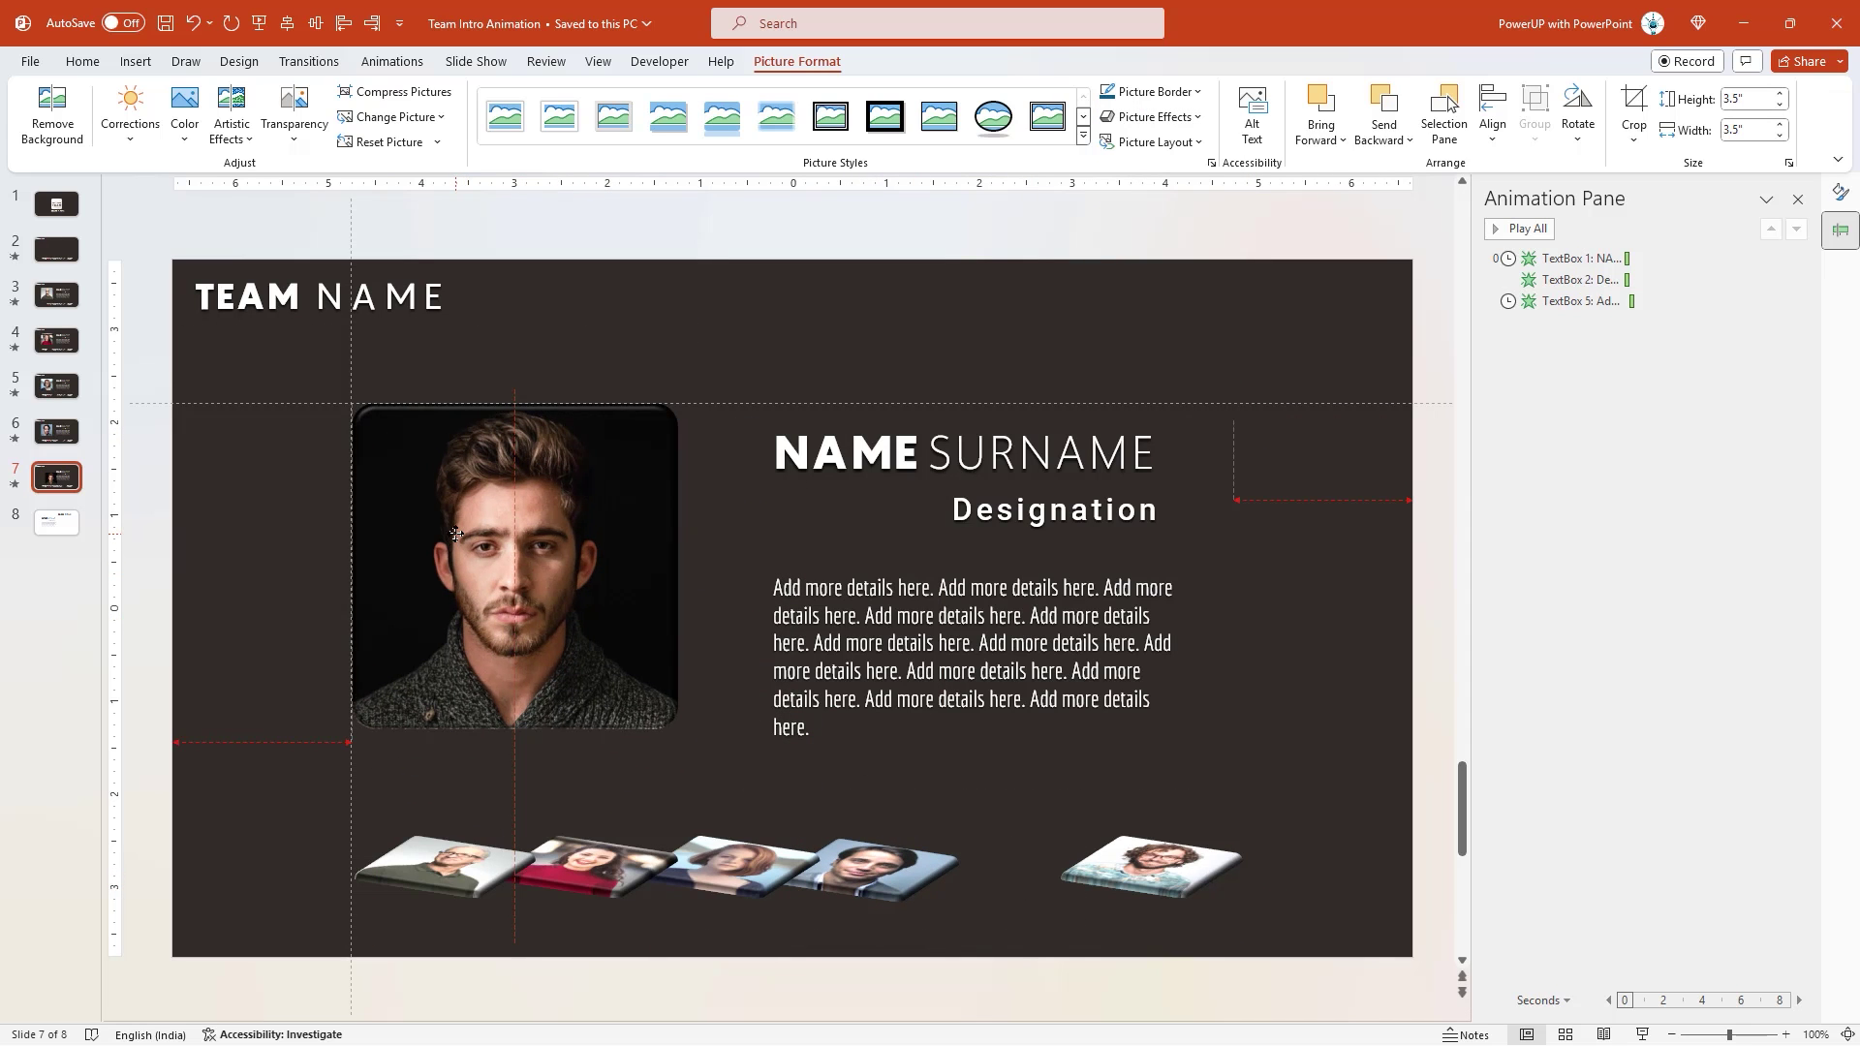
- Duplicate slide 7 as slide 8 and tilt its large photo with the 3-D preset
{"action": "right_click", "coordinate": [68, 484]}
{"action": "left_click", "coordinate": [145, 654]}
{"action": "left_click", "coordinate": [407, 620]}
{"action": "left_click", "coordinate": [1153, 116]}
{"action": "mouse_move", "coordinate": [1191, 403]}
{"action": "left_click", "coordinate": [1279, 455]}
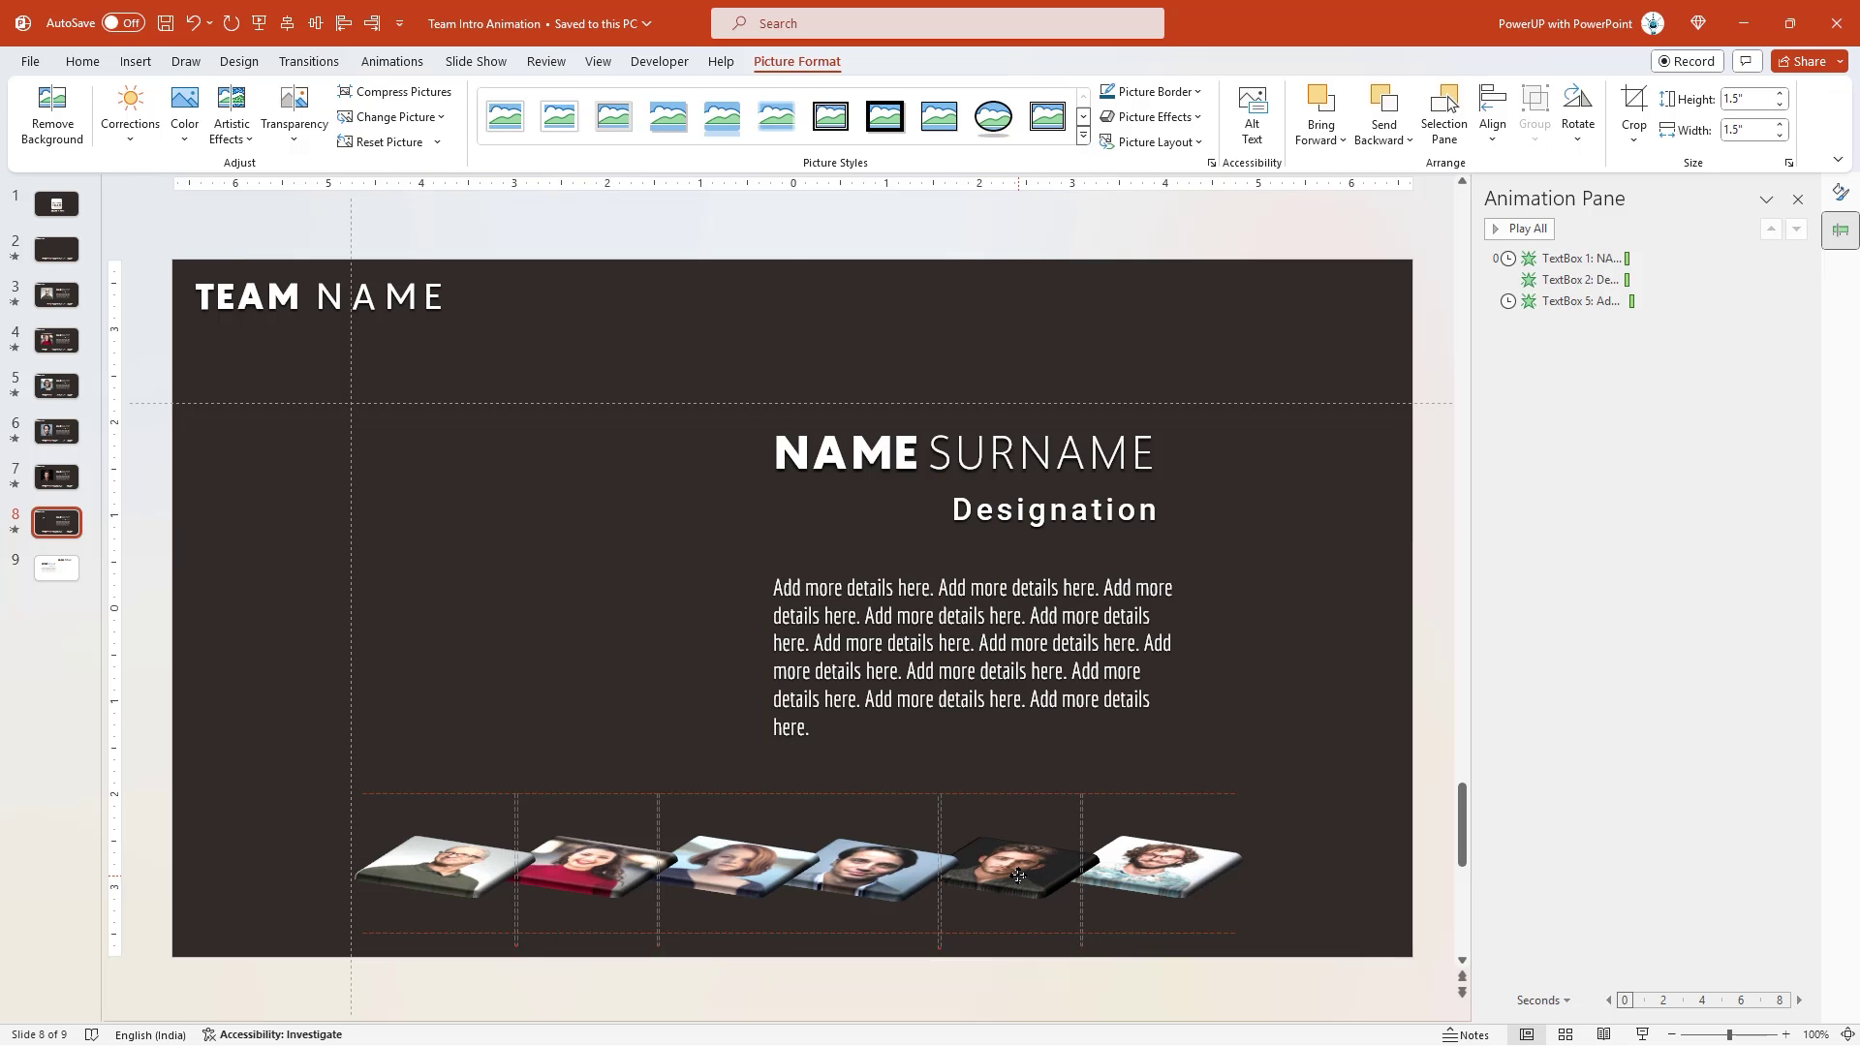
- Untilt the curly-haired man's photo and set its height to 3.5"
{"action": "left_click", "coordinate": [1153, 116]}
{"action": "left_click", "coordinate": [1274, 188]}
{"action": "left_click", "coordinate": [1752, 101]}
{"action": "type", "text": "3"}
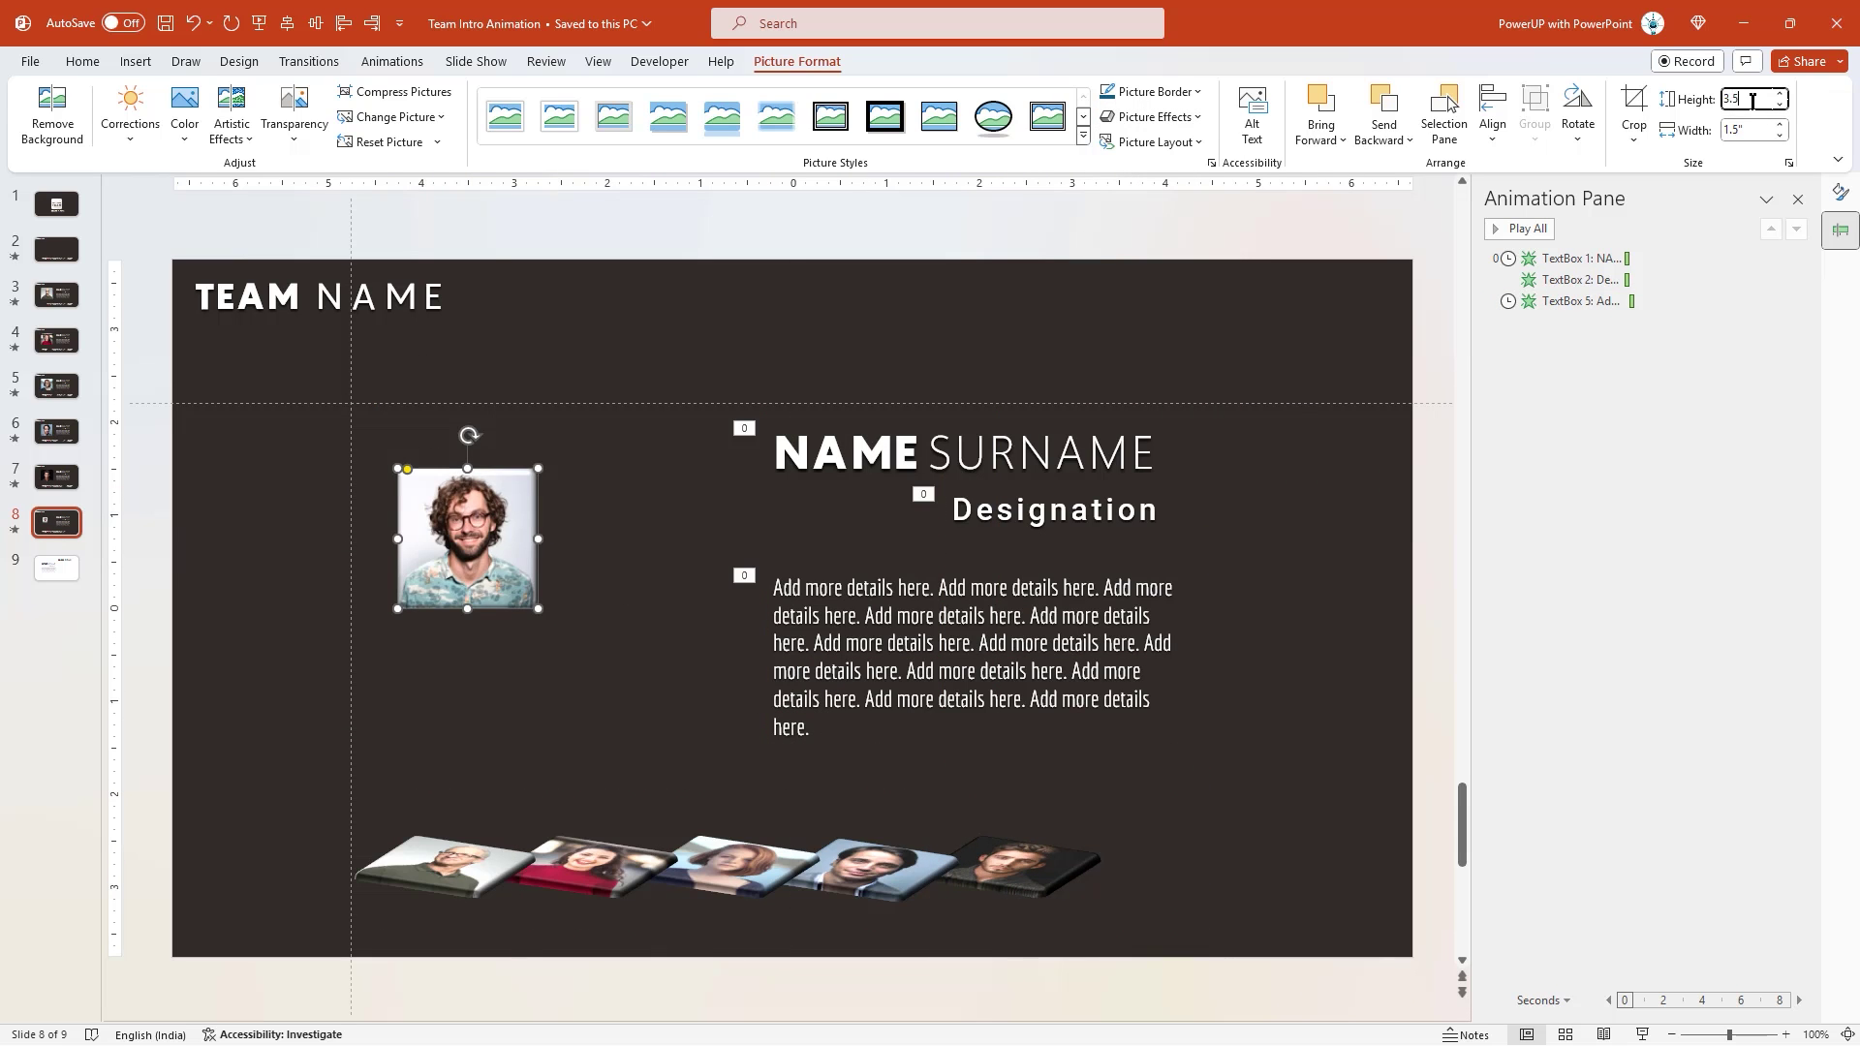
{"action": "type", "text": ".5"}
{"action": "key", "text": "Return"}
{"action": "left_click", "coordinate": [252, 560]}
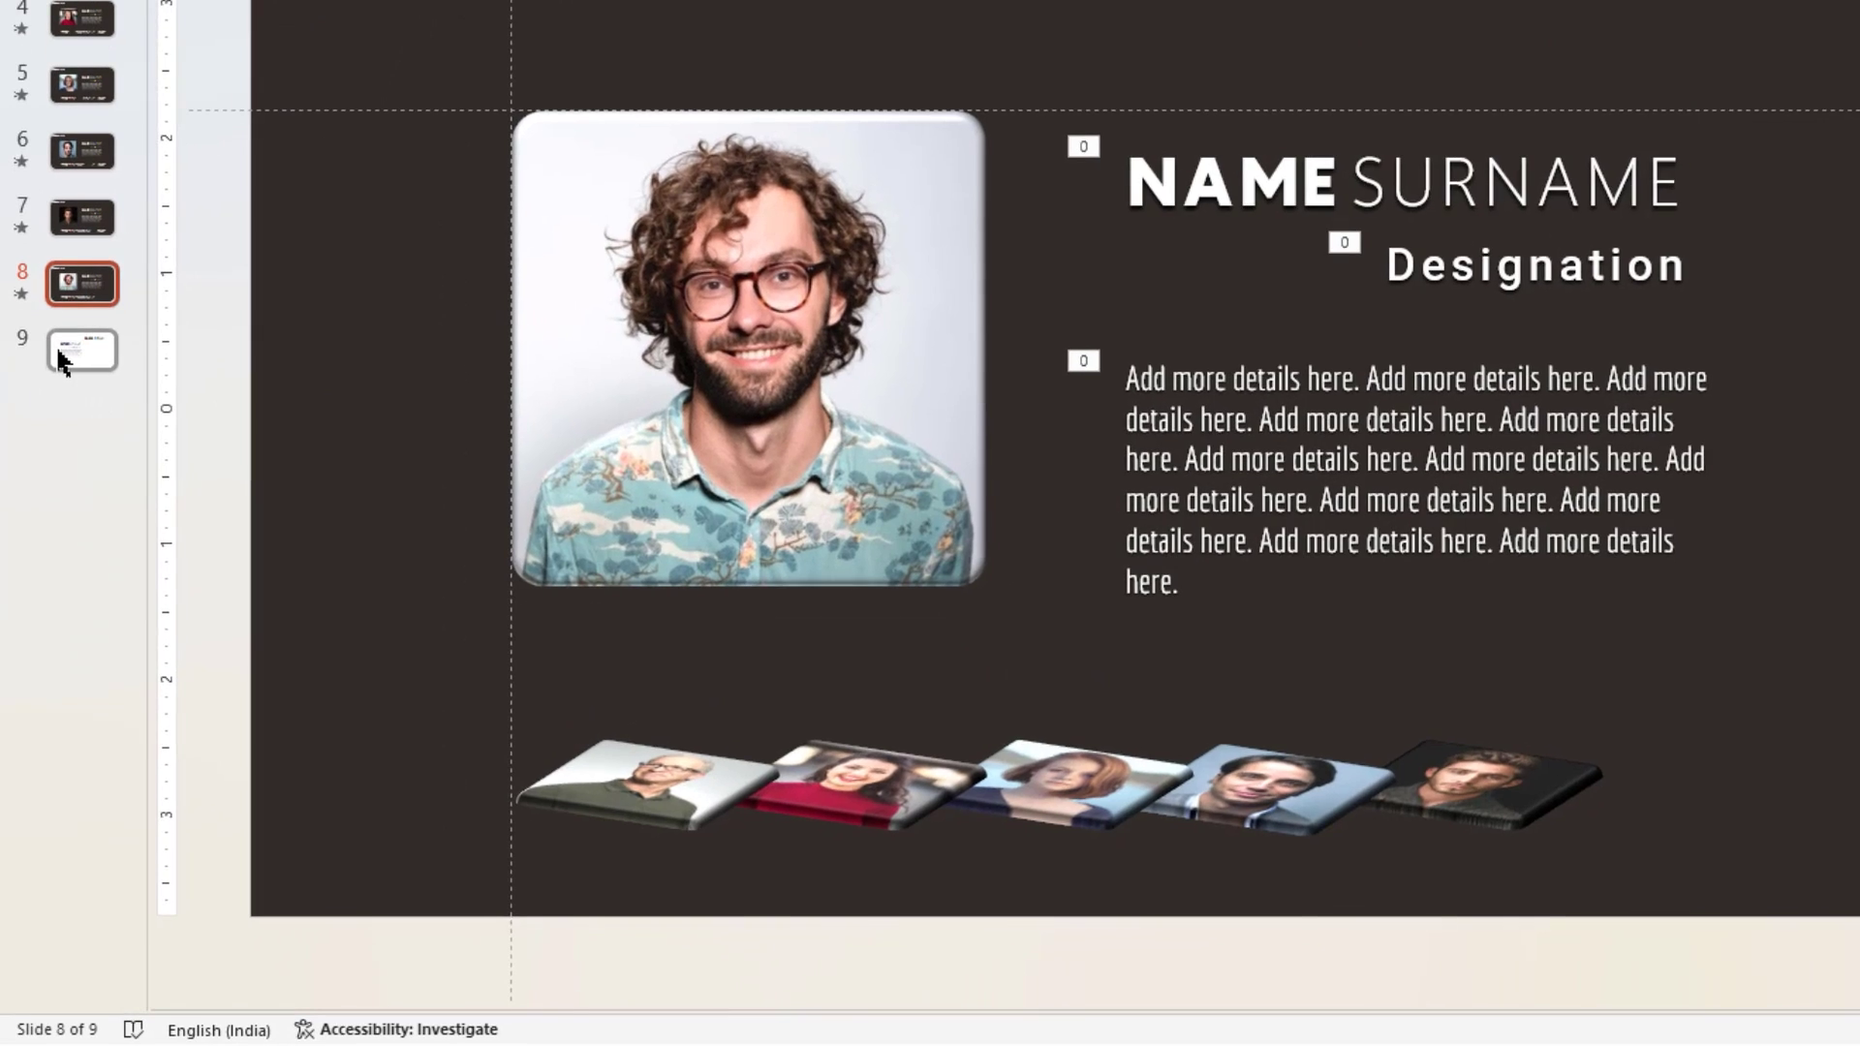
- Delete the leftover blank slide 9
{"action": "left_click", "coordinate": [46, 574]}
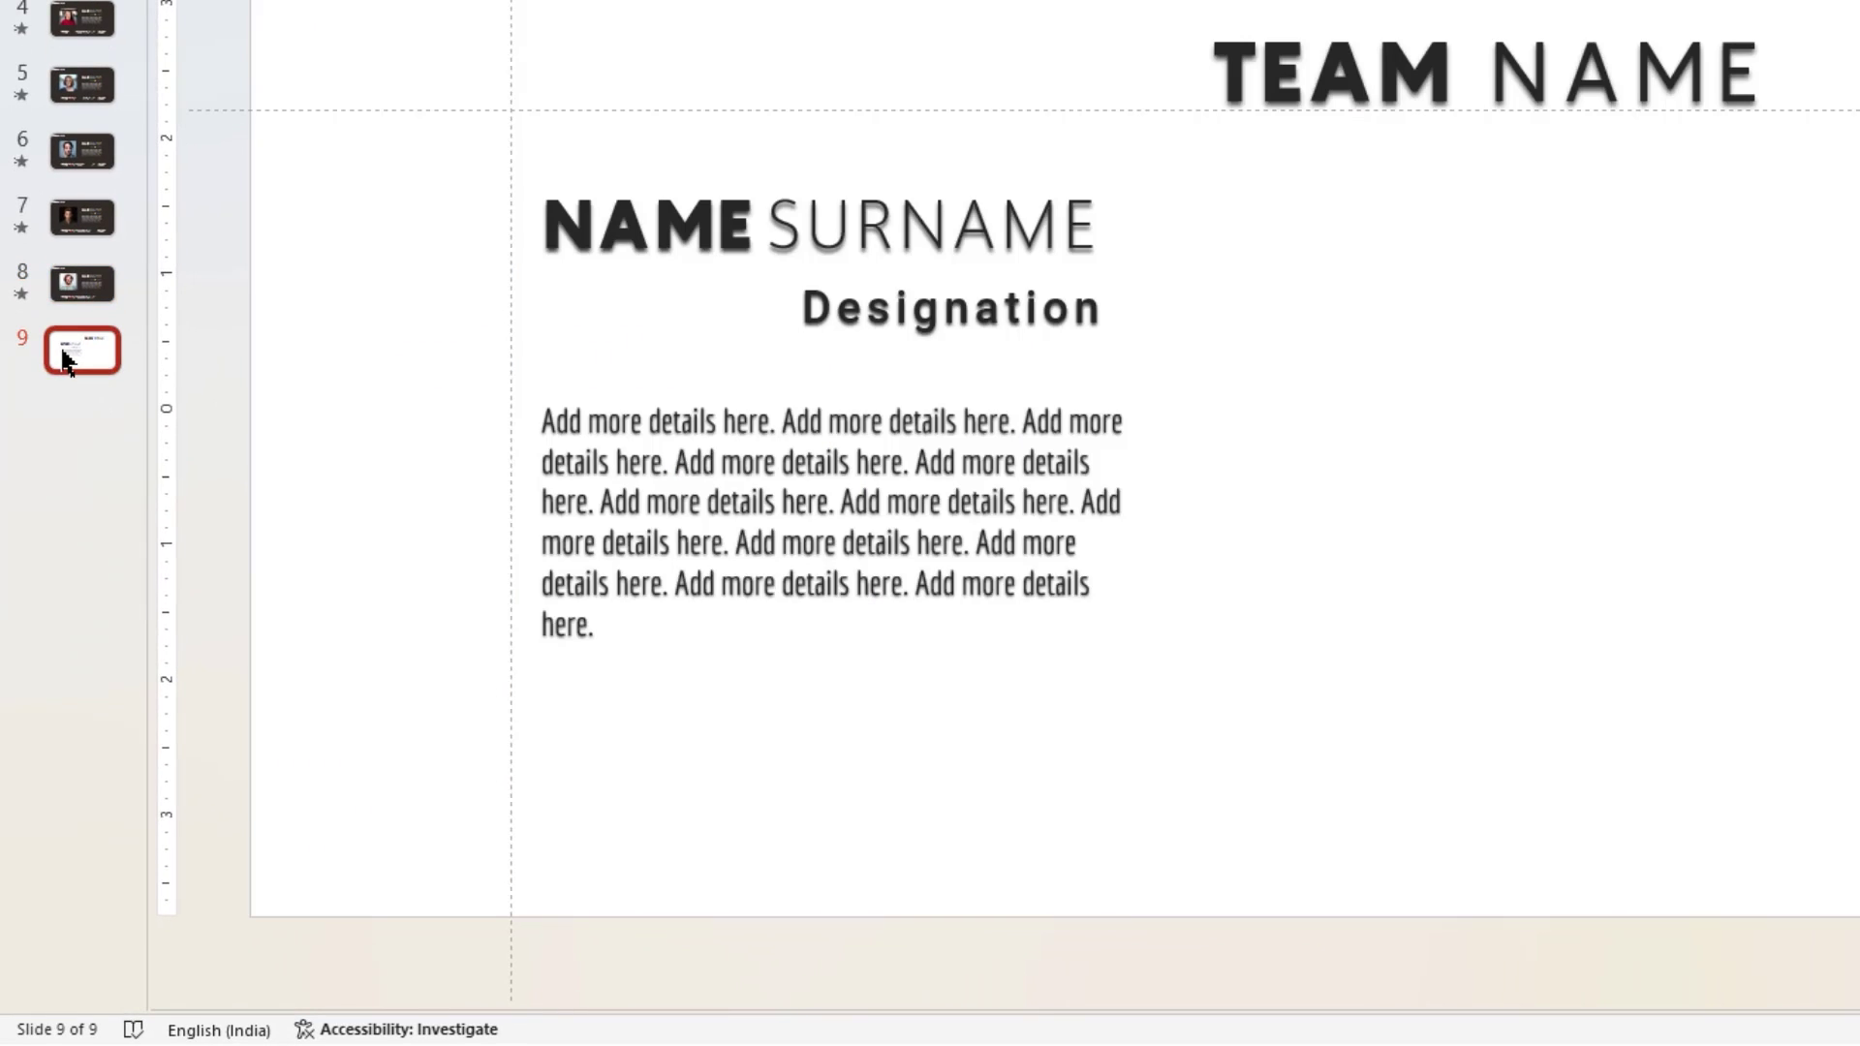
{"action": "right_click", "coordinate": [64, 358]}
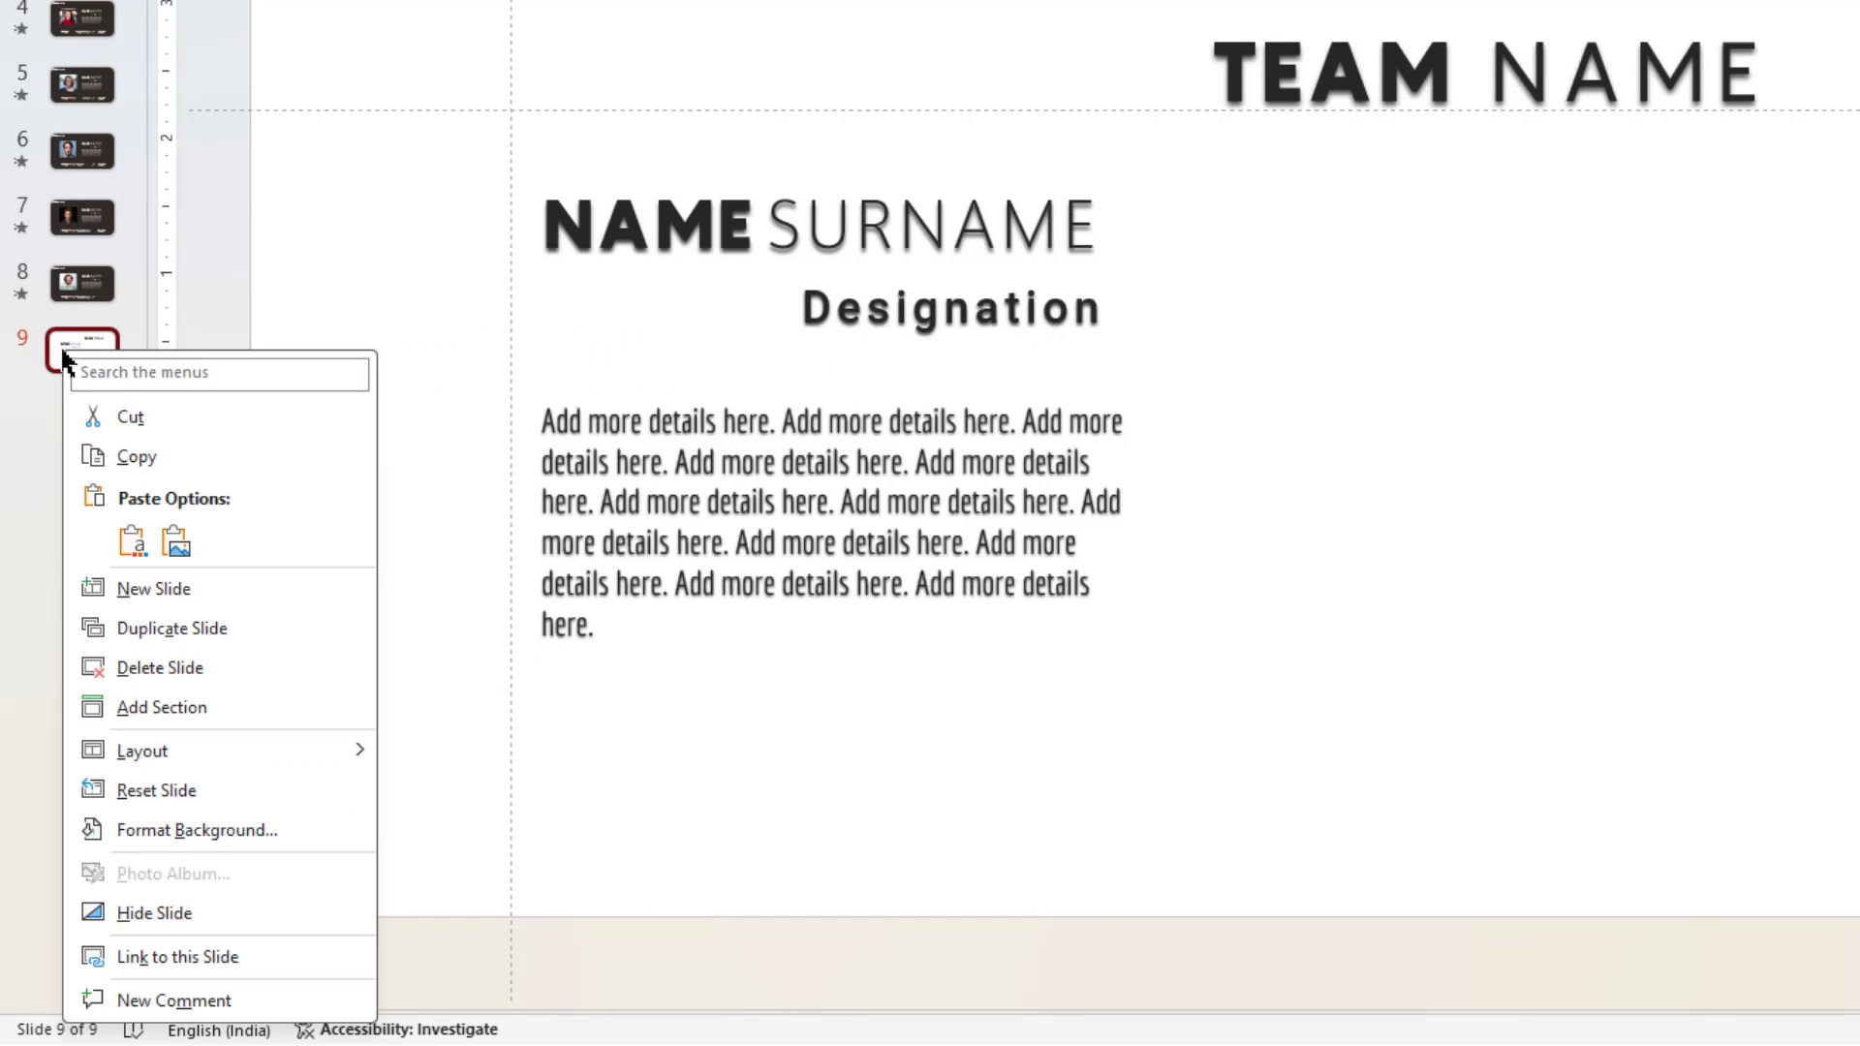
{"action": "left_click", "coordinate": [160, 668]}
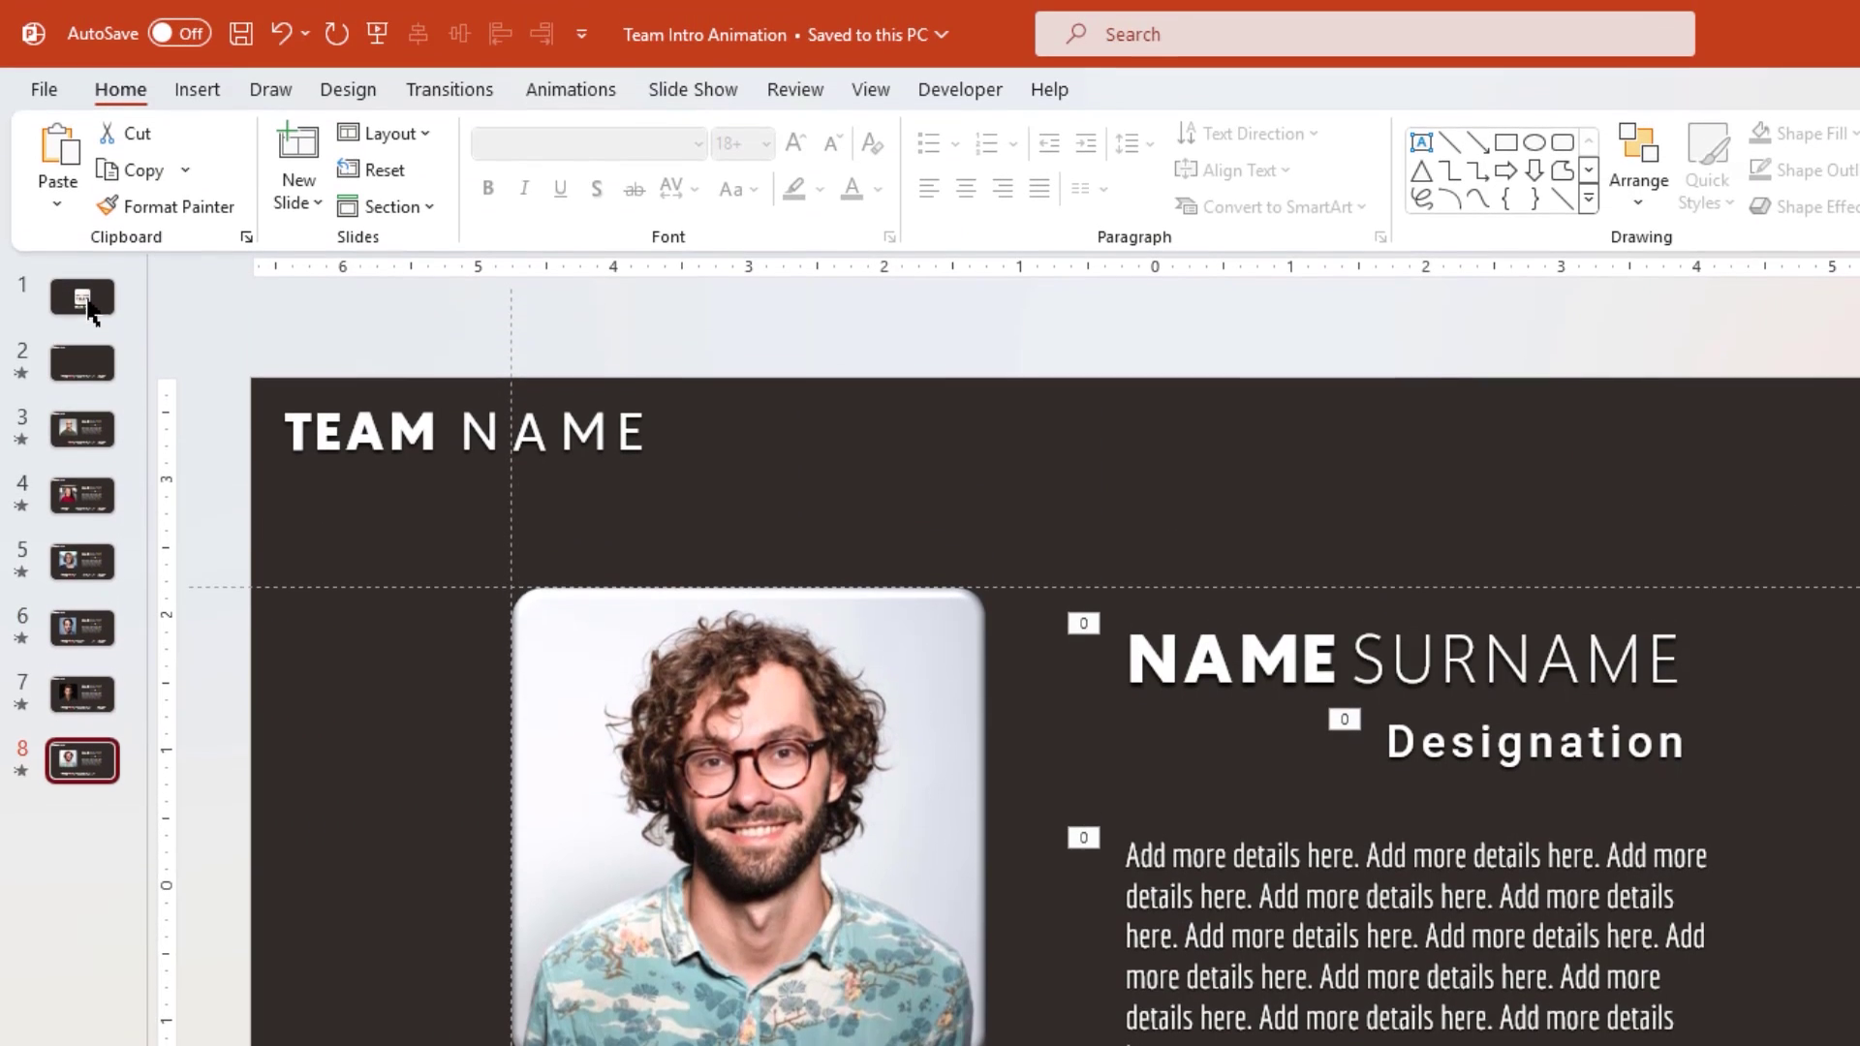
- Select slides 1 through 8 and apply the Morph transition to them
{"action": "left_click", "coordinate": [90, 311]}
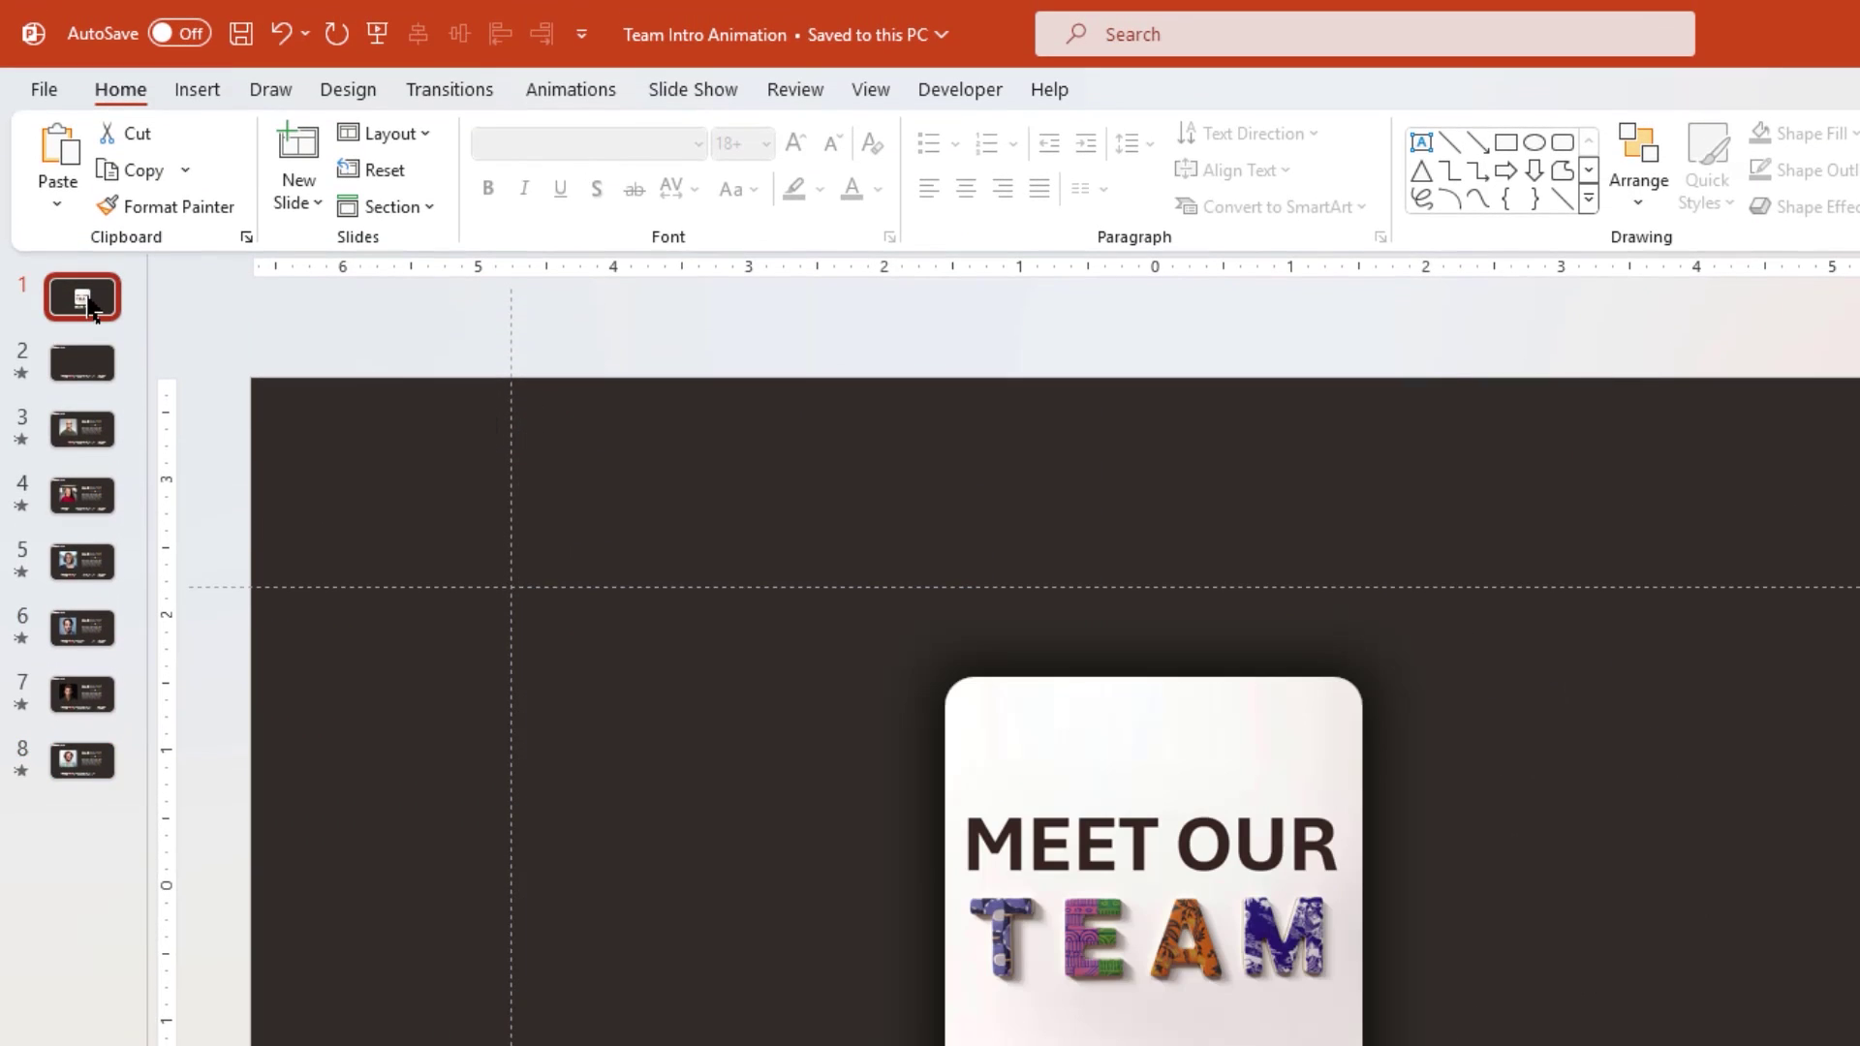
{"action": "left_click", "coordinate": [90, 763], "text": "shift"}
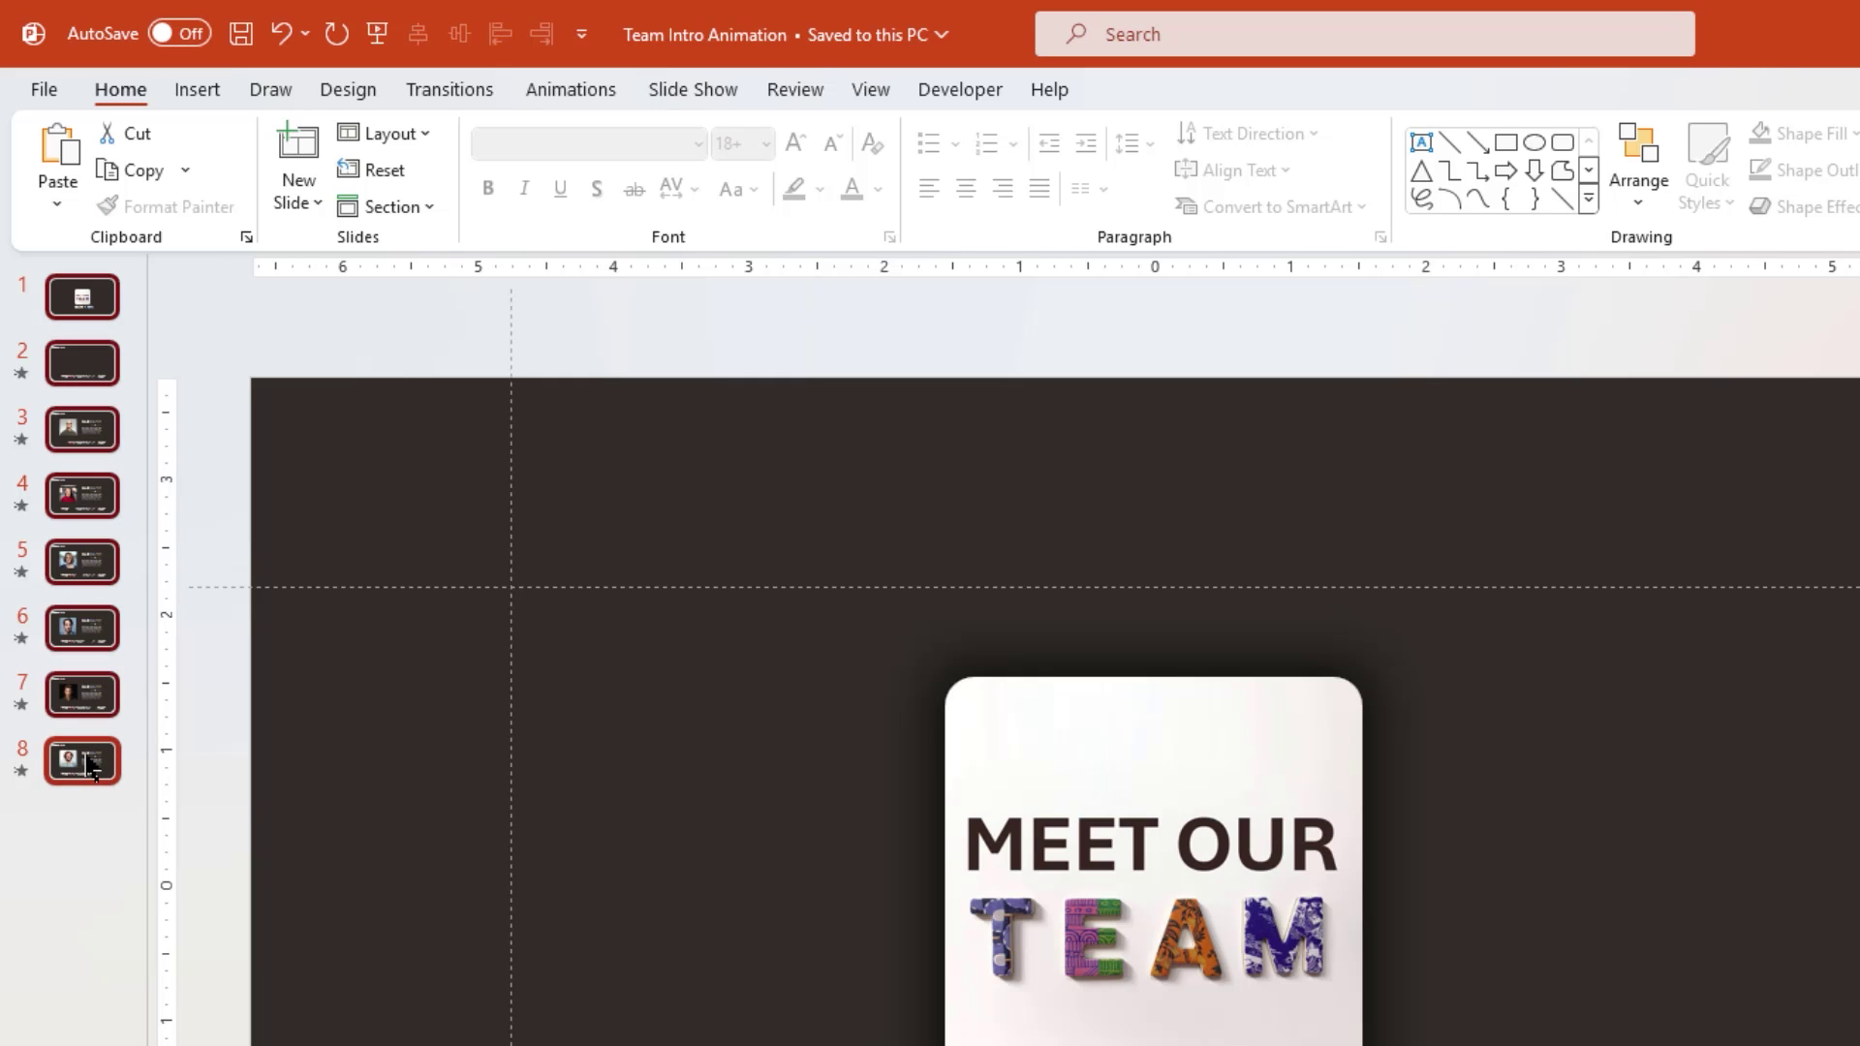
{"action": "left_click", "coordinate": [450, 92]}
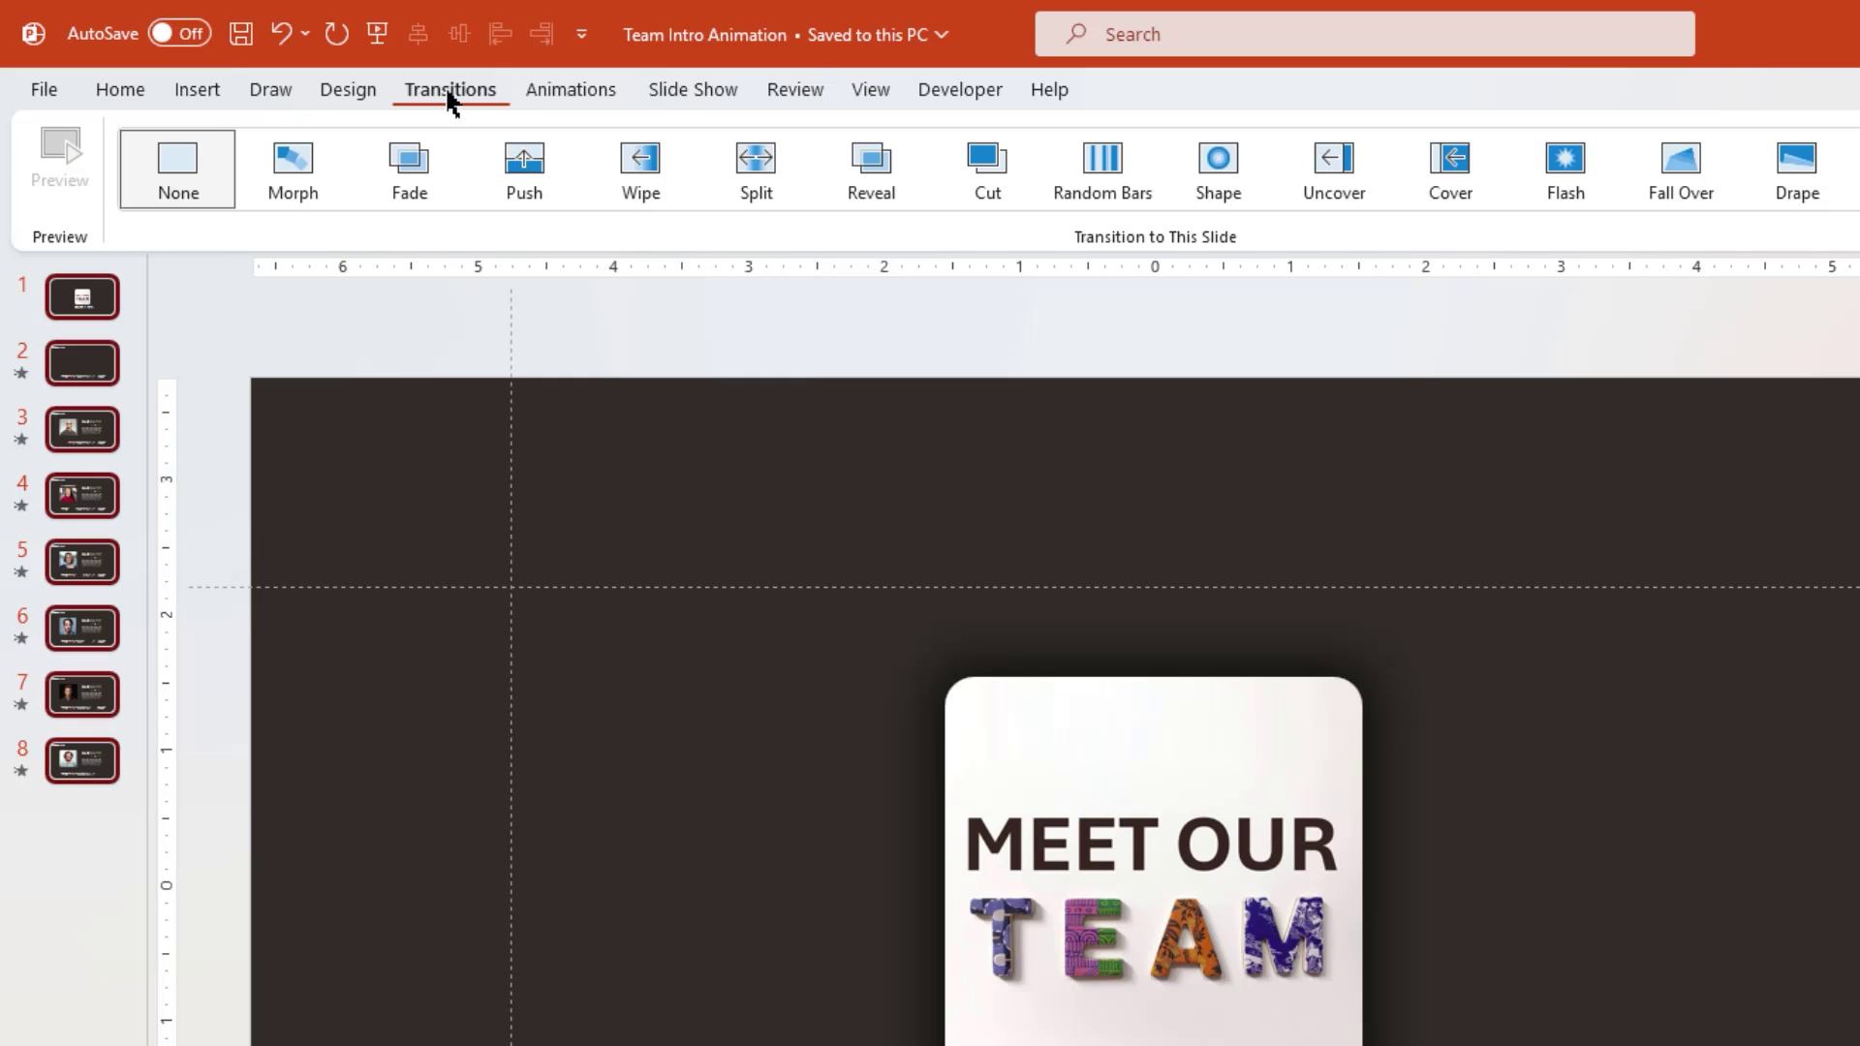
{"action": "left_click", "coordinate": [294, 182]}
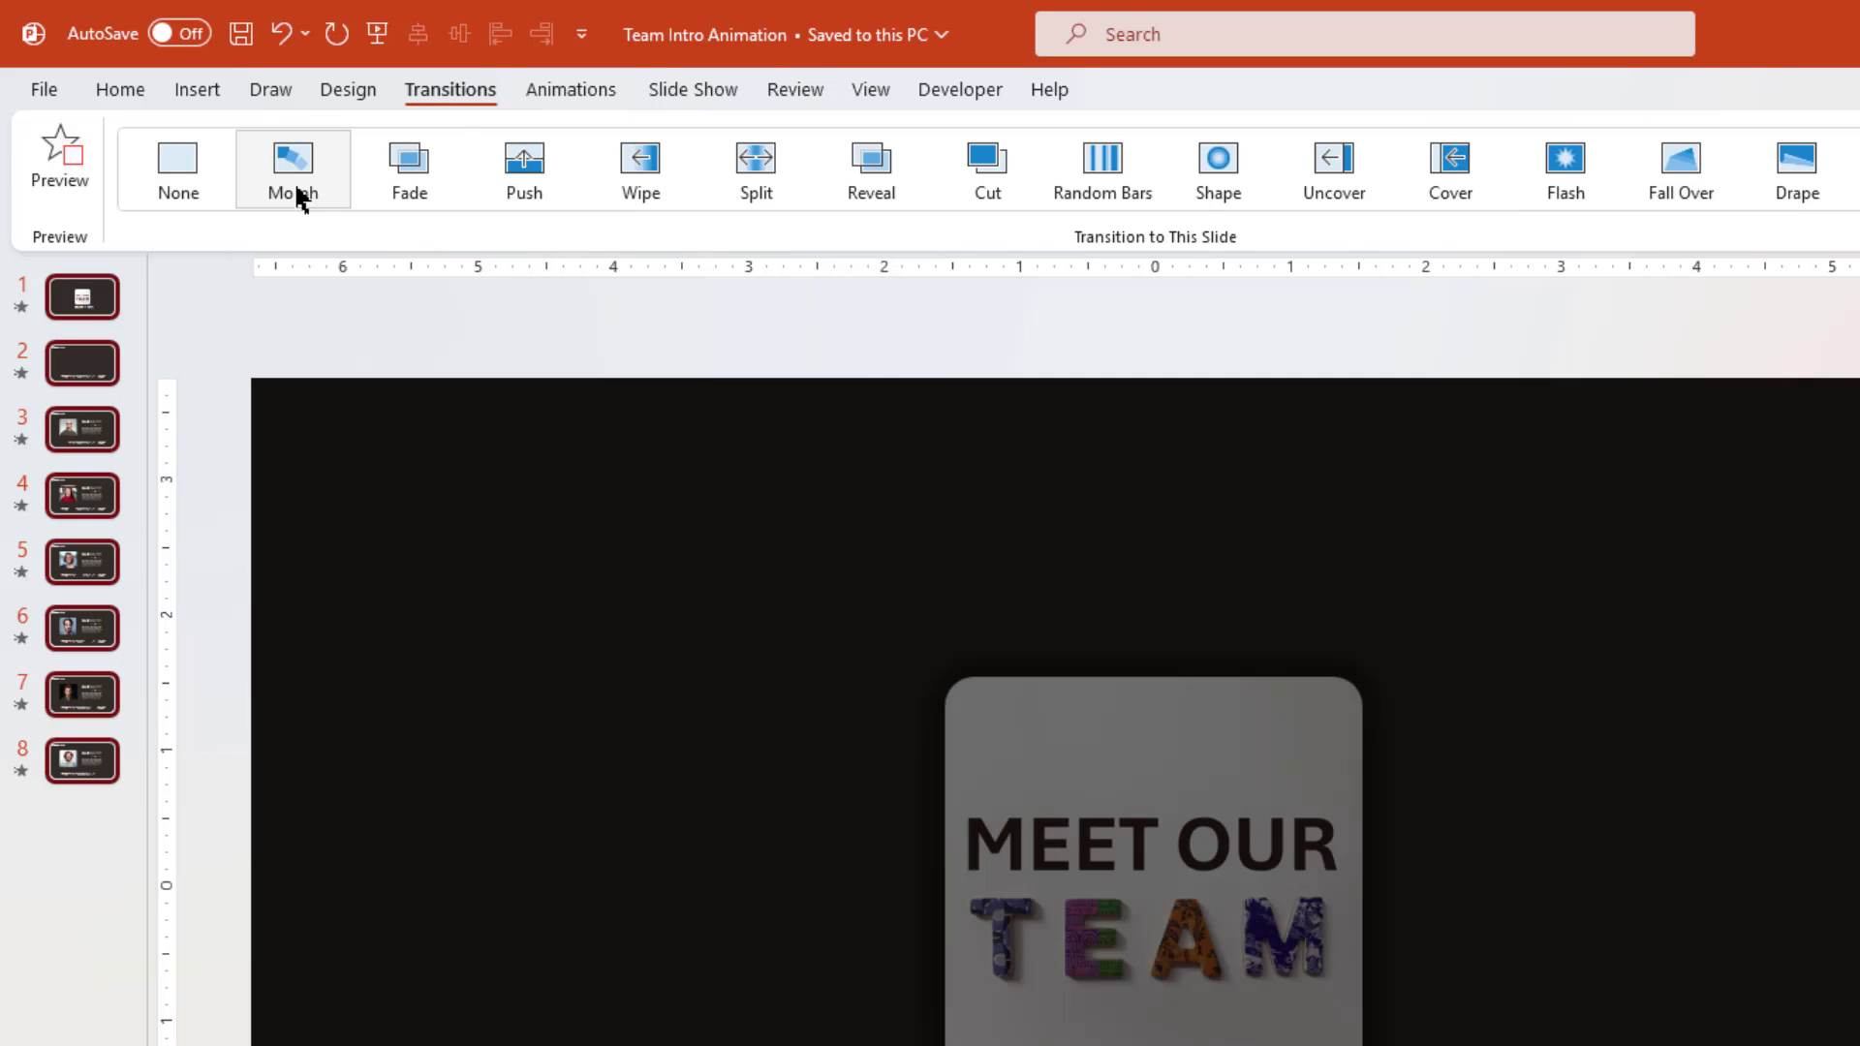